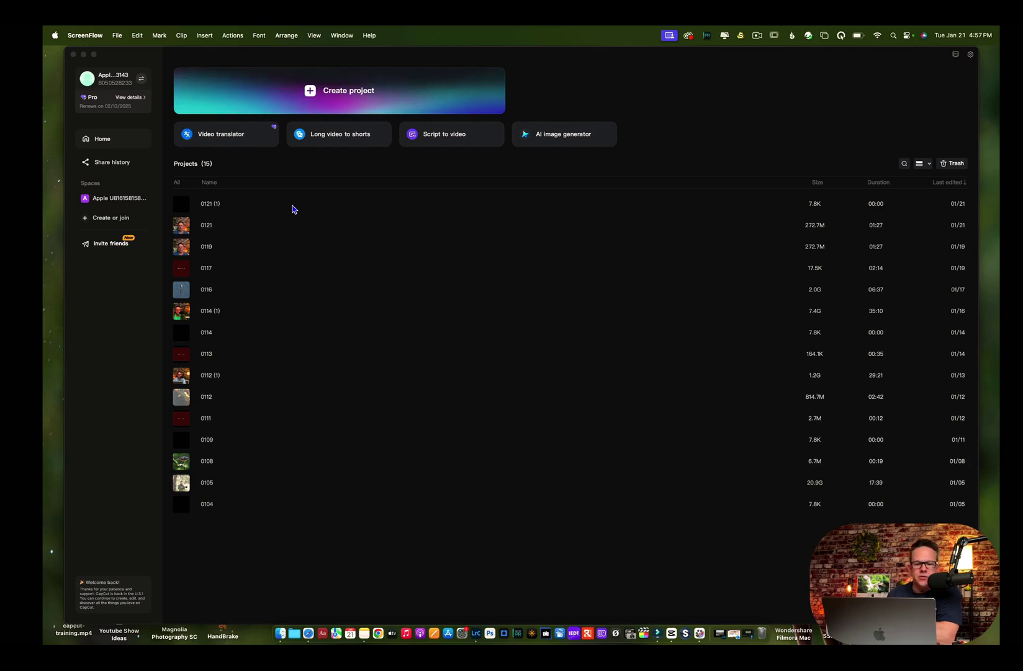
- Open the 0121 (1) project and preview the imported C0382.MP4 video and CymbalWhoosh1.mp3 sound
left_click(261, 203)
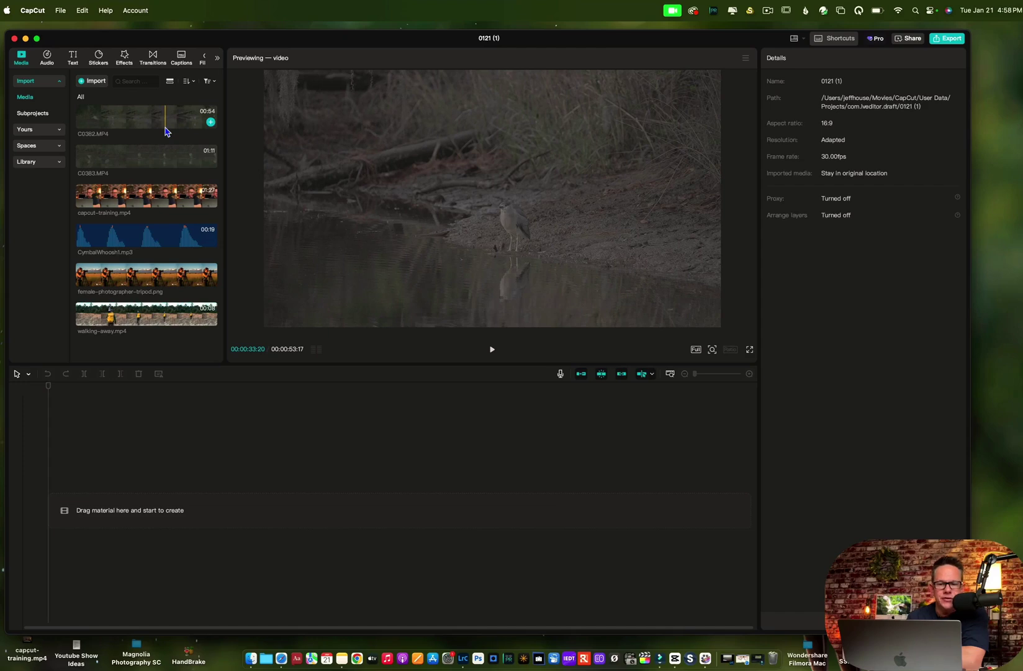
left_click(165, 124)
left_click(187, 239)
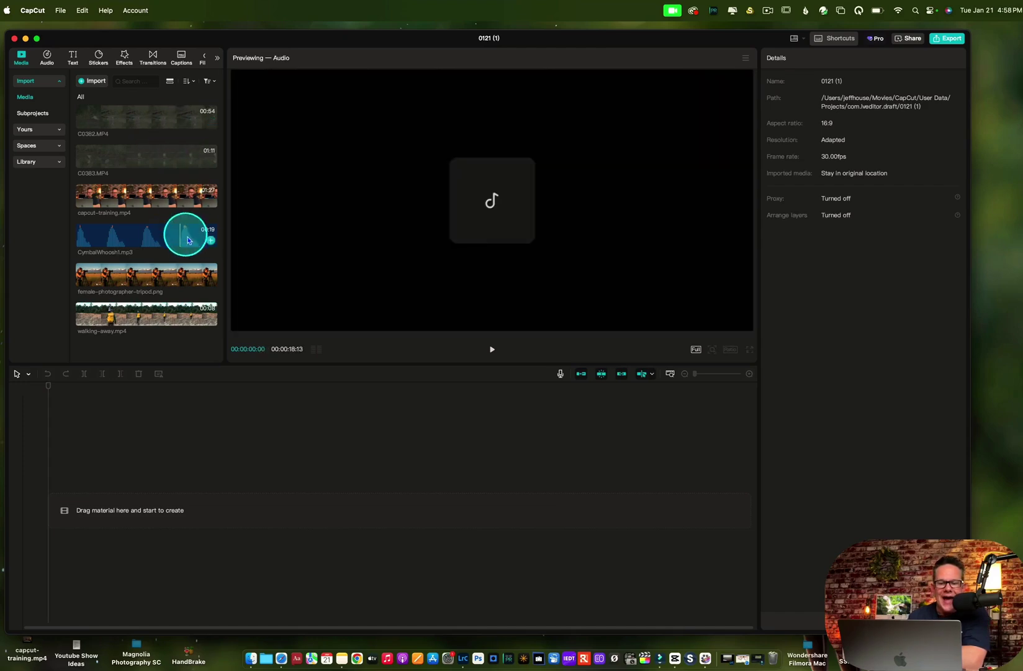
left_click(254, 211)
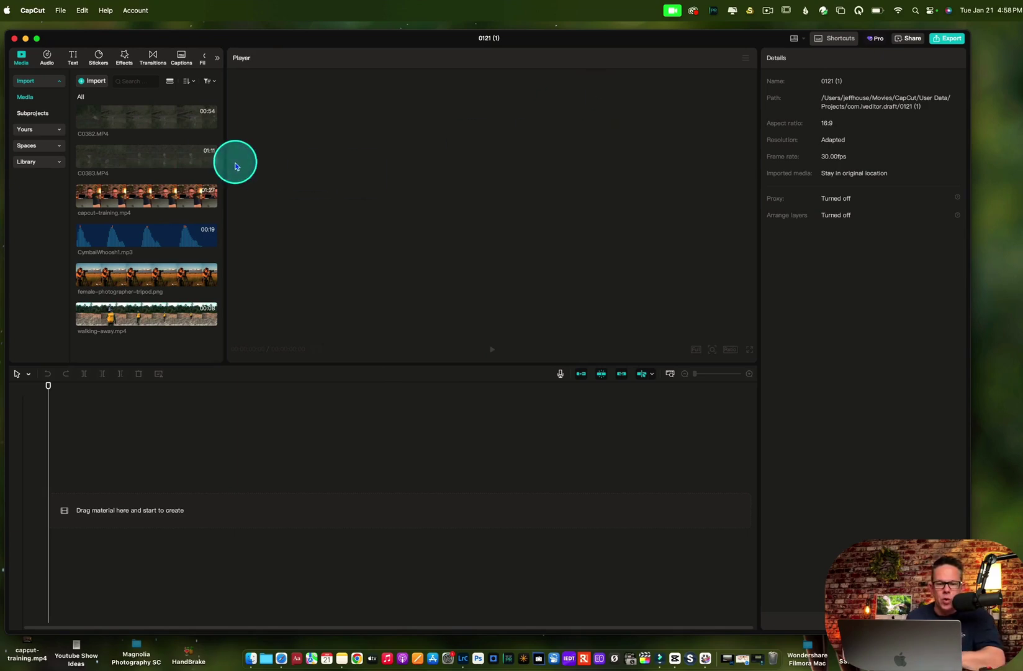
left_click(155, 167)
left_click(148, 141)
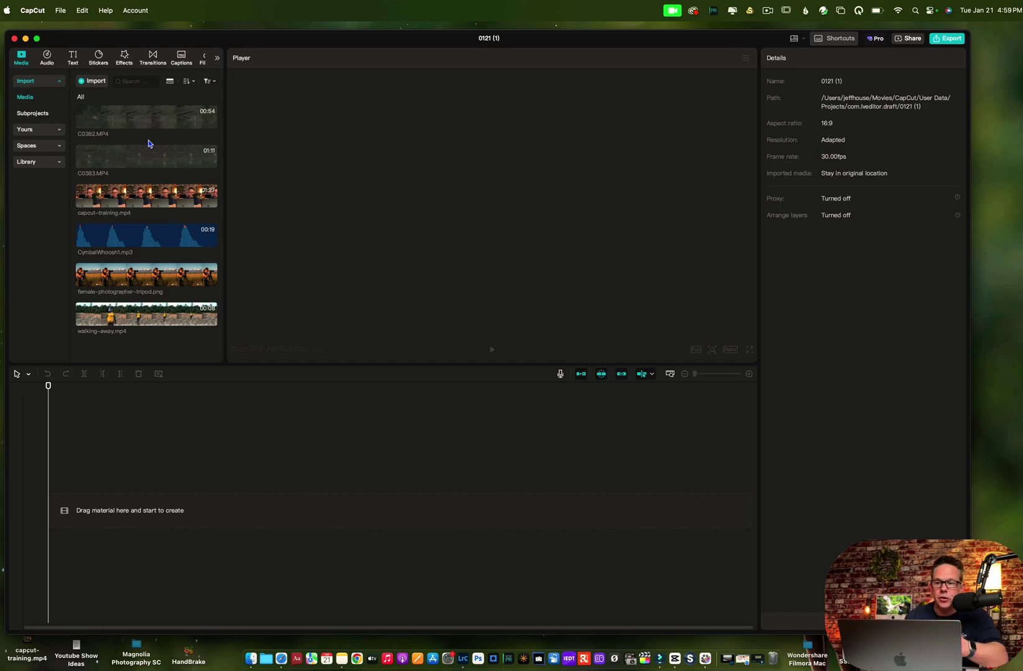
left_click(149, 144)
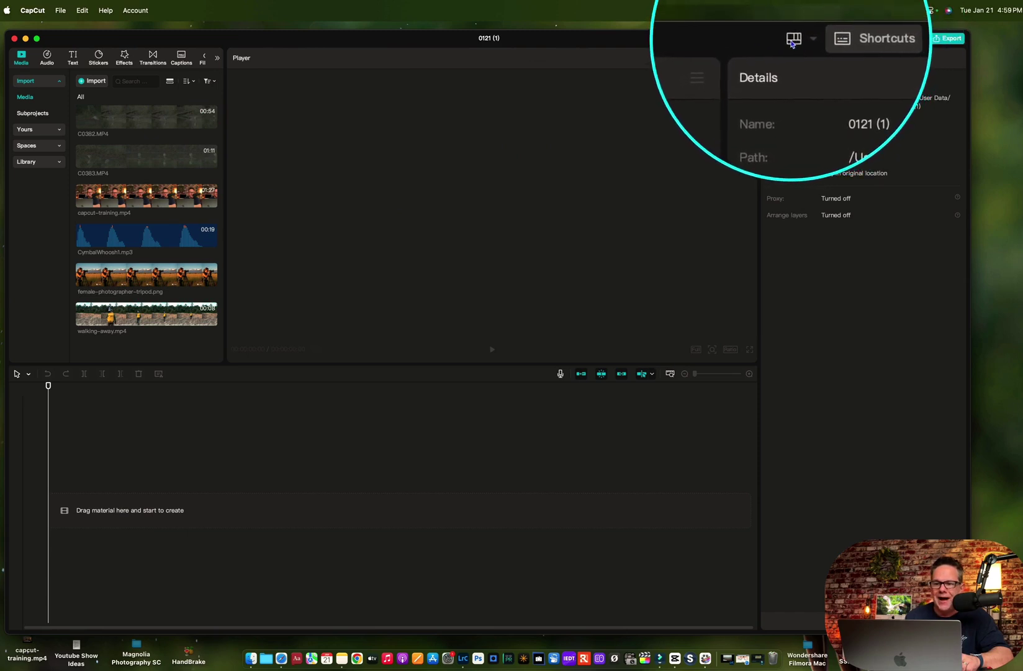
- Review the available workspace layout options without changing the current Attributes layout
left_click(803, 44)
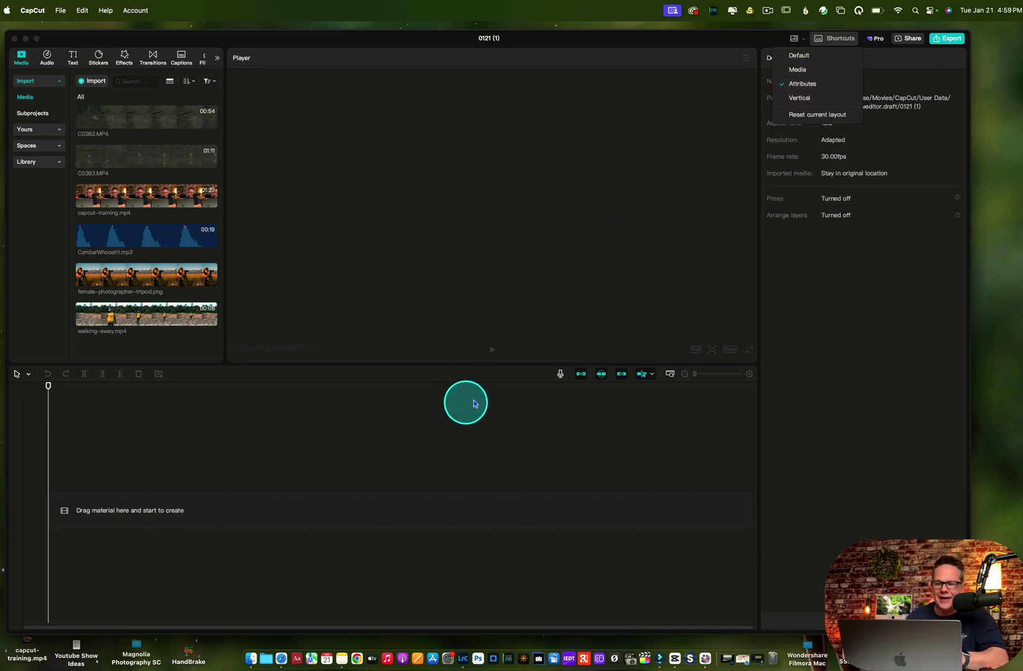
left_click(842, 313)
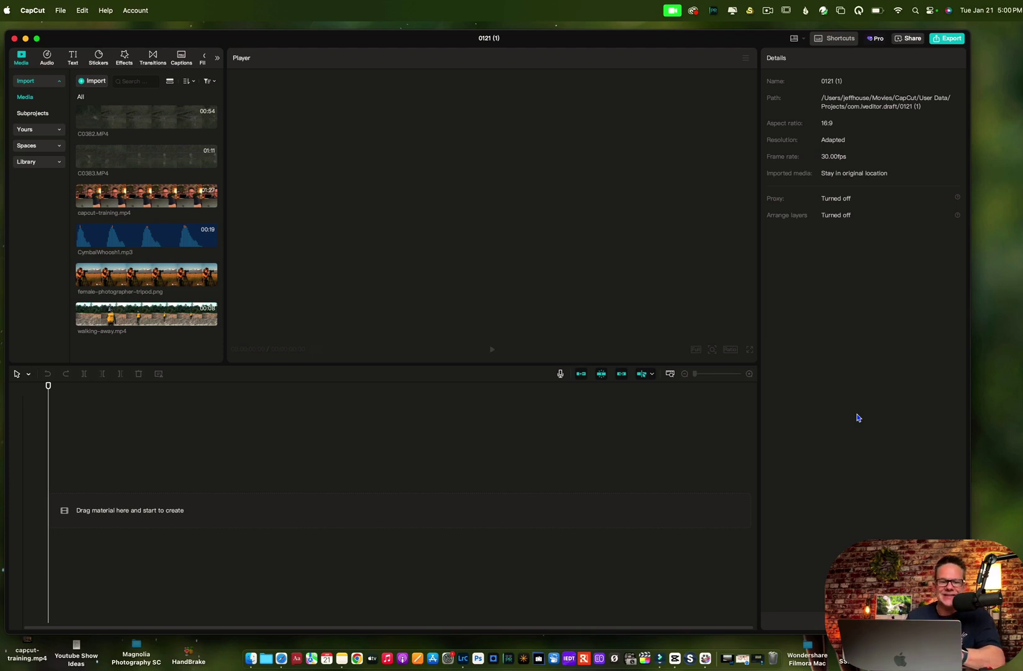
left_click(202, 127)
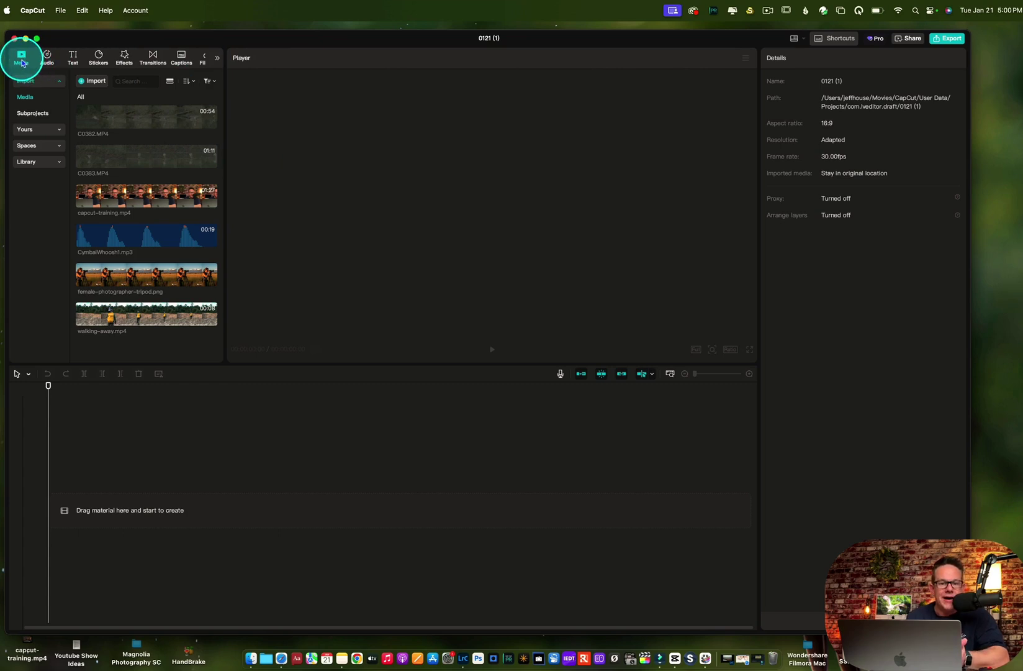
- Look through the stock media library and the audio, text, sticker, effect, transition and caption collections
left_click(39, 163)
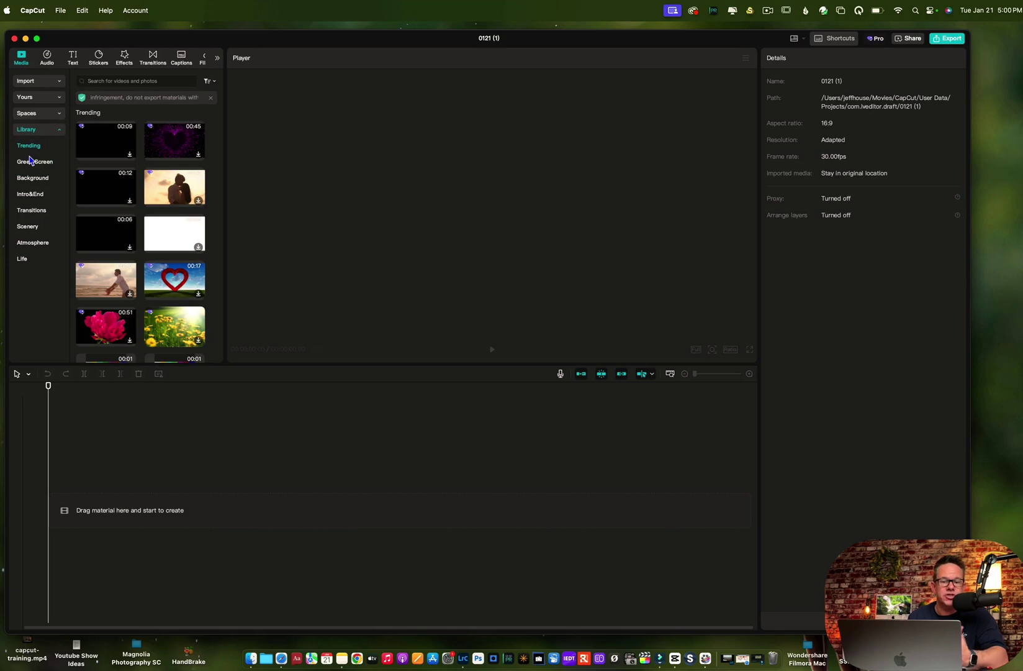
left_click(45, 60)
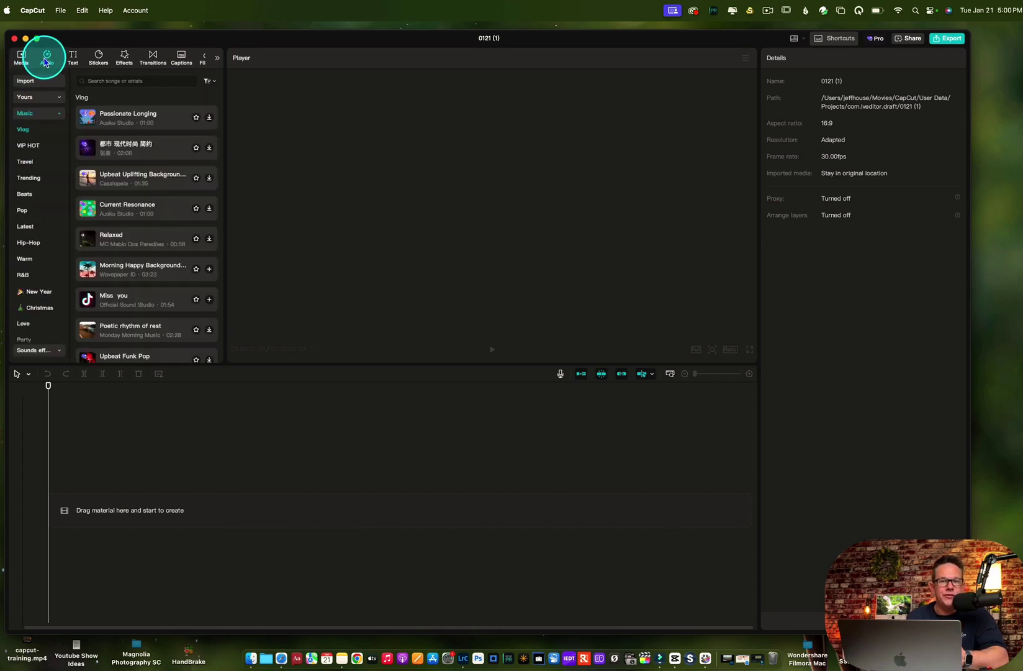
left_click(76, 57)
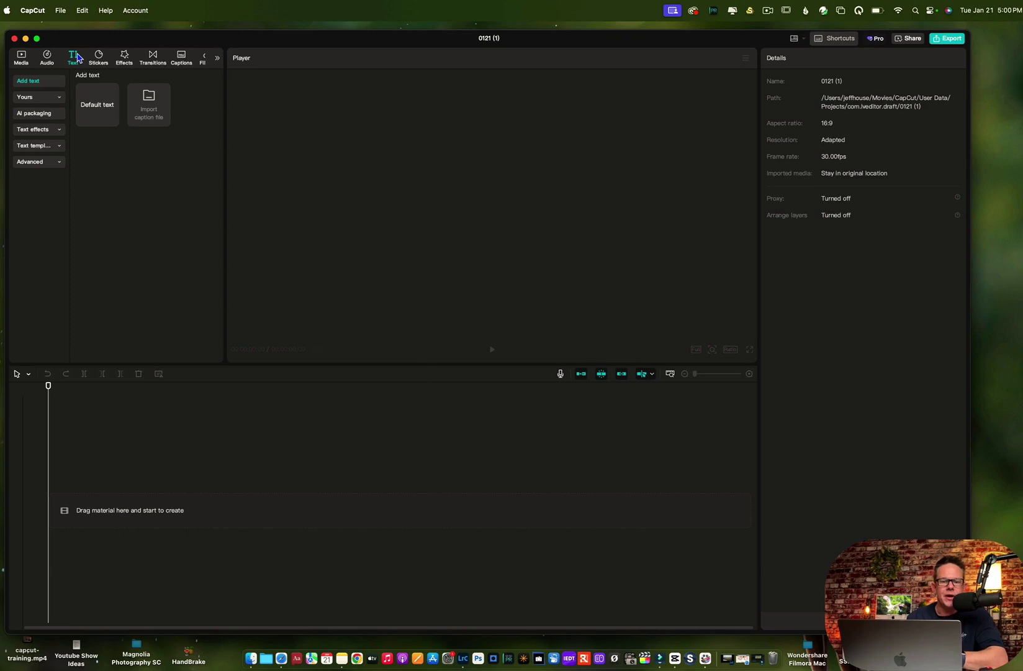
left_click(99, 59)
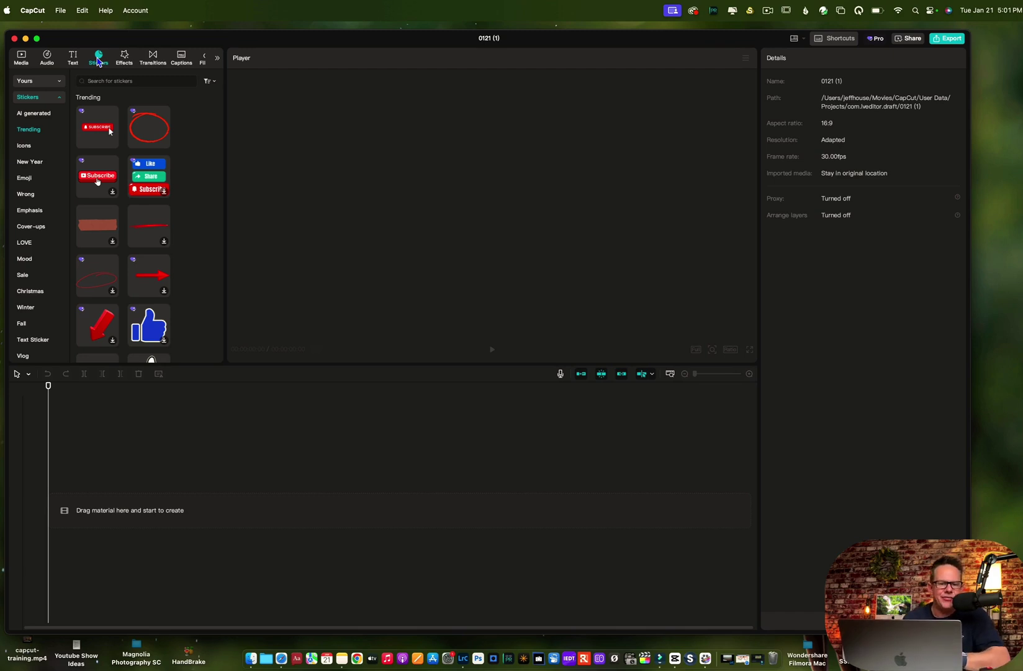
left_click(123, 59)
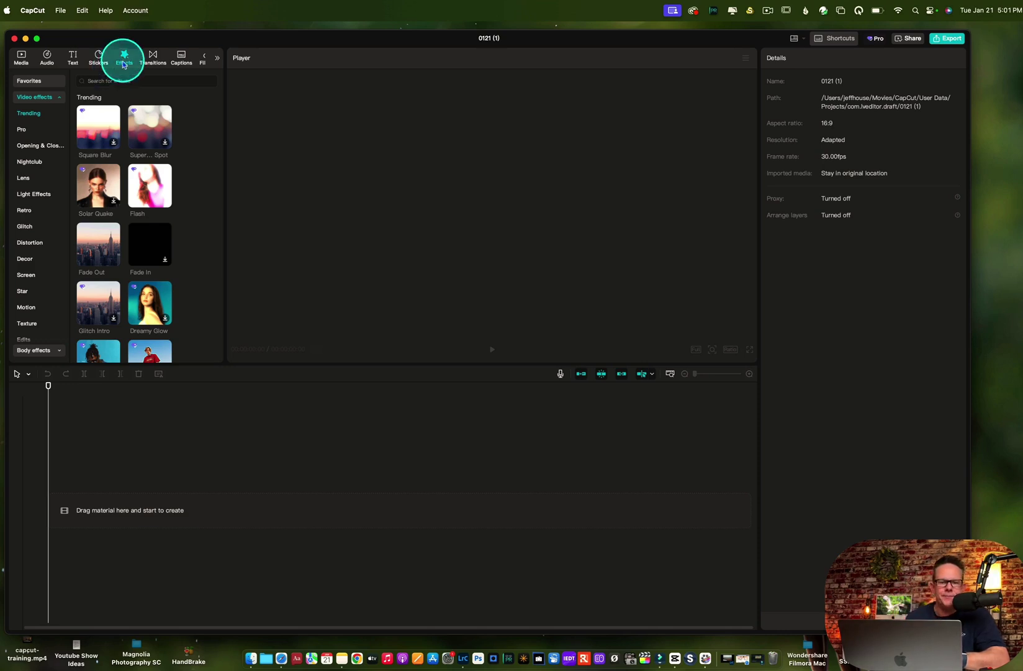
left_click(154, 59)
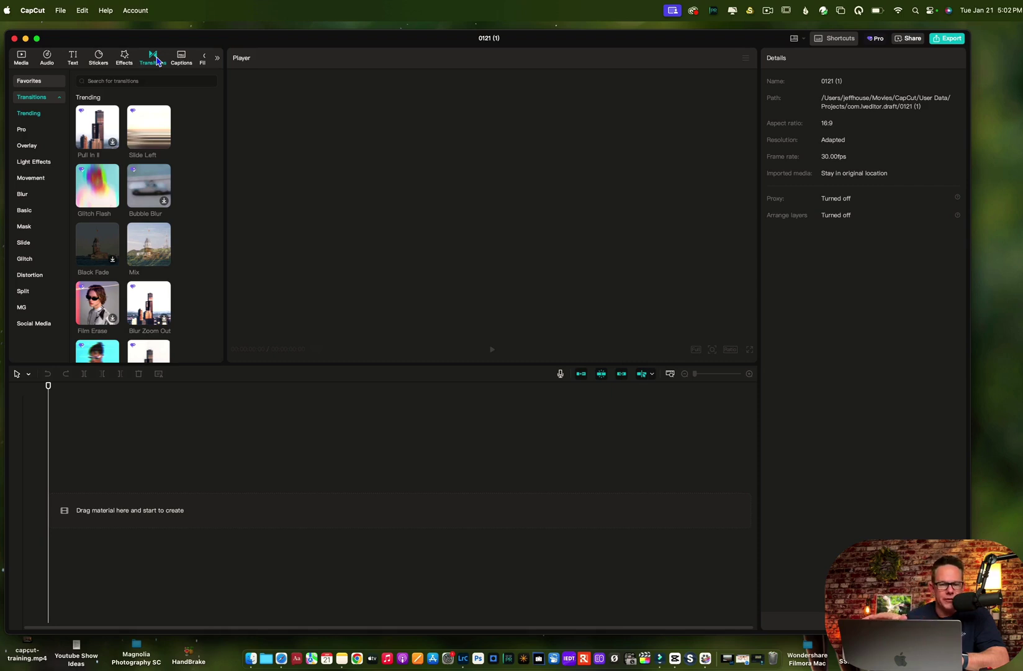
left_click(180, 58)
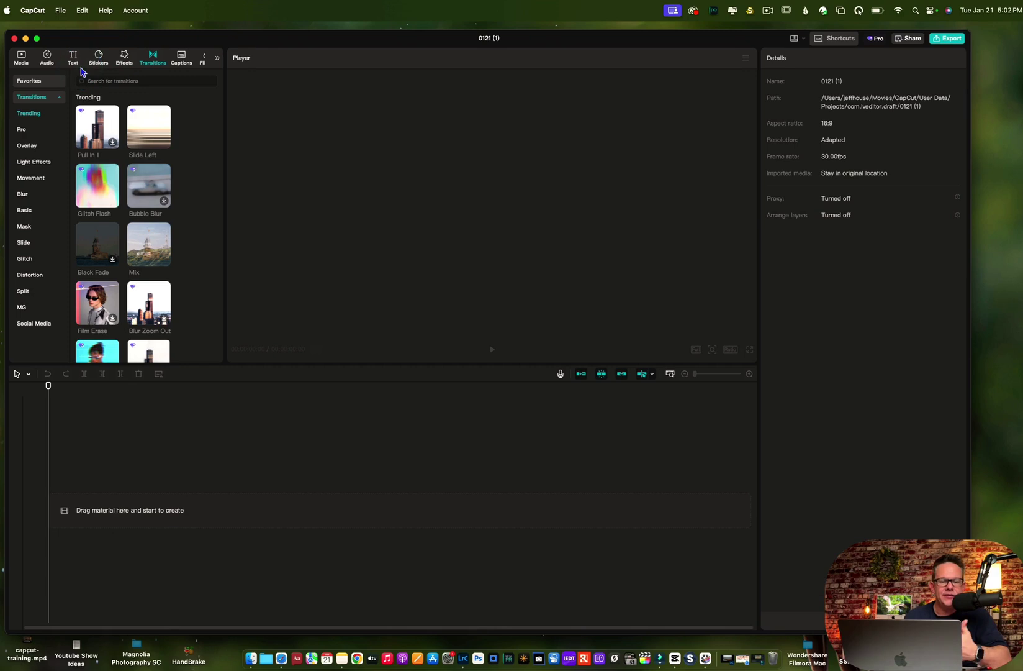
- Add capcut-training.mp4 from the project's imported media to the start of the empty timeline
left_click(22, 62)
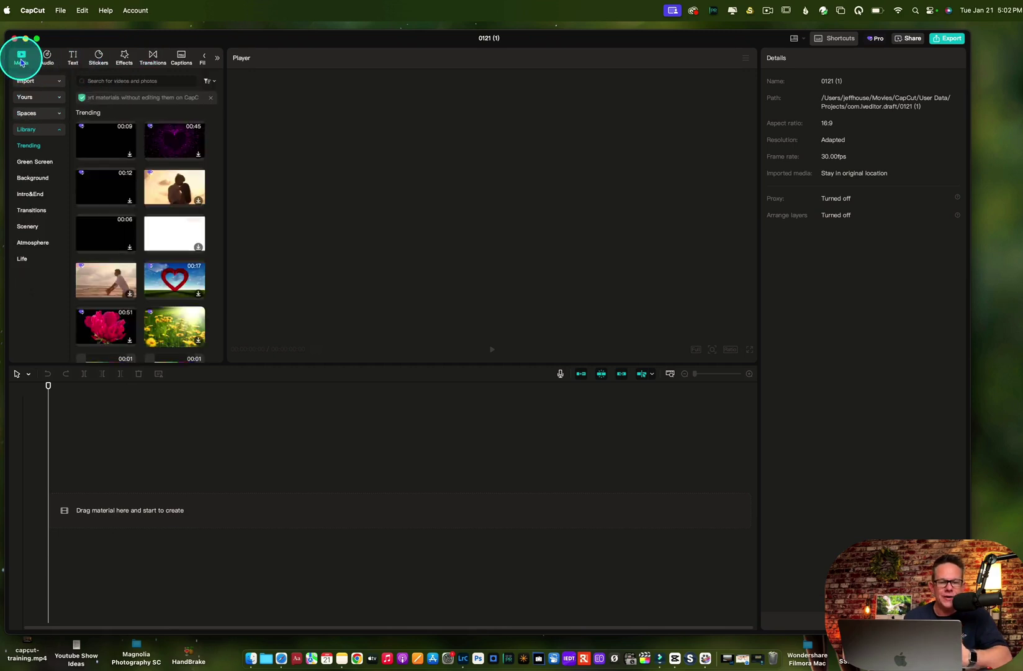
left_click(25, 87)
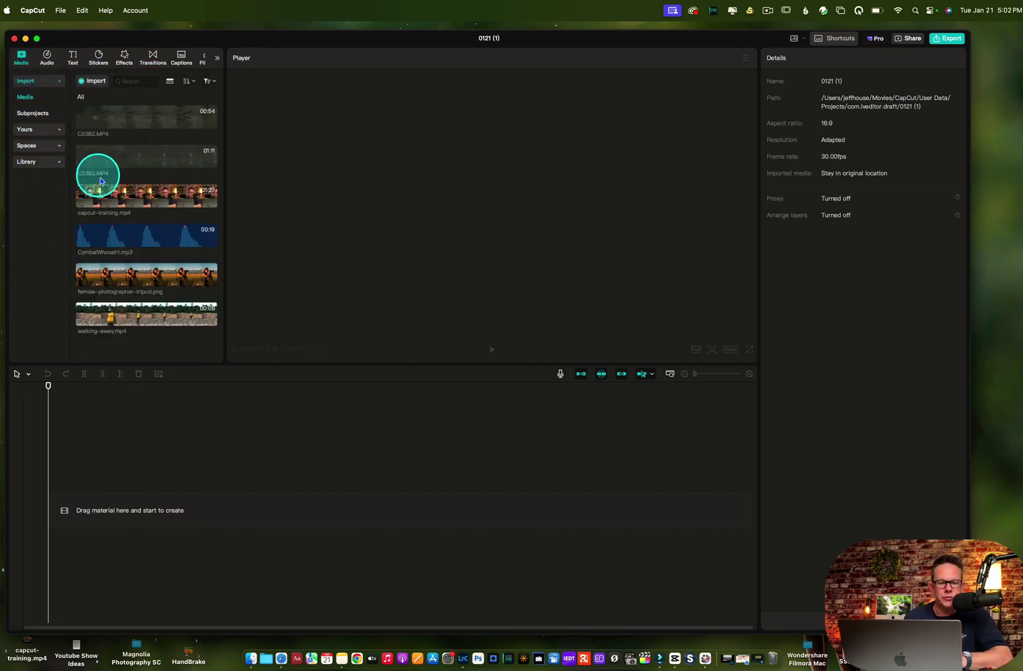
left_click(105, 191)
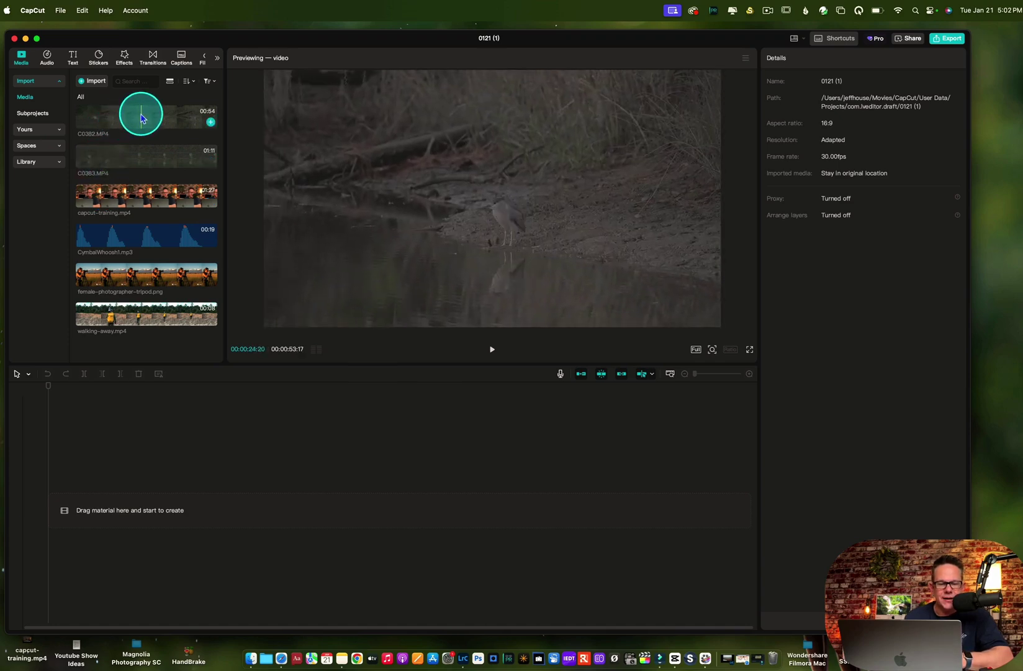
left_click_drag(128, 194, 110, 502)
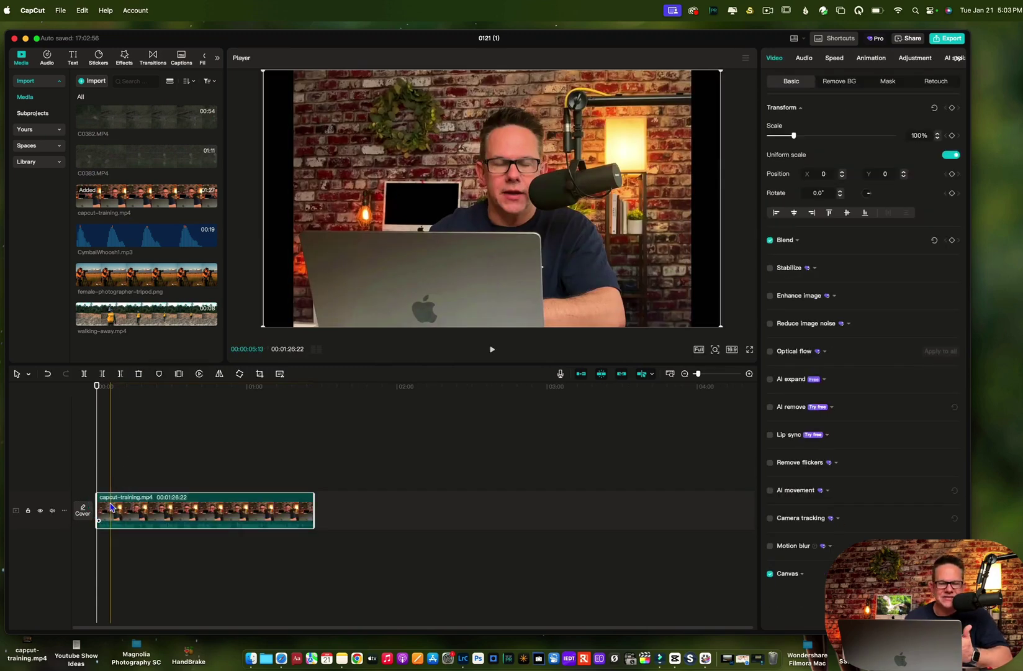
left_click(131, 500)
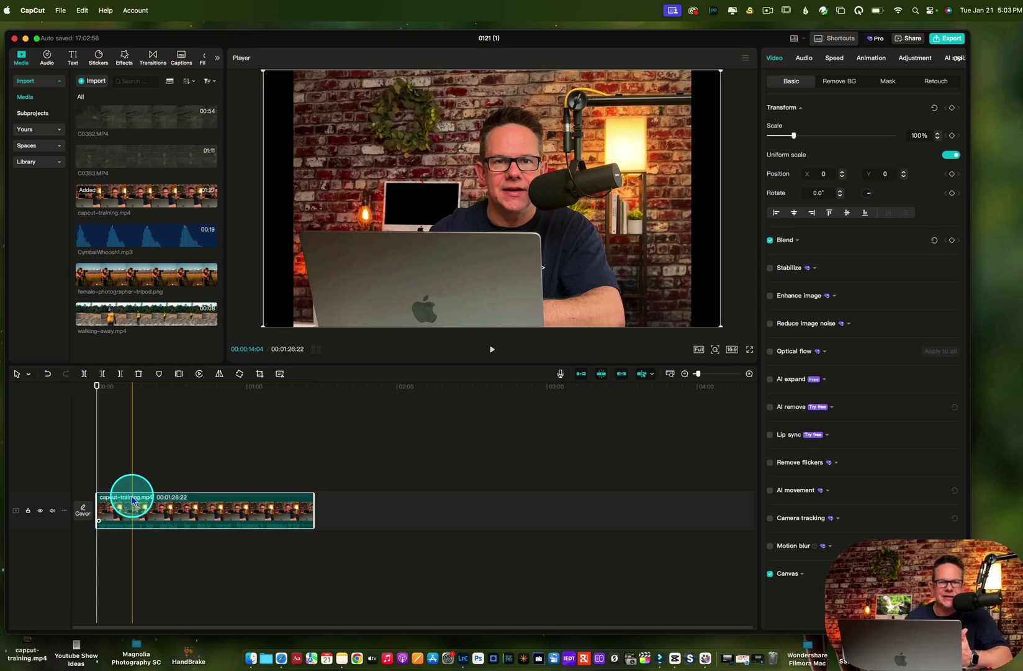
left_click(133, 500)
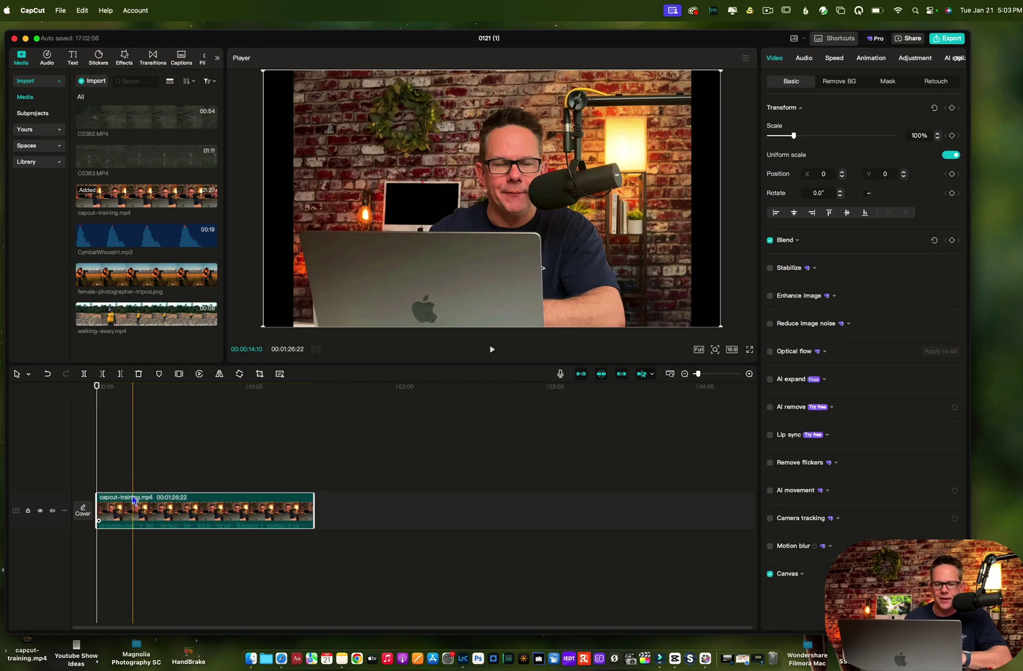
left_click(249, 477)
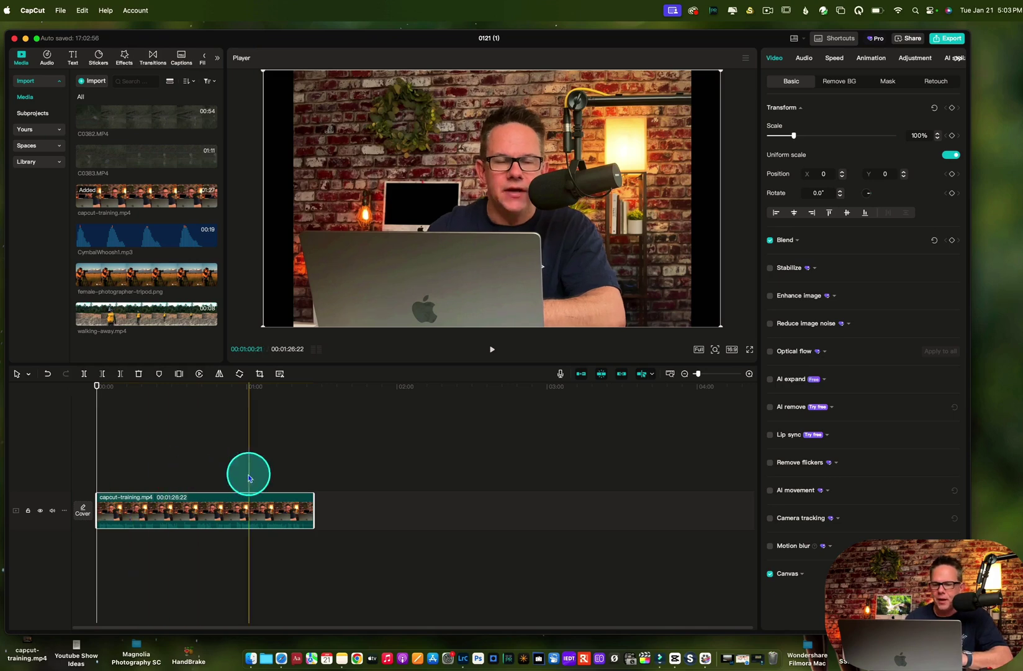
- Set the project's aspect ratio to Original
left_click(732, 350)
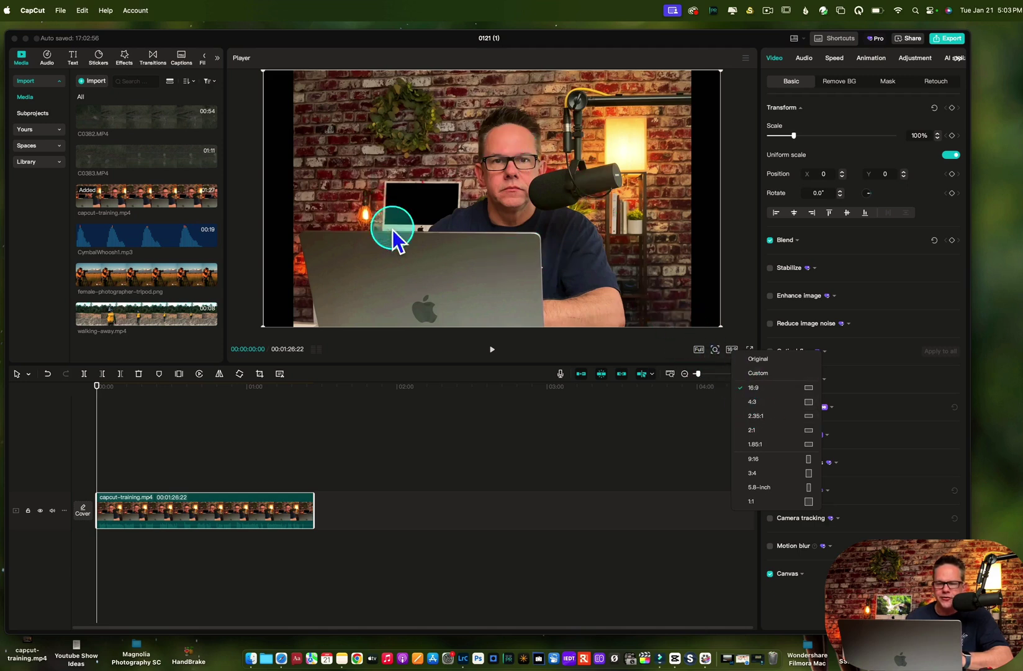
left_click(736, 319)
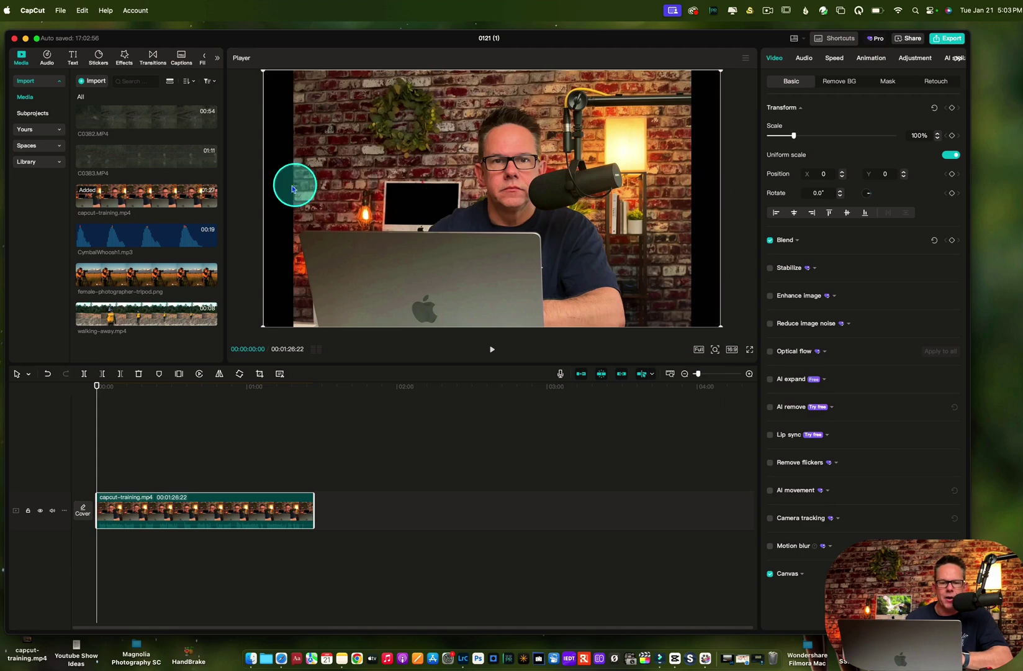
left_click(732, 349)
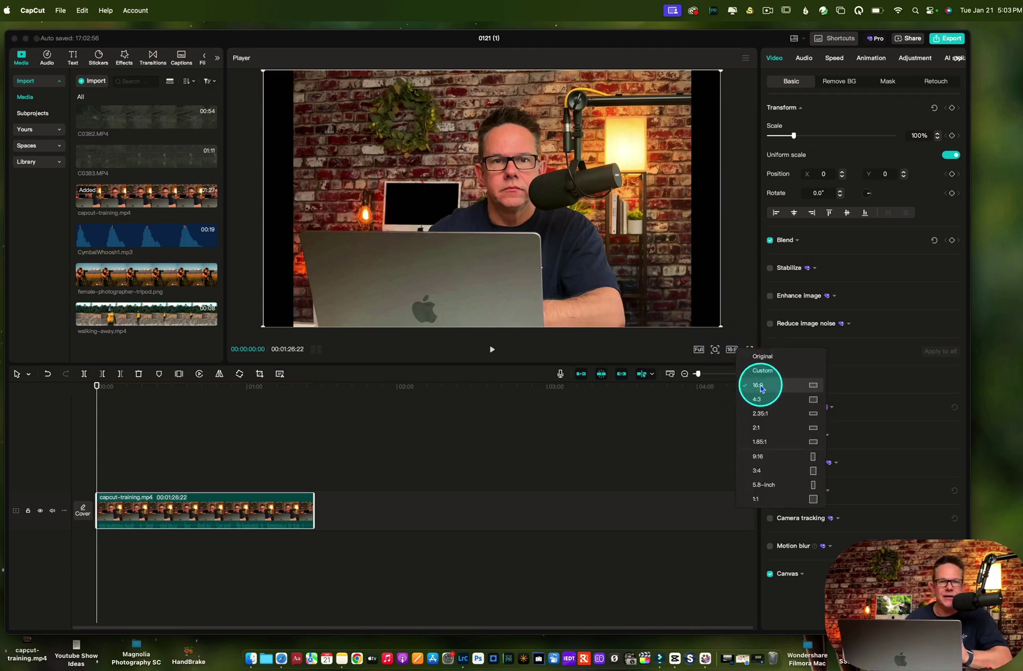
left_click(763, 356)
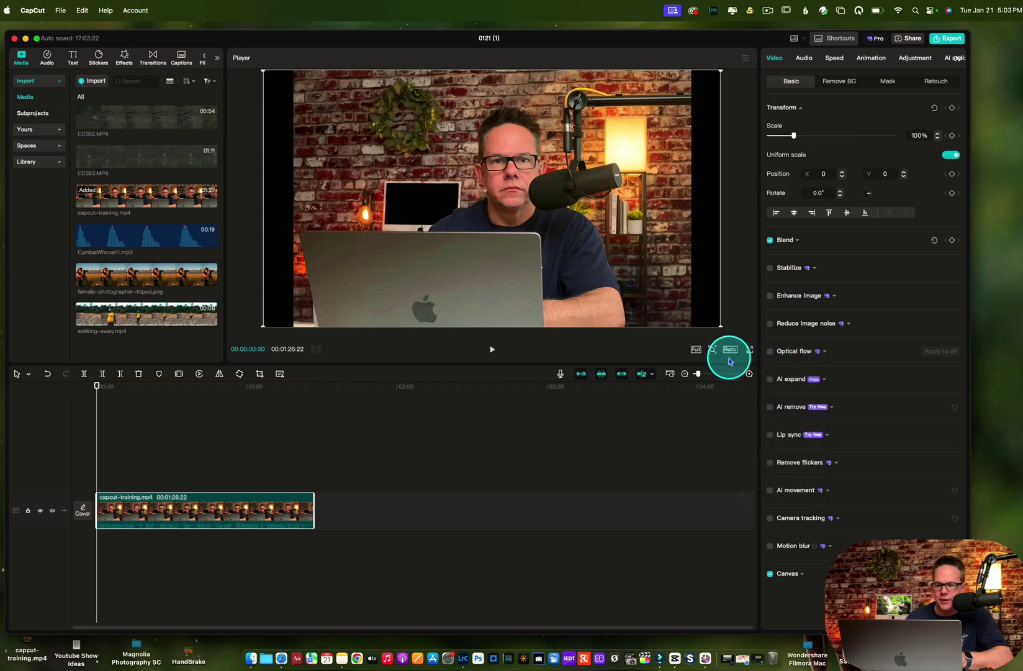
left_click(730, 352)
left_click(753, 357)
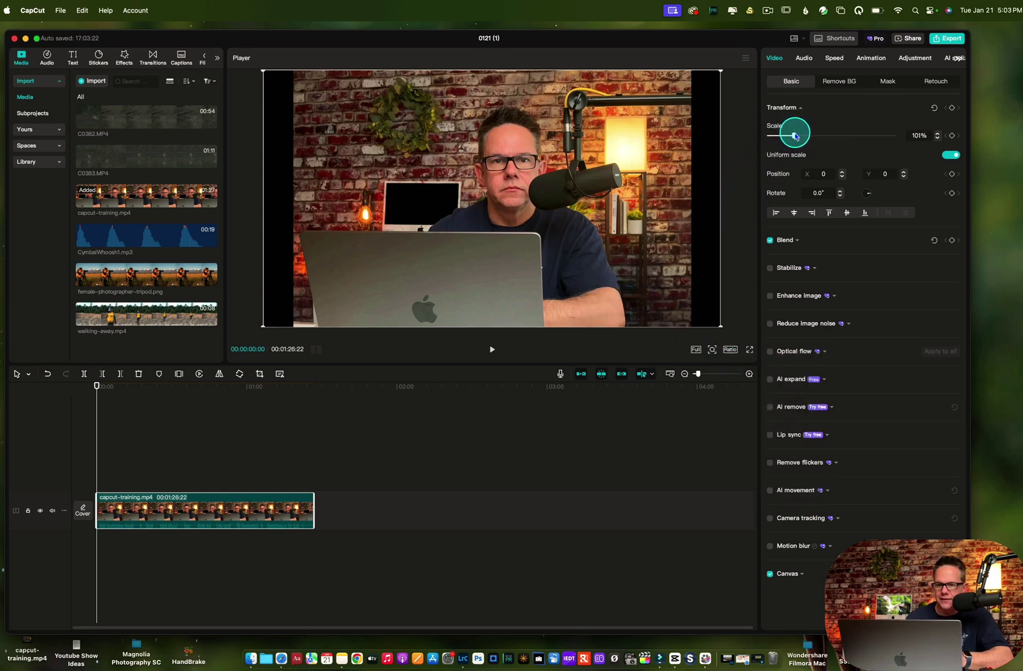
- Scale the capcut-training.mp4 clip to 120% and reposition it to about X -78, Y -216 to fill the frame
left_click_drag(794, 136, 800, 136)
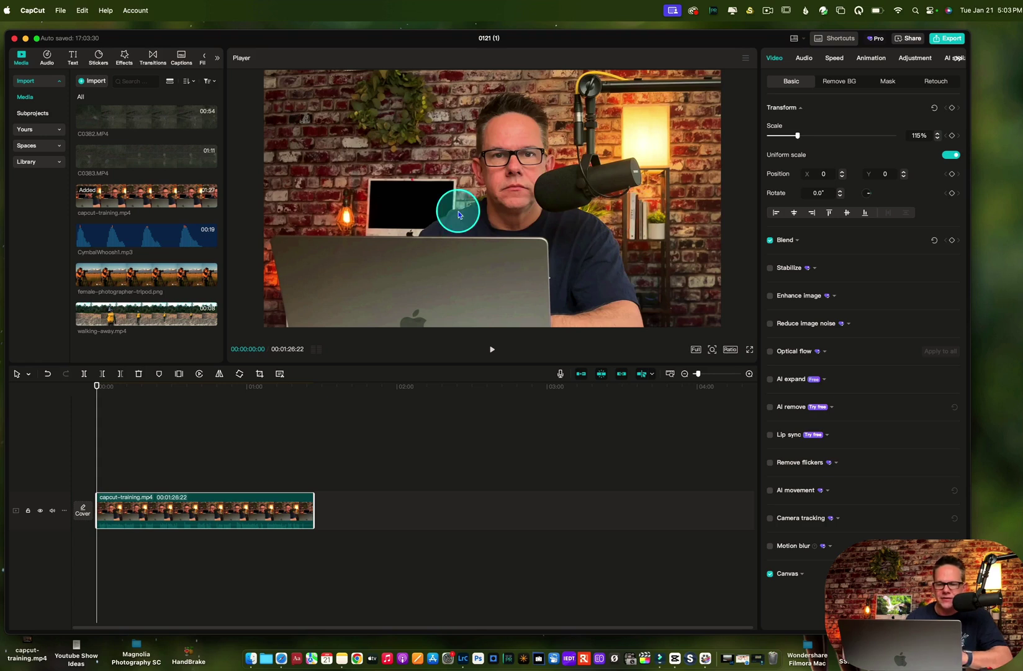
mouse_move(483, 212)
left_mouse_down()
mouse_move(450, 212)
mouse_move(494, 211)
mouse_move(469, 211)
left_mouse_up()
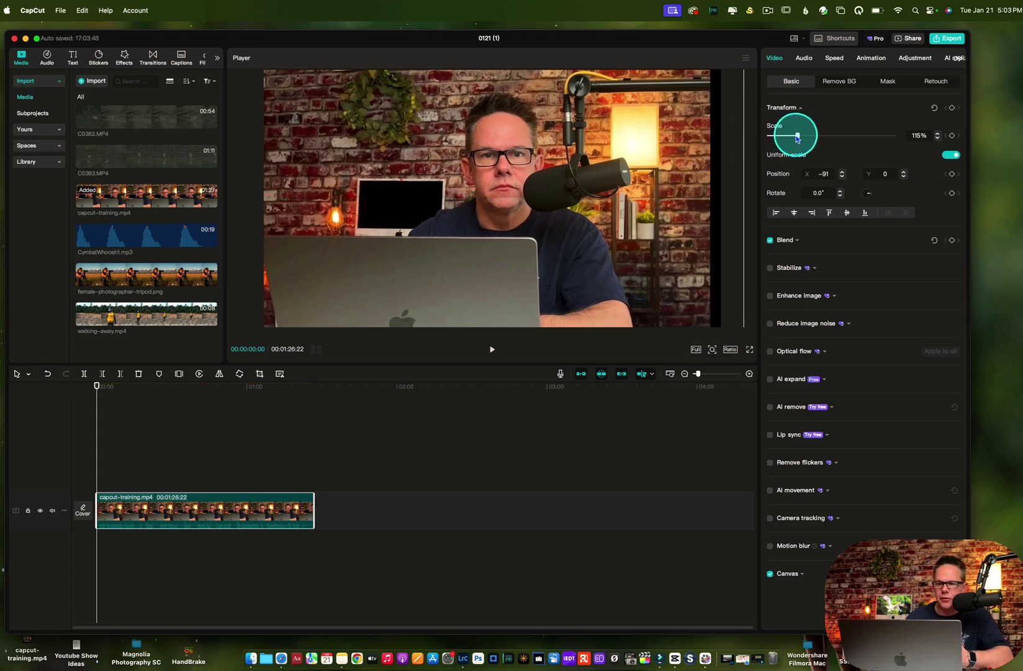
left_click_drag(798, 137, 800, 136)
left_click(705, 187)
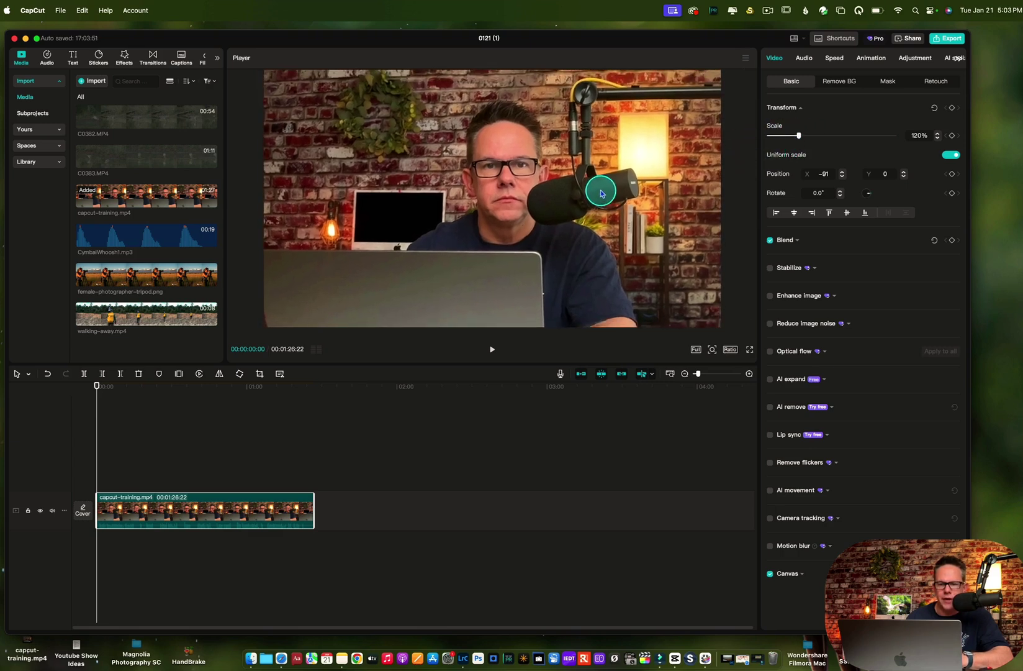
left_click_drag(601, 193, 729, 218)
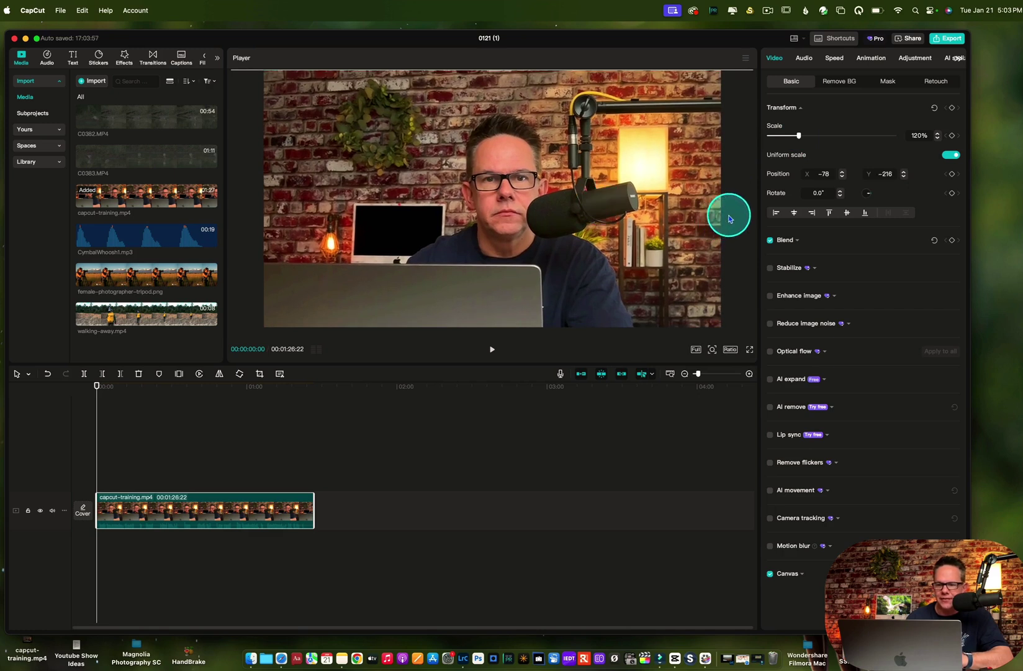
left_click(657, 236)
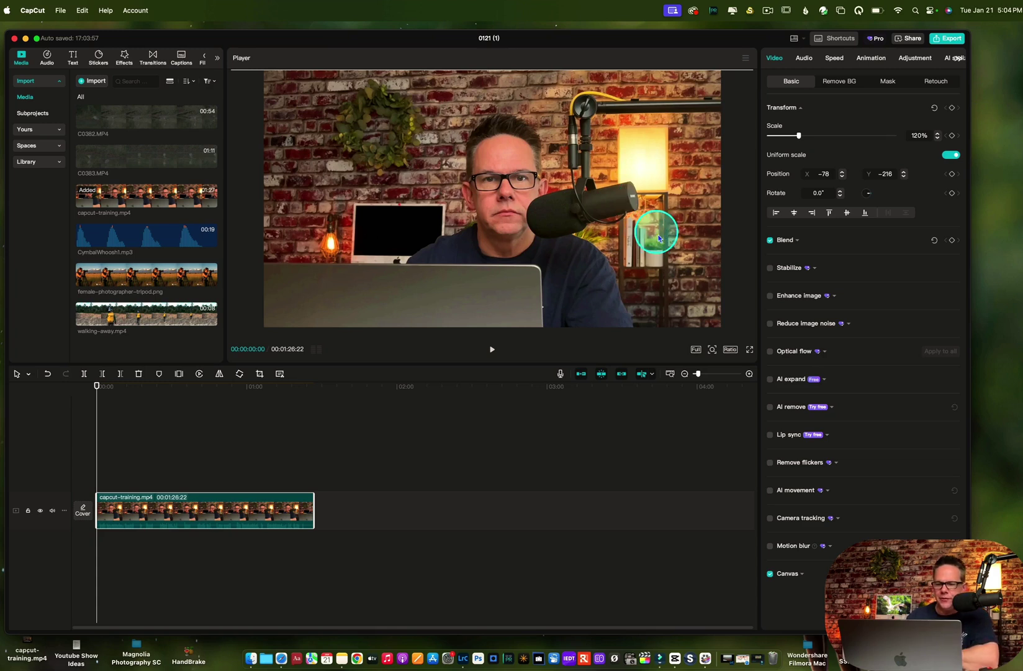
- Check the reframed clip in full-screen preview, return to the editor and select the clip on the timeline
left_click(749, 349)
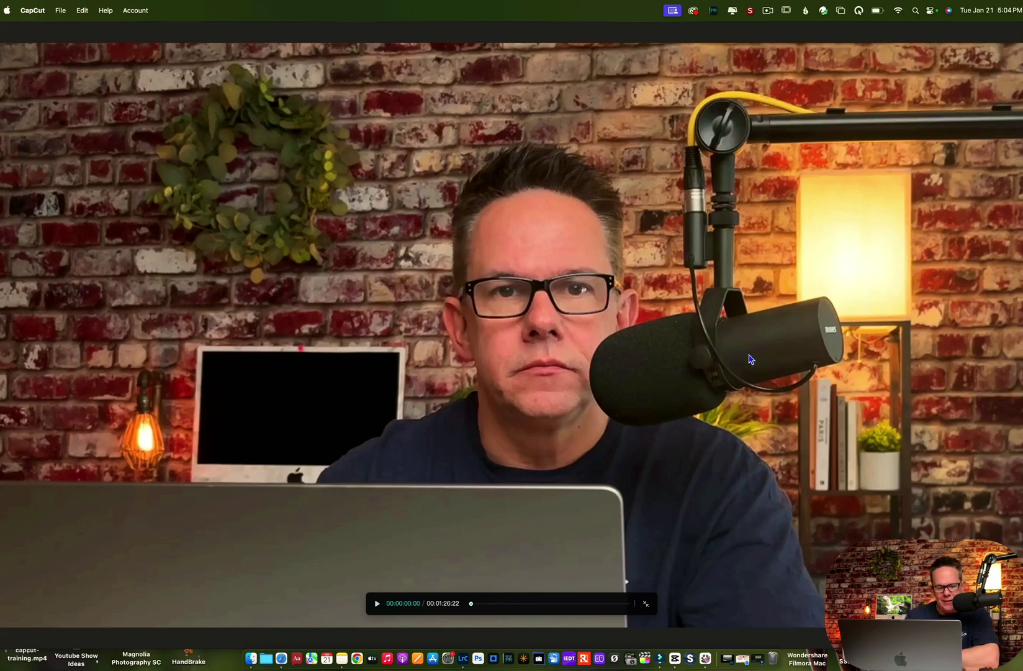
key("Escape")
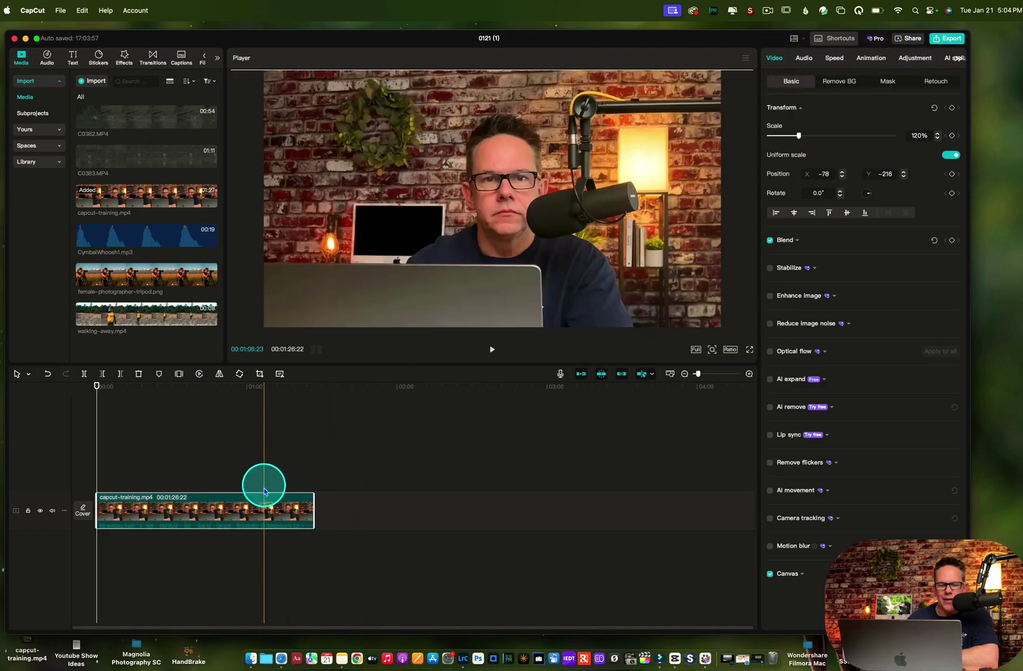
left_click(266, 515)
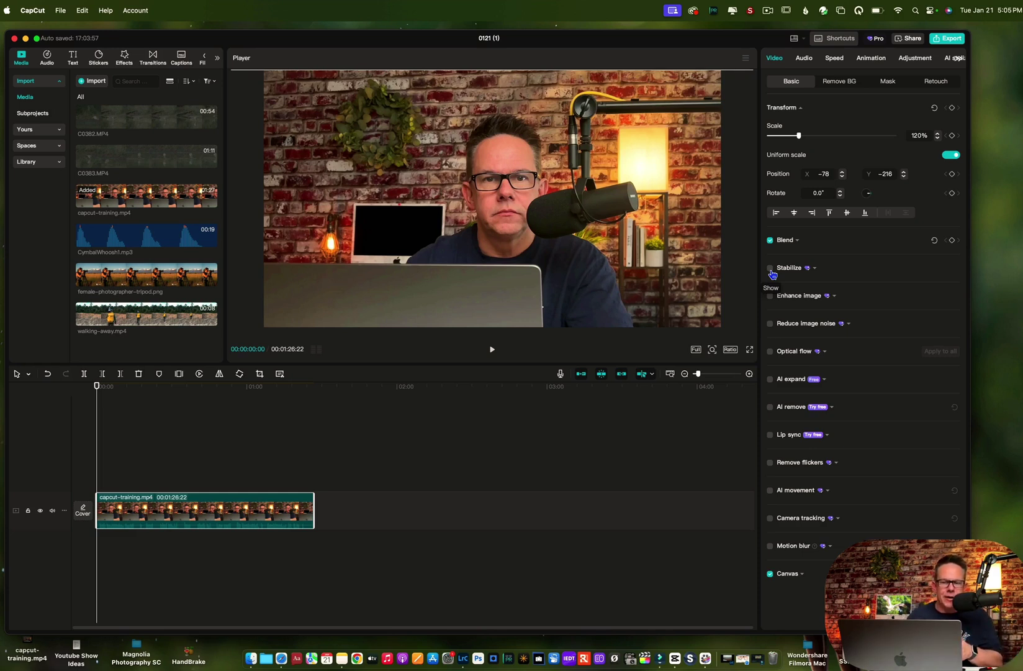
left_click(771, 272)
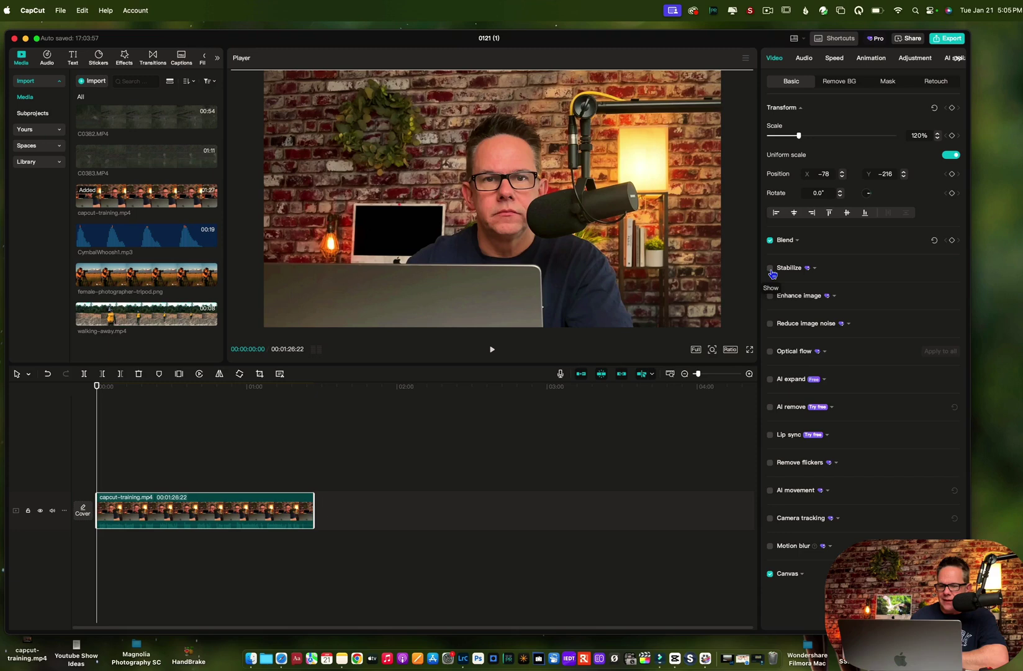
left_click(771, 272)
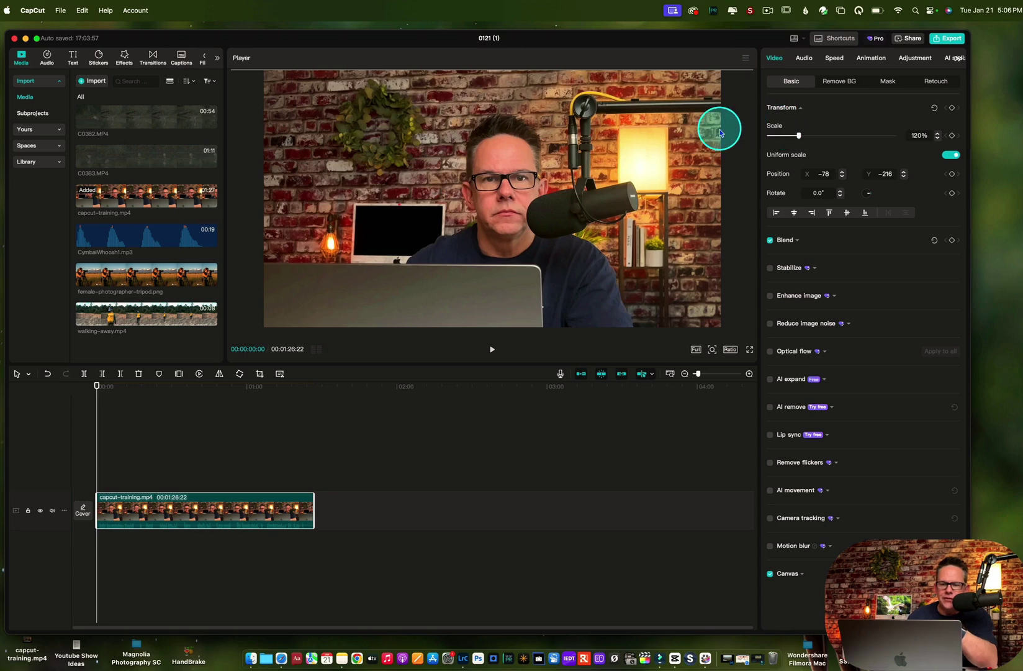
- Turn on skin retouching for the clip's face, try Smooth at 8 and return it to 0
left_click(934, 81)
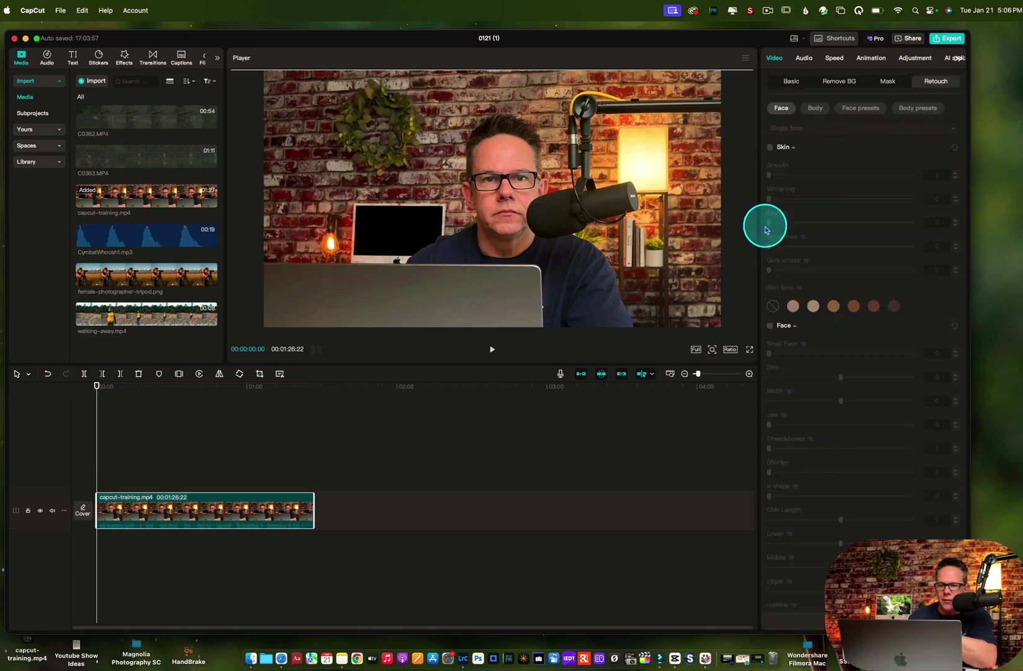
left_click(769, 149)
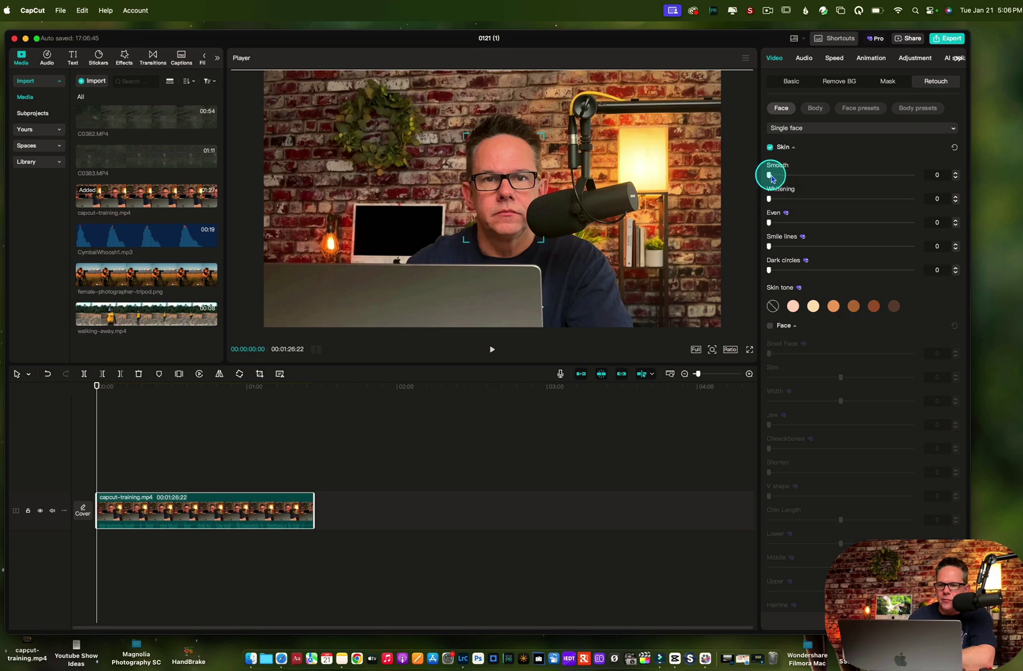
left_click_drag(772, 177, 782, 178)
left_click_drag(788, 177, 781, 176)
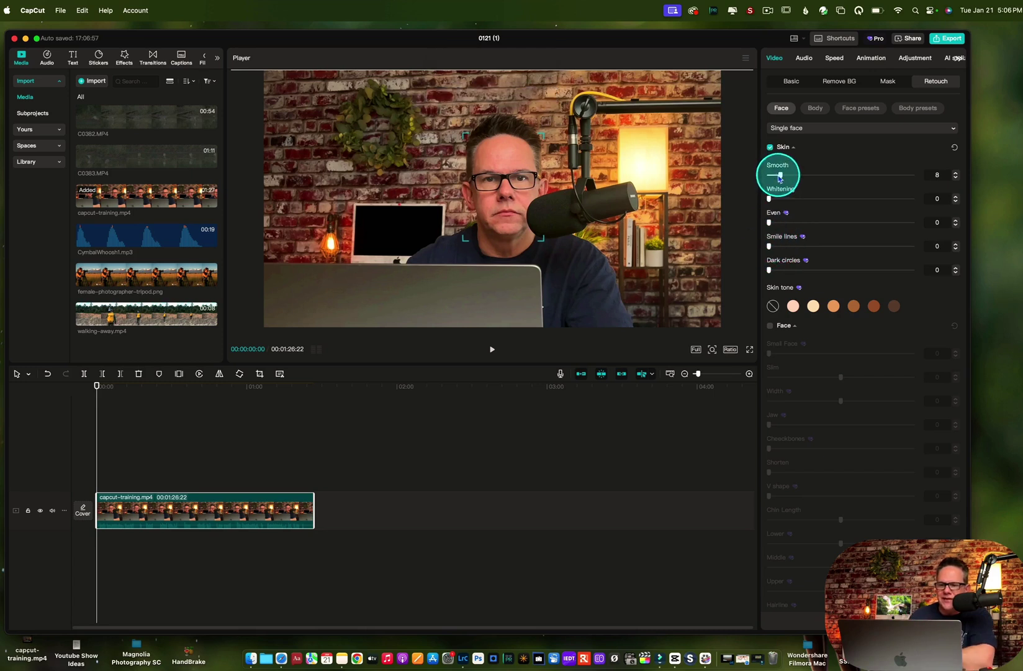
left_click_drag(778, 176, 769, 175)
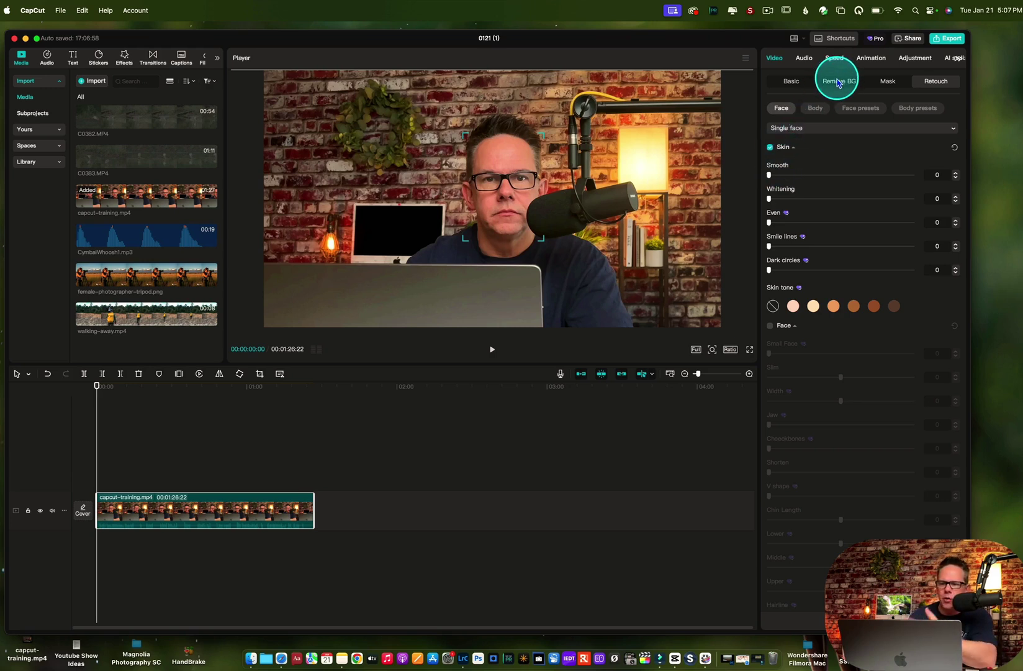
- Review the clip's mask and background removal options, and return to the basic video settings
left_click(885, 82)
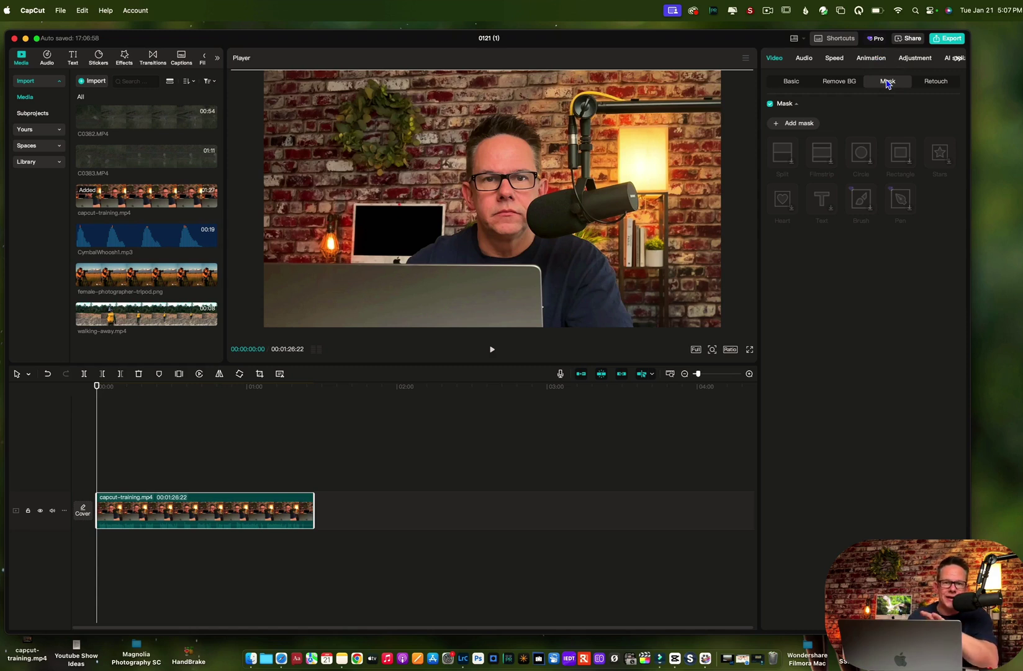
left_click(886, 82)
left_click(839, 81)
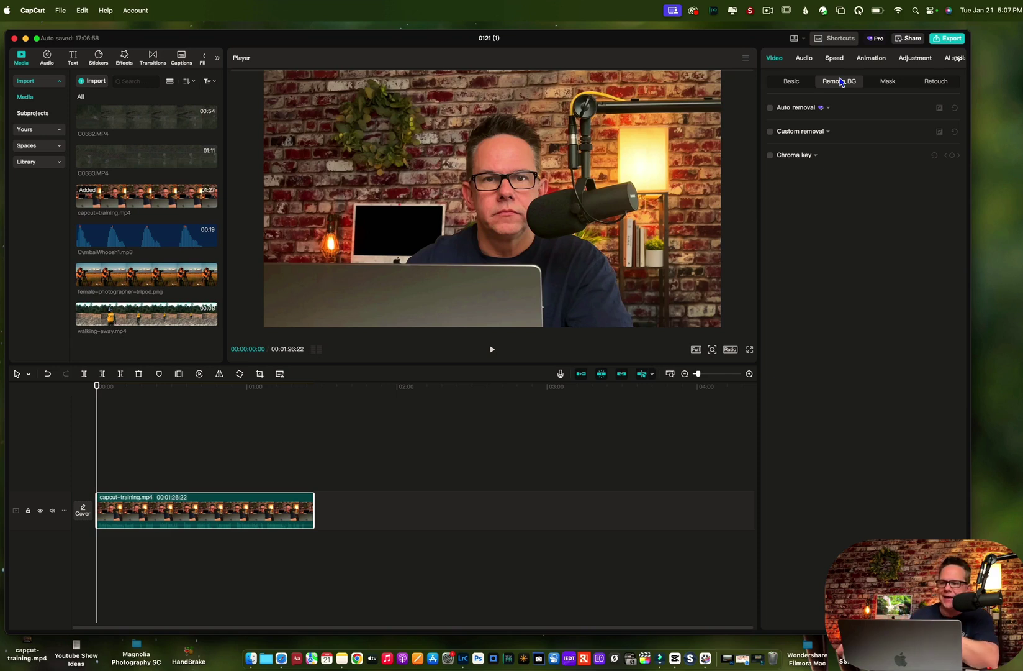
left_click(841, 82)
left_click(789, 85)
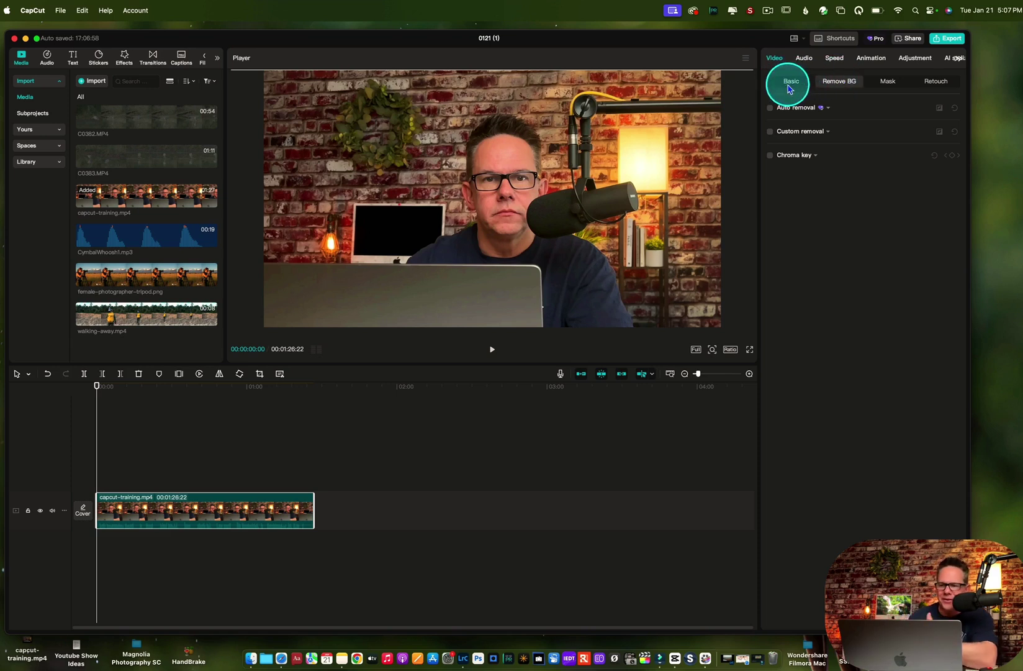
left_click(787, 89)
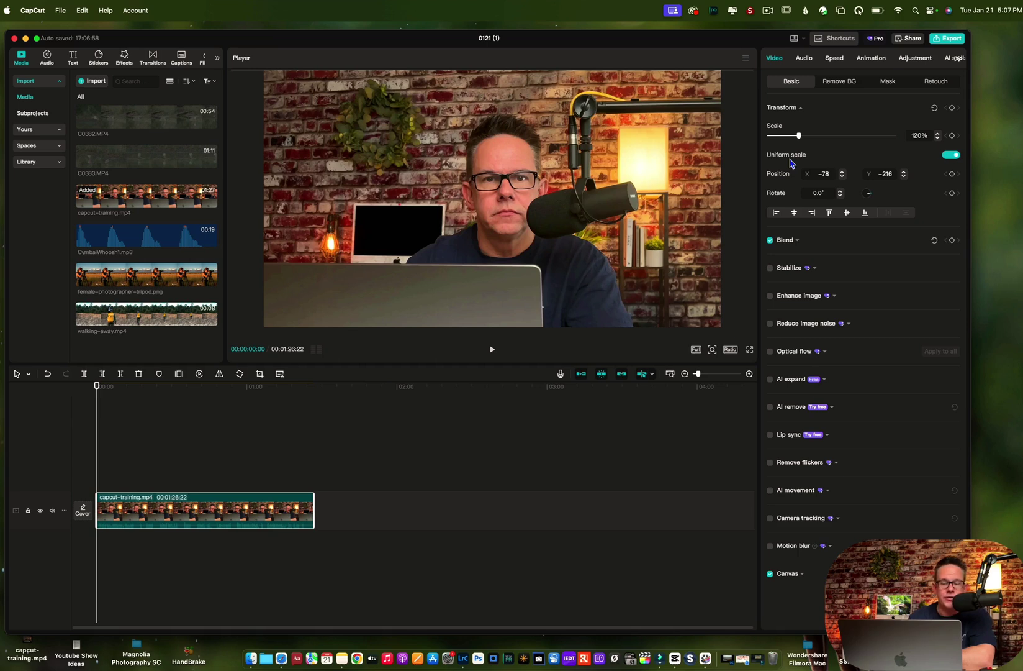
- Examine the clip's basic audio settings and the available voice changer filters
left_click(808, 60)
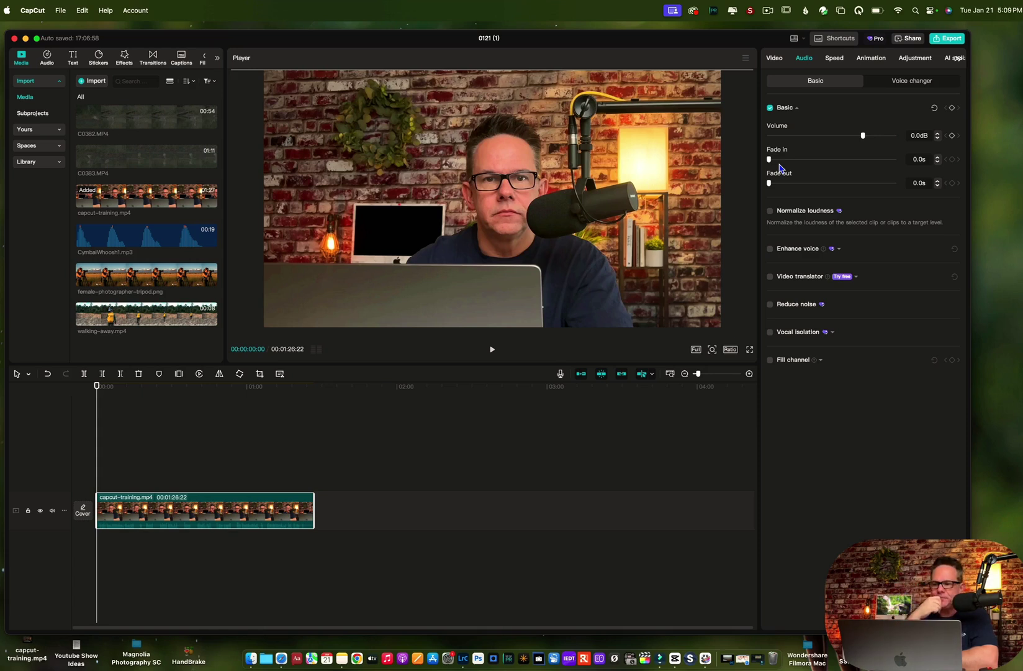
left_click(880, 86)
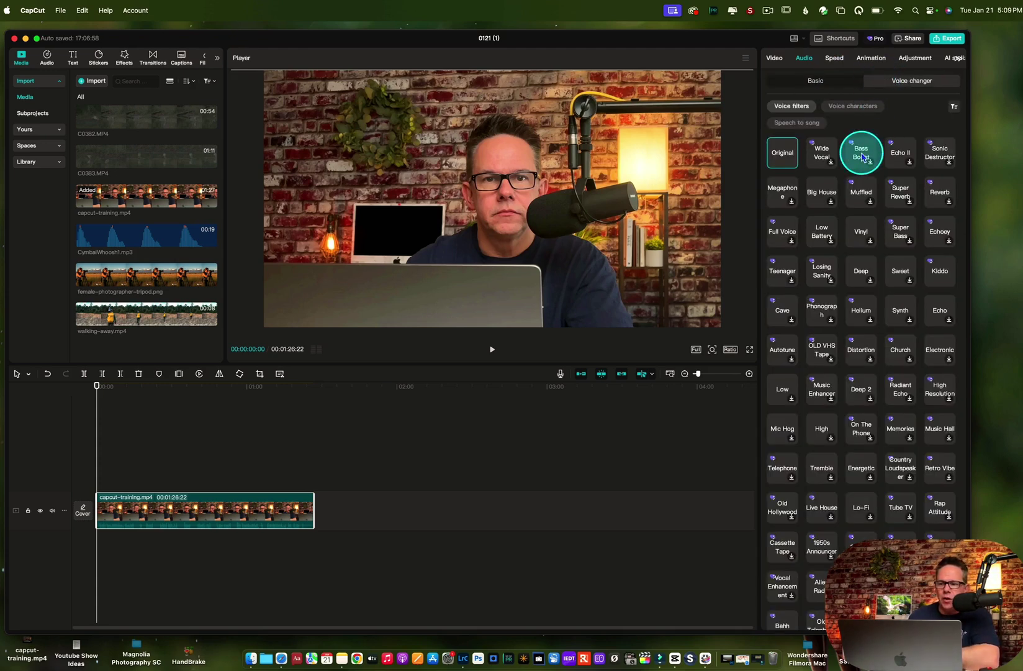
left_click(816, 83)
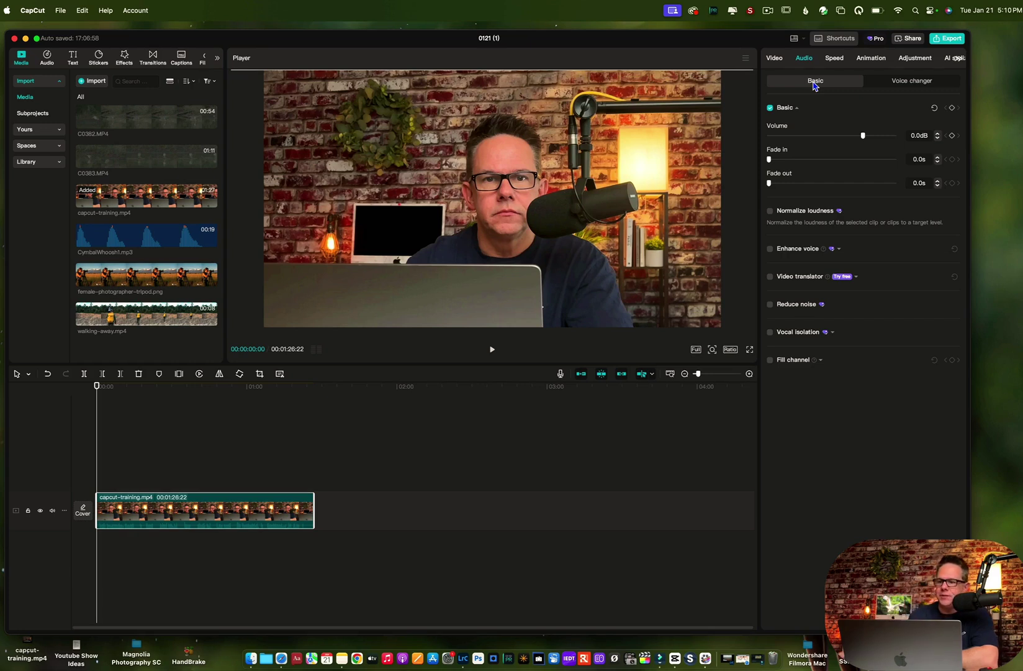
- Try slowing the clip to 0.5x speed and restore it to 1.0x
left_click(827, 58)
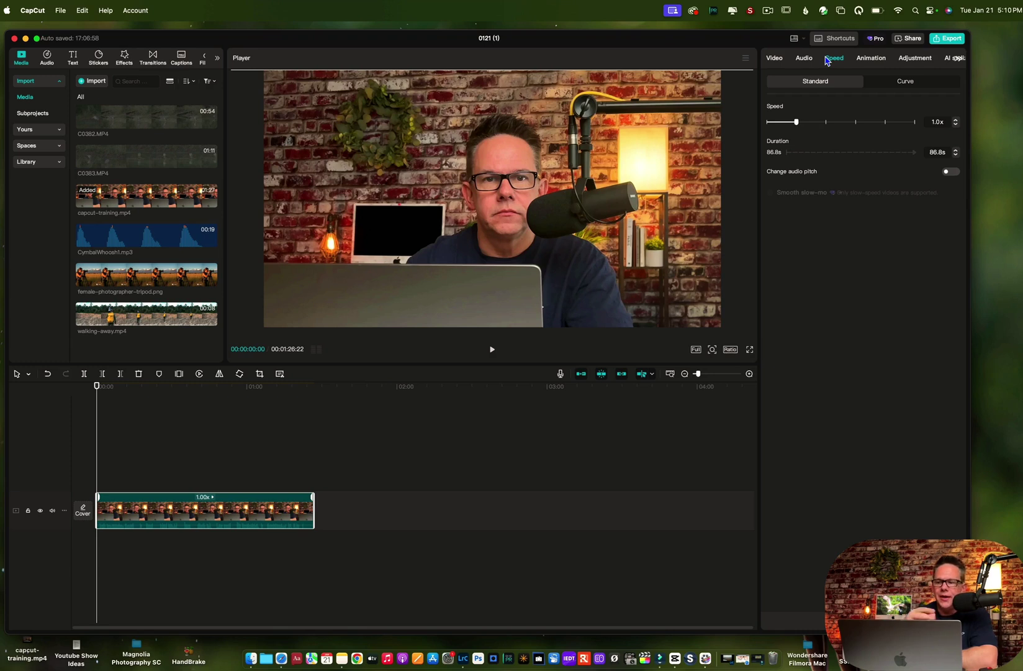
left_click_drag(796, 122, 782, 127)
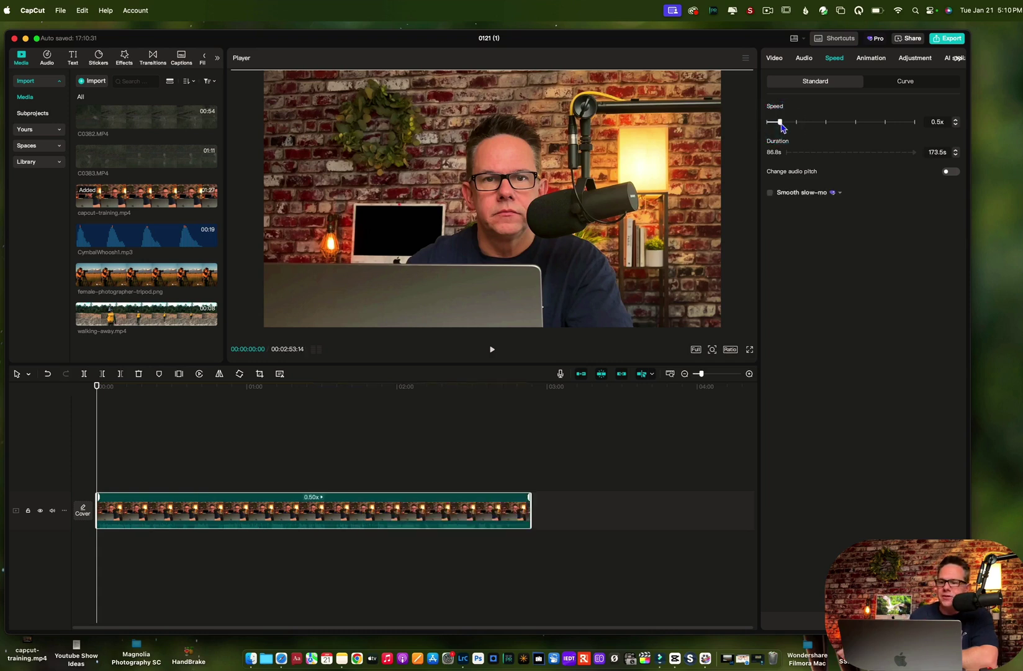
left_click_drag(782, 125, 797, 125)
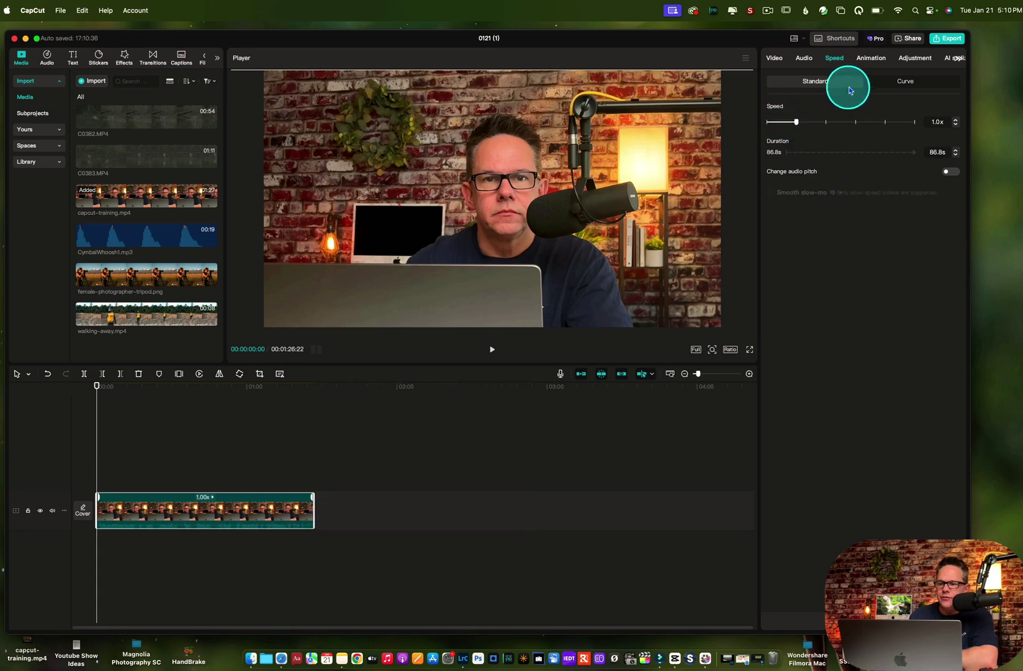
- Look through the clip's entrance animations and its basic, HSL and curves colour adjustments
left_click(867, 61)
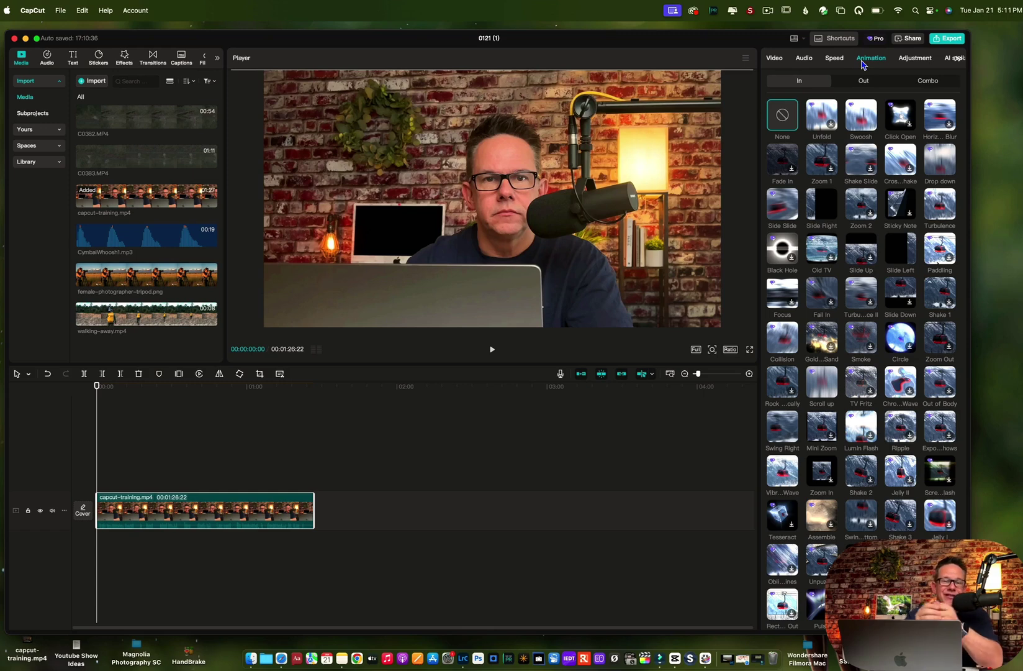
left_click(914, 59)
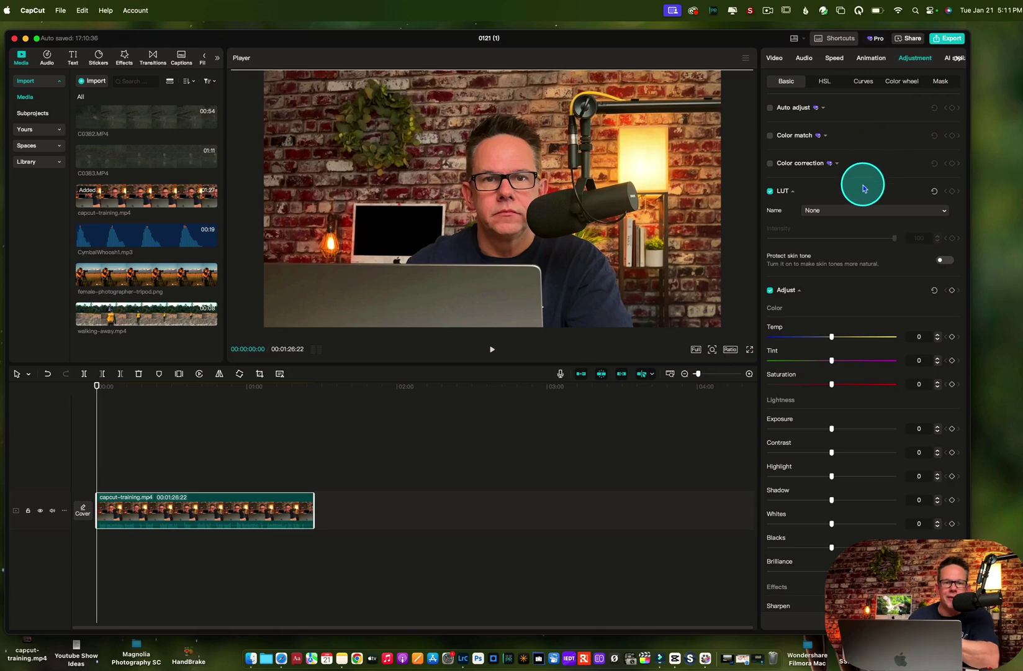
scroll(845, 289, "down", 3)
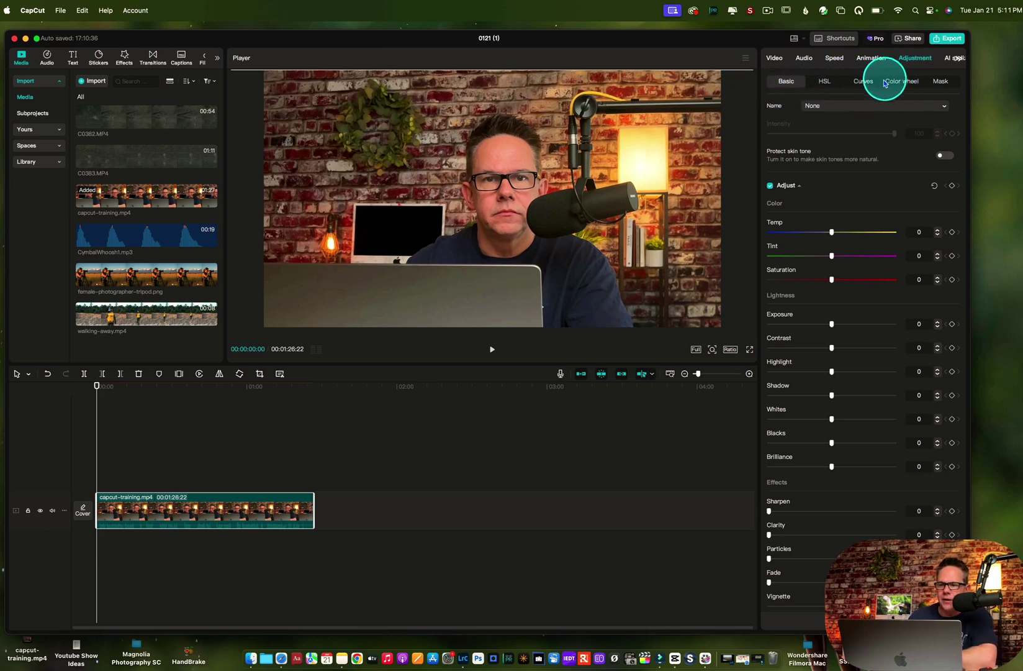
left_click(826, 83)
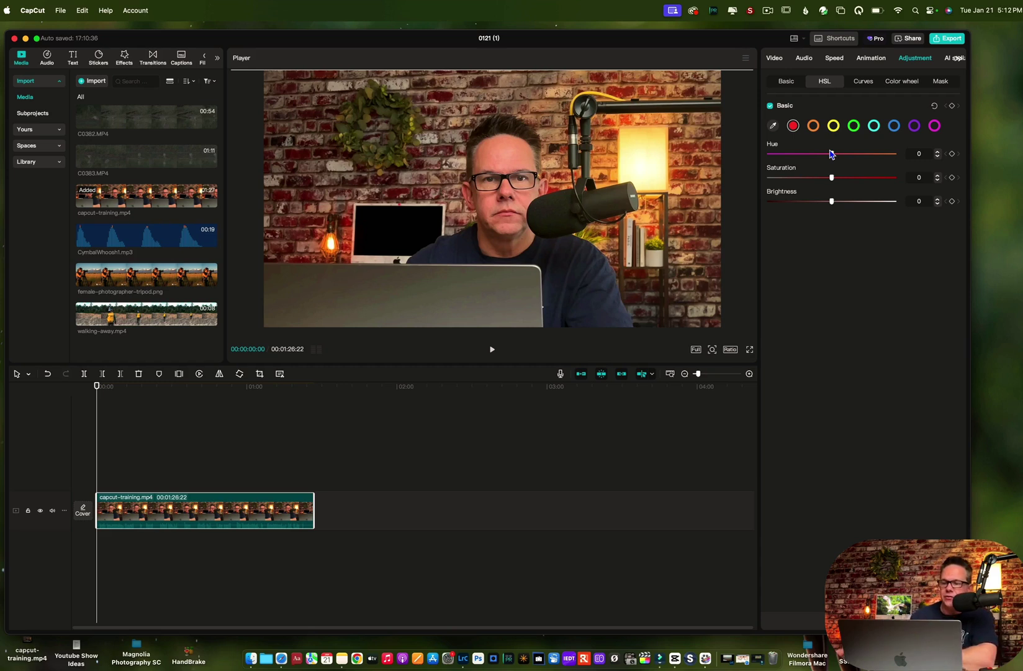
left_click(859, 85)
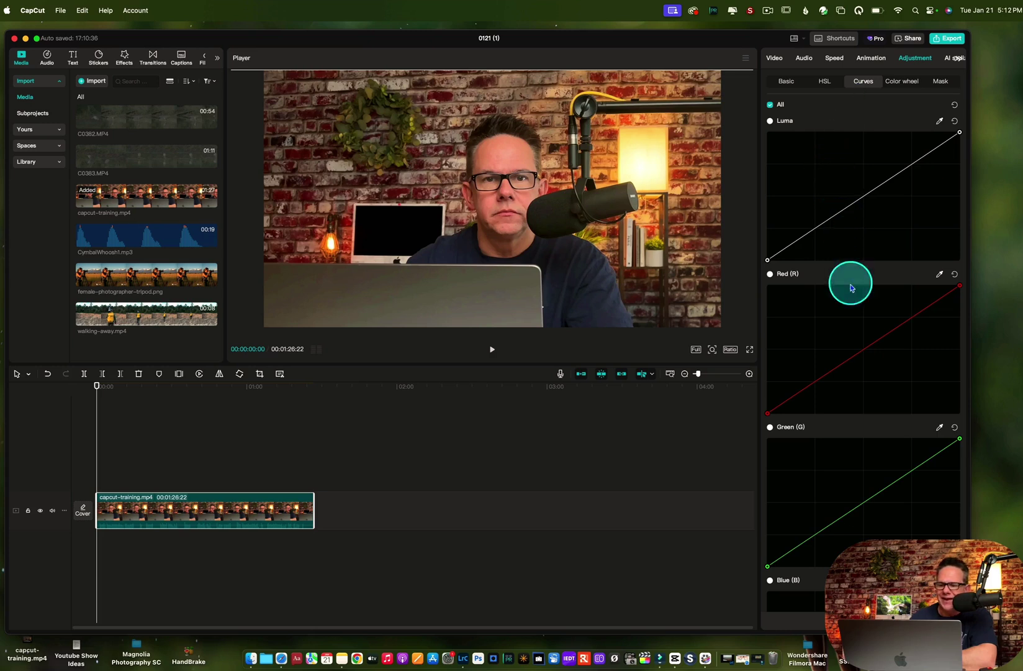
scroll(860, 364, "down", 3)
scroll(868, 256, "up", 3)
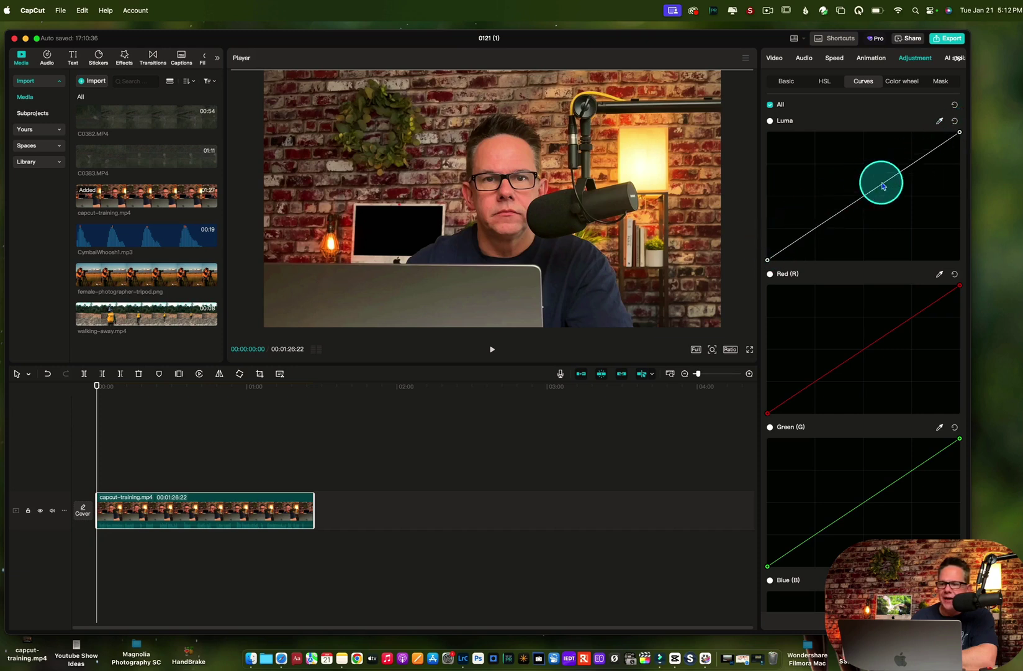
- Try reshaping the Luma curve with highlight, midtone and shadow points, and reset that curve
left_click(911, 165)
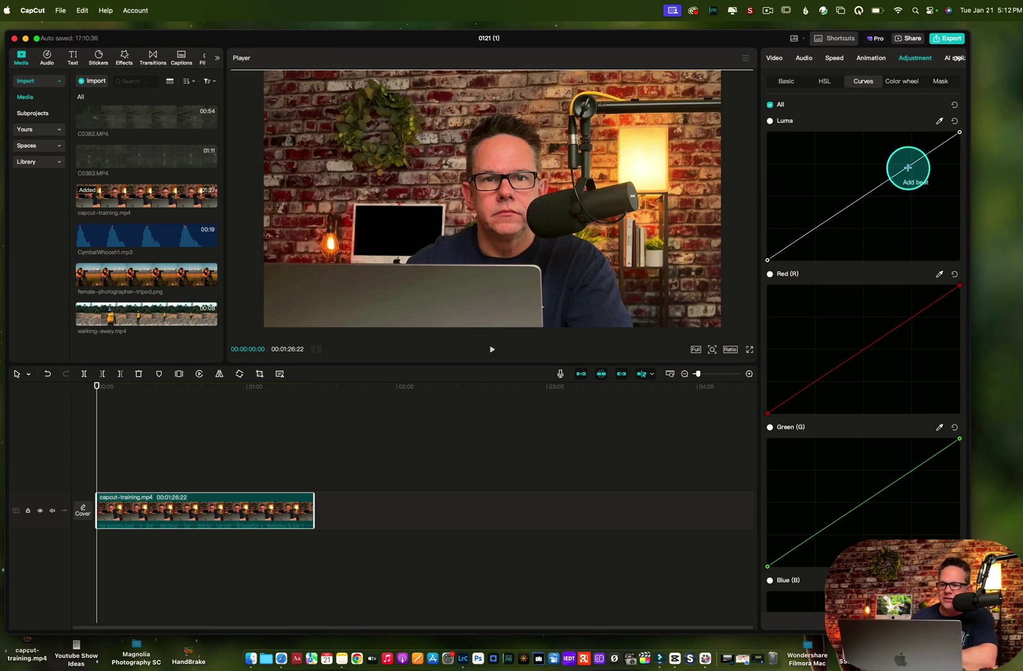
left_click_drag(908, 164, 907, 161)
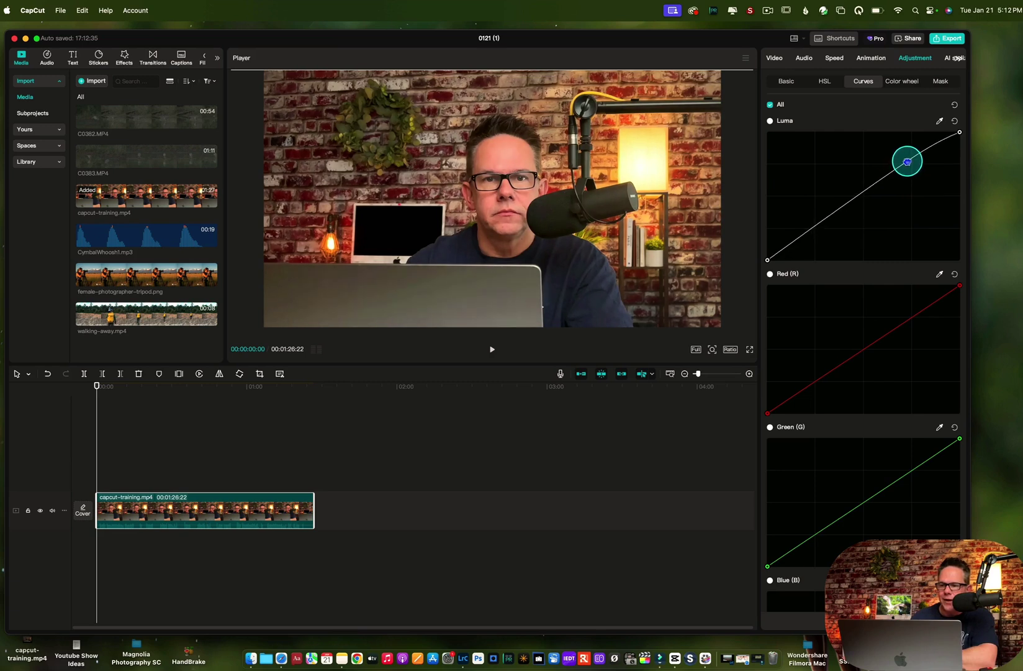
left_click(852, 204)
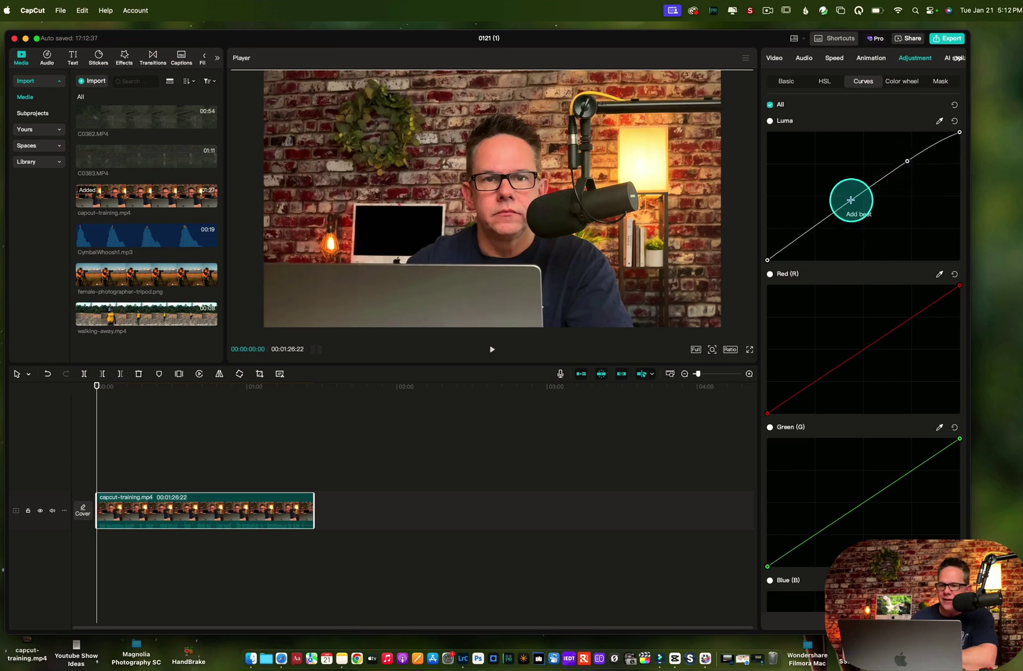
left_click_drag(851, 204, 859, 204)
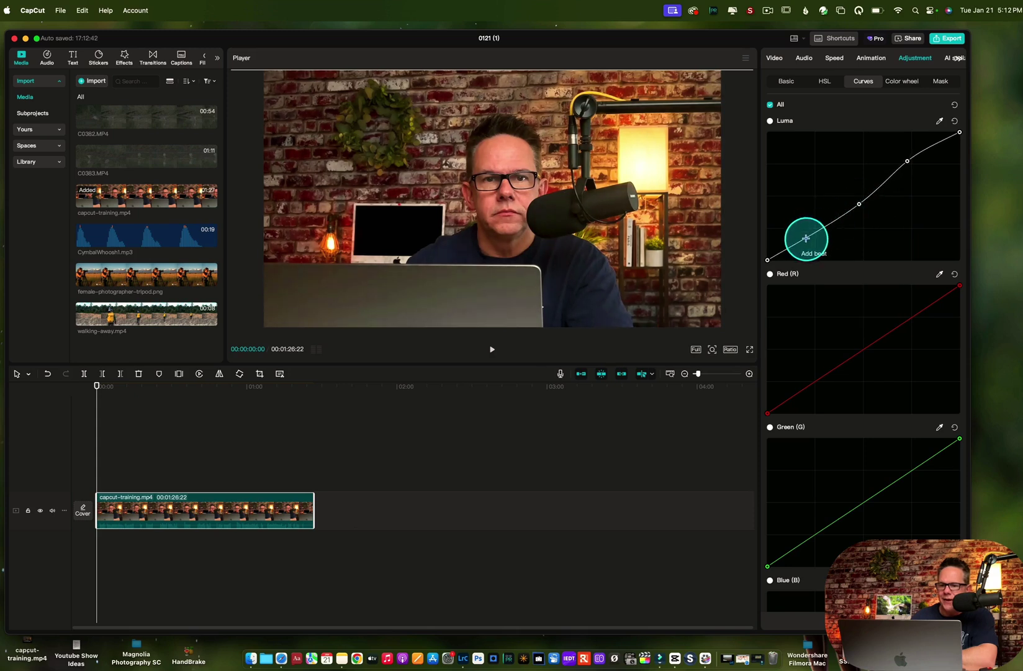
left_click_drag(806, 237, 808, 236)
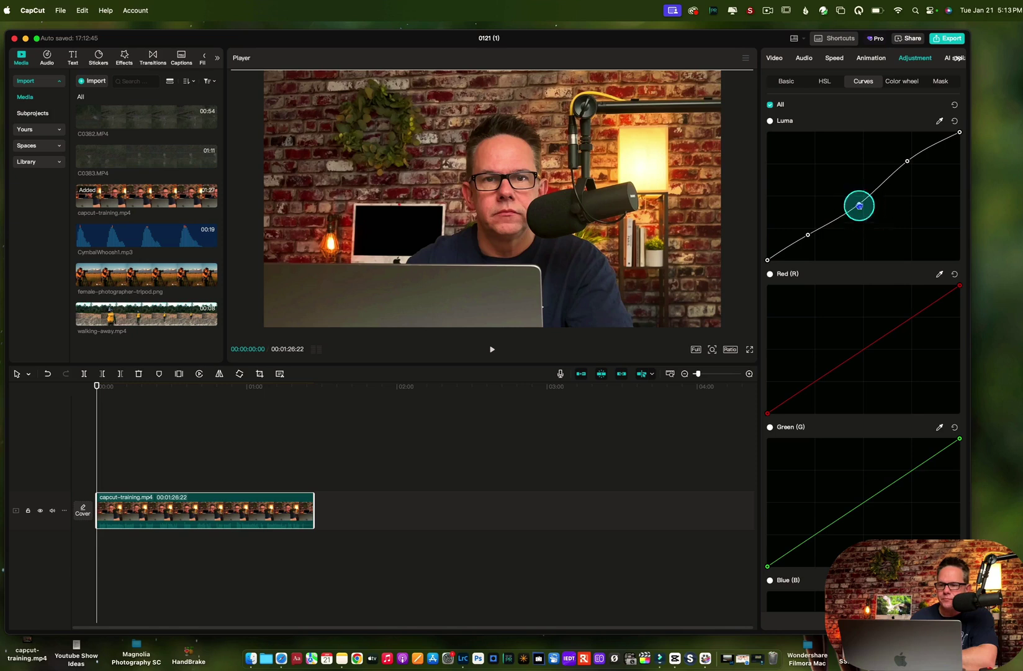
left_click(954, 122)
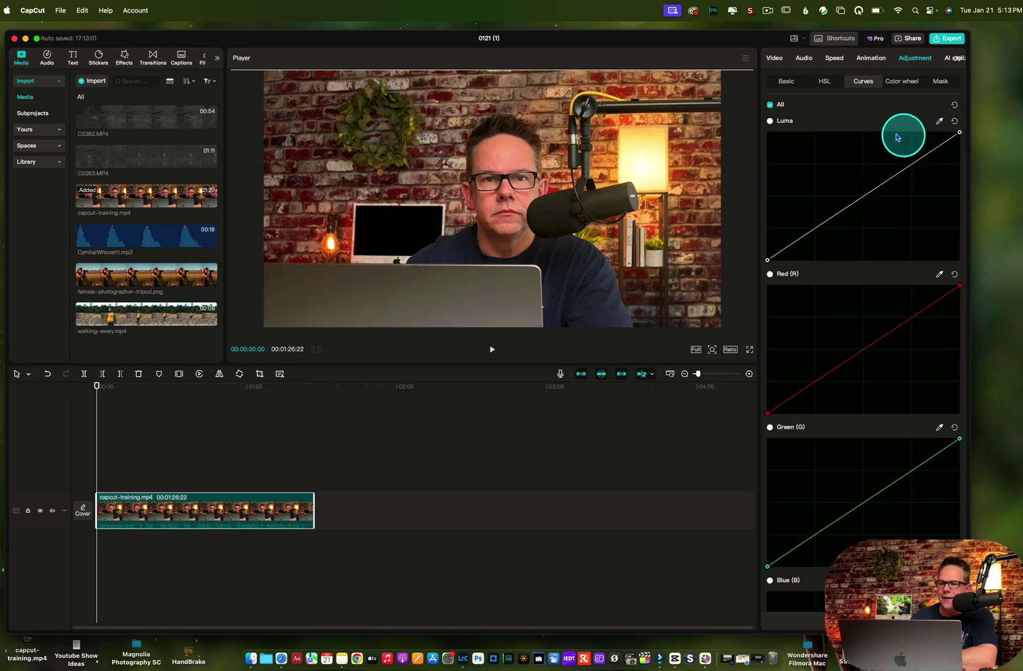
- Review the clip's color wheel adjustments and preview the female-photographer-tripod.png image from the imported media
left_click(902, 81)
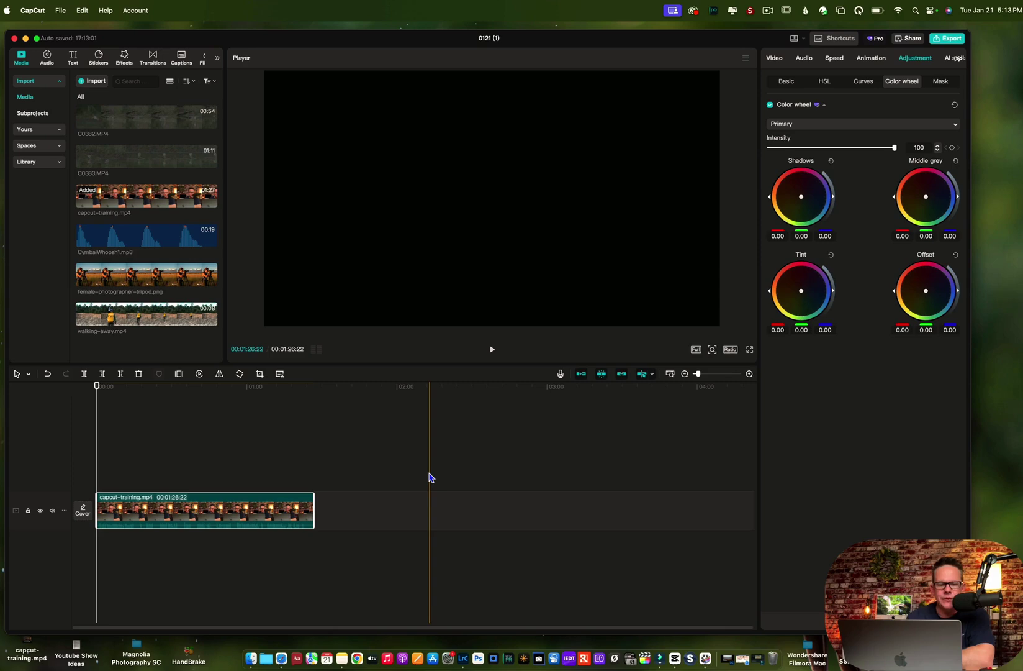
left_click(160, 274)
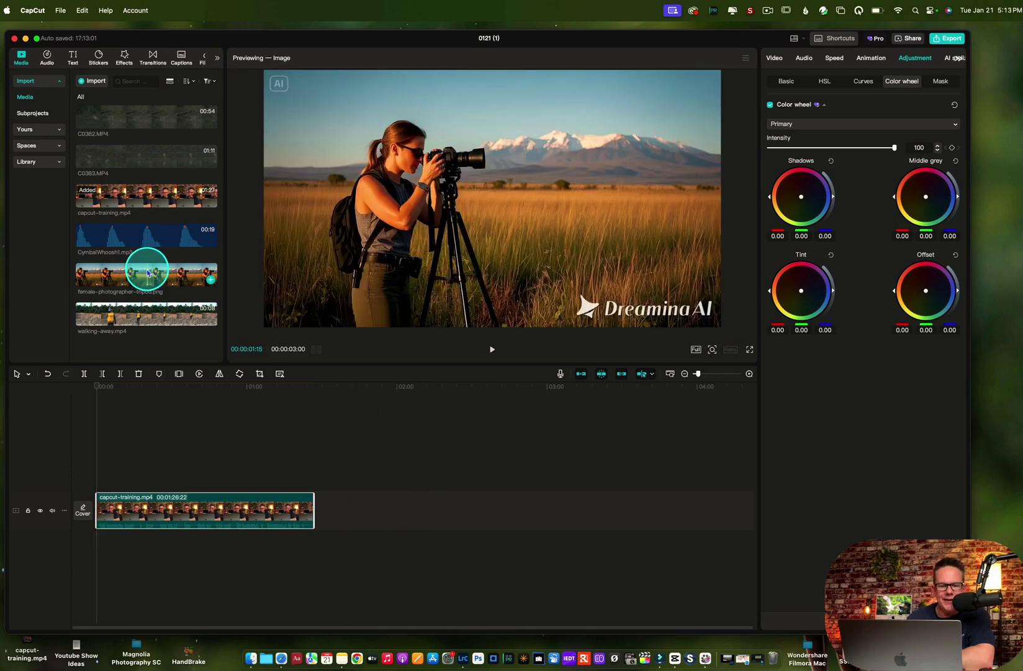
left_click(308, 415)
left_click(160, 285)
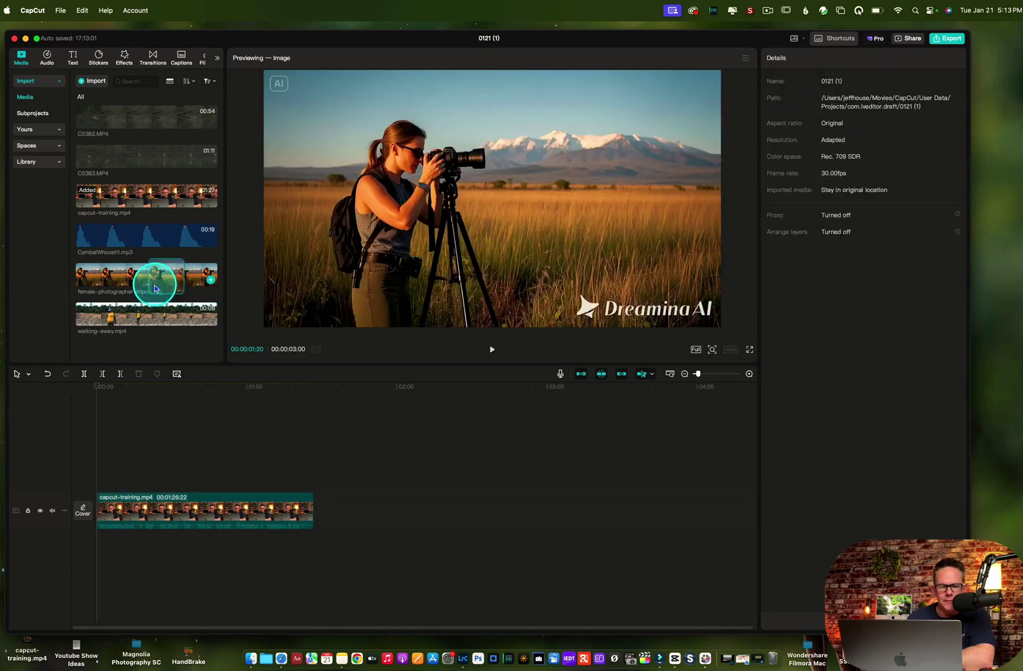
- Append walking-away.mp4 after capcut-training.mp4 on the main track and adapt its HDR footage to the SDR project color space
left_click_drag(169, 316, 421, 501)
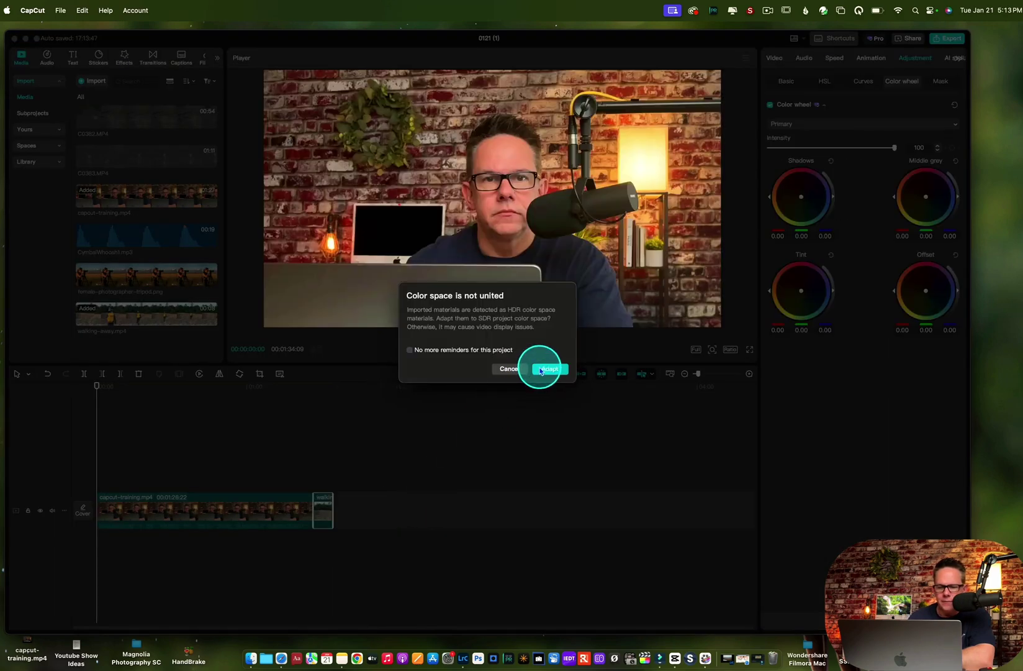
left_click(540, 369)
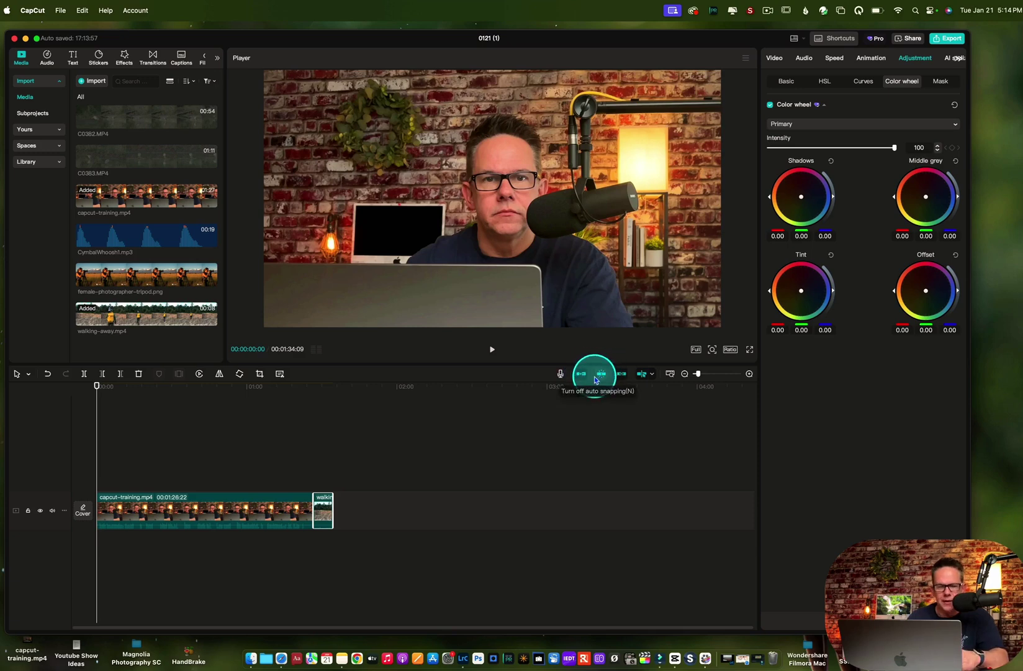
- Place CymbalWhoosh1.mp3 on an audio track beneath the end of capcut-training.mp4, and select the walking-away.mp4 clip
left_click_drag(137, 244, 298, 550)
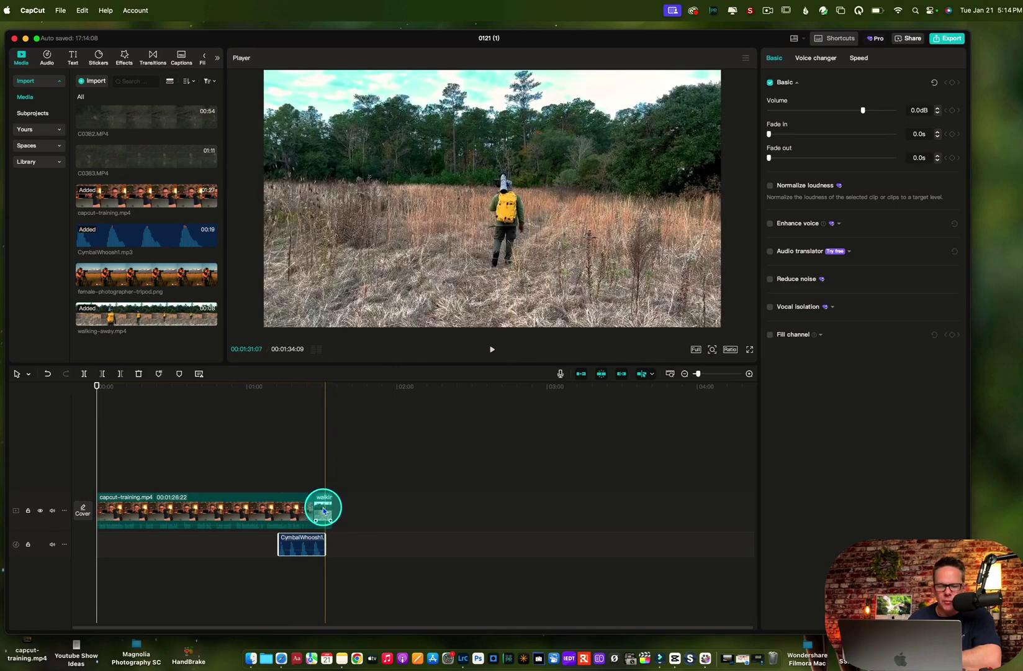
mouse_move(323, 510)
left_mouse_down()
mouse_move(337, 511)
mouse_move(323, 514)
left_mouse_up()
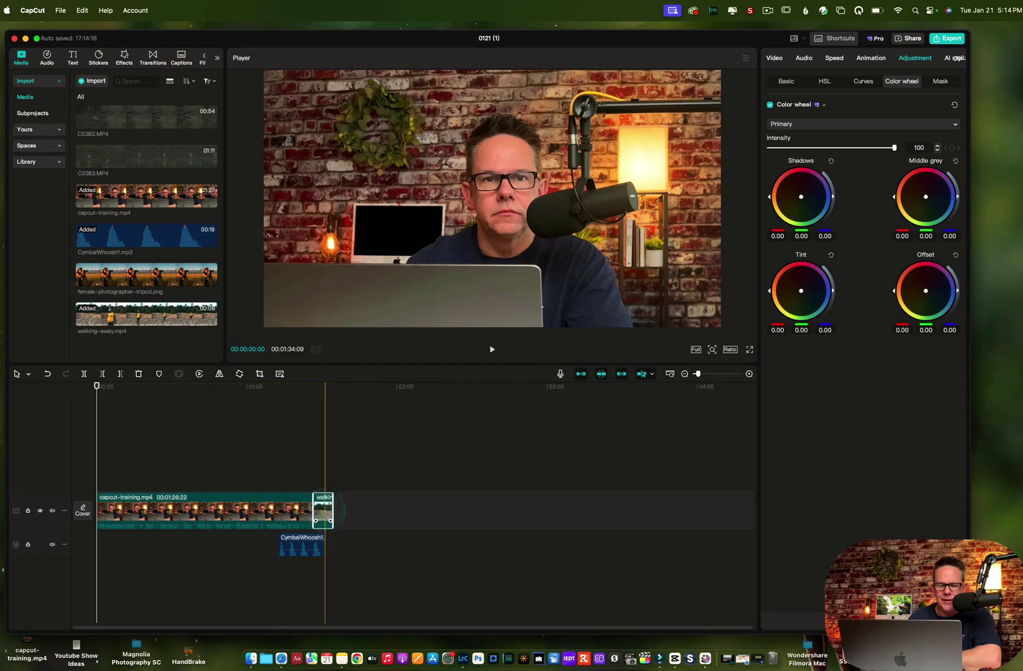
- Try to move walking-away.mp4 away from the end of capcut-training.mp4 with the main track magnet on
left_click(261, 507)
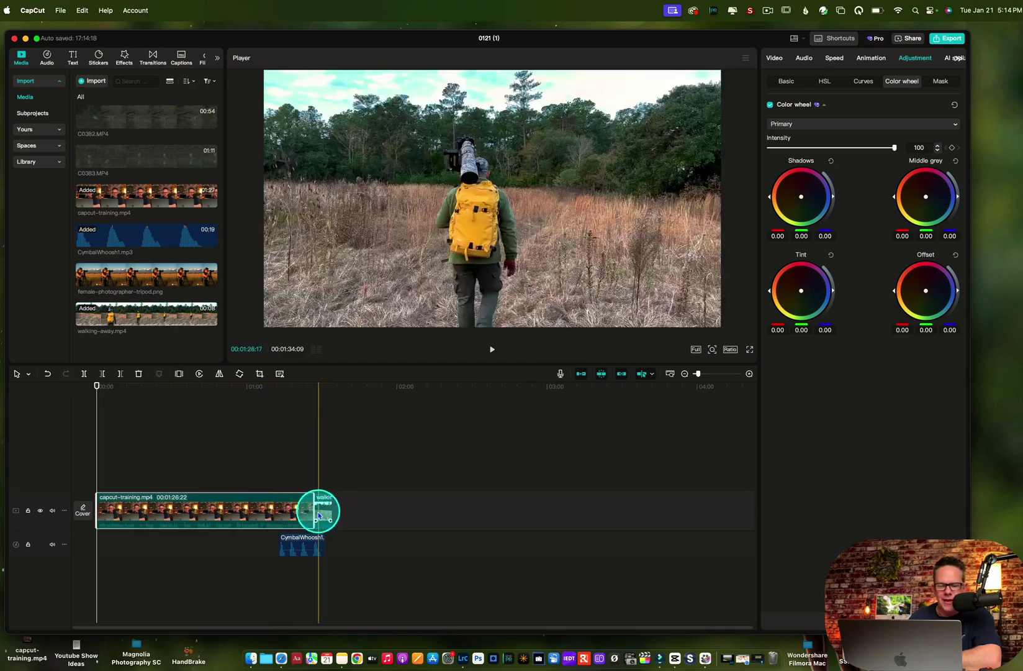
left_click(319, 515)
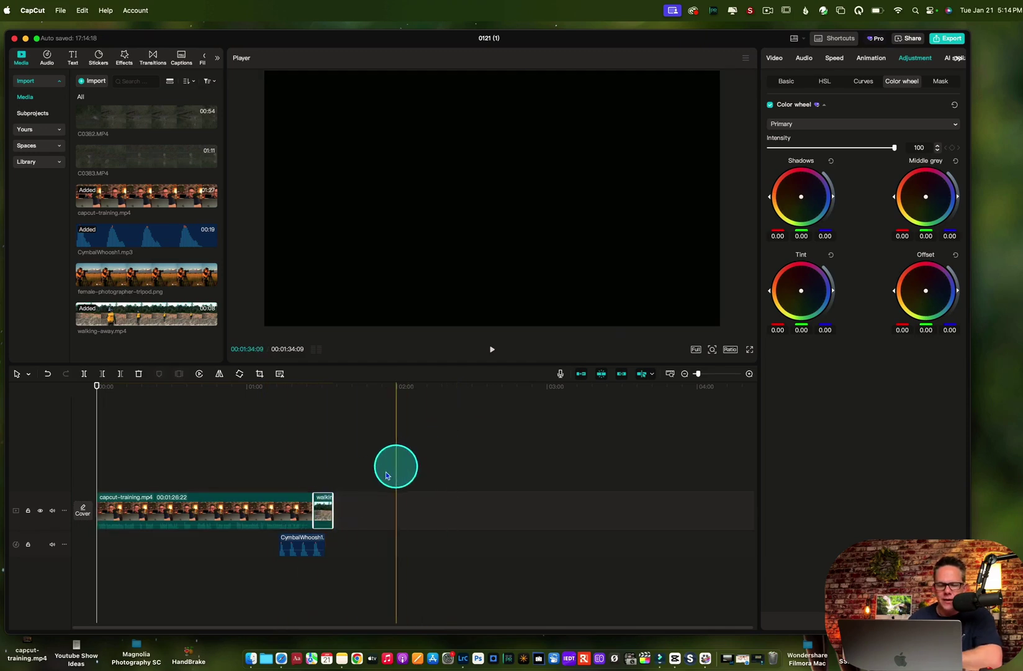
left_click_drag(325, 508, 382, 503)
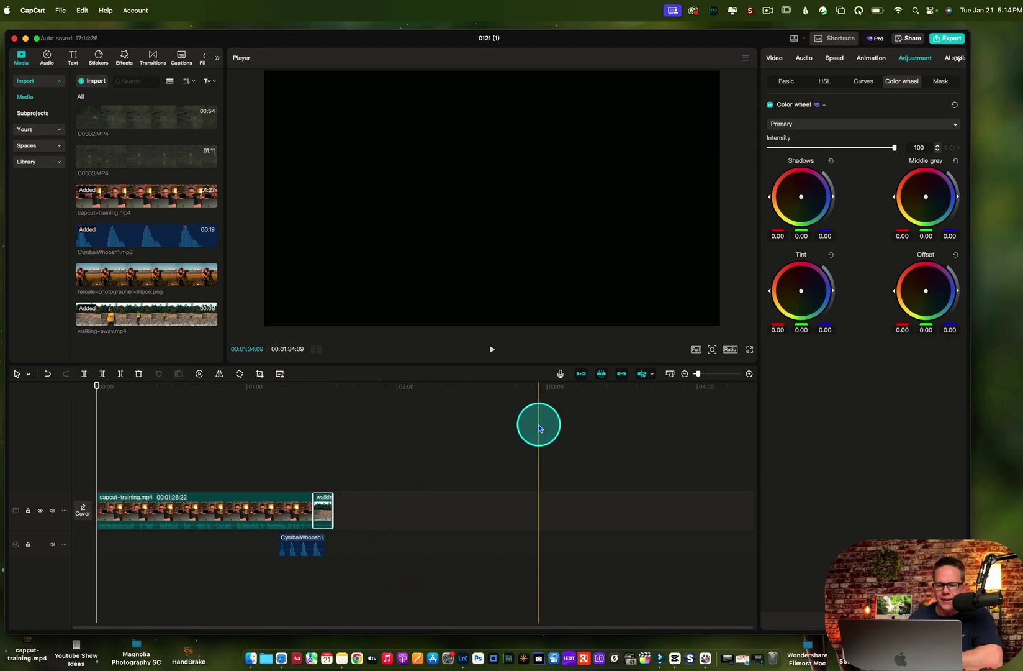
key("alt+a")
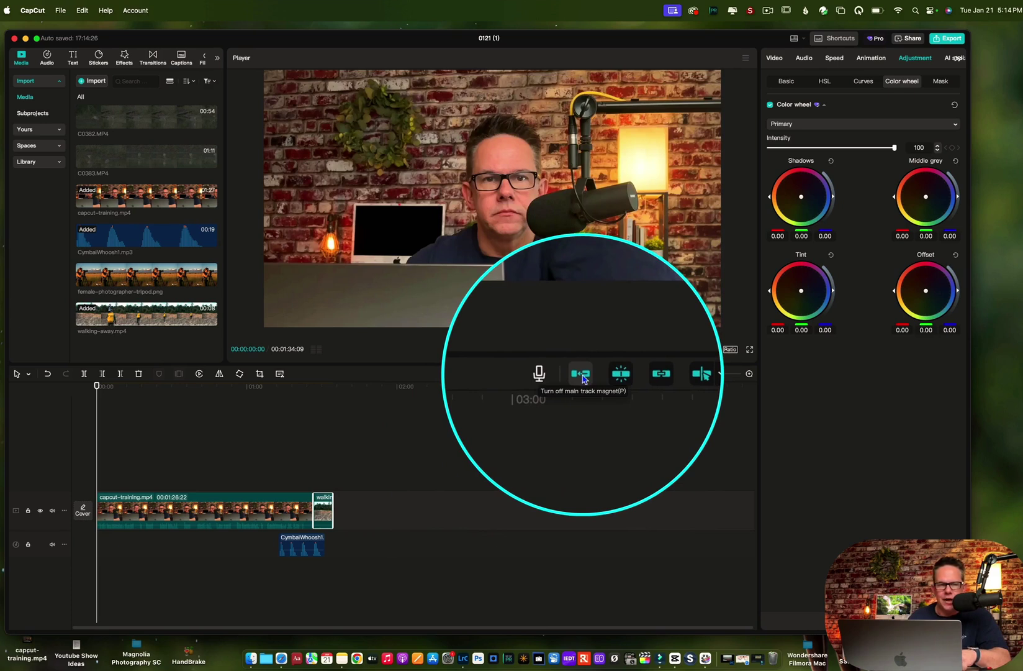
- Turn off the main track magnet and spread capcut-training.mp4 and walking-away.mp4 apart on the main track, leaving a gap before each
left_click(580, 373)
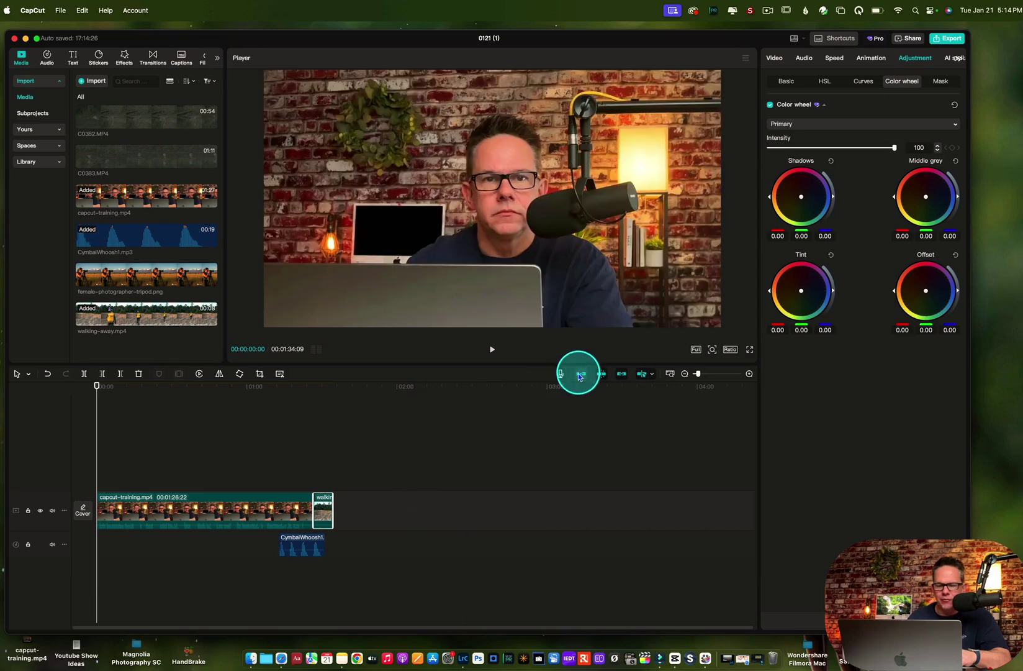
left_click_drag(332, 508, 443, 497)
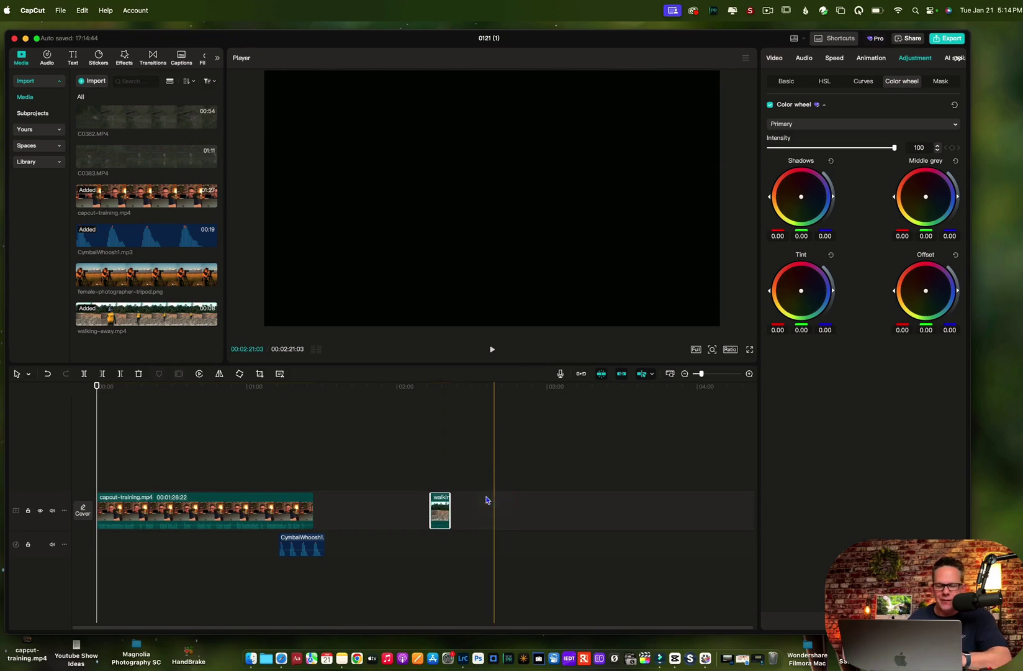
mouse_move(443, 506)
left_mouse_down()
mouse_move(178, 441)
mouse_move(234, 463)
mouse_move(370, 473)
mouse_move(240, 463)
mouse_move(411, 503)
left_mouse_up()
left_click(310, 500)
left_click(299, 479)
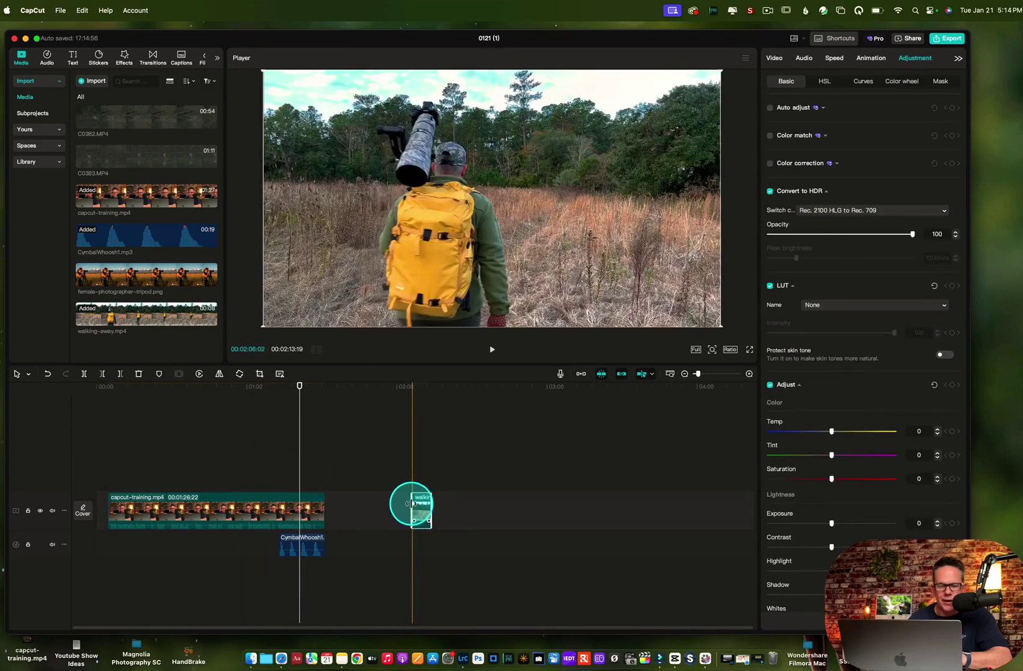
- Place CymbalWhoosh1.mp3 right after the end of capcut-training.mp4 and line walking-away.mp4 up with the end of the sound
left_click_drag(309, 532, 347, 540)
left_click_drag(421, 506, 381, 511)
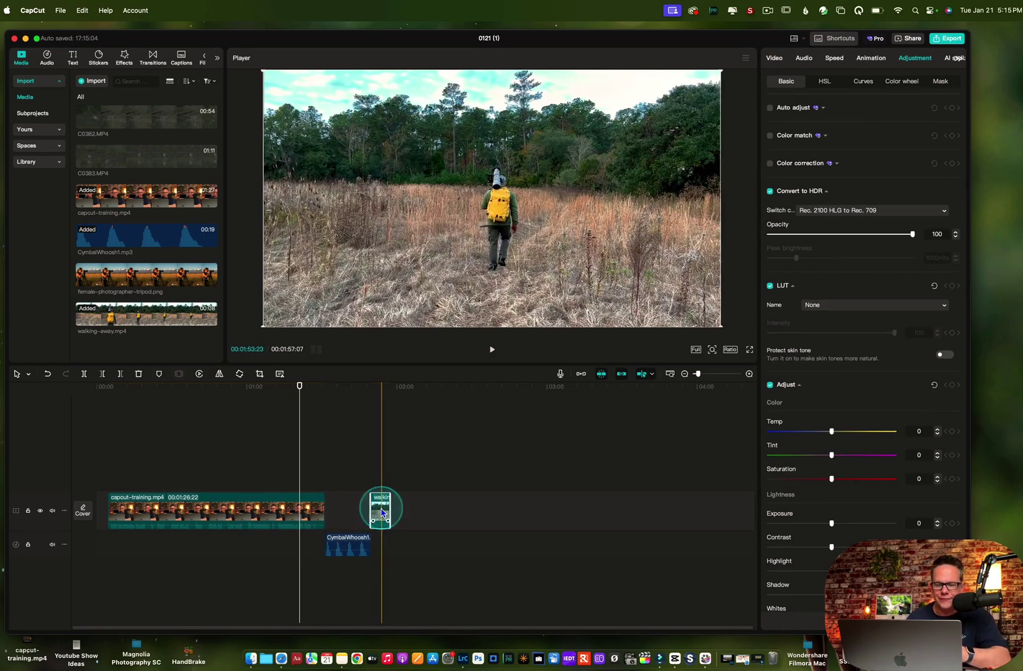
mouse_move(381, 511)
left_mouse_down()
mouse_move(553, 377)
mouse_move(578, 377)
mouse_move(380, 498)
left_mouse_up()
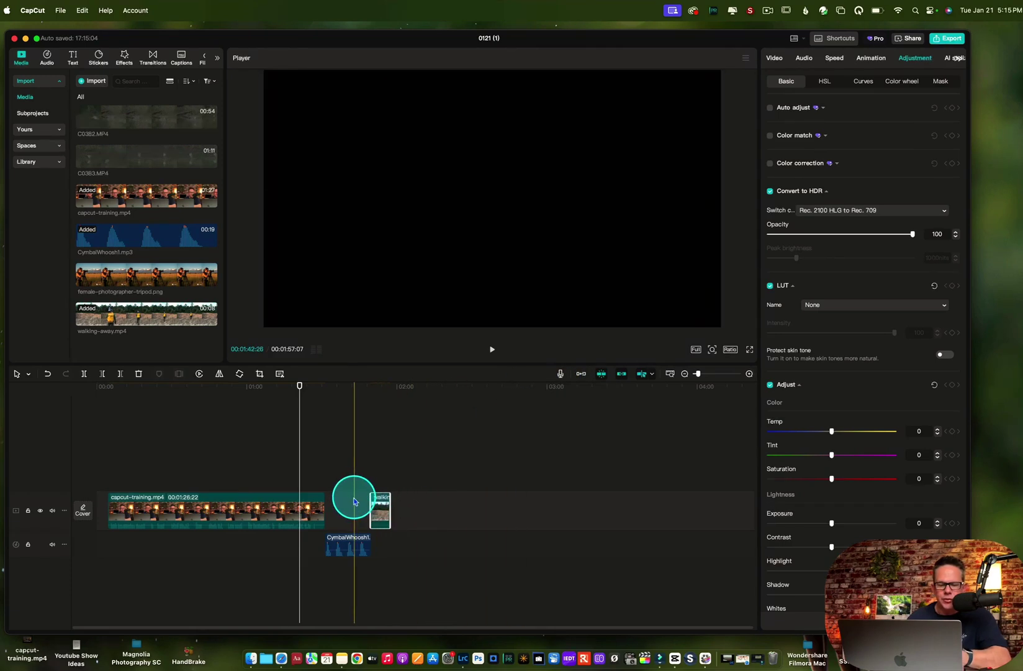
- Move CymbalWhoosh1.mp3 back beneath capcut-training.mp4 and bring walking-away.mp4 closer, leaving only a small gap between the two video clips
left_click_drag(345, 535, 275, 541)
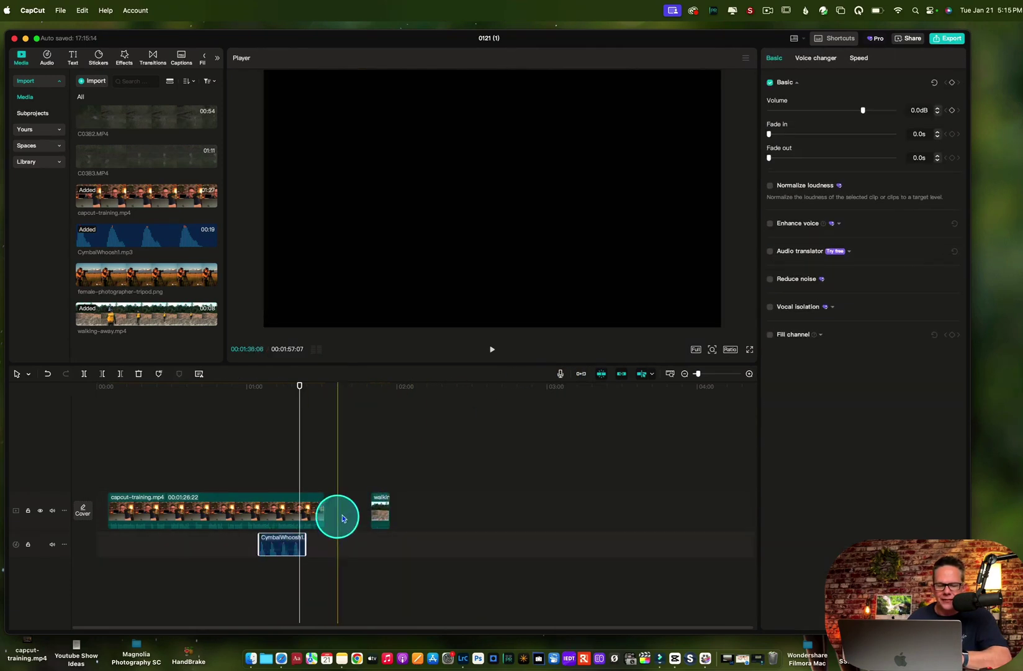
left_click_drag(385, 502, 356, 501)
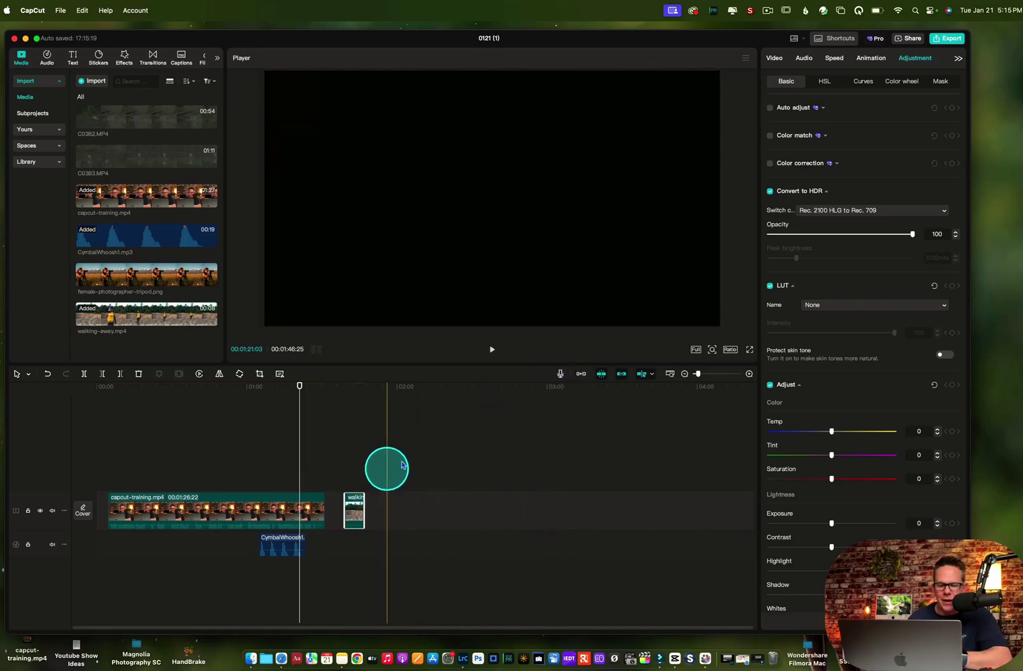
mouse_move(354, 497)
left_mouse_down()
mouse_move(427, 496)
mouse_move(343, 497)
left_mouse_up()
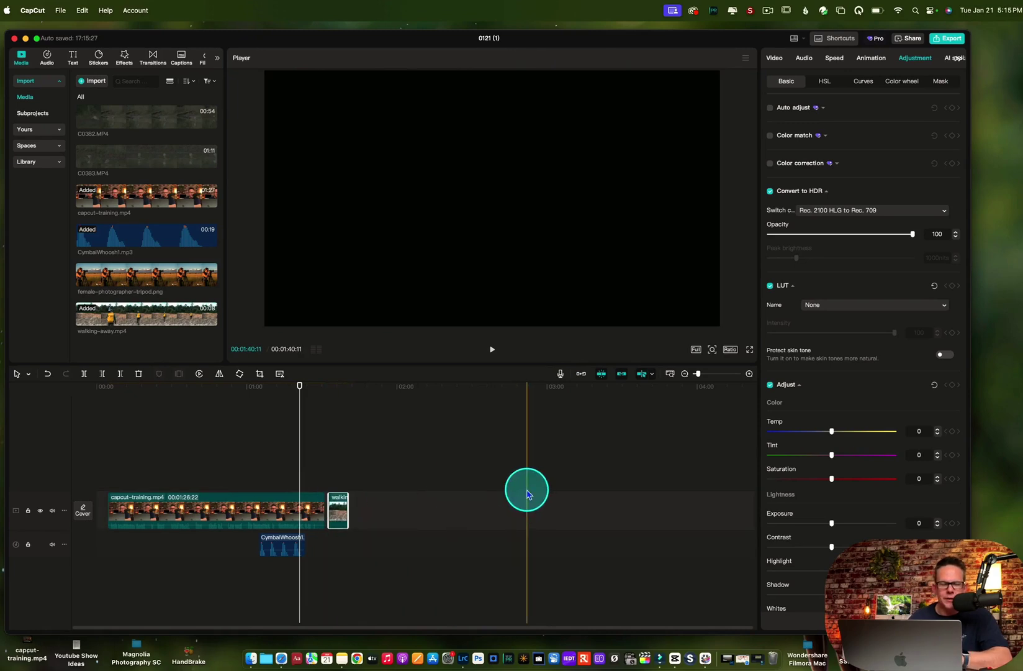
- Play back the timeline around the small gap, and turn the main track magnet back on to close the gaps
left_click(313, 528)
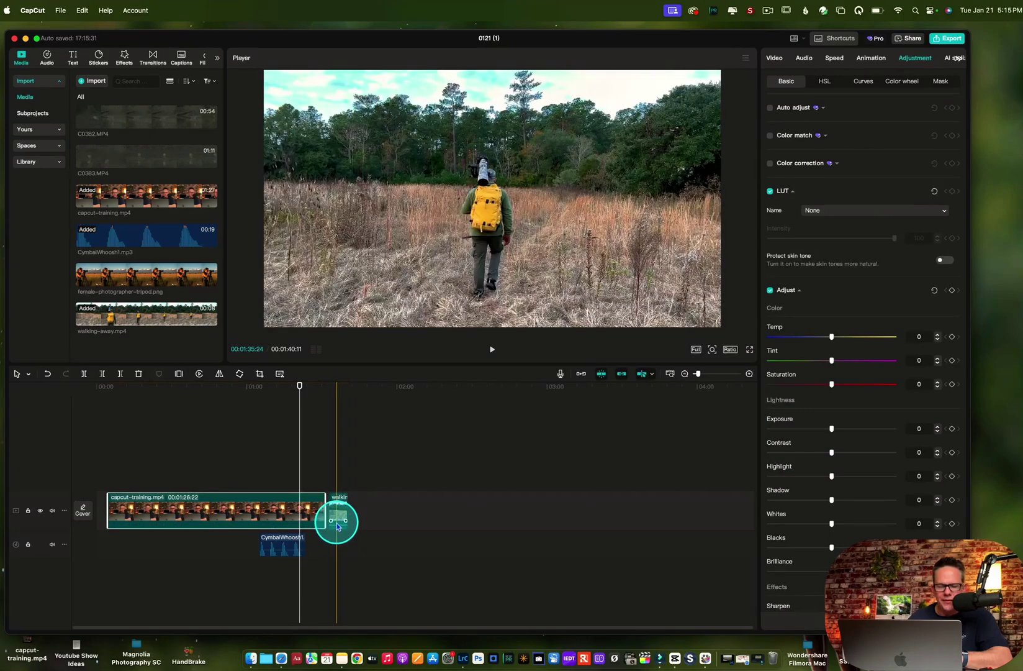
left_click(336, 524)
mouse_move(300, 388)
left_mouse_down()
mouse_move(306, 397)
mouse_move(299, 391)
mouse_move(316, 390)
left_mouse_up()
left_click(486, 357)
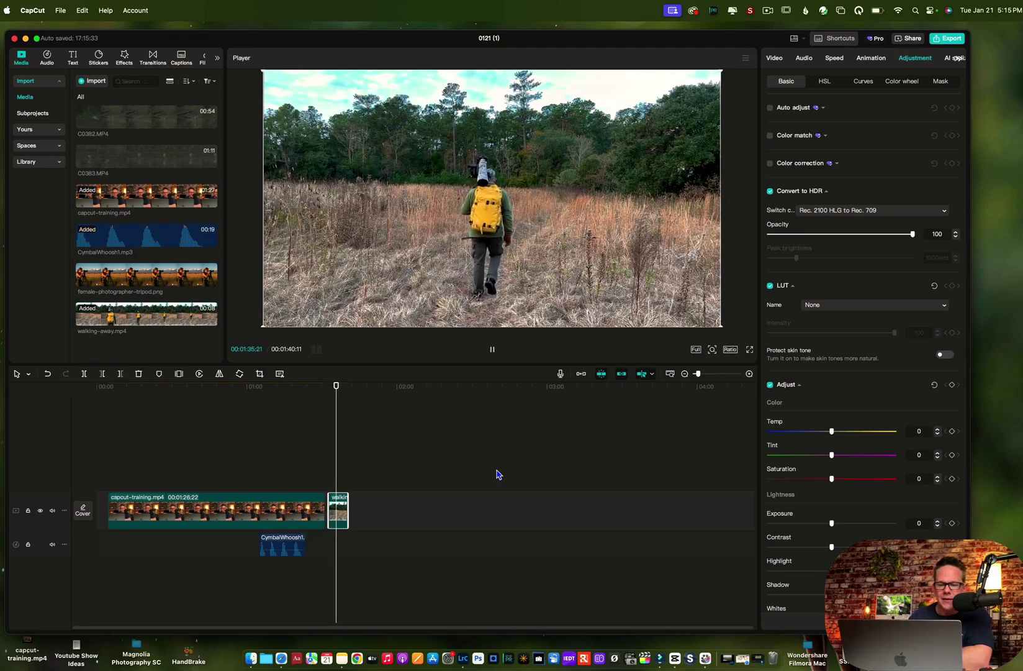
left_click(491, 349)
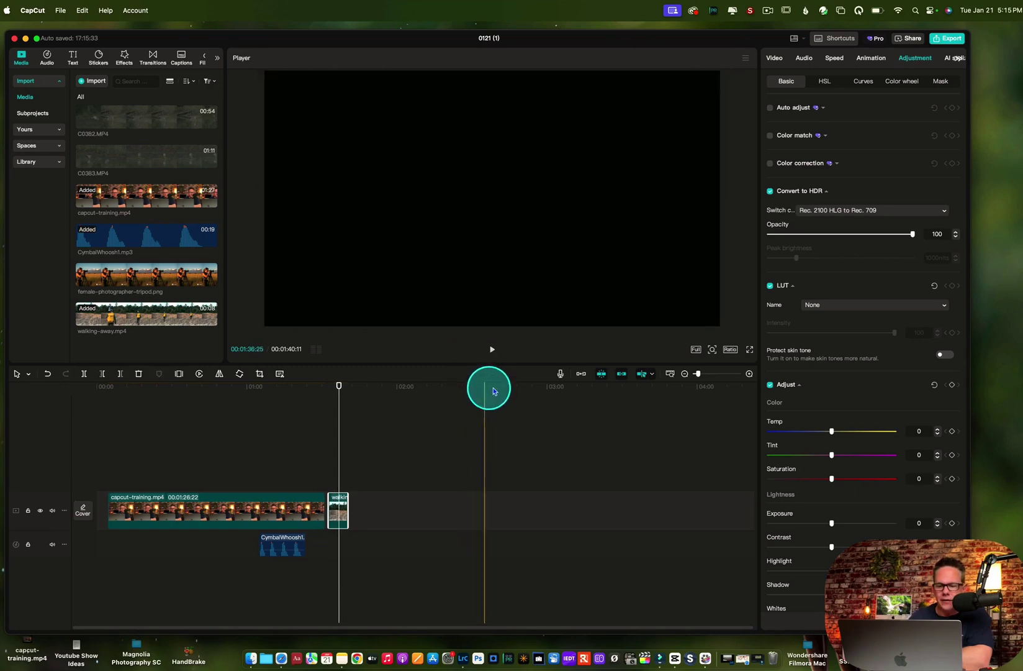
left_click(580, 373)
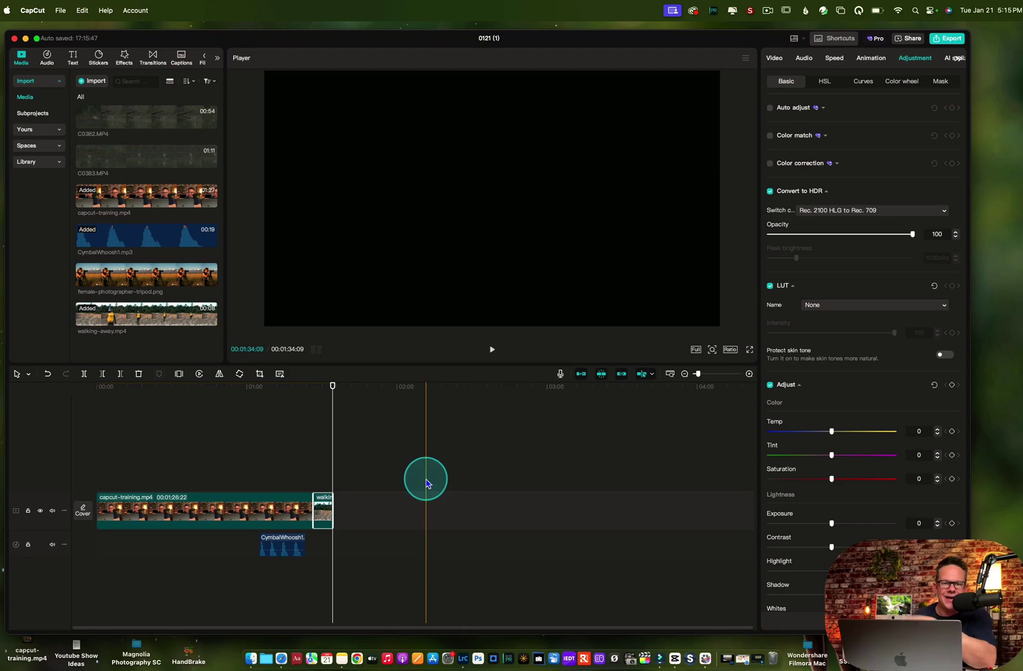
left_click(407, 438)
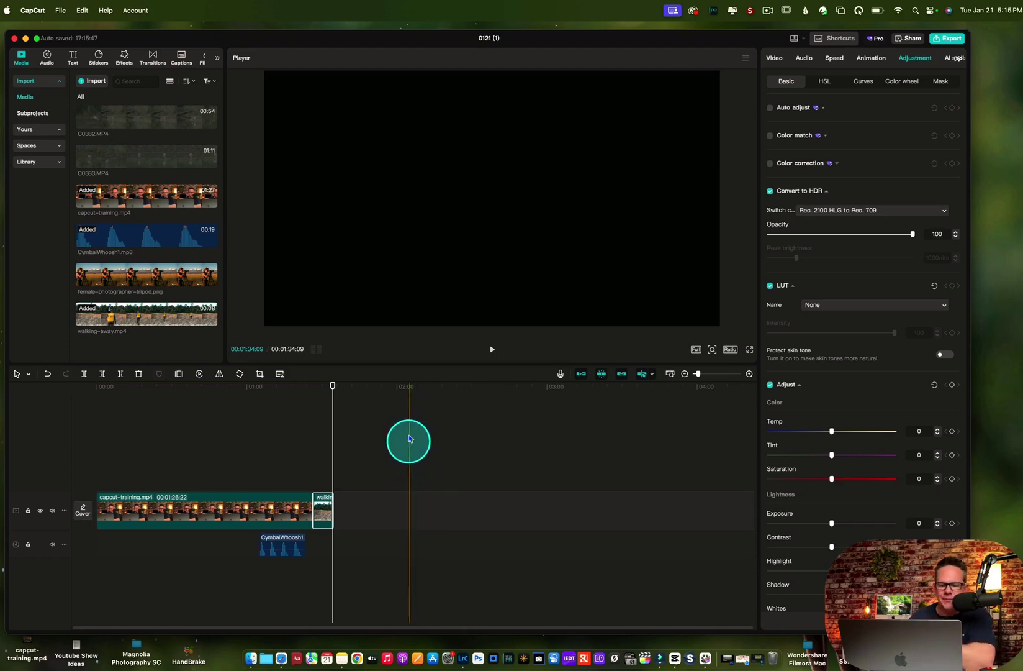
- Play back the transition from the end of capcut-training.mp4 into walking-away.mp4
left_click(479, 353)
left_click(346, 386)
left_click_drag(333, 386, 310, 392)
left_click(488, 351)
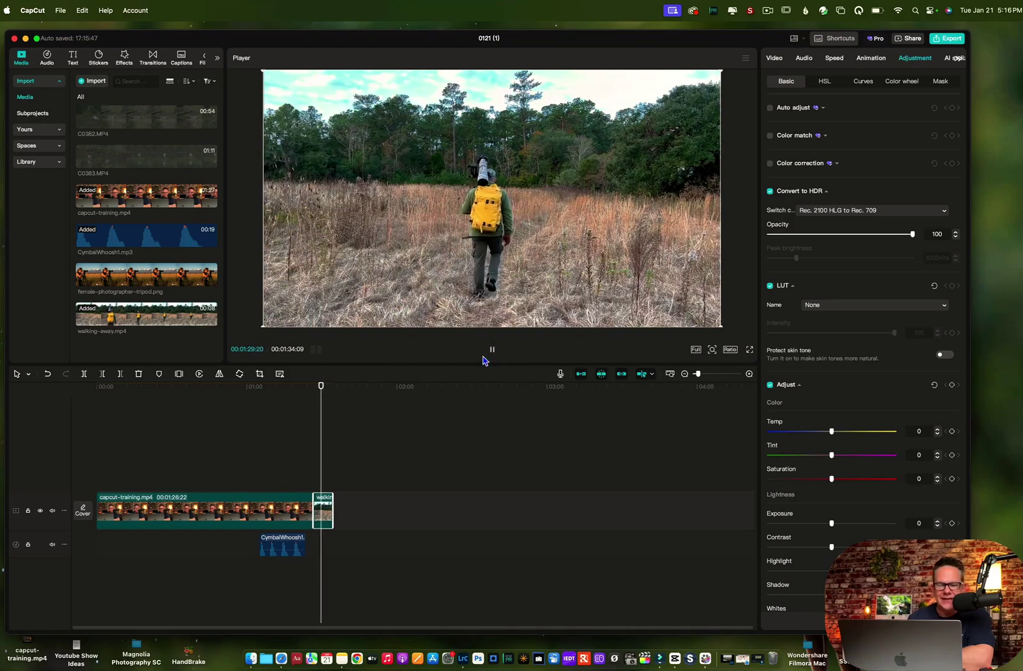
left_click(323, 385)
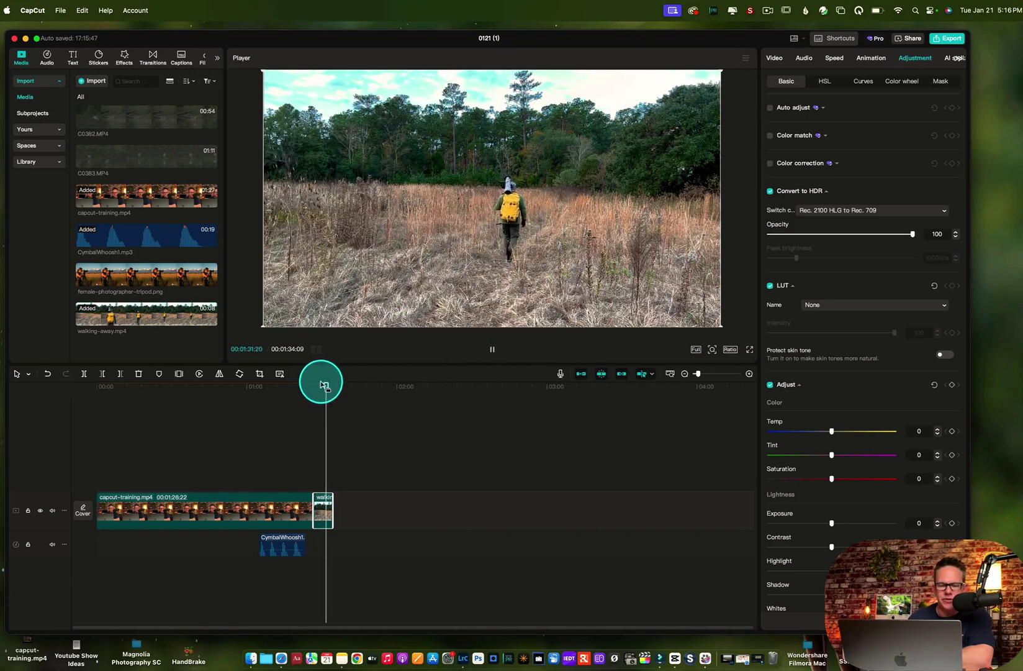
left_click_drag(324, 386, 309, 386)
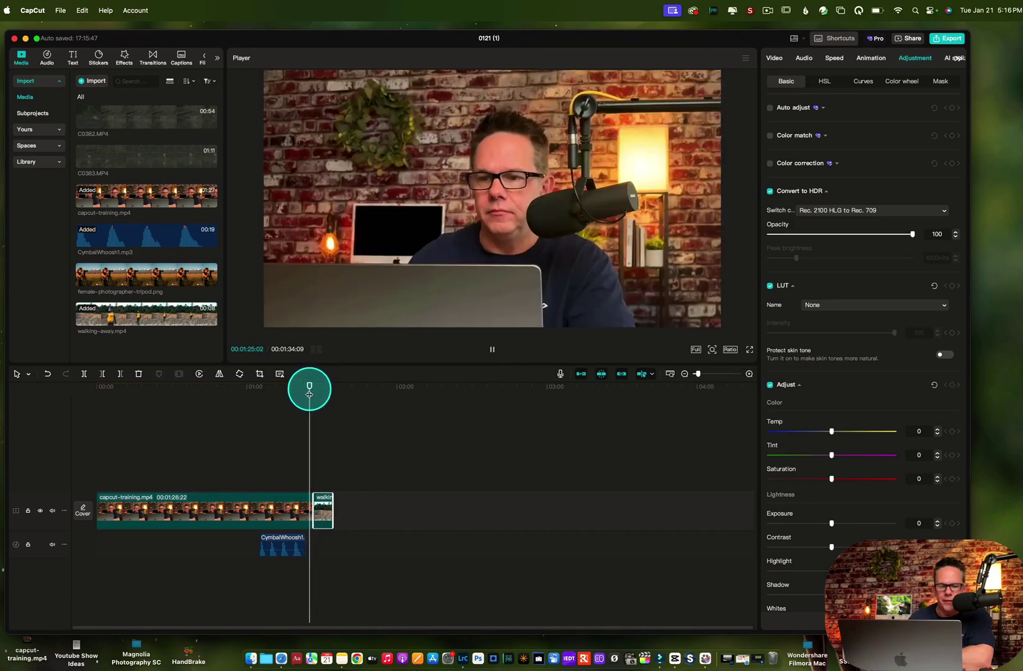
left_click(492, 349)
left_click(491, 350)
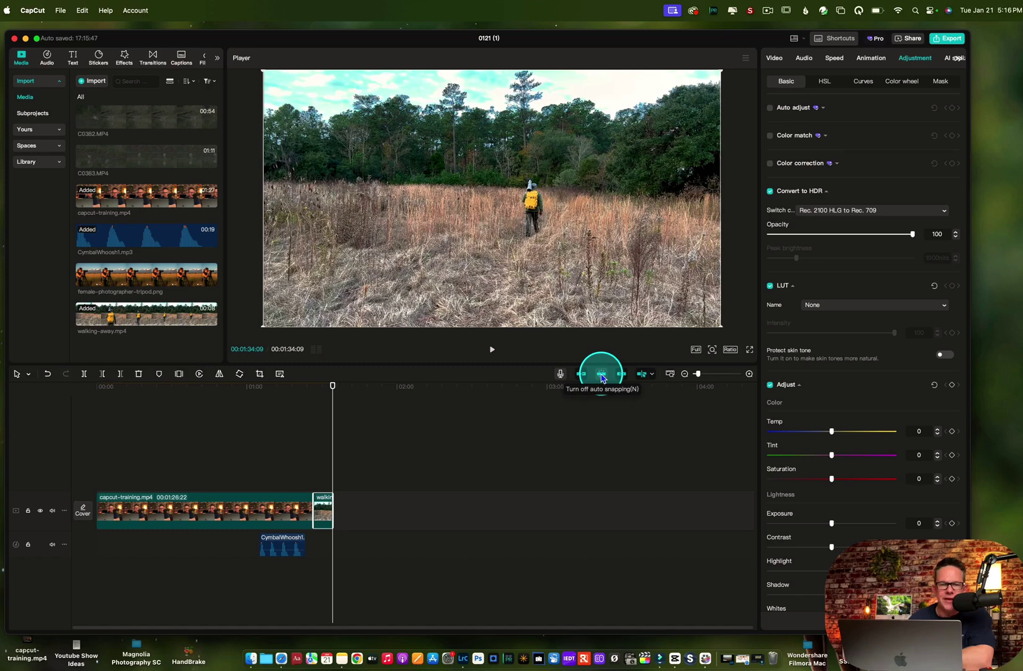
- Turn off auto snapping and move CymbalWhoosh1.mp3 freely to an earlier position beneath the middle of capcut-training.mp4
left_click(602, 375)
left_click(495, 456)
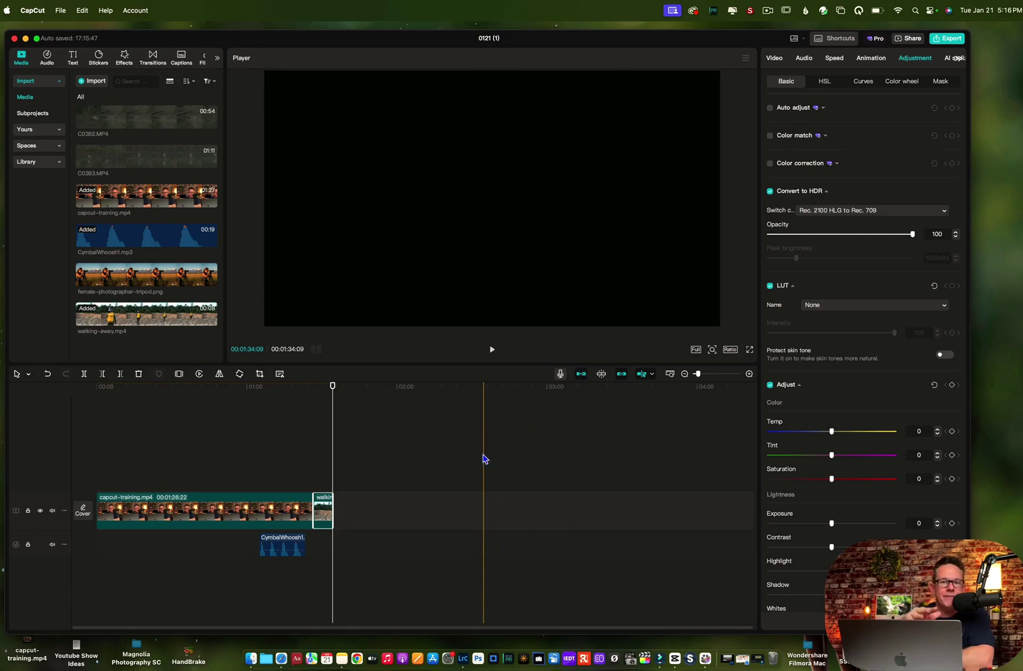
left_click_drag(266, 547, 247, 504)
left_click(244, 504)
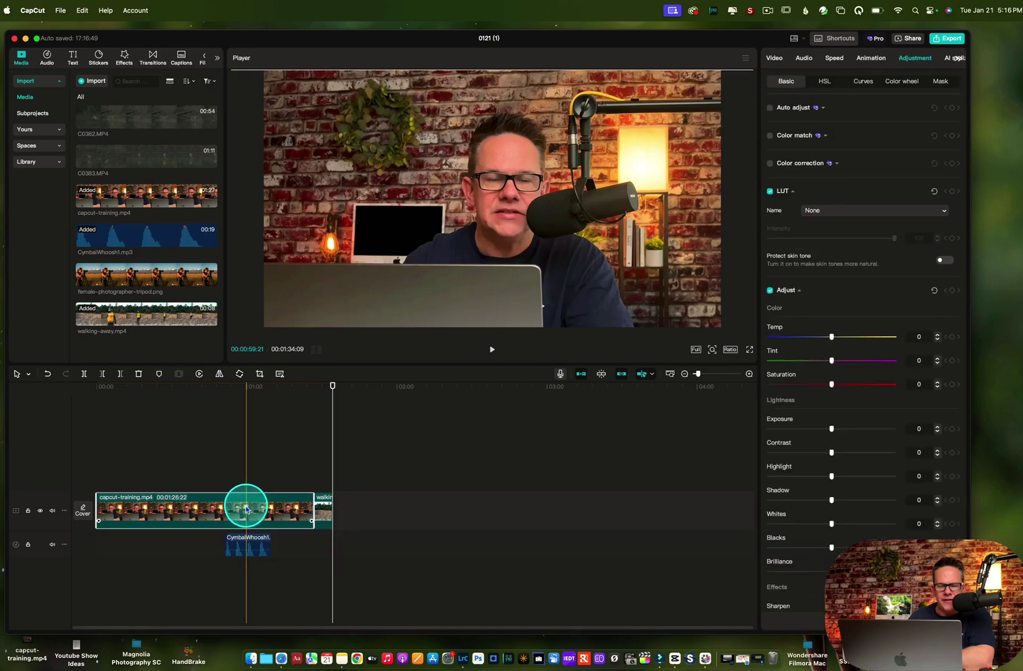
mouse_move(238, 529)
left_mouse_down()
mouse_move(245, 538)
mouse_move(229, 538)
left_mouse_up()
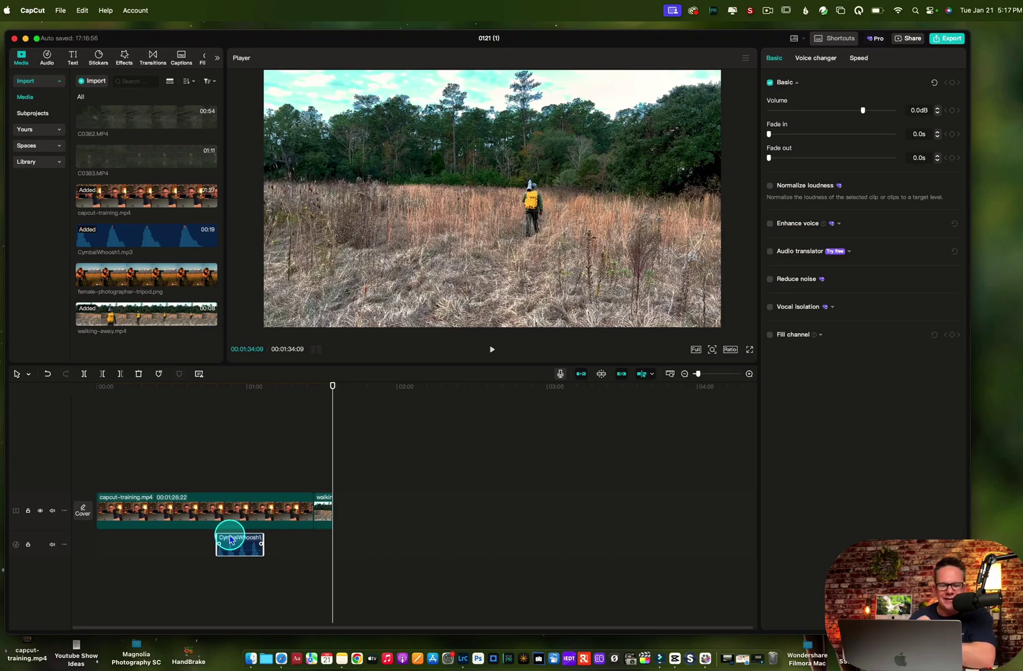
- Turn auto snapping back on and snap the end of CymbalWhoosh1.mp3 to the end of capcut-training.mp4
left_click(600, 373)
left_click_drag(242, 540, 291, 539)
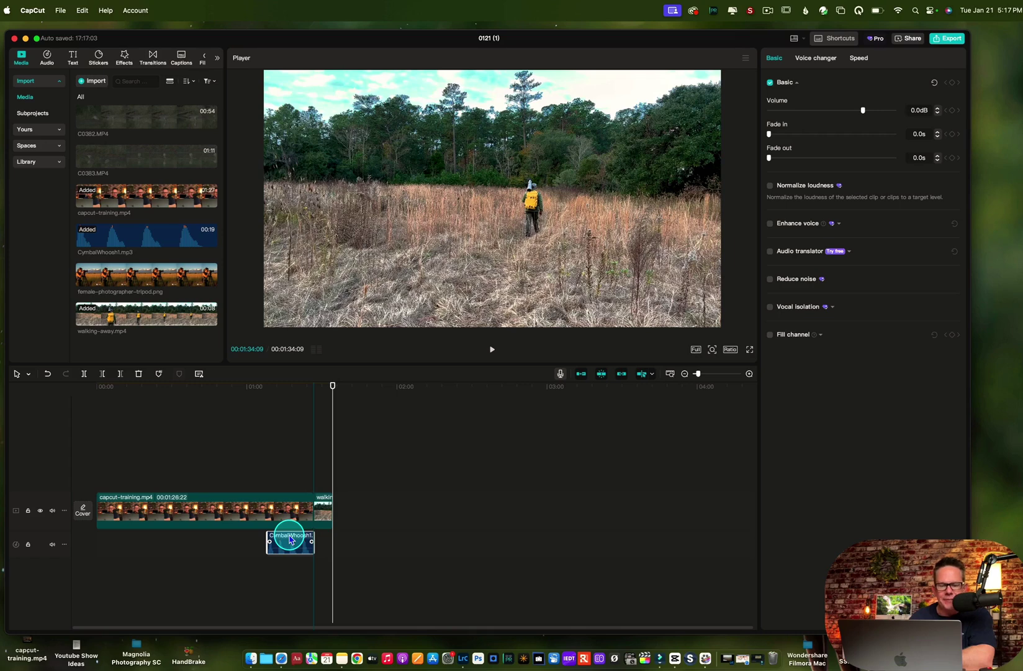
left_click_drag(290, 539, 289, 537)
left_click(304, 500)
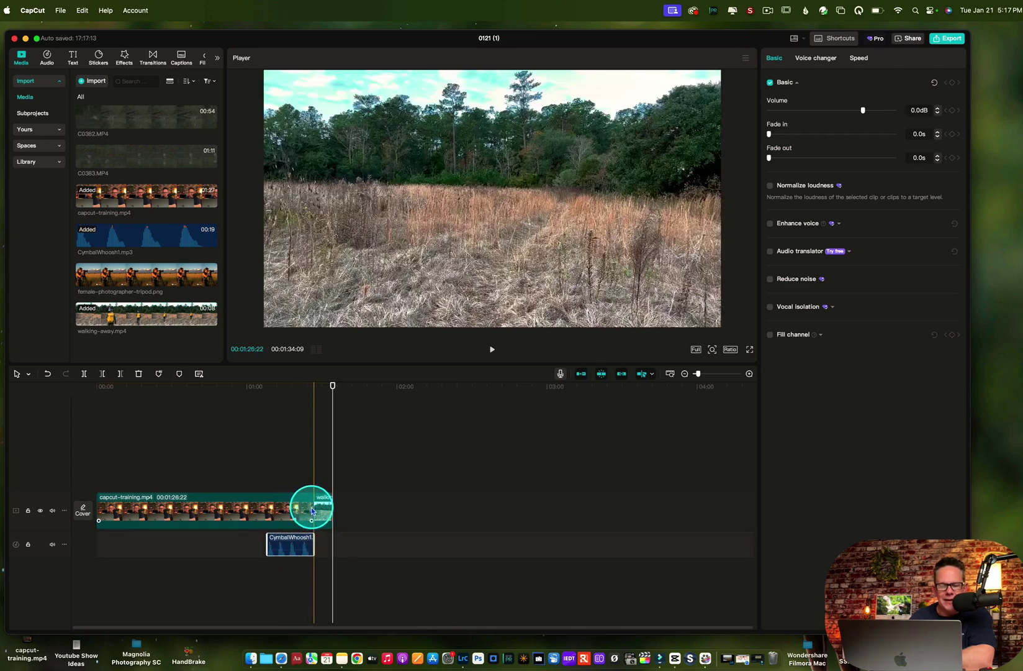
- Snap CymbalWhoosh1.mp3 to the start of the timeline, and move it to start at the cut between the two capcut-training.mp4 segments
left_click_drag(290, 544, 122, 543)
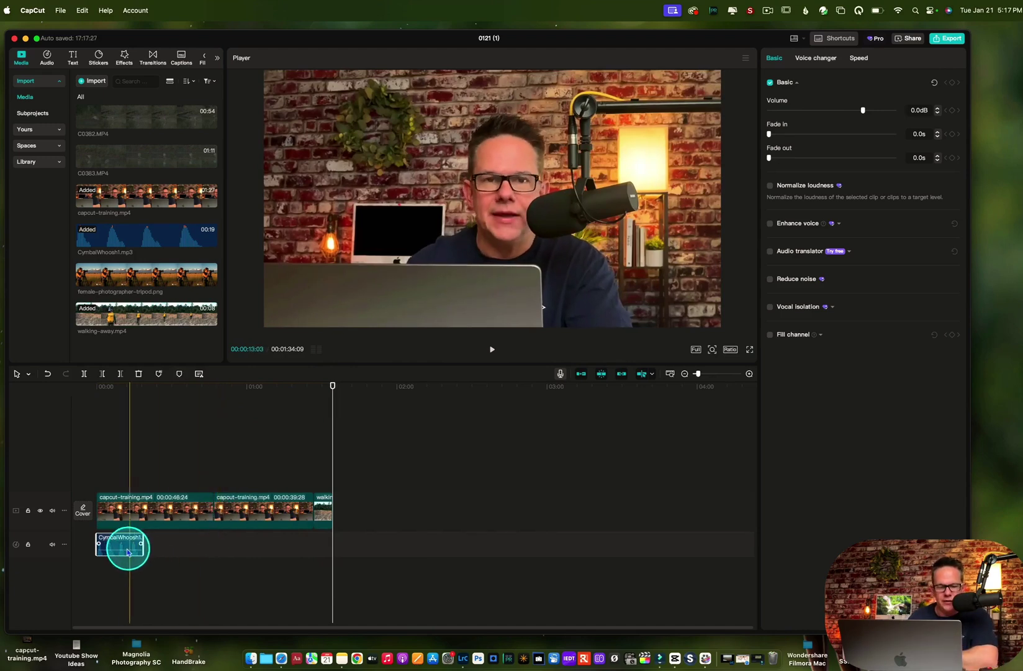
left_click_drag(126, 548, 240, 547)
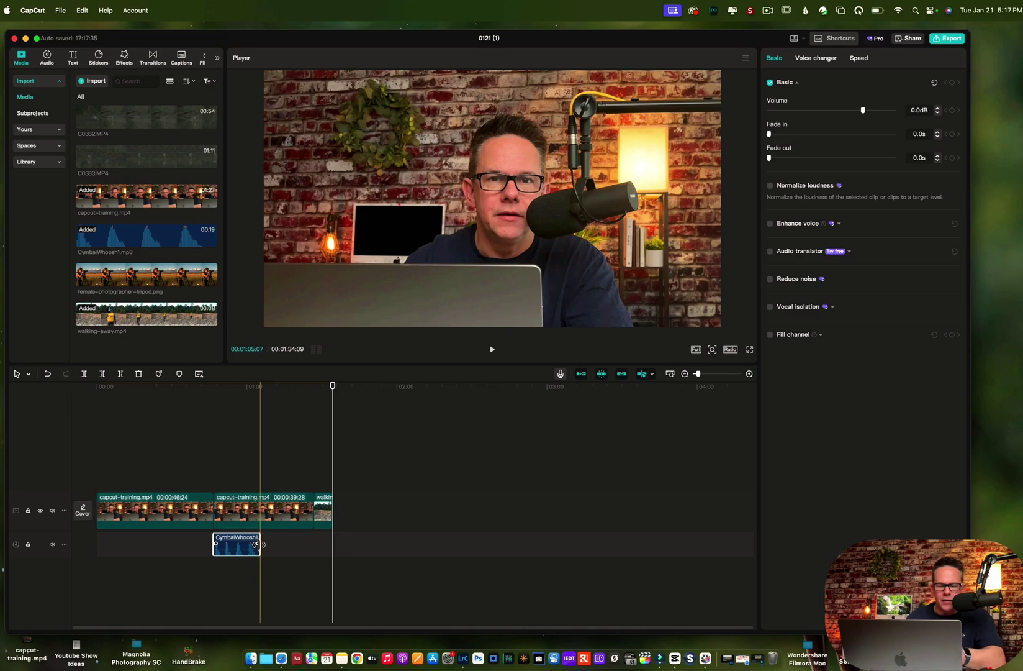
left_click(441, 481)
- Turn off auto snapping and shift CymbalWhoosh1.mp3 so it starts slightly before the cut between the capcut-training.mp4 segments
left_click(601, 373)
left_click(237, 544)
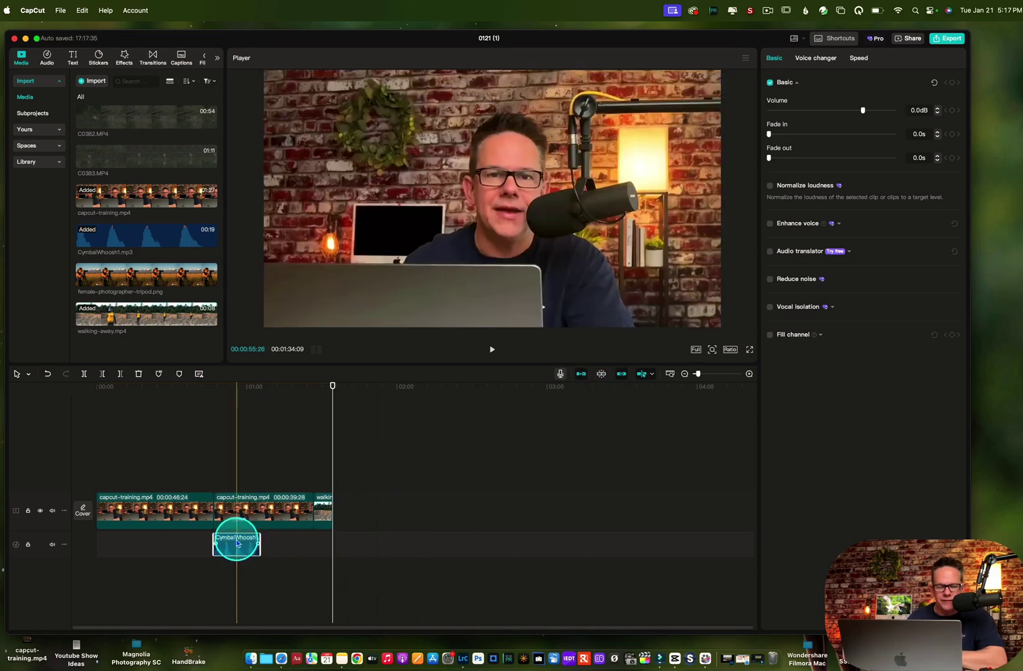
left_click_drag(237, 544, 231, 539)
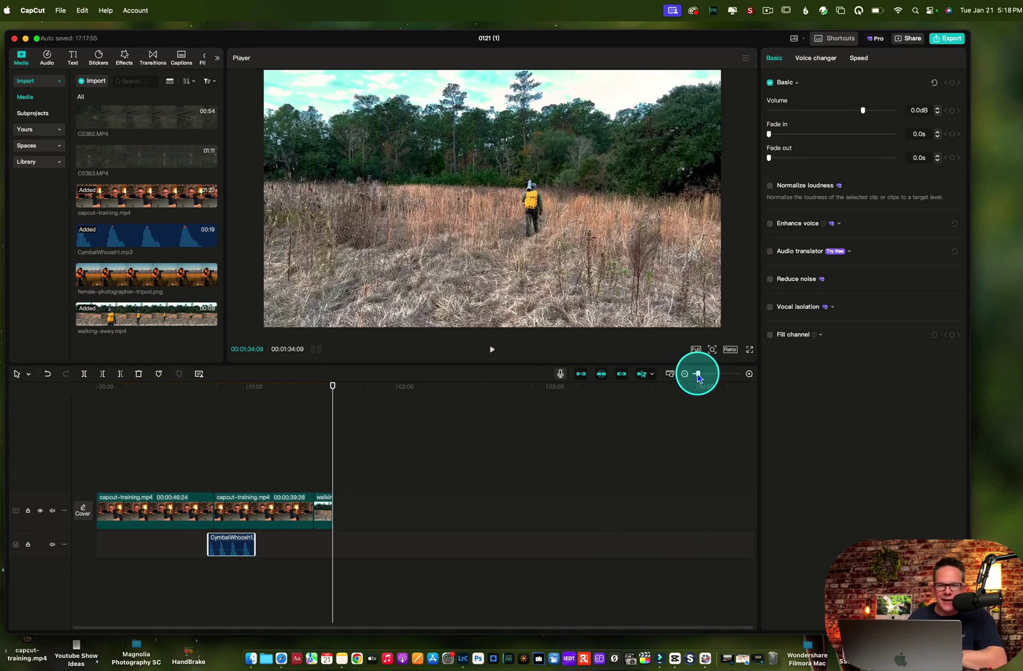
- Zoom the timeline out slightly and set the main video track's height to Tall
mouse_move(698, 377)
left_mouse_down()
mouse_move(723, 375)
mouse_move(698, 378)
left_mouse_up()
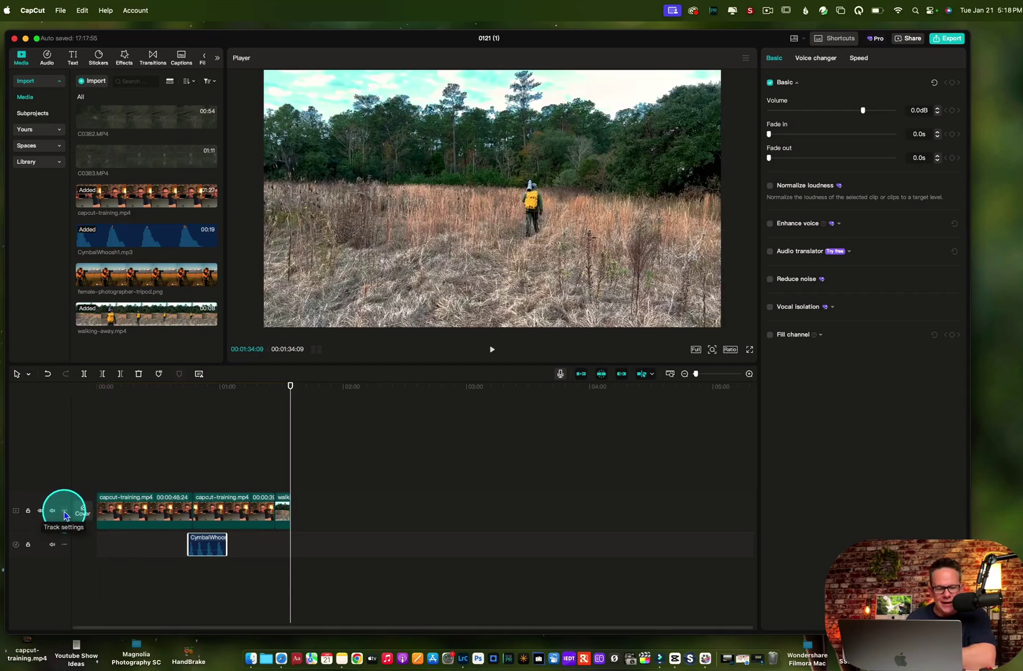
left_click(65, 510)
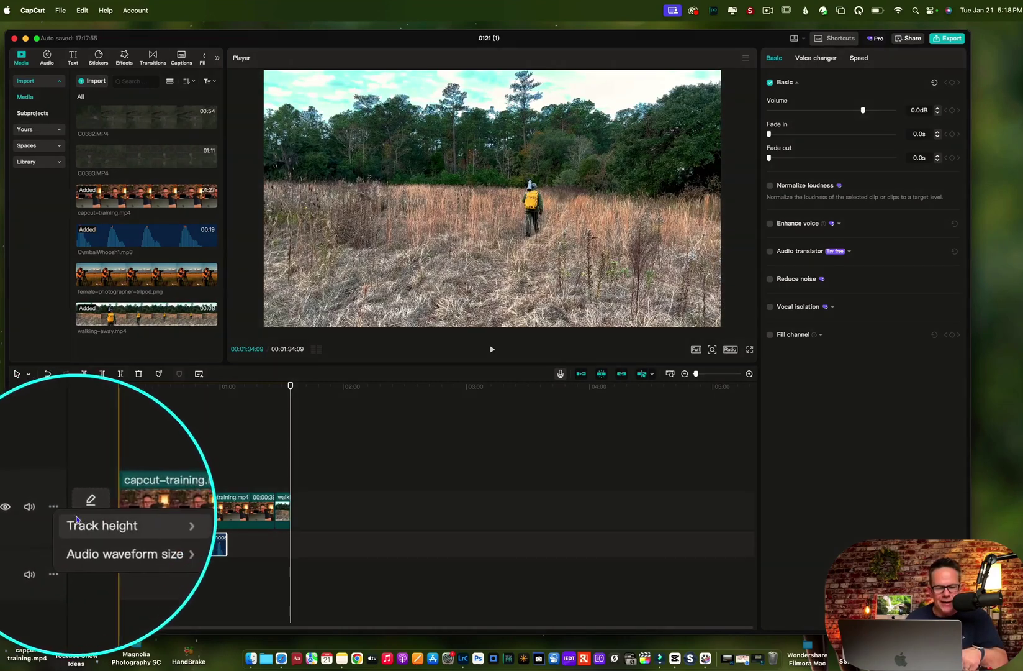
mouse_move(90, 525)
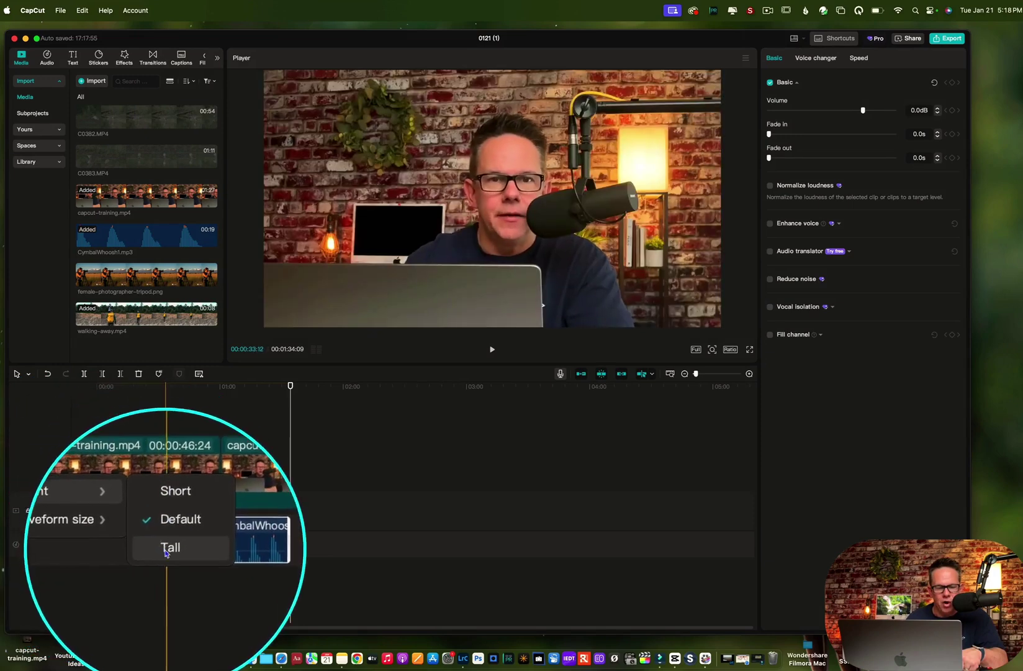
left_click(166, 545)
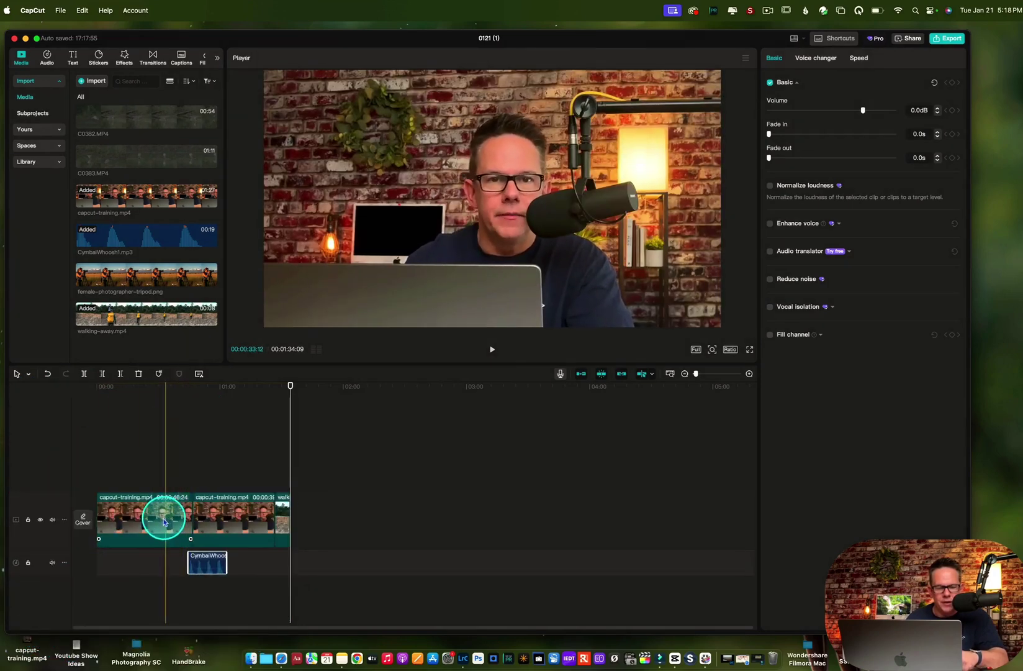
- Set the audio waveform size of the main video track to 60%
left_click(65, 520)
mouse_move(109, 546)
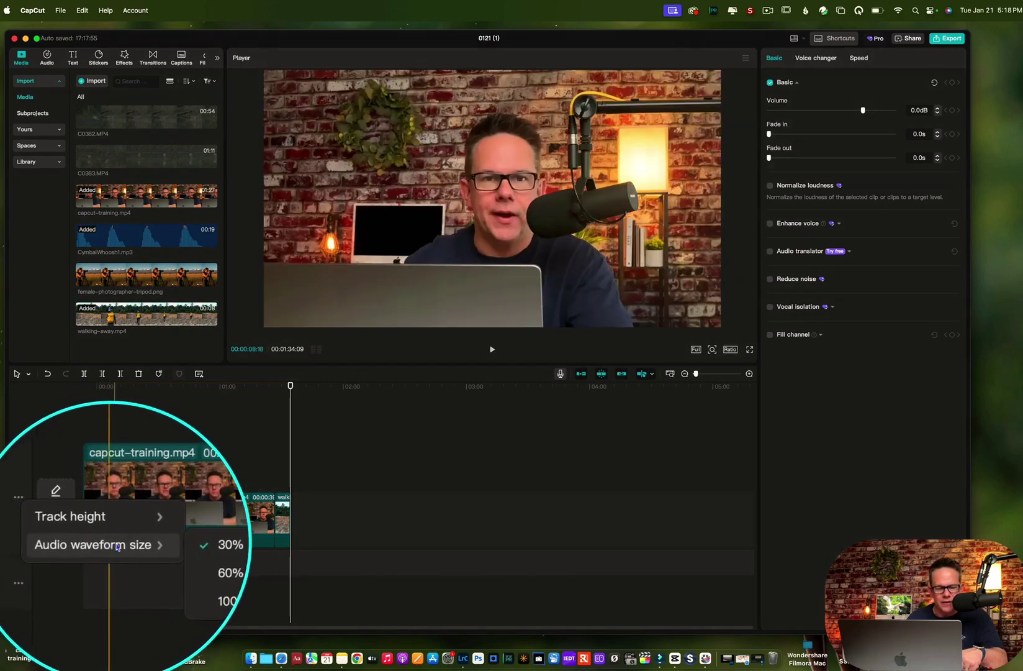
left_click(162, 558)
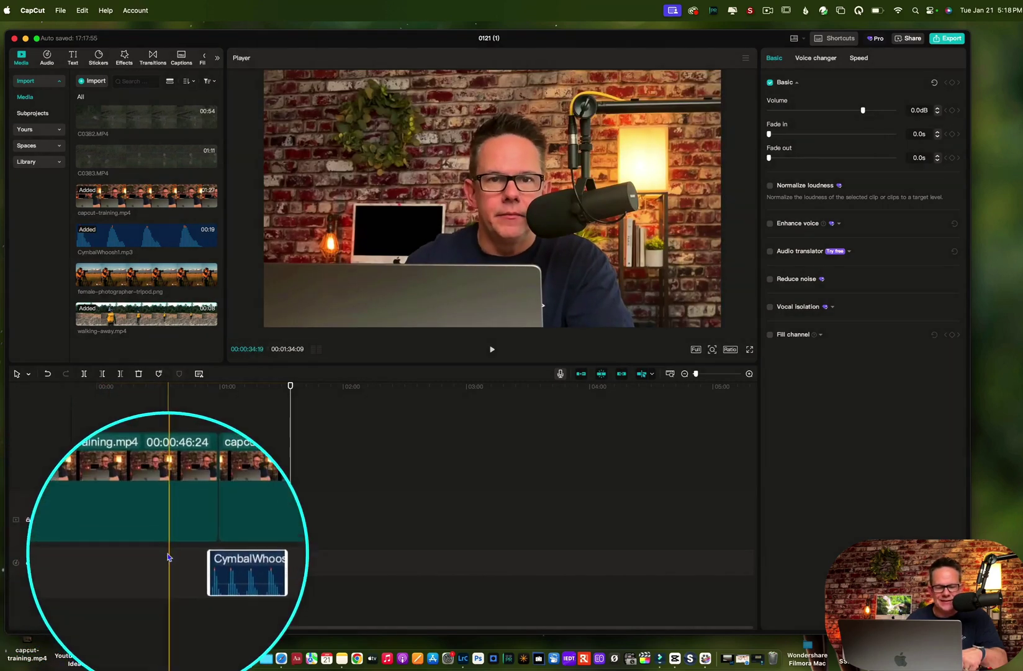
- Restore the audio of the first capcut-training.mp4 segment by raising its volume to 6.4 dB
left_click(264, 542)
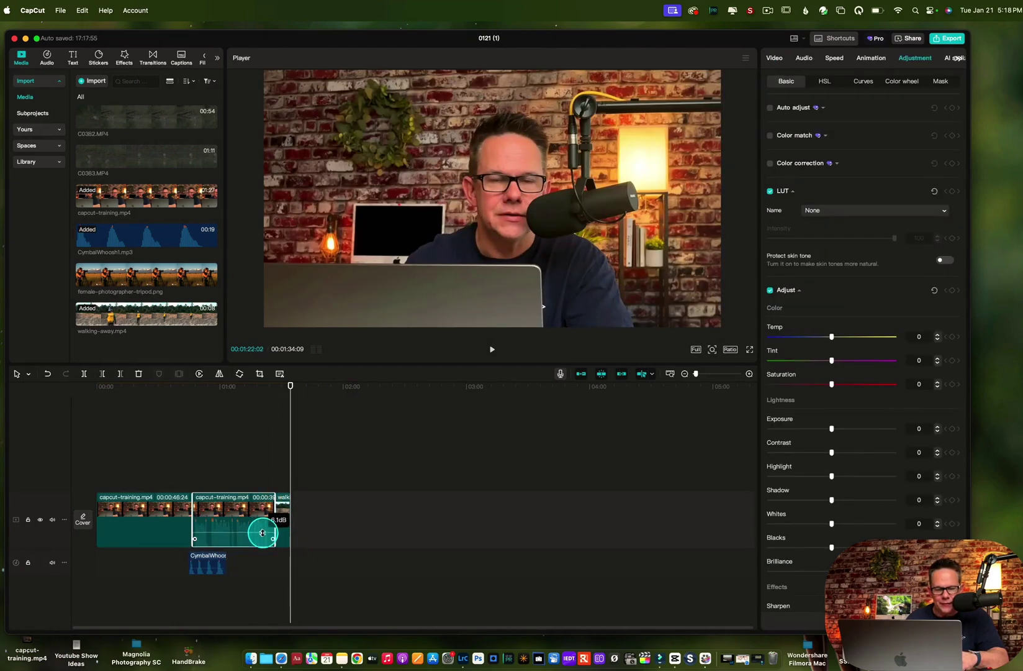
left_click(167, 532)
mouse_move(171, 537)
left_mouse_down()
mouse_move(219, 532)
mouse_move(119, 532)
mouse_move(174, 534)
left_mouse_up()
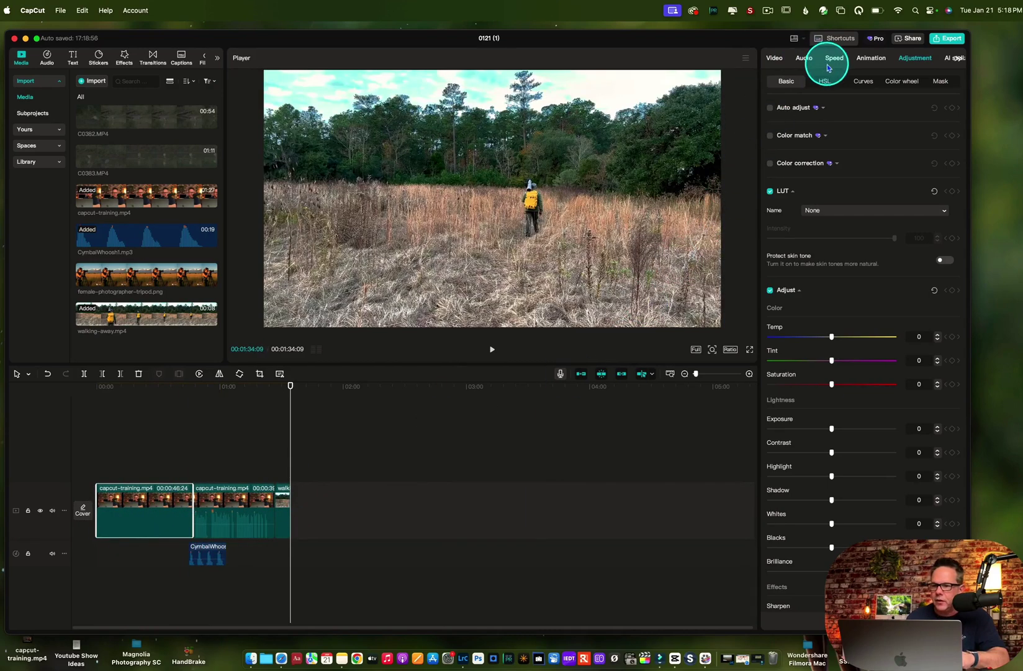
left_click(833, 62)
left_click(803, 58)
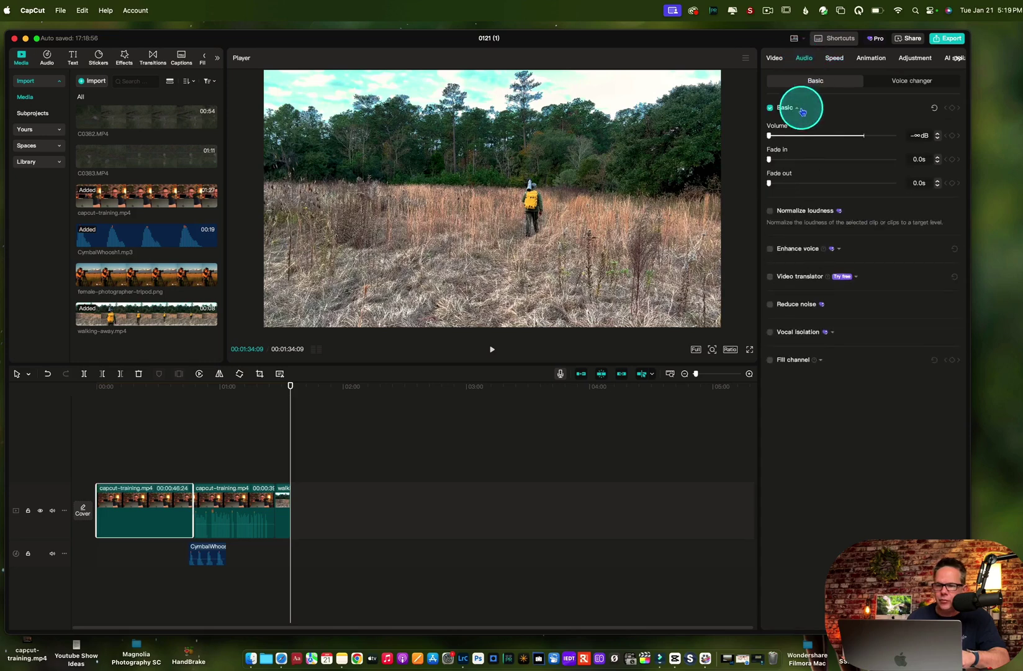
left_click_drag(771, 141, 871, 138)
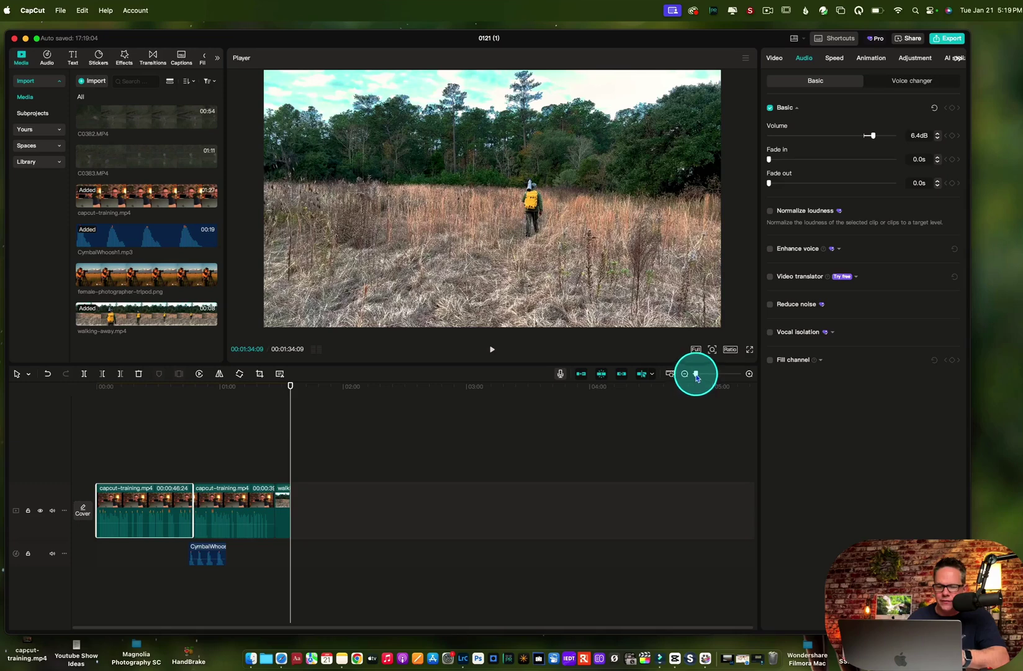
- Remove CymbalWhoosh1.mp3 and both capcut-training.mp4 segments from the timeline, leaving walking-away.mp4
left_click_drag(696, 373, 706, 373)
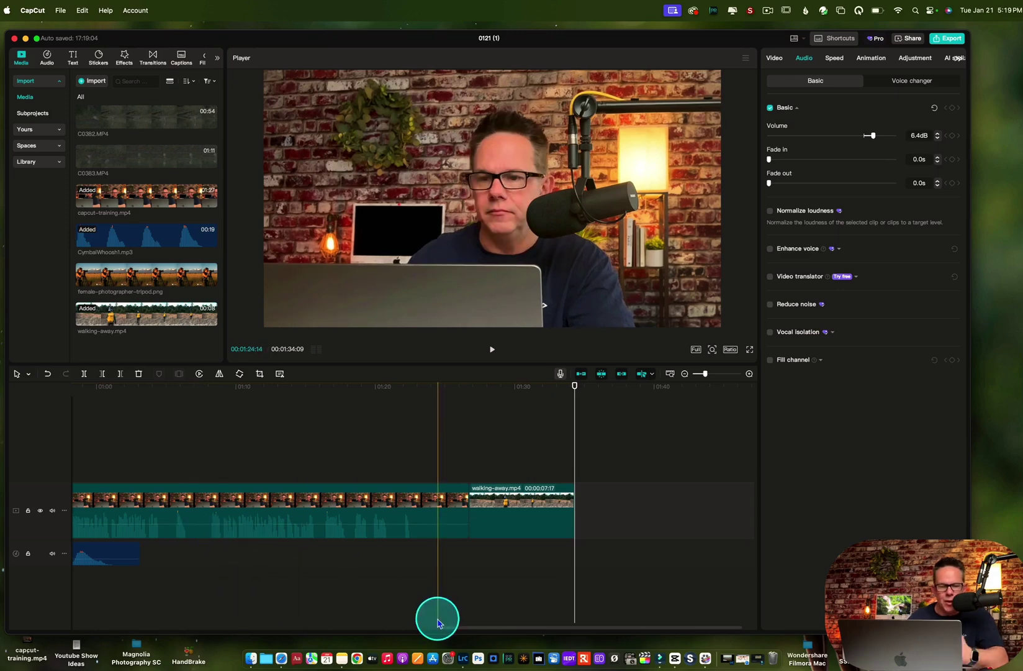
left_click_drag(454, 624, 196, 627)
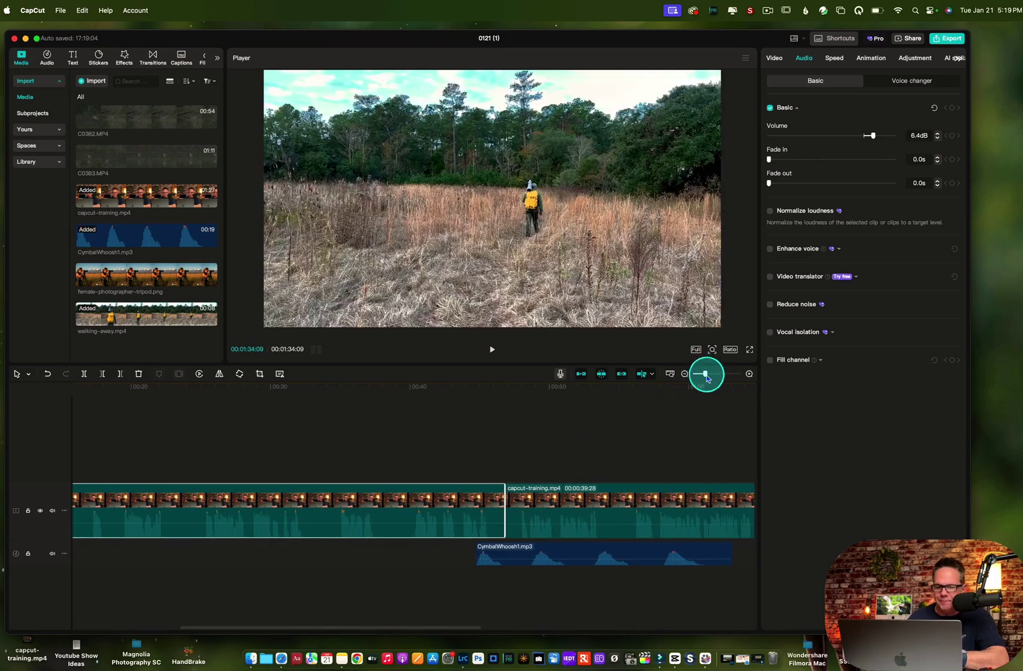
left_click_drag(705, 373, 699, 377)
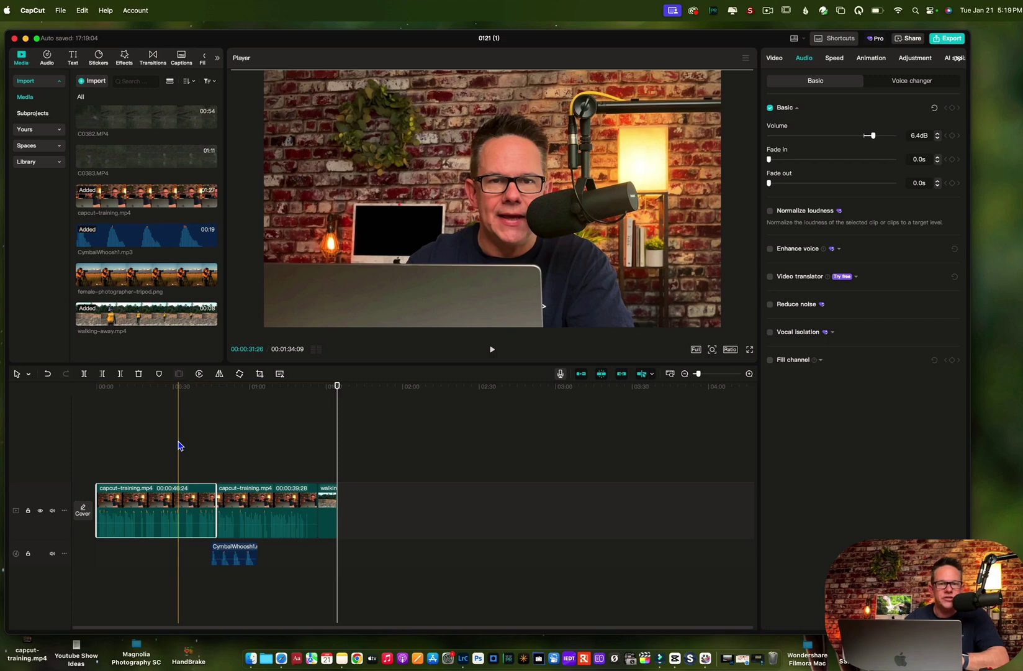
left_click(179, 521)
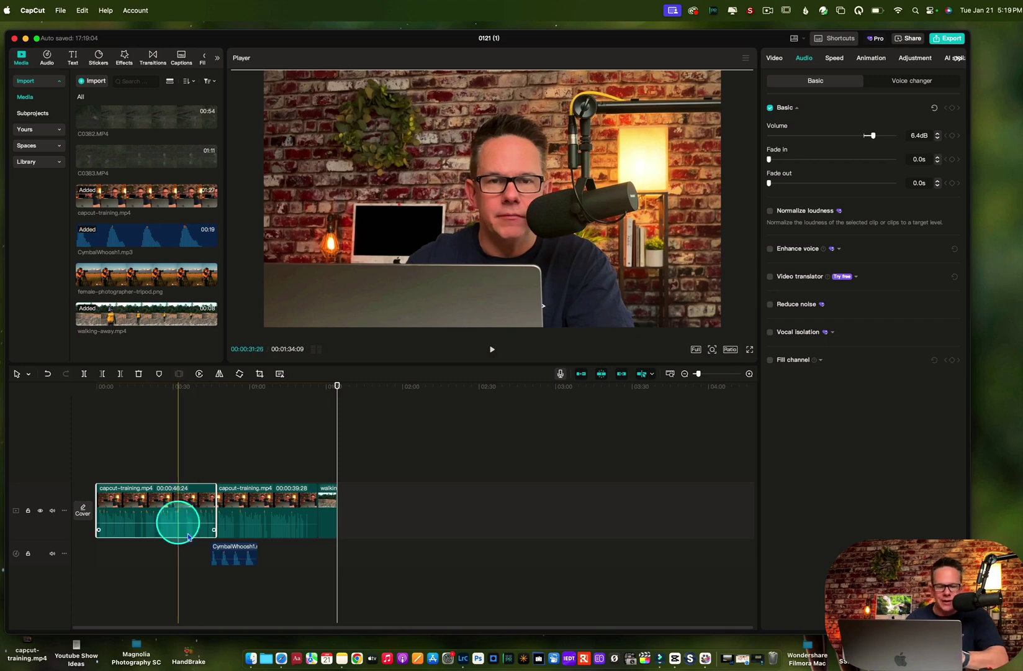
left_click(228, 551)
key("Delete")
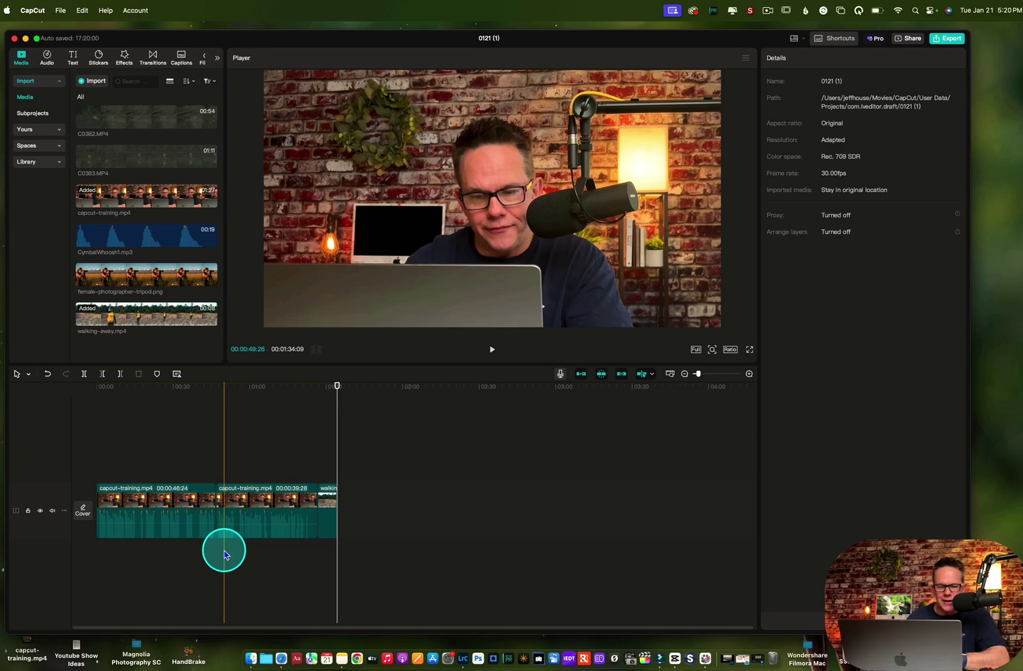
left_click_drag(215, 475, 307, 532)
key("Delete")
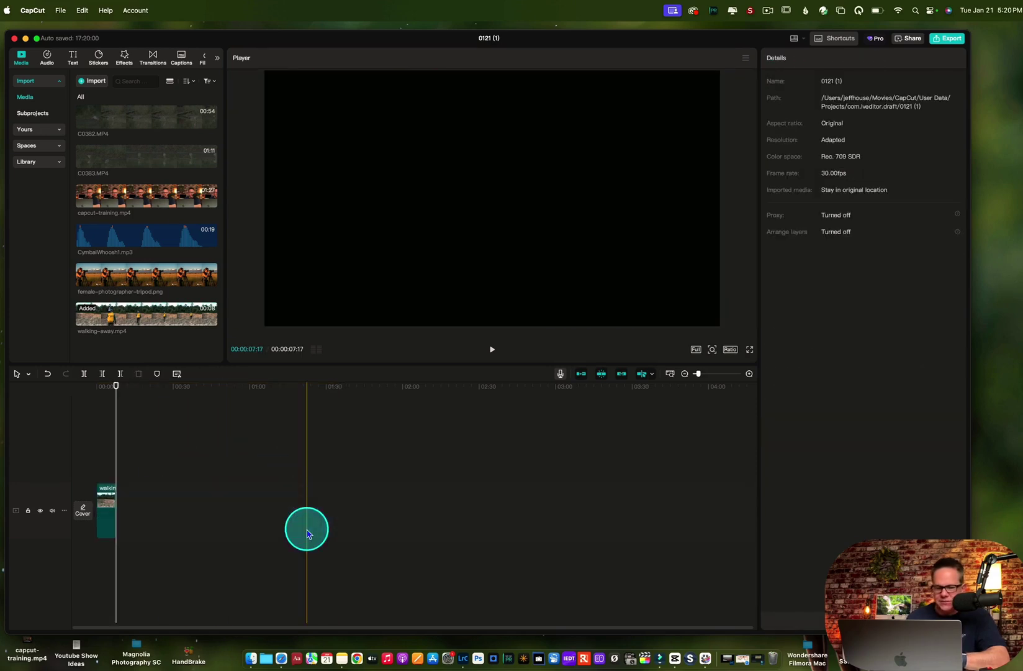
- Replace walking-away.mp4 on the timeline with the full-length capcut-training.mp4 and return the playhead to the start
left_click_drag(92, 224, 115, 509)
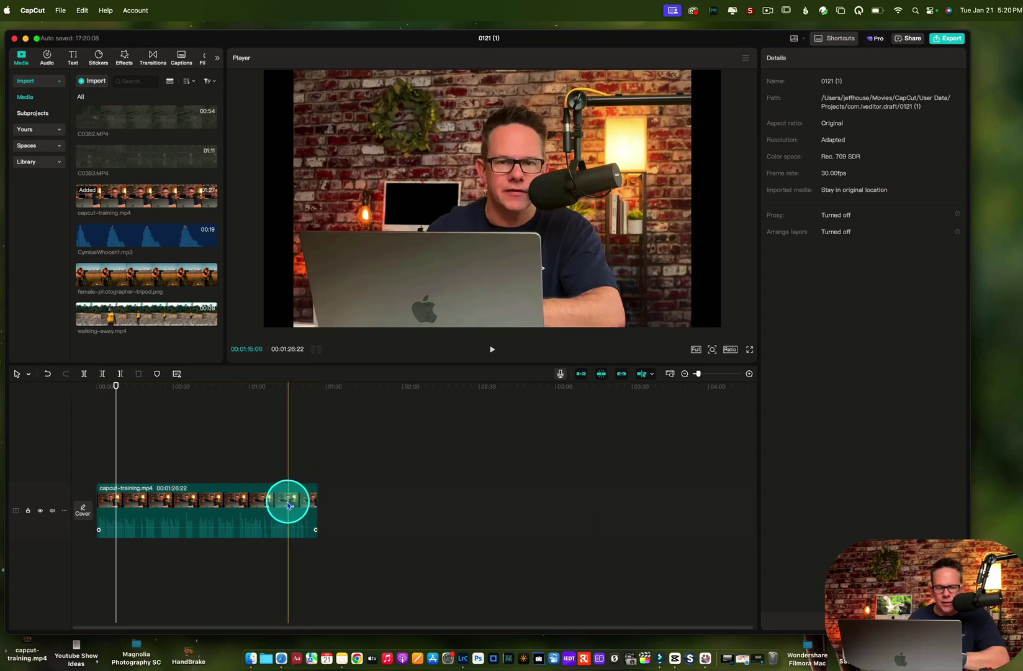
left_click_drag(699, 377, 704, 377)
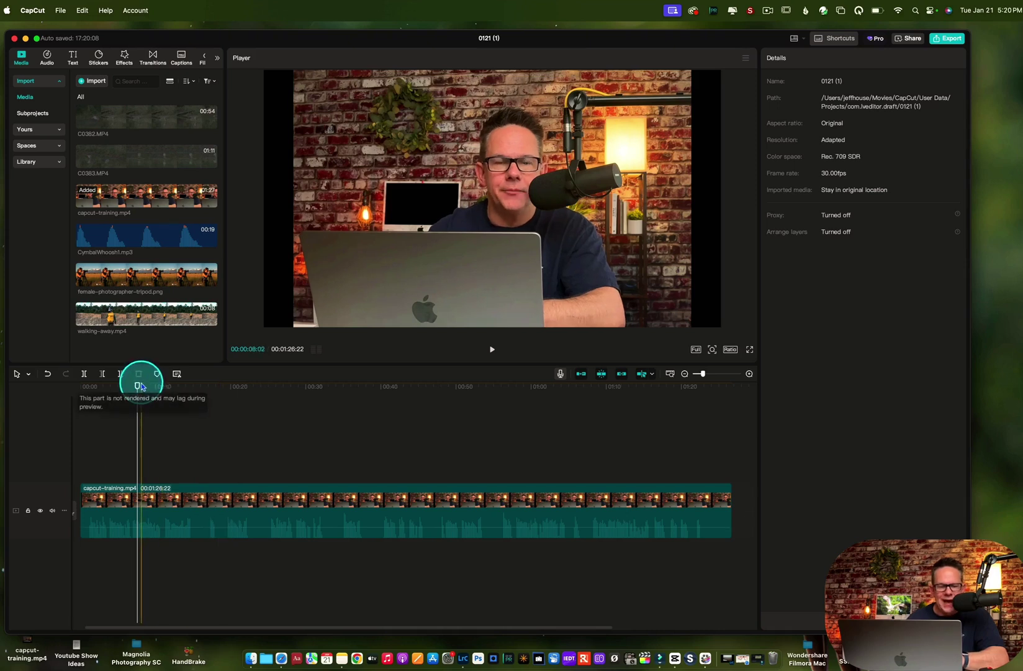
left_click_drag(138, 381, 81, 399)
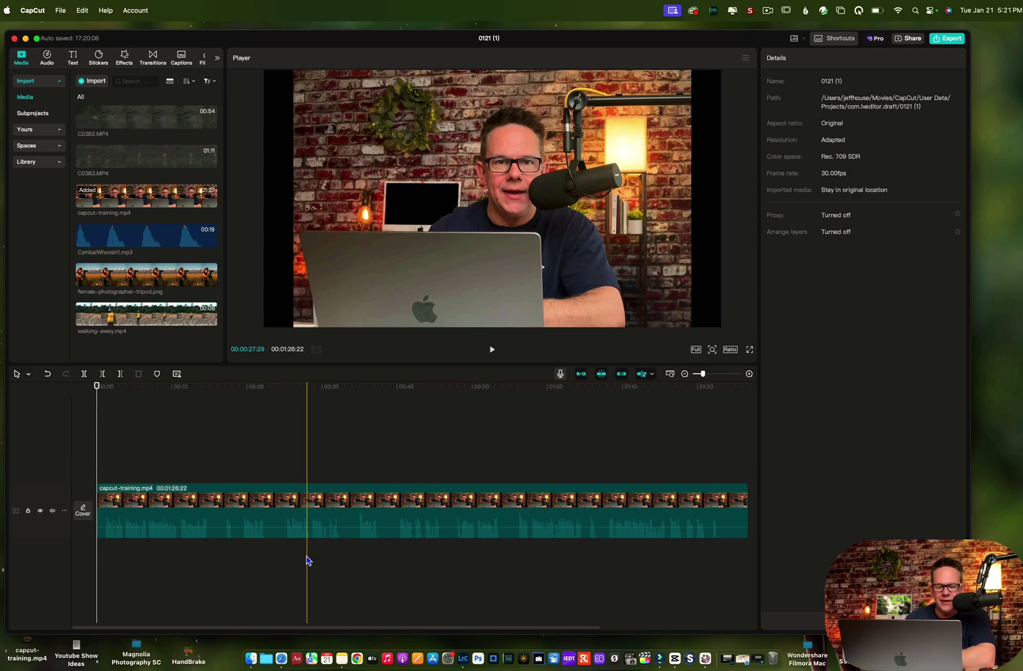
- Select capcut-training.mp4 and play its first two seconds or so to find where the opening should be trimmed
left_click(352, 525)
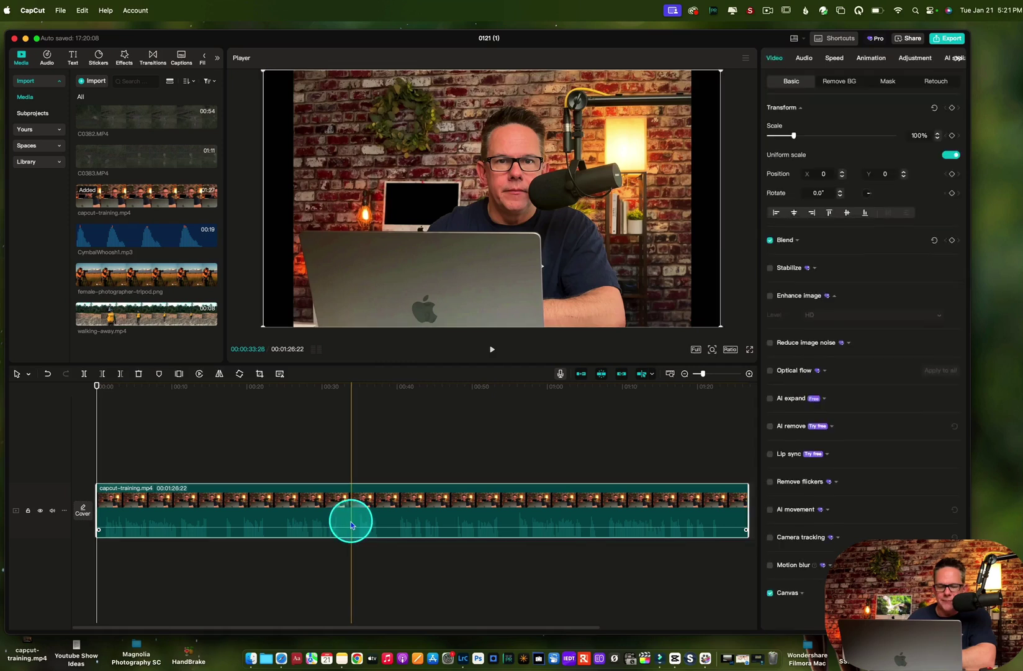
left_click(351, 524)
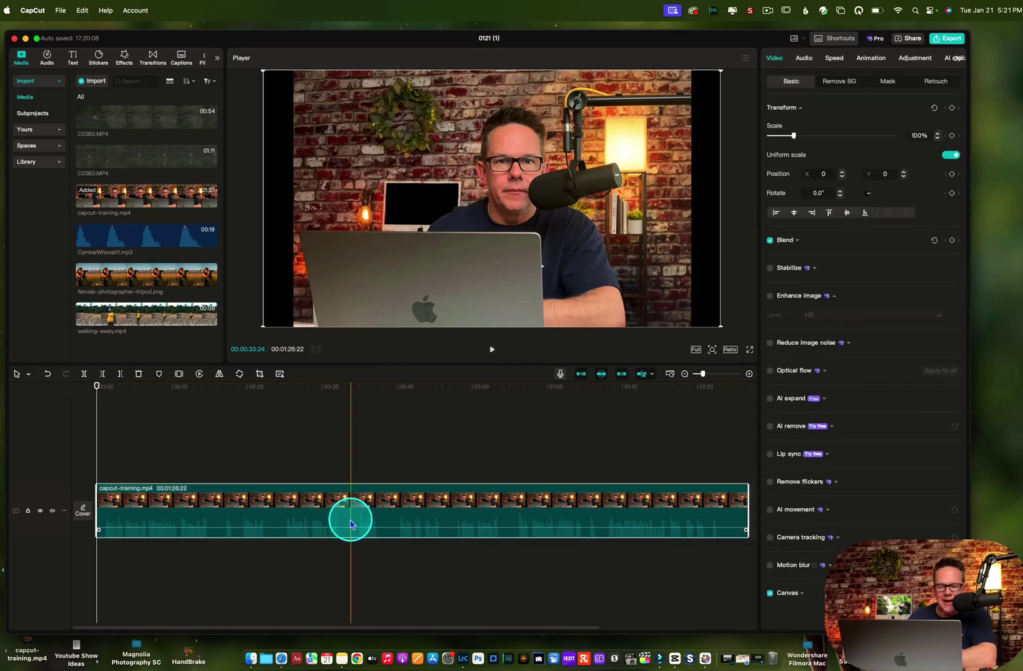
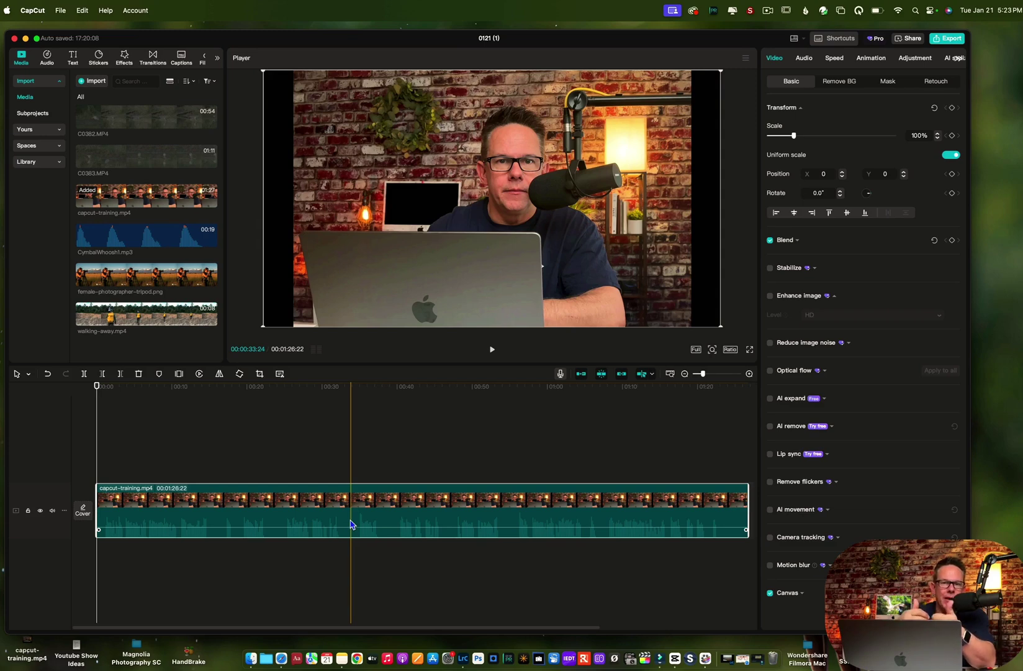
left_click_drag(350, 524, 370, 503)
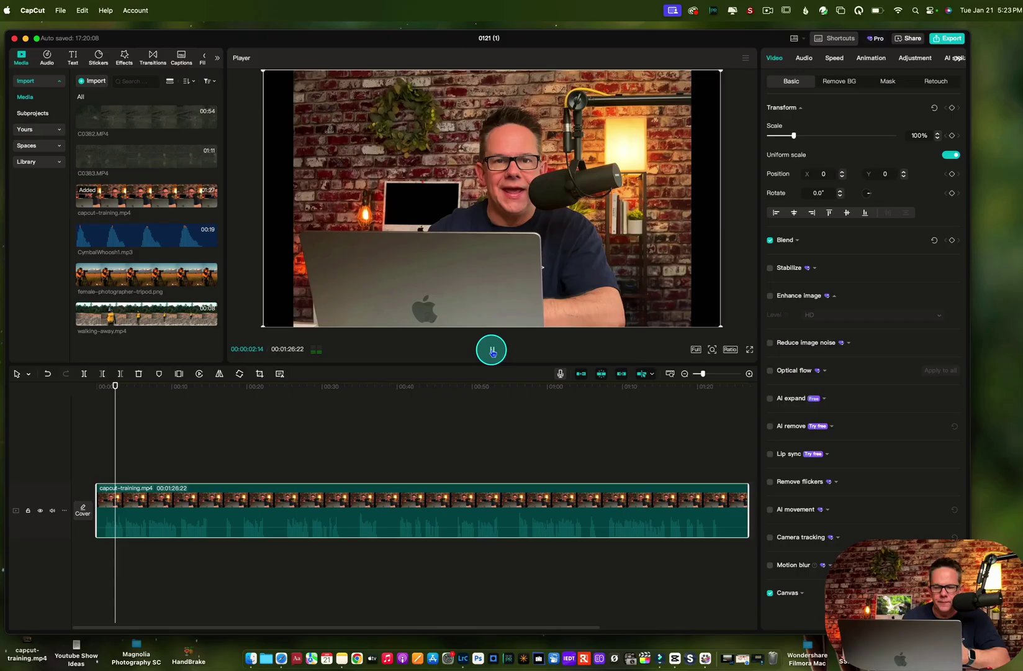
left_click(491, 354)
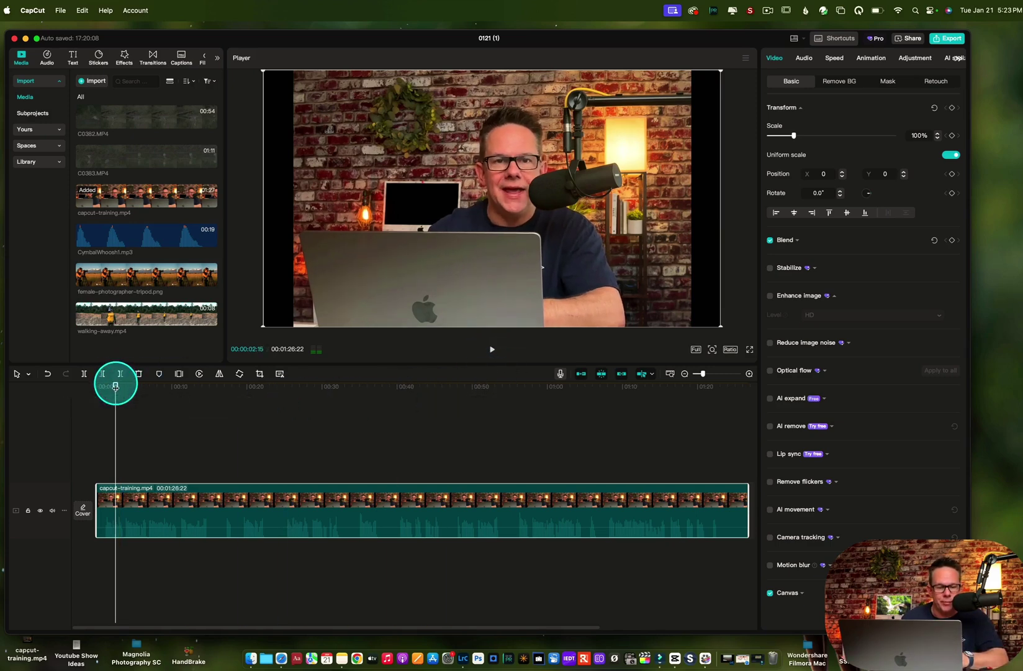
- Split capcut-training.mp4 at 00:00:00:27 and delete the short opening piece
mouse_move(116, 387)
left_mouse_down()
mouse_move(96, 387)
mouse_move(102, 393)
left_mouse_up()
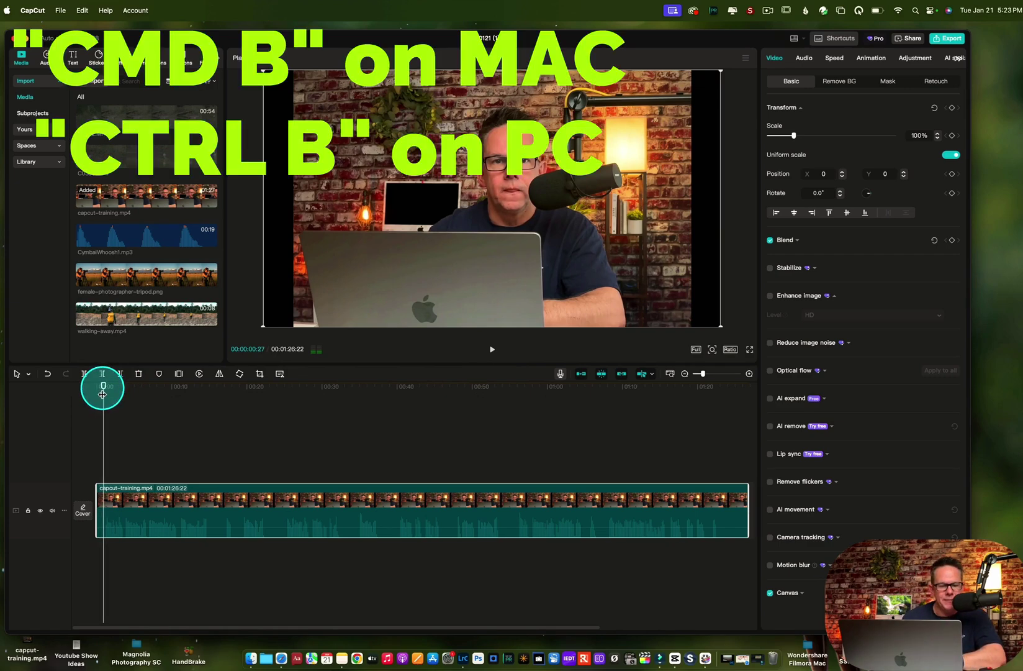
key("super+b")
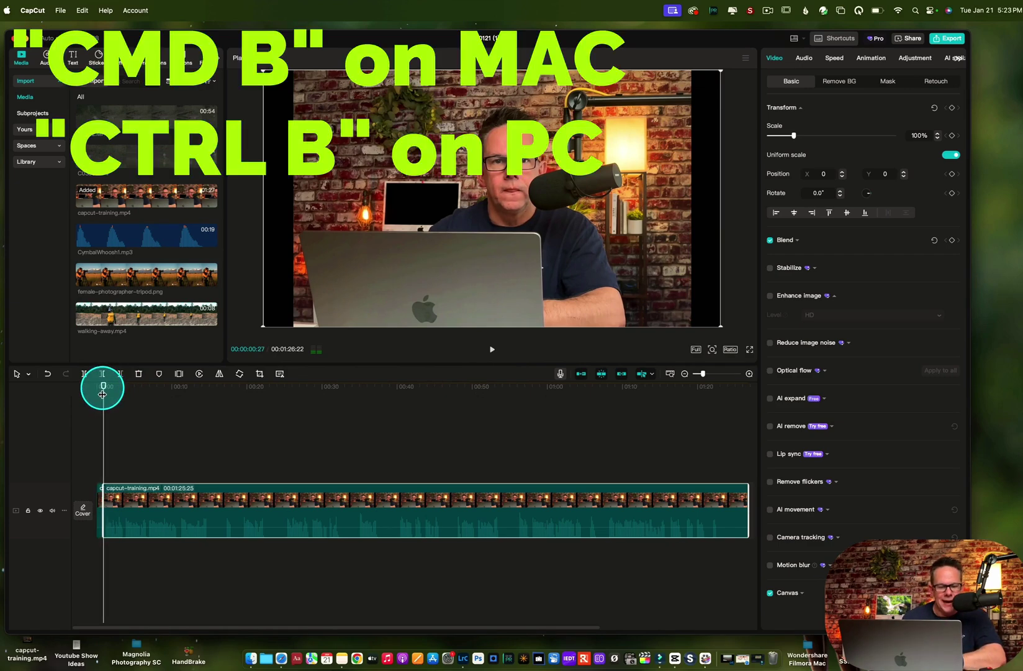
left_click(109, 503)
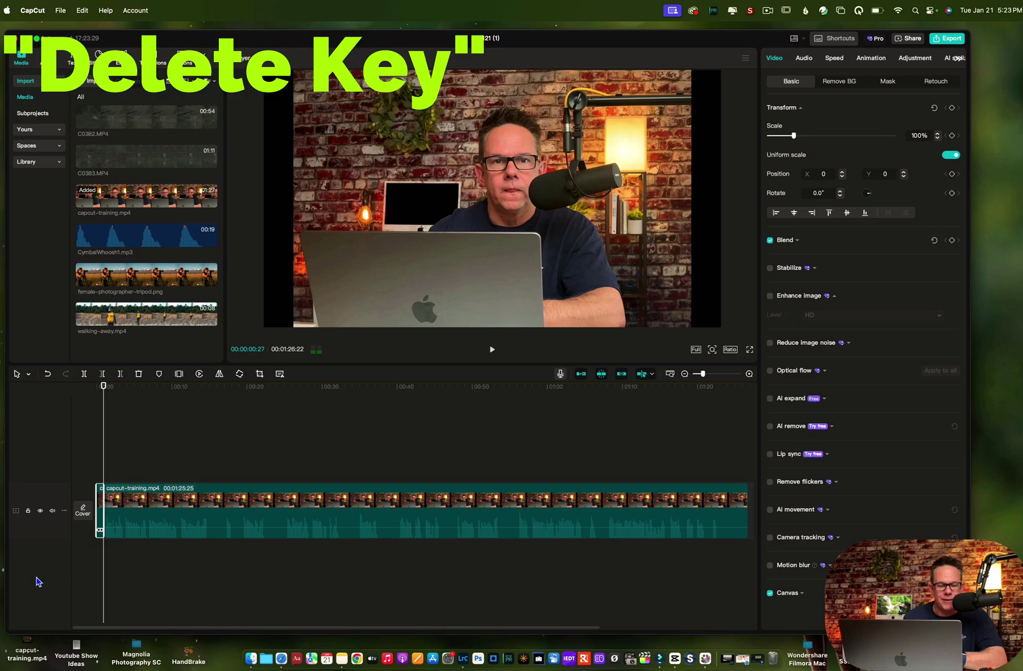
key("Delete")
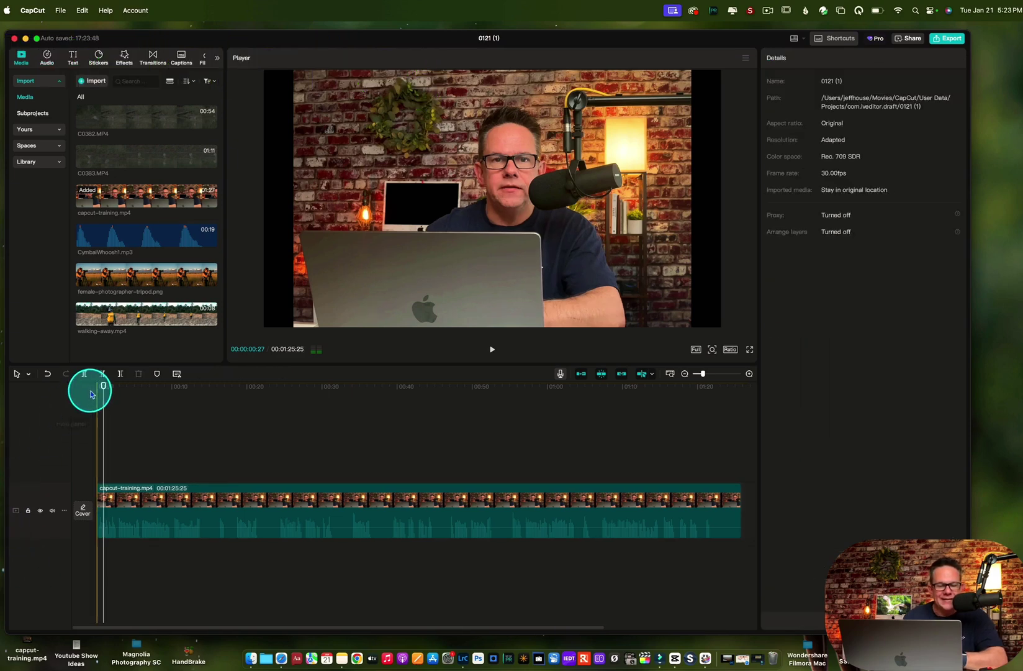
- Play the trimmed capcut-training.mp4 from the start to about 00:00:24:00 to find the section to cut out
left_click_drag(102, 385, 96, 387)
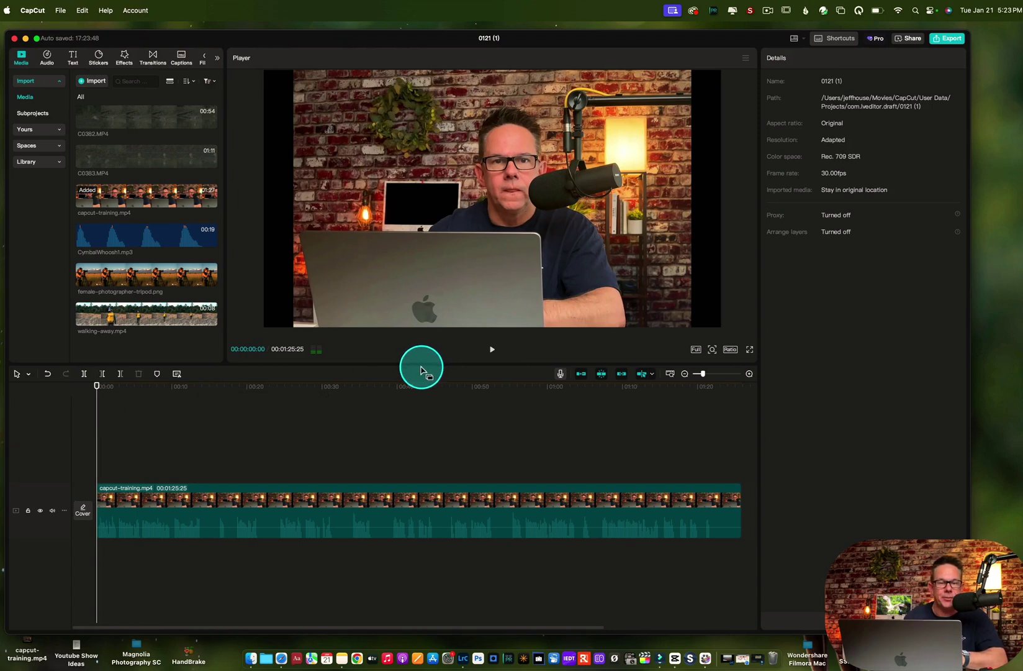
left_click(489, 349)
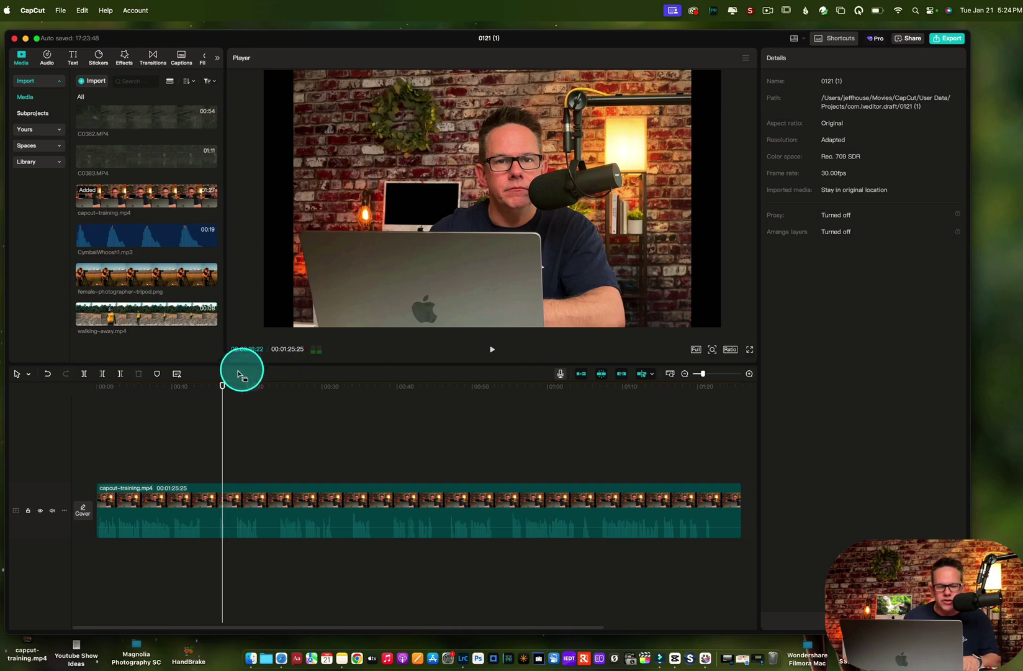
left_click(222, 385)
mouse_move(222, 385)
left_mouse_down()
mouse_move(201, 388)
mouse_move(217, 390)
left_mouse_up()
left_click(492, 351)
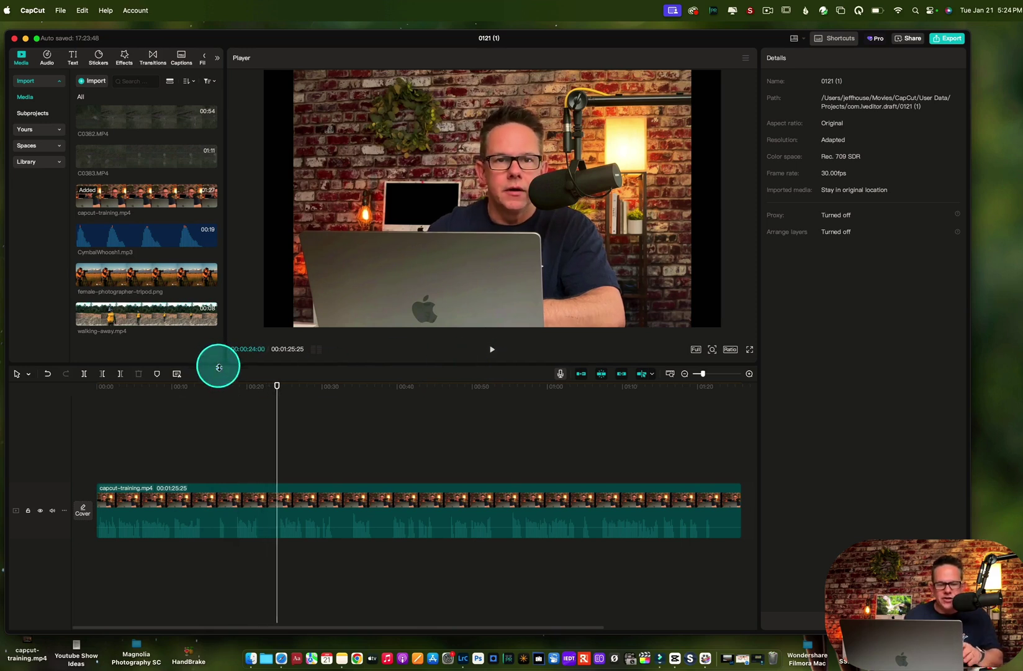
- Split capcut-training.mp4 at 00:00:14:06 and 00:00:23:29, and delete the section between the two cuts
left_click_drag(280, 386, 203, 409)
key("super+b")
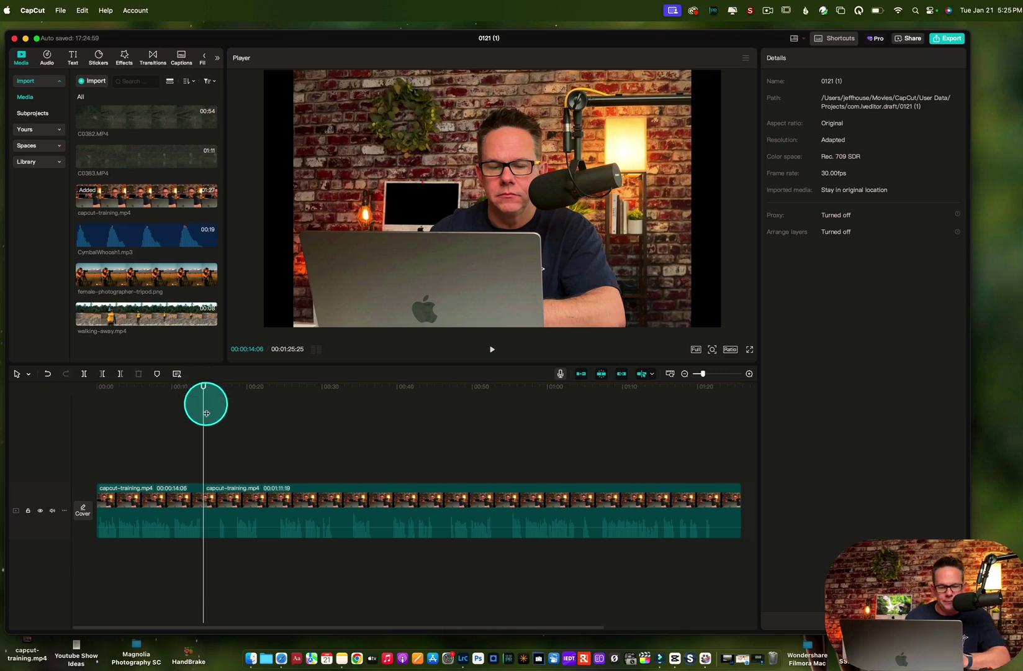
left_click_drag(203, 388, 277, 392)
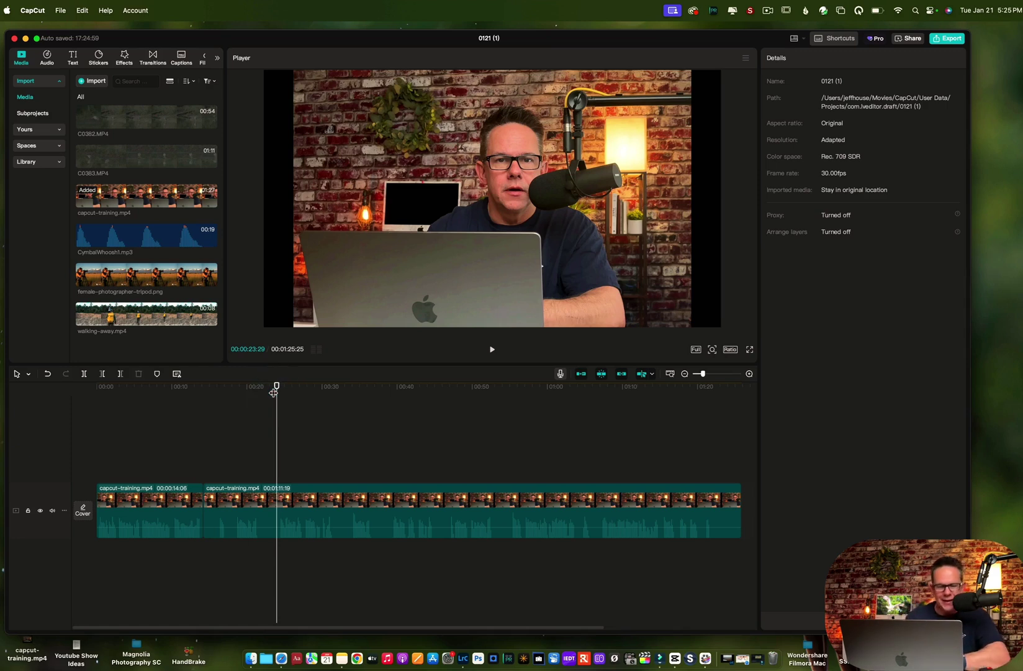
left_click(274, 392)
key("super+b")
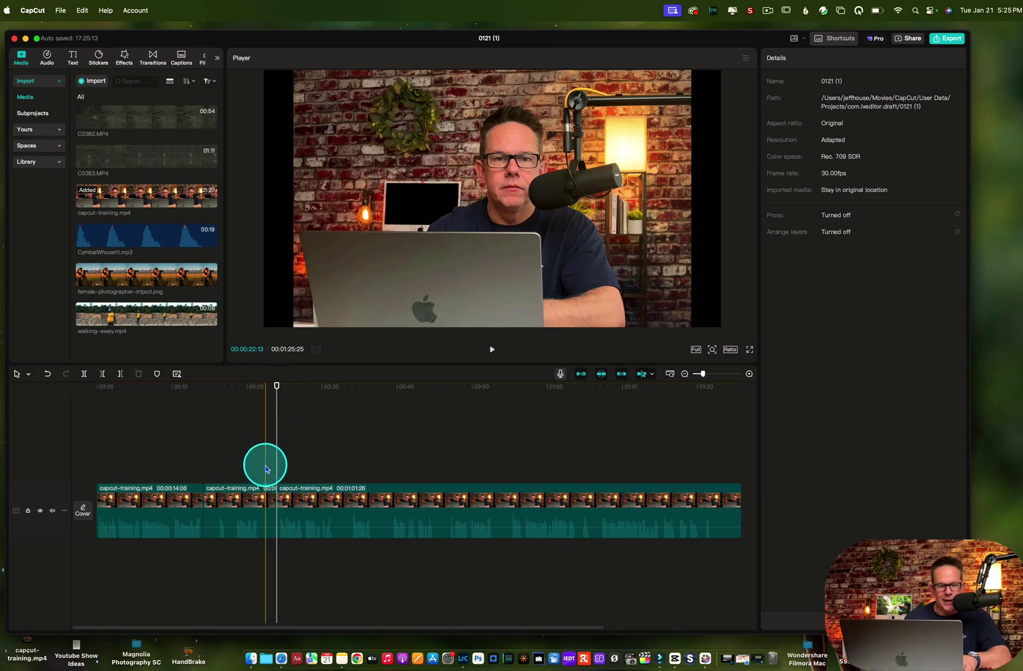
left_click(261, 486)
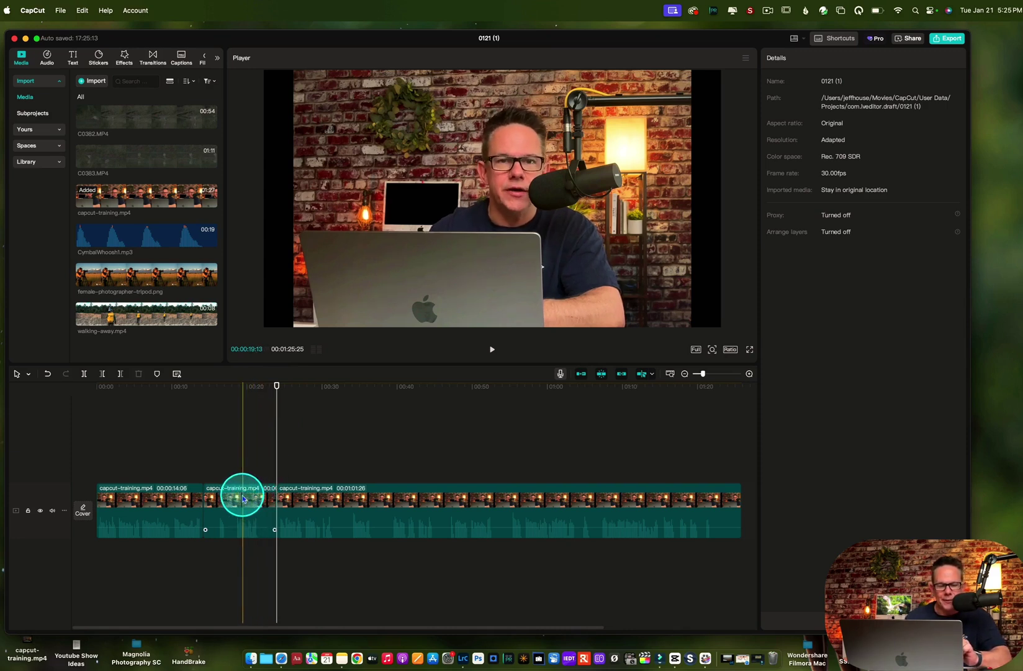
left_click(242, 498)
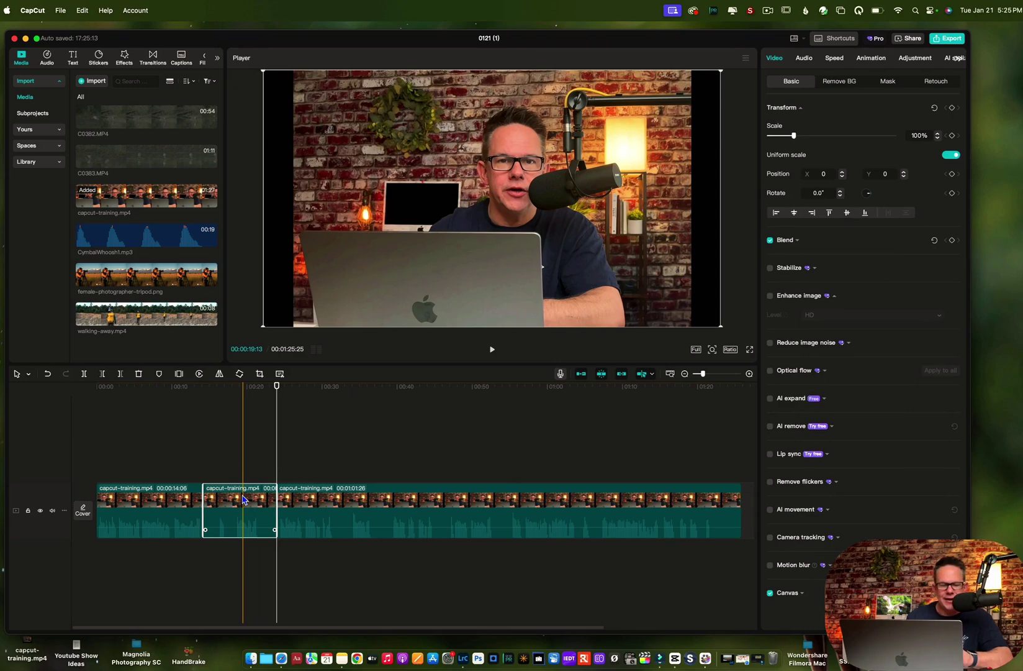
key("Delete")
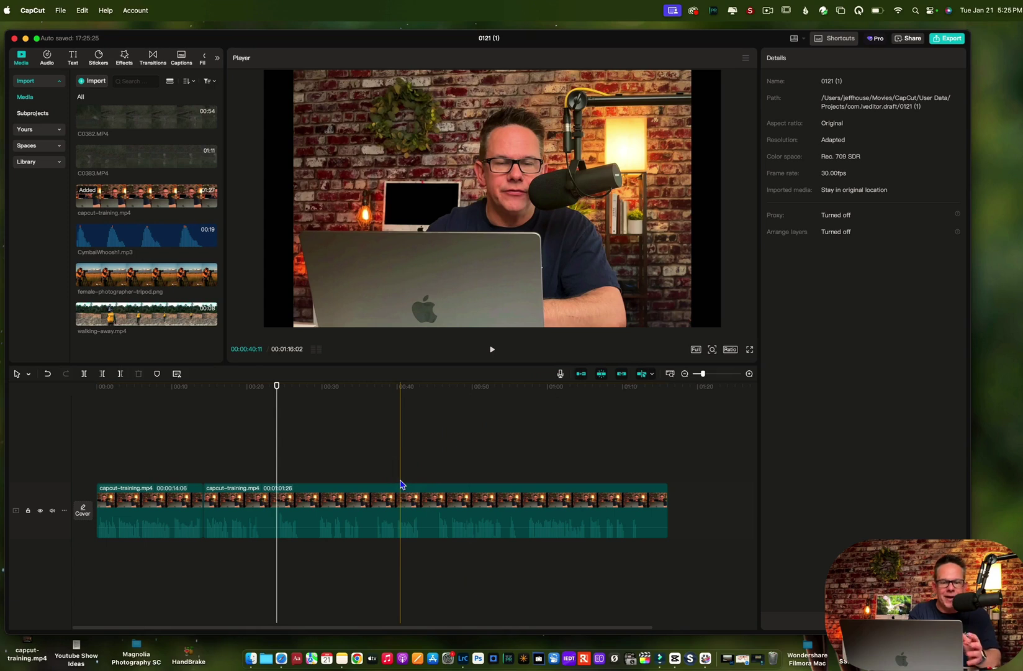
- Move the playhead to 00:00:22:05 in the second capcut-training.mp4 segment to review the footage from there
left_click(353, 489)
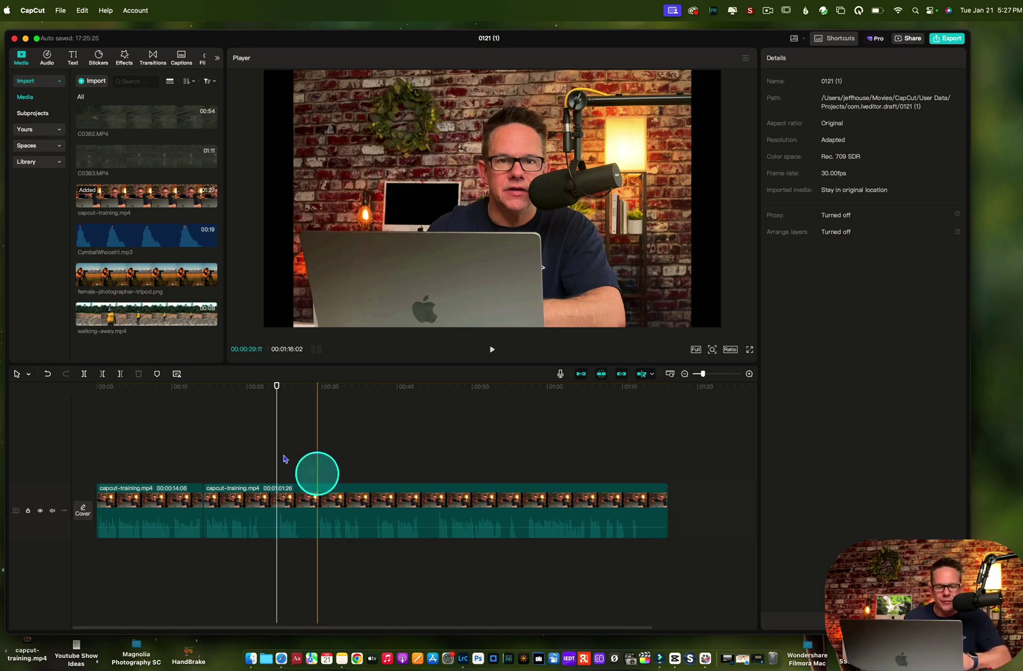
mouse_move(274, 387)
left_mouse_down()
mouse_move(240, 387)
mouse_move(263, 386)
left_mouse_up()
left_click(485, 350)
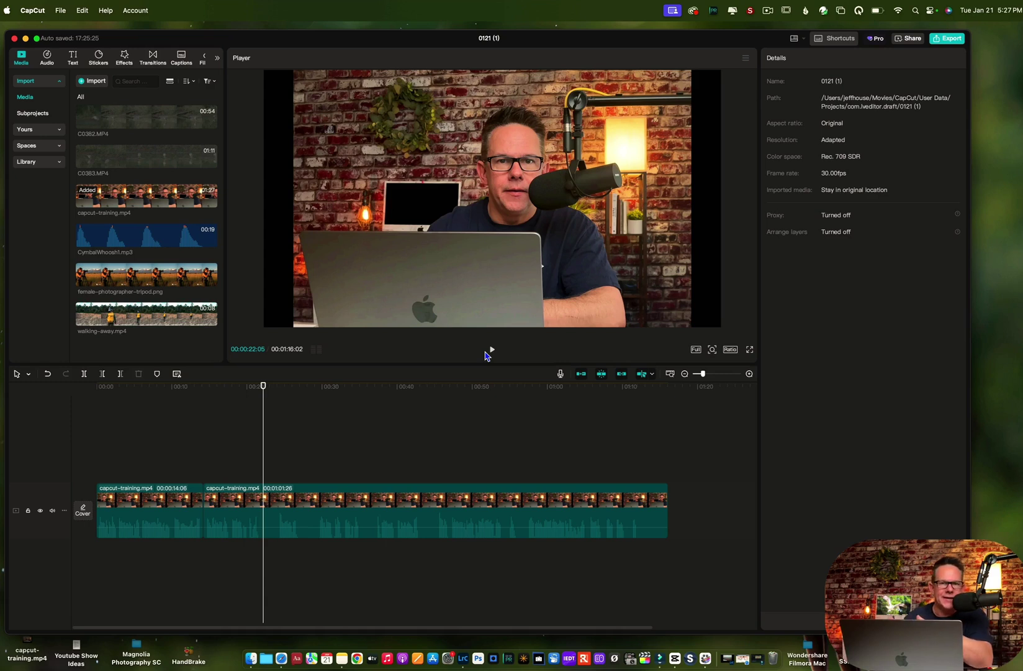
- Split capcut-training.mp4 at 00:00:22:07 and 00:00:23:25, and delete the short piece between the two cuts
left_click_drag(265, 388, 250, 385)
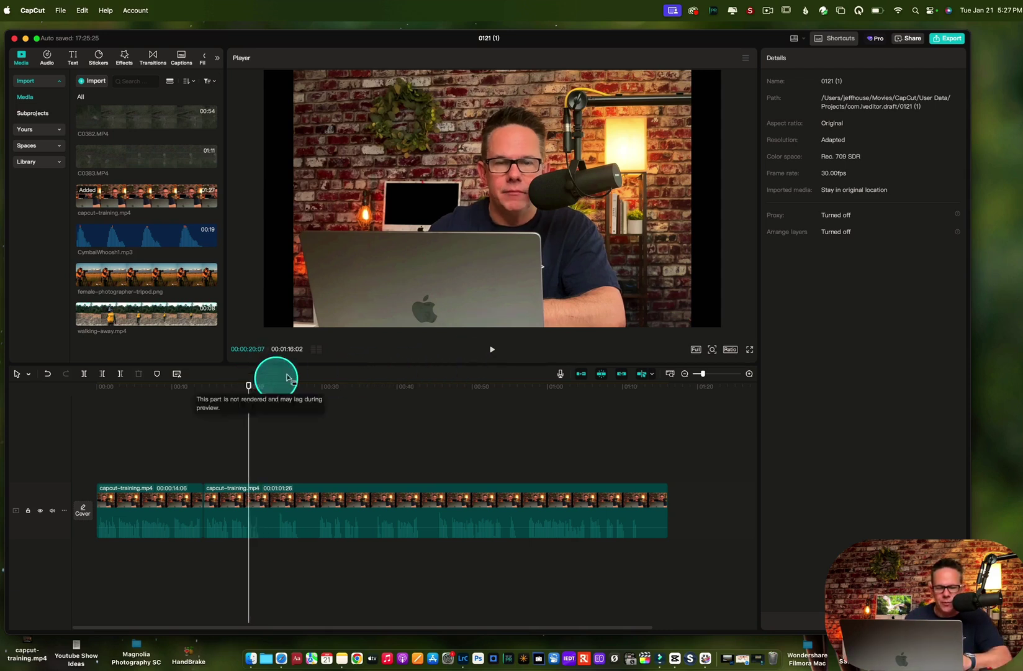
left_click(492, 348)
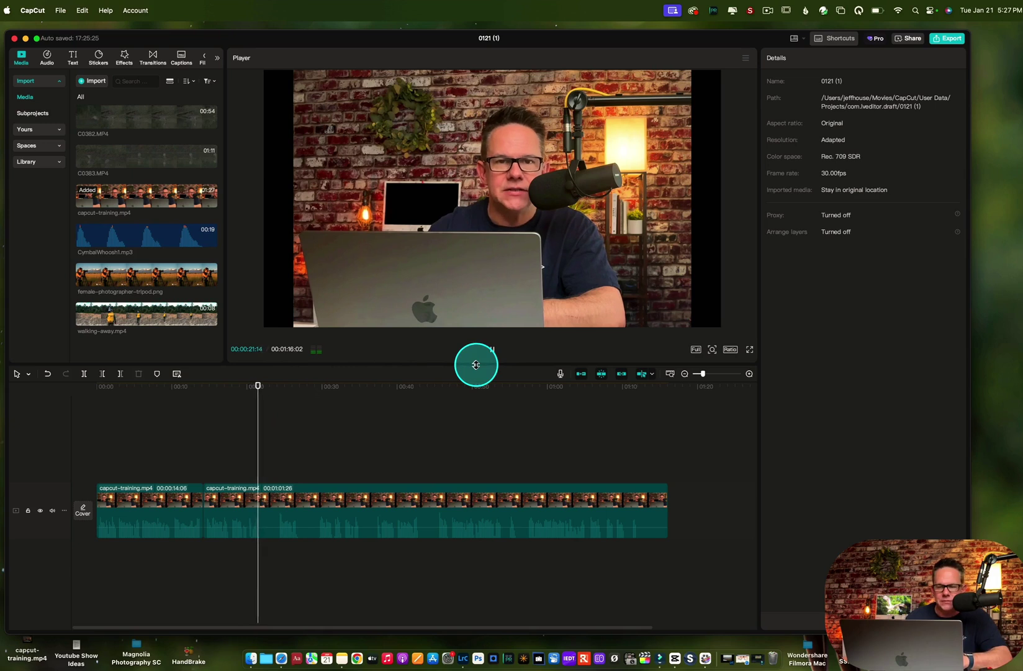
left_click(263, 392)
key("super+b")
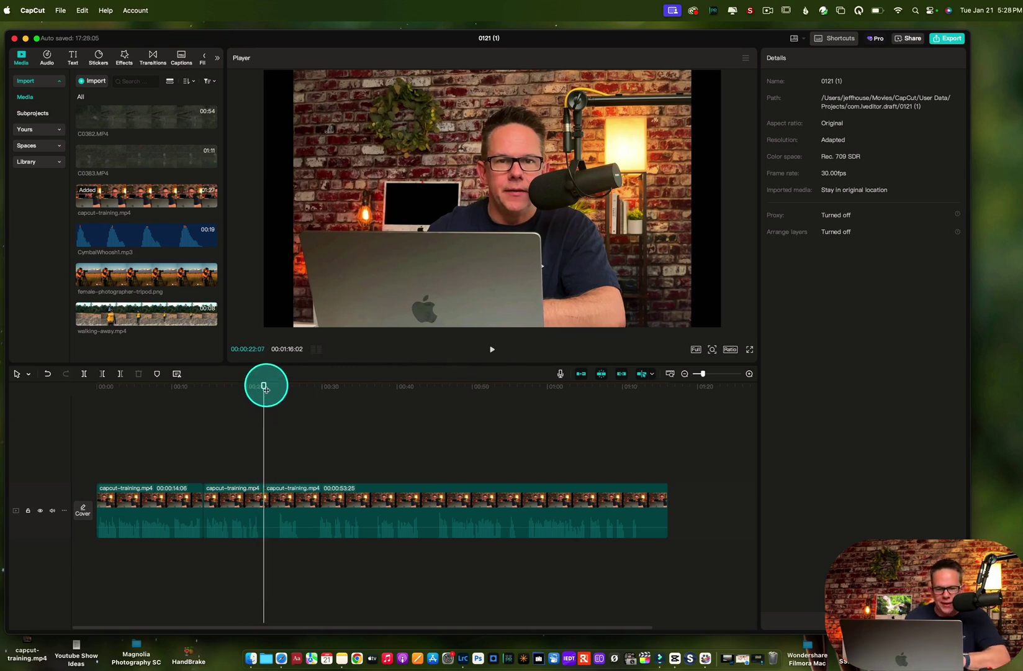
left_click_drag(266, 385, 275, 386)
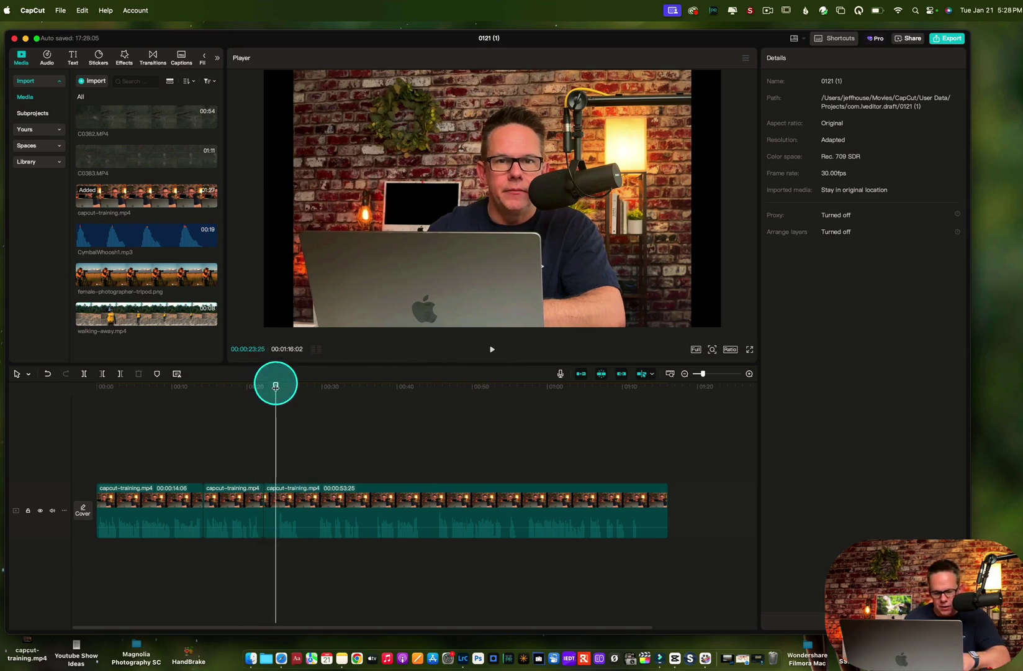
key("super+b")
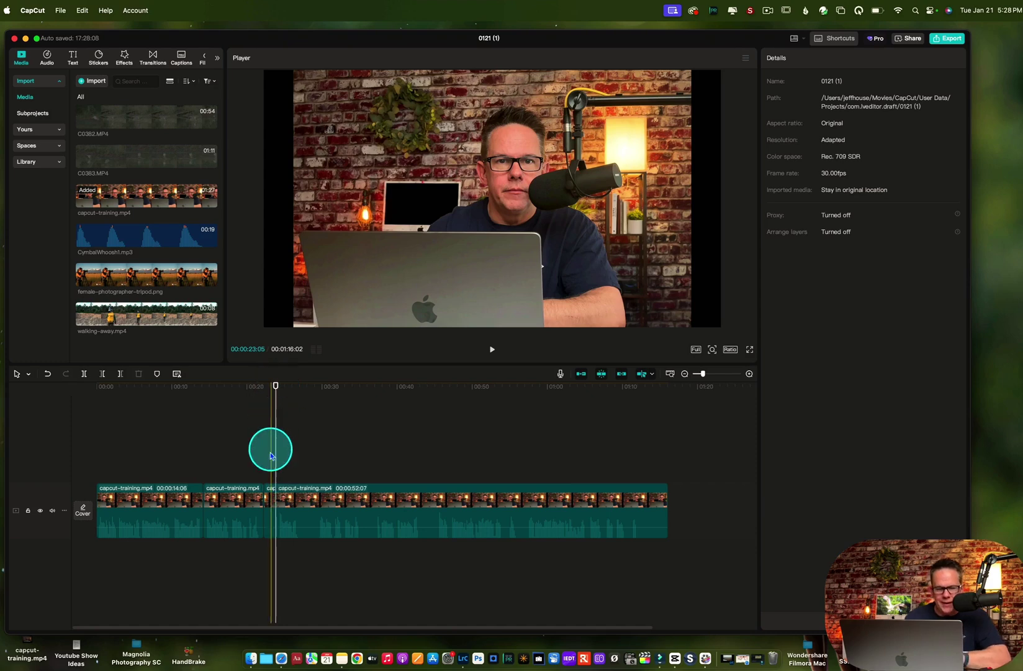
left_click(269, 514)
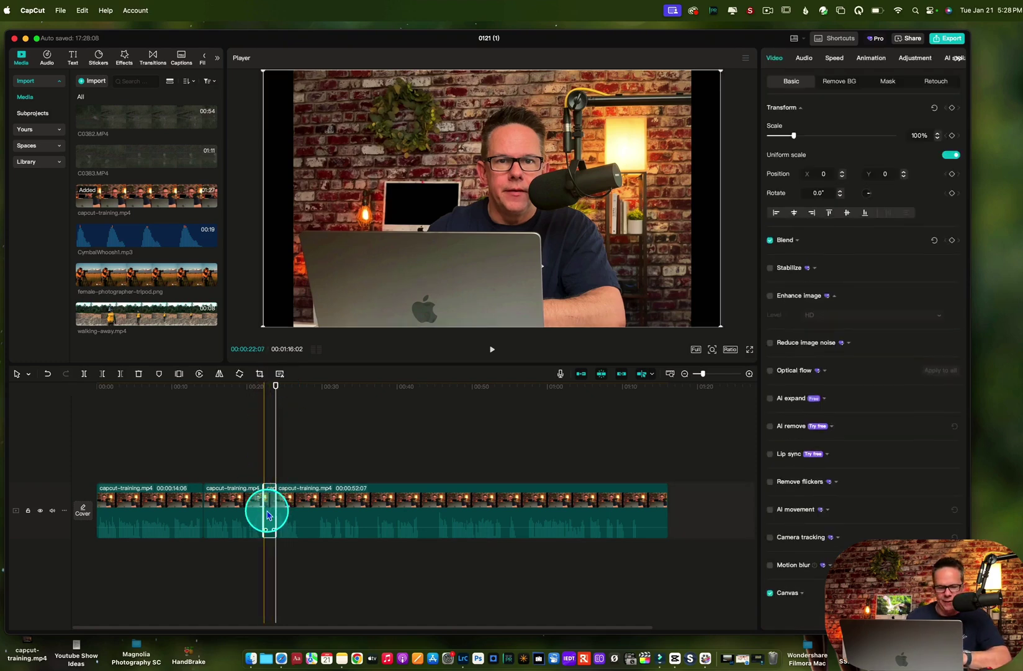
key("Delete")
- Split capcut-training.mp4 at 00:00:31:28 and about 00:00:33, and delete the short piece between the two cuts
left_click(336, 386)
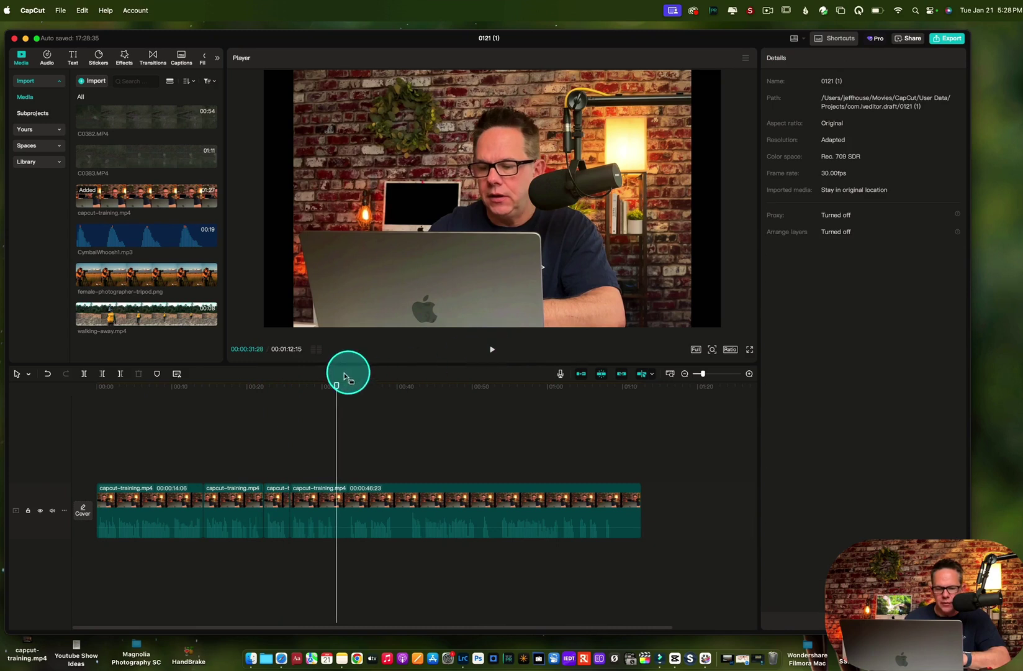
key("super+b")
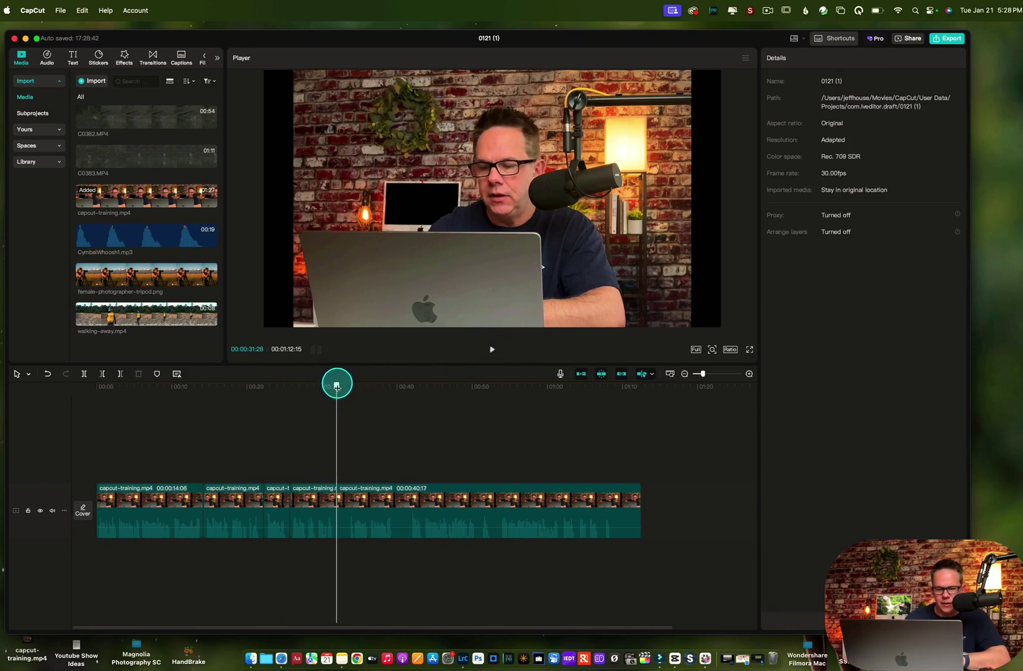
left_click_drag(337, 386, 347, 386)
key("super+b")
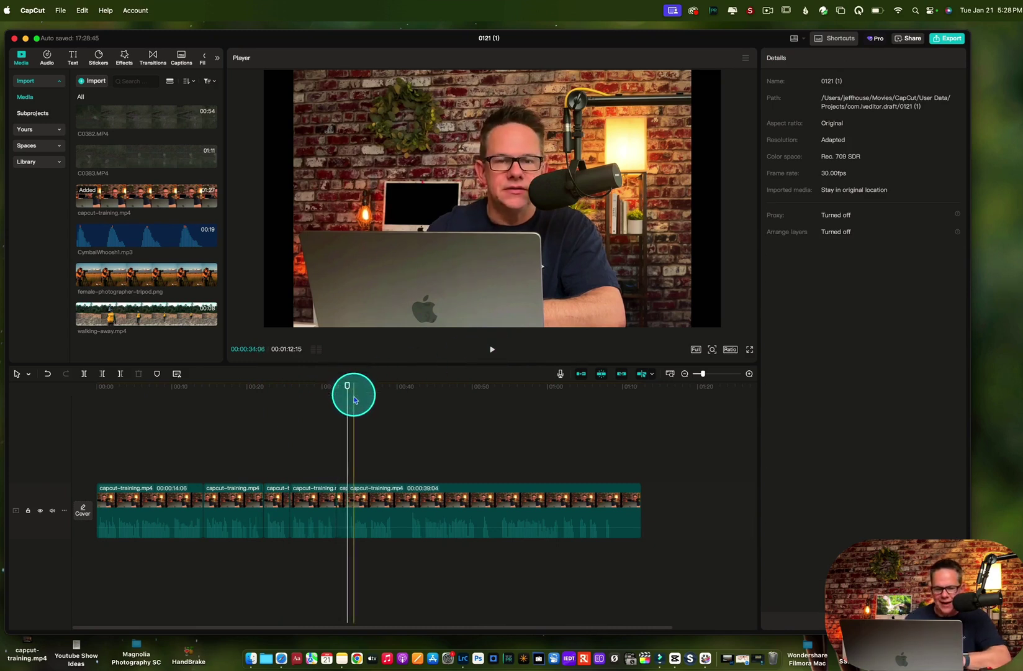
left_click(341, 516)
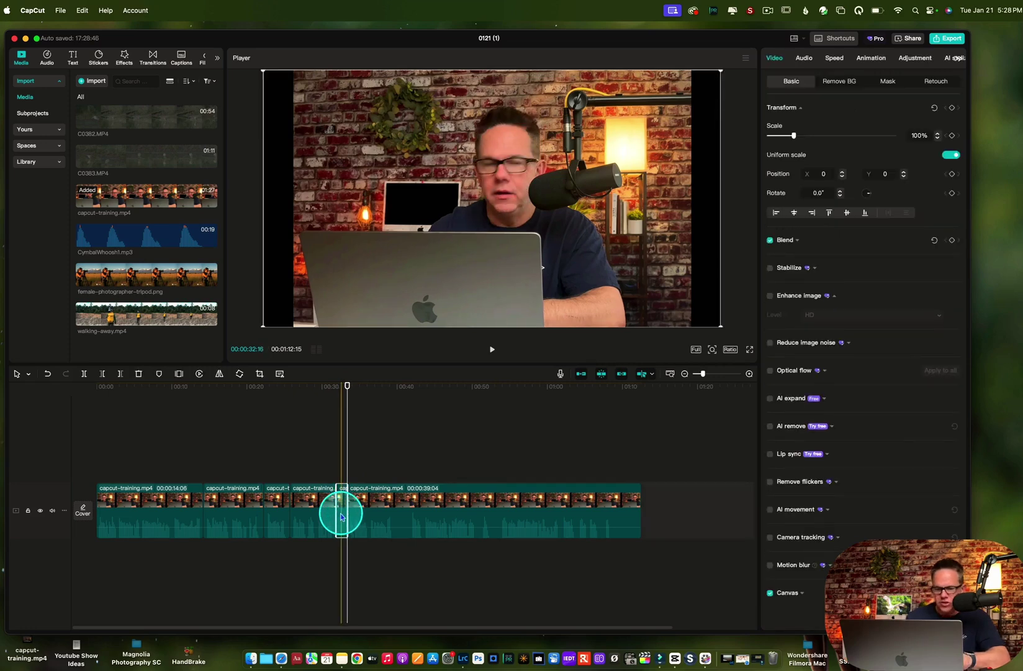
key("Delete")
- Play the remaining footage and scrub between 00:01:00:23 and 00:01:04:16 to review how the video ends
left_click(489, 349)
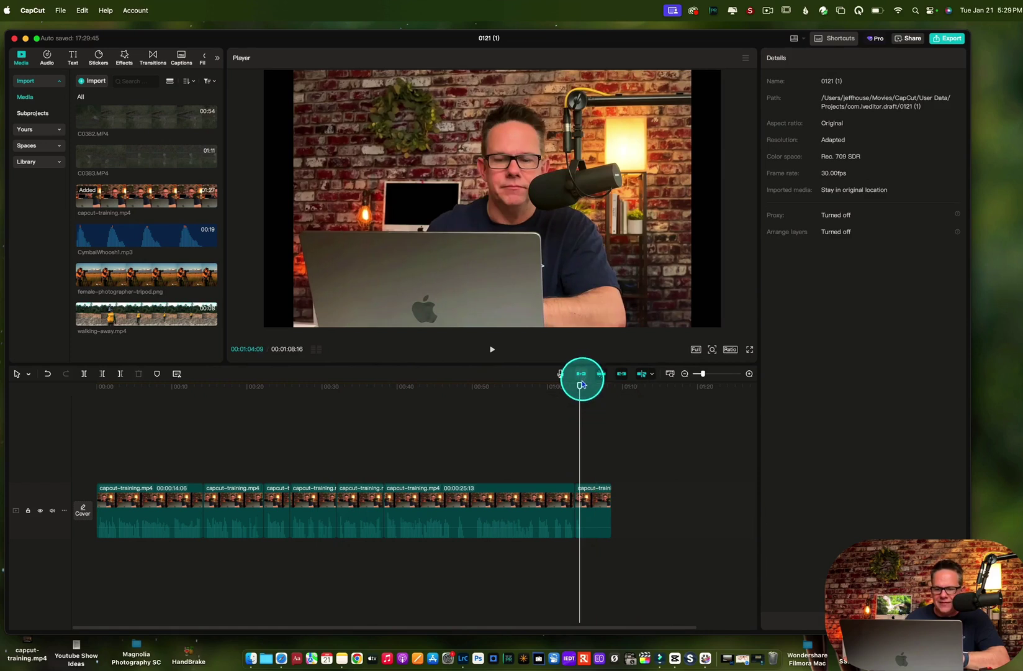
left_click_drag(582, 384, 552, 395)
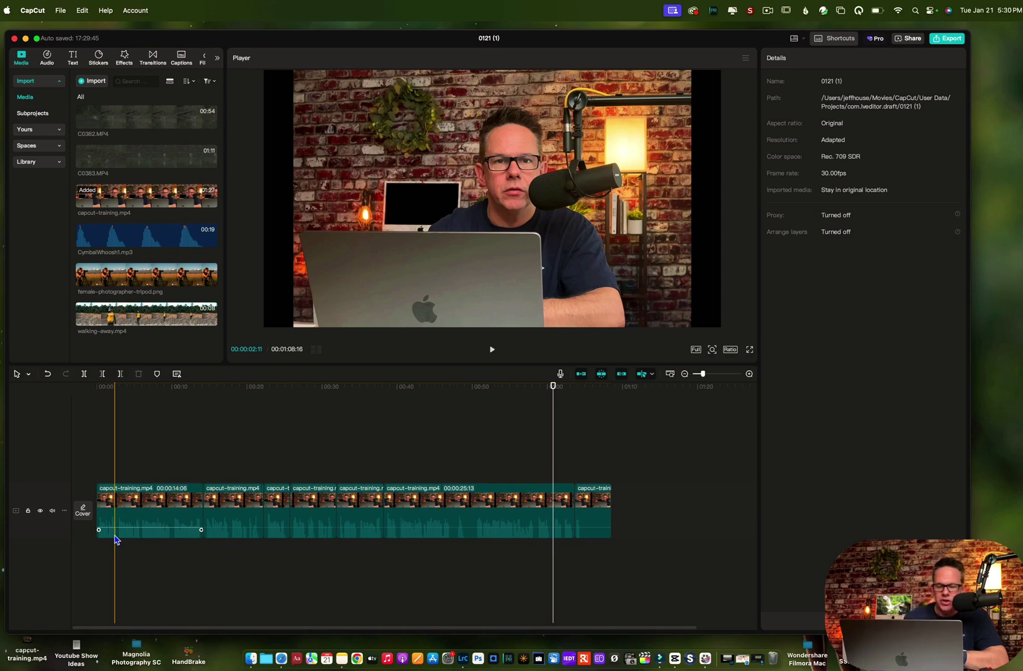
left_click(566, 522)
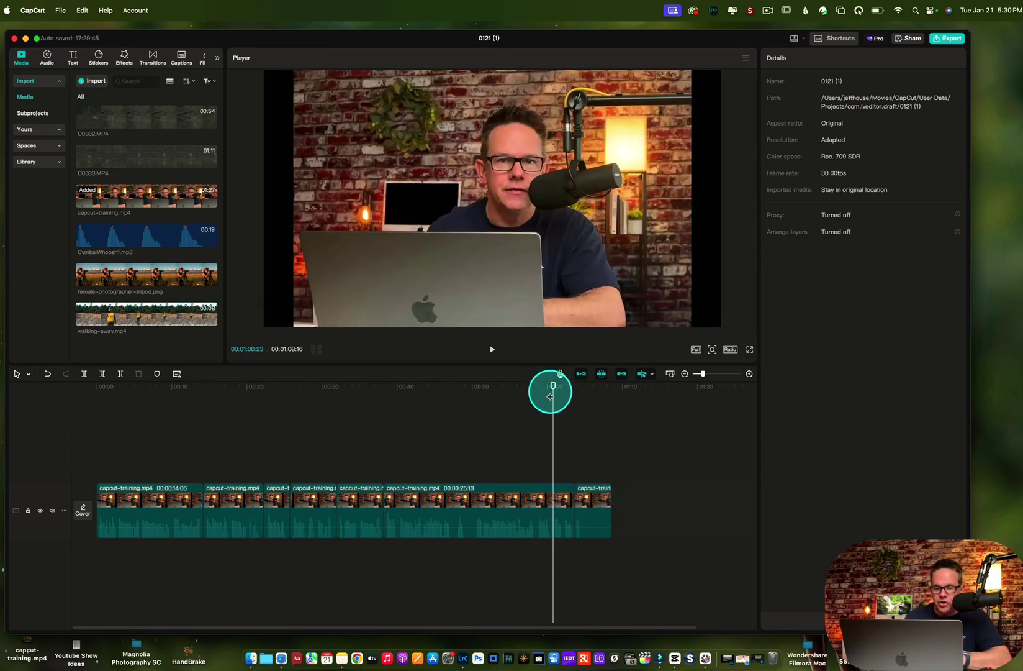
left_click_drag(552, 385, 582, 390)
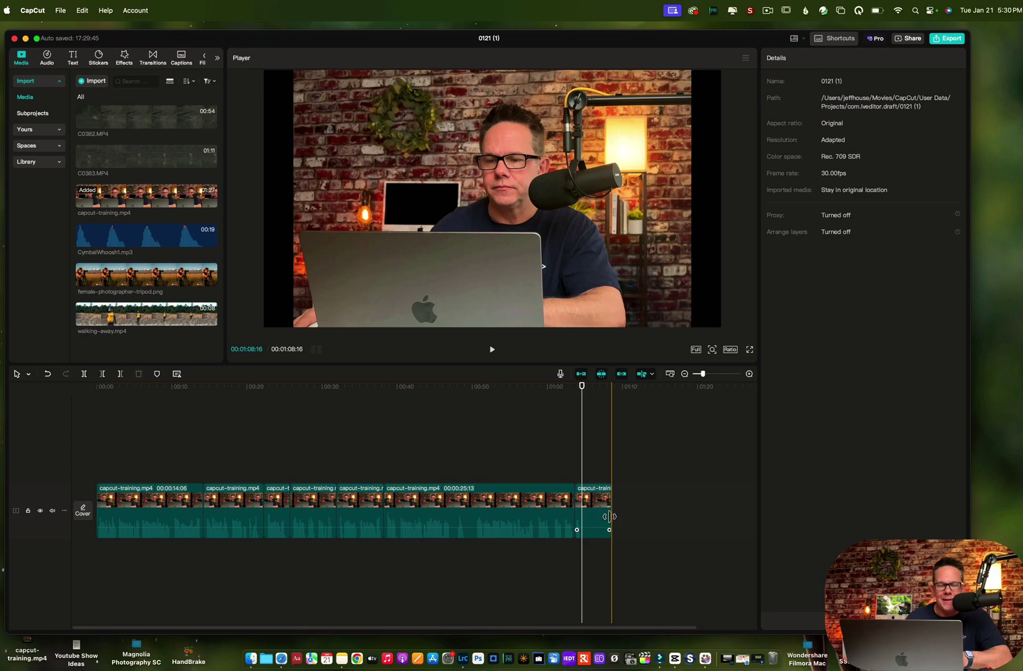
- Remove the short final segment of capcut-training.mp4 and extend the segment before it to a duration of 00:00:27:05
right_click(608, 517)
left_click(607, 517)
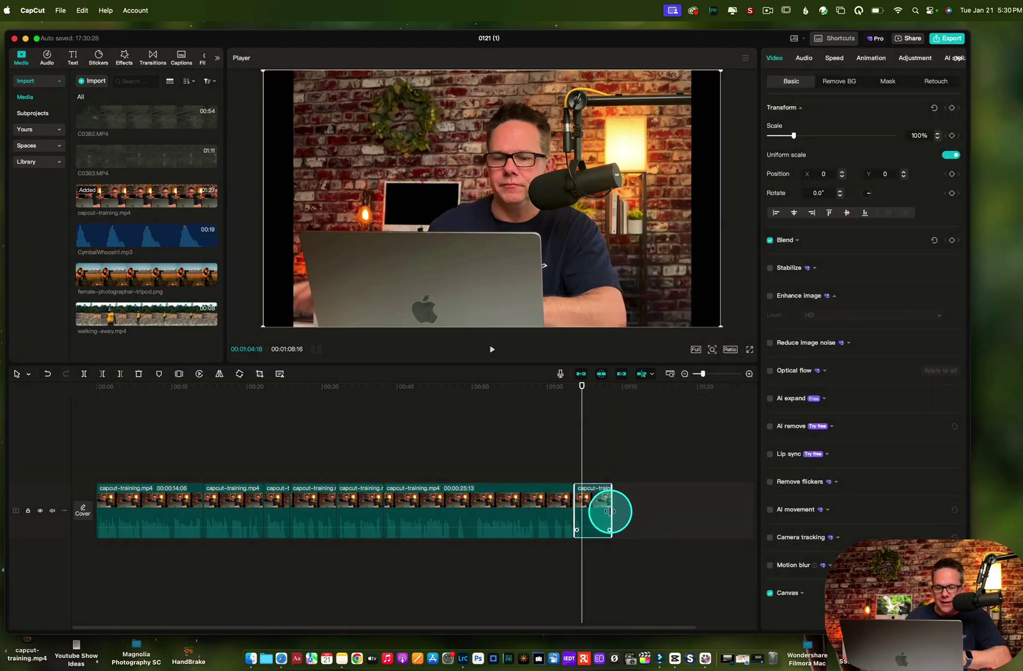
left_click_drag(610, 513, 571, 513)
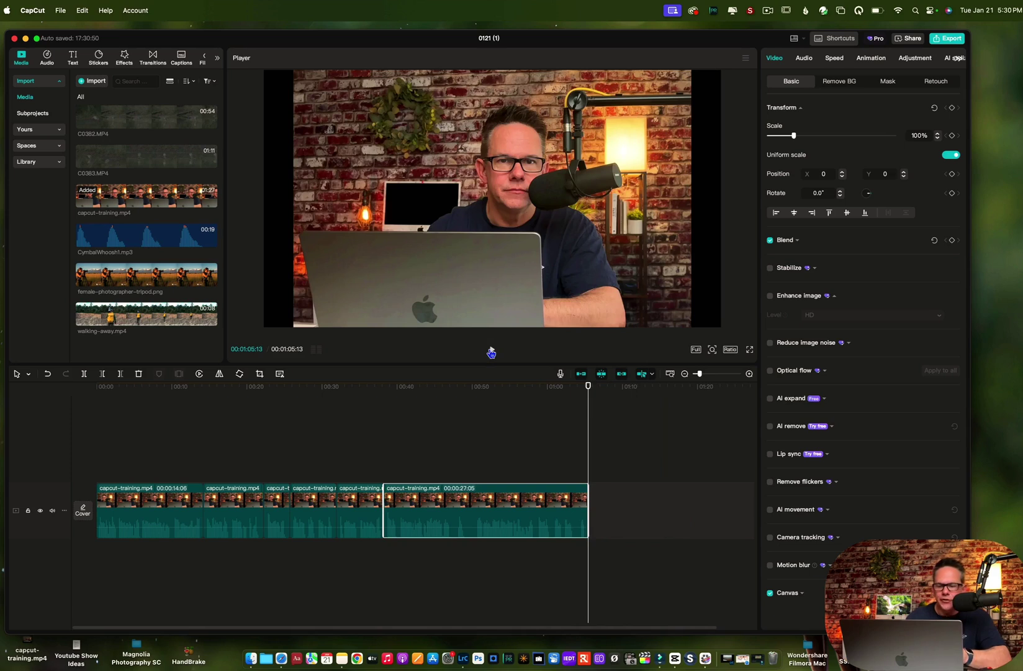
left_click(482, 352)
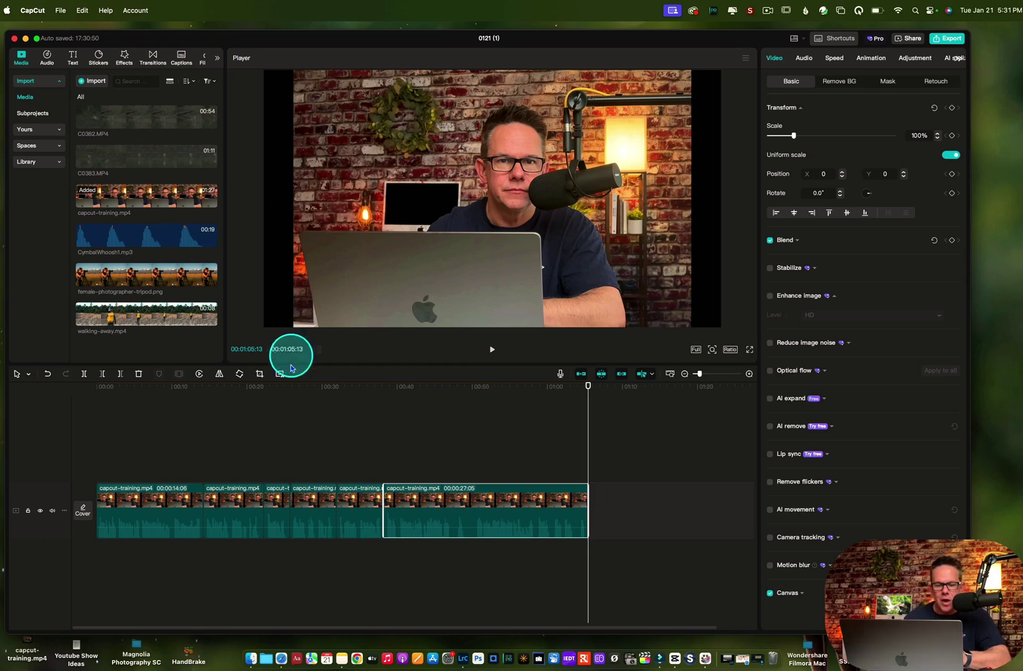
- Color-adjust all capcut-training.mp4 segments together with Saturation 8, Exposure 4, Contrast 6 and Highlight -8
left_click(284, 410)
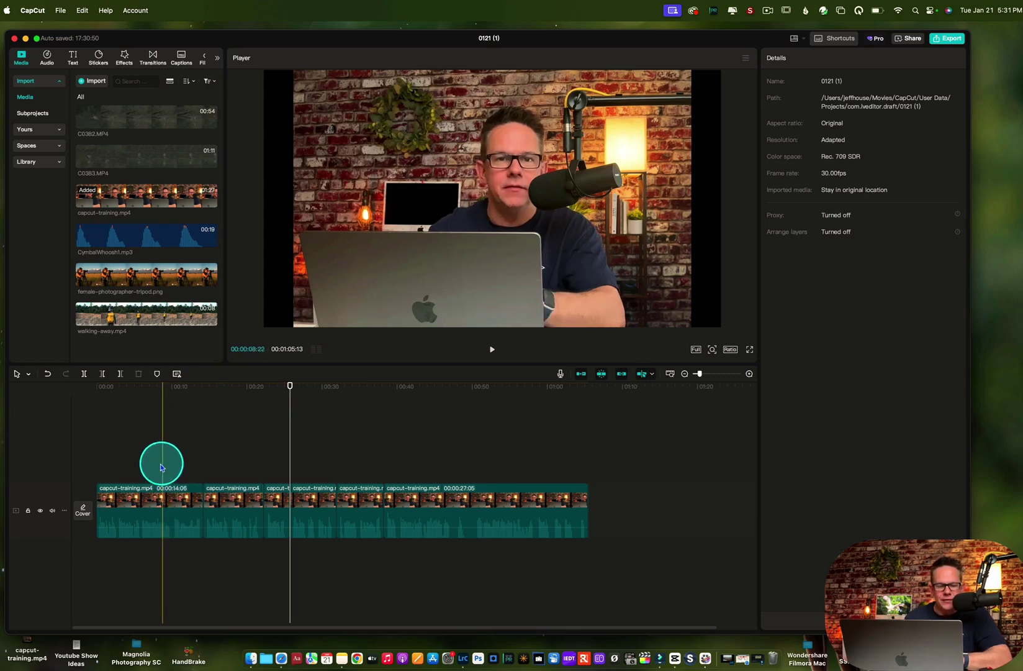
left_click_drag(131, 458, 579, 505)
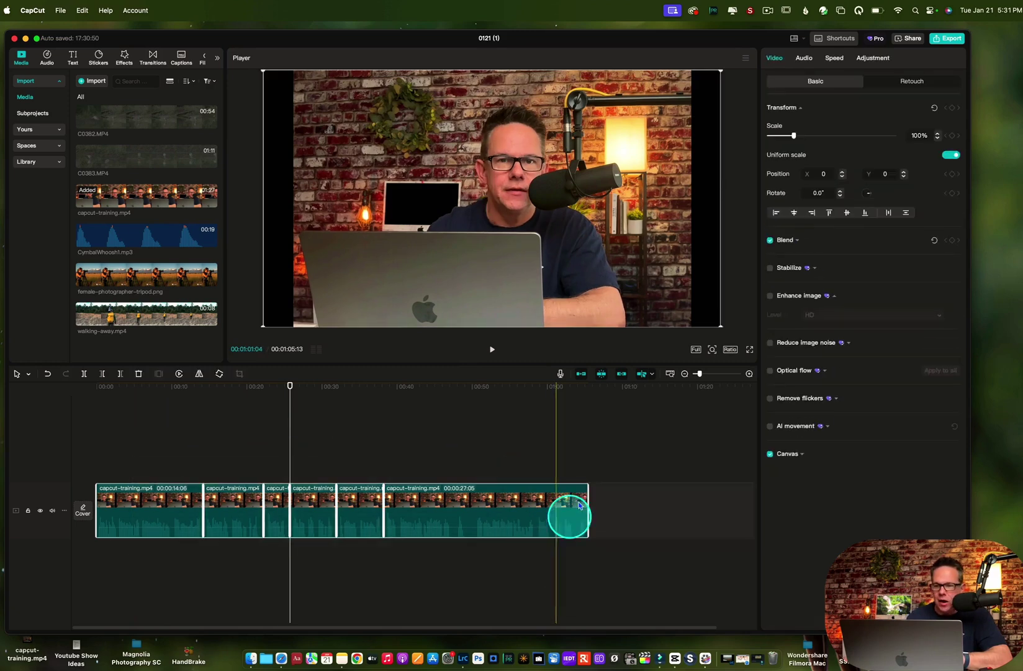
left_click(872, 58)
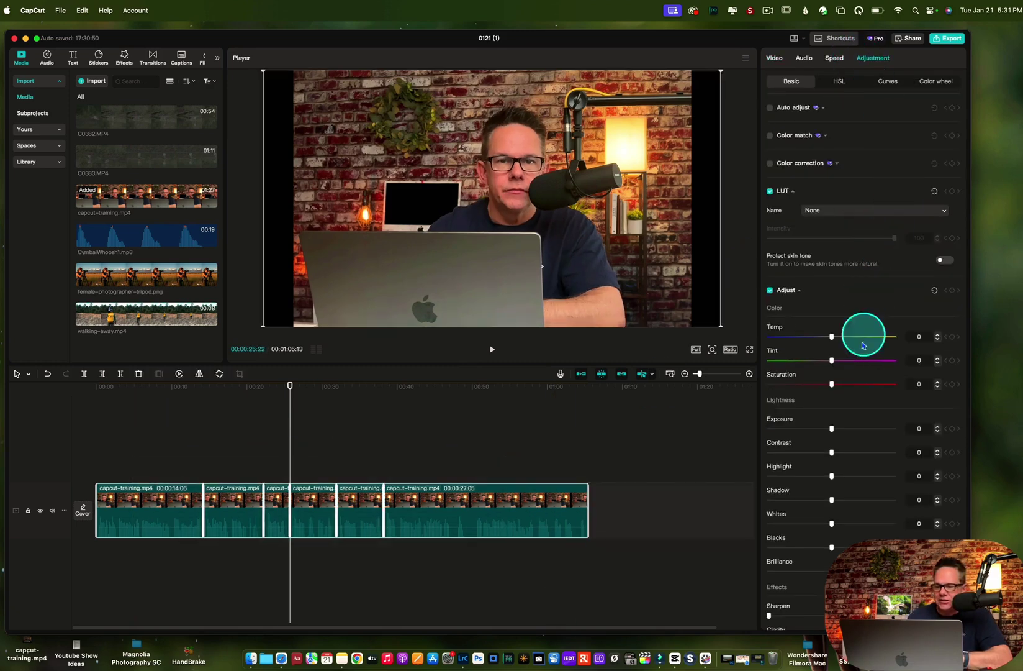
left_click_drag(832, 383, 842, 385)
left_click_drag(832, 429, 839, 452)
left_click_drag(831, 476, 772, 479)
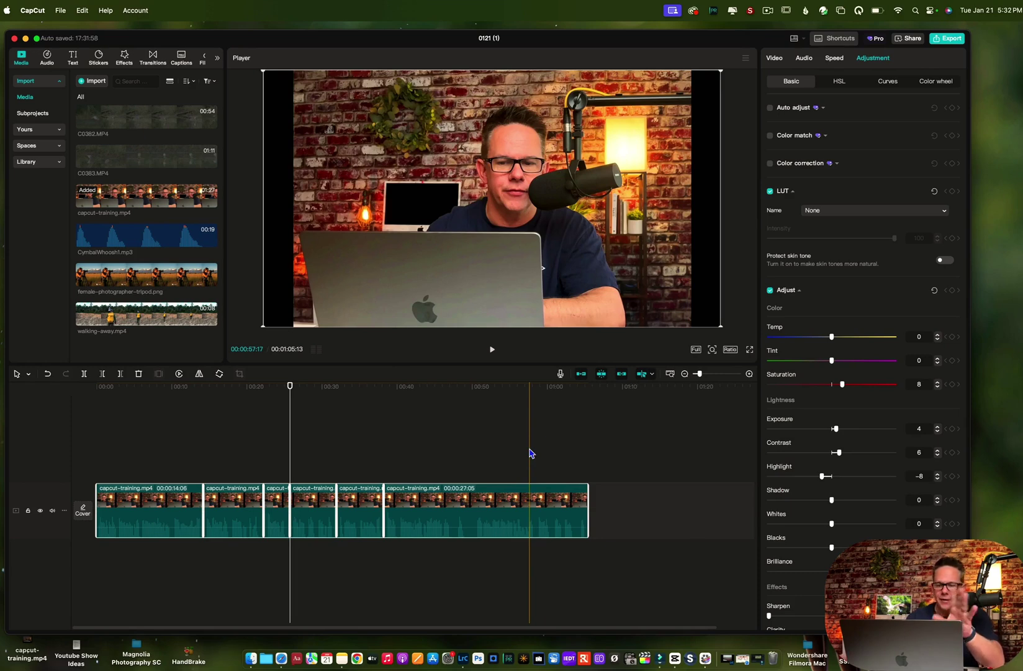
left_click_drag(529, 448, 543, 443)
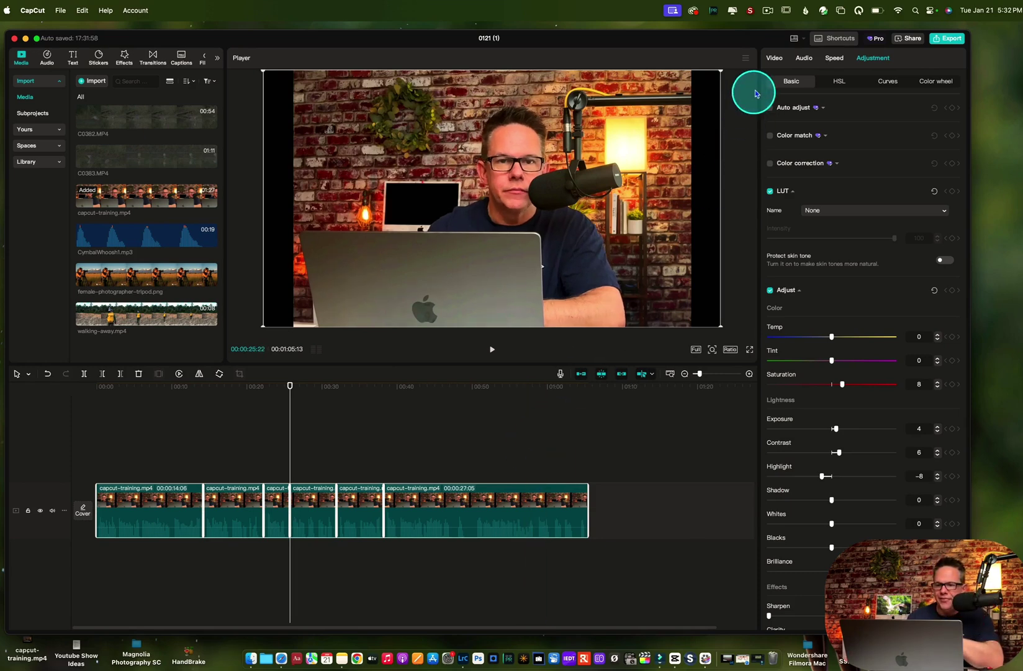
left_click(776, 58)
left_click(371, 445)
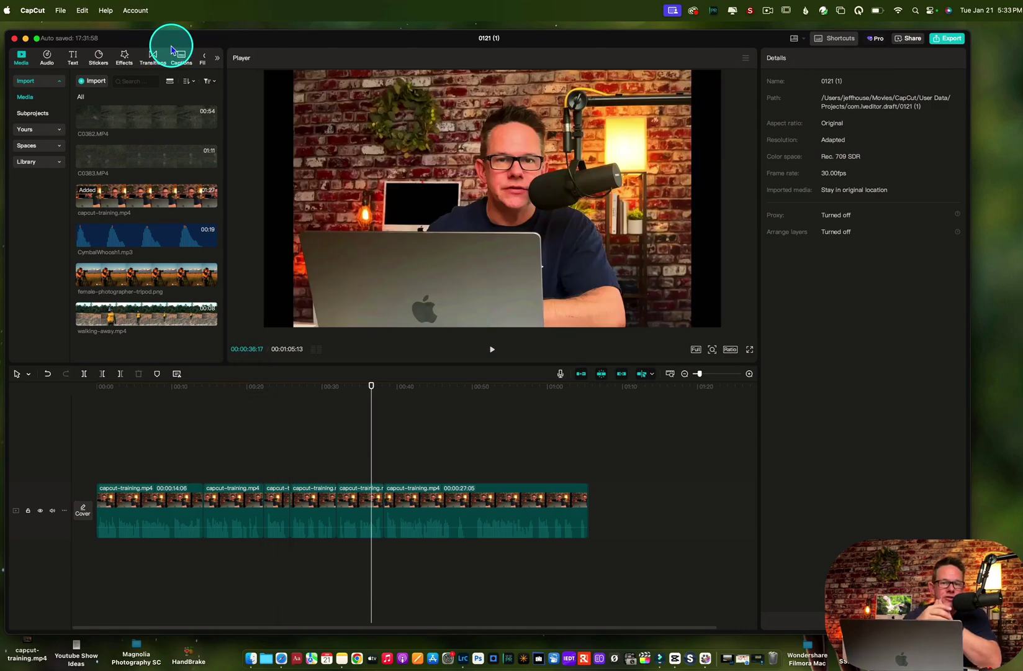
- Add the Vlog track Morning Happy Background Music beneath the footage, trimmed about 1.5 seconds at its start and aligned to the timeline's beginning
left_click(172, 50)
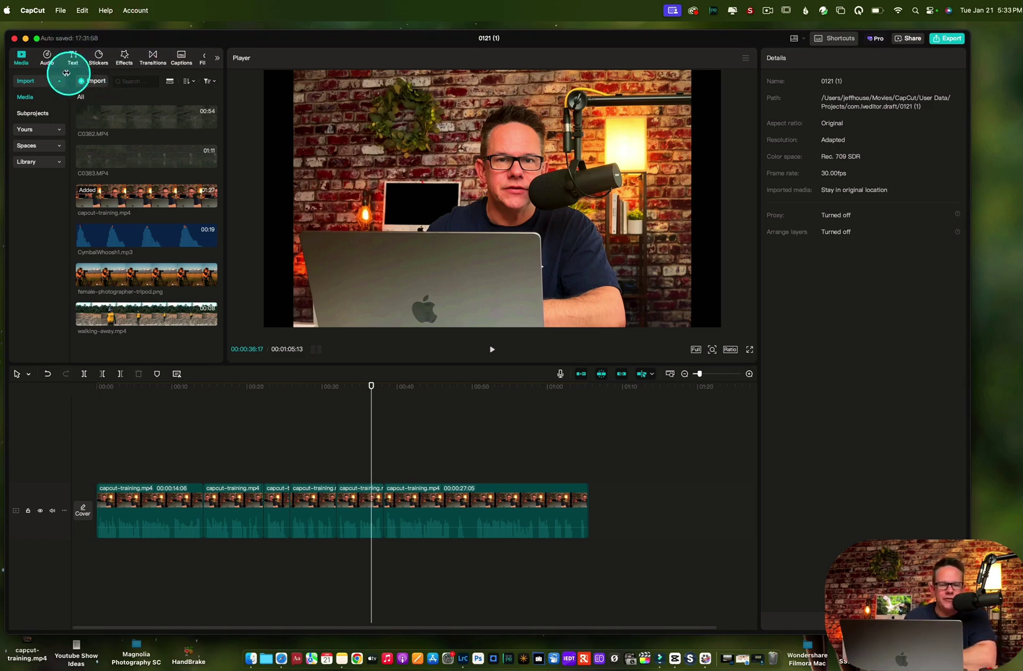
left_click(46, 55)
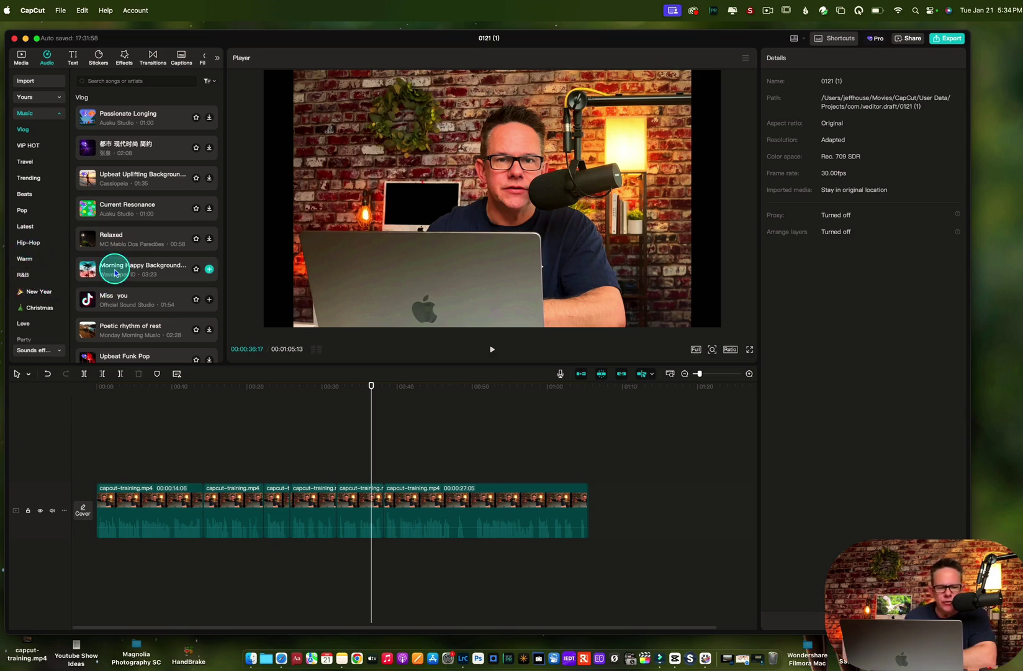
left_click_drag(115, 268, 103, 554)
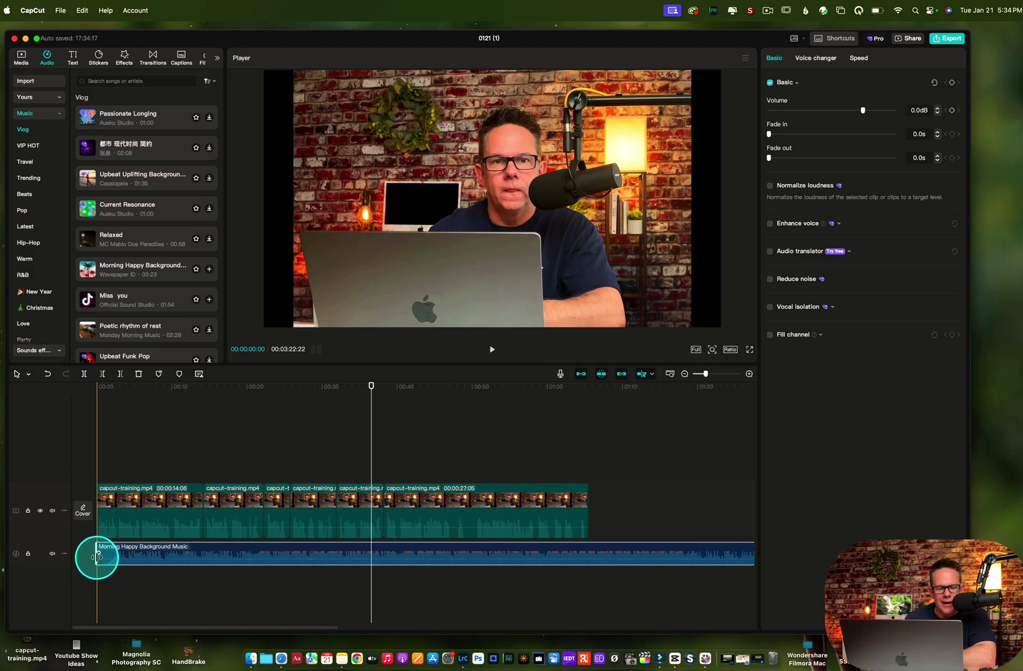
left_click_drag(102, 557, 109, 555)
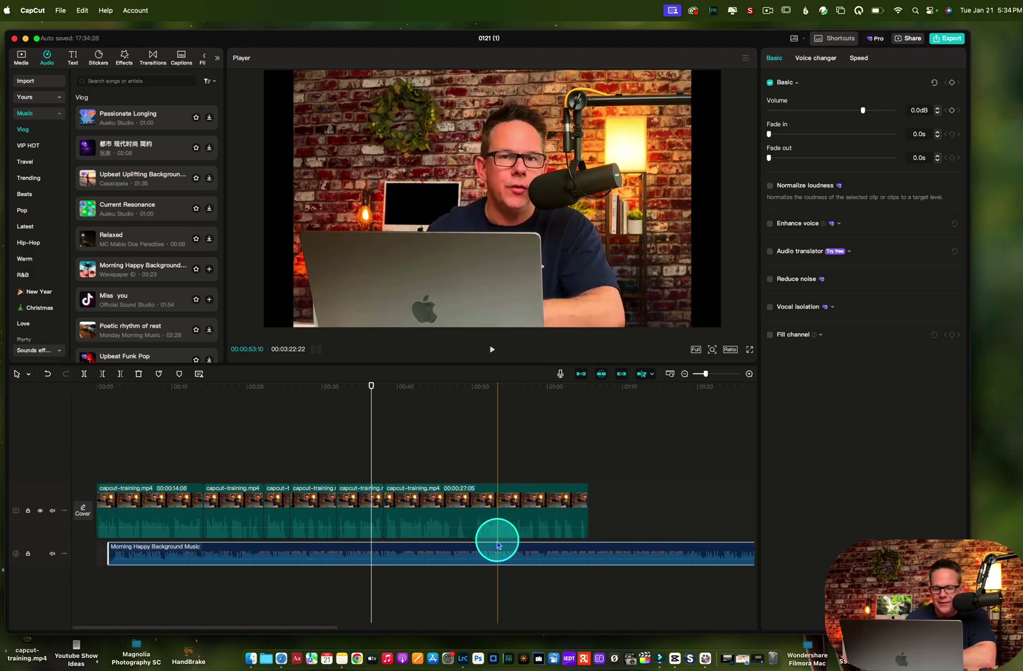
left_click_drag(494, 544, 484, 547)
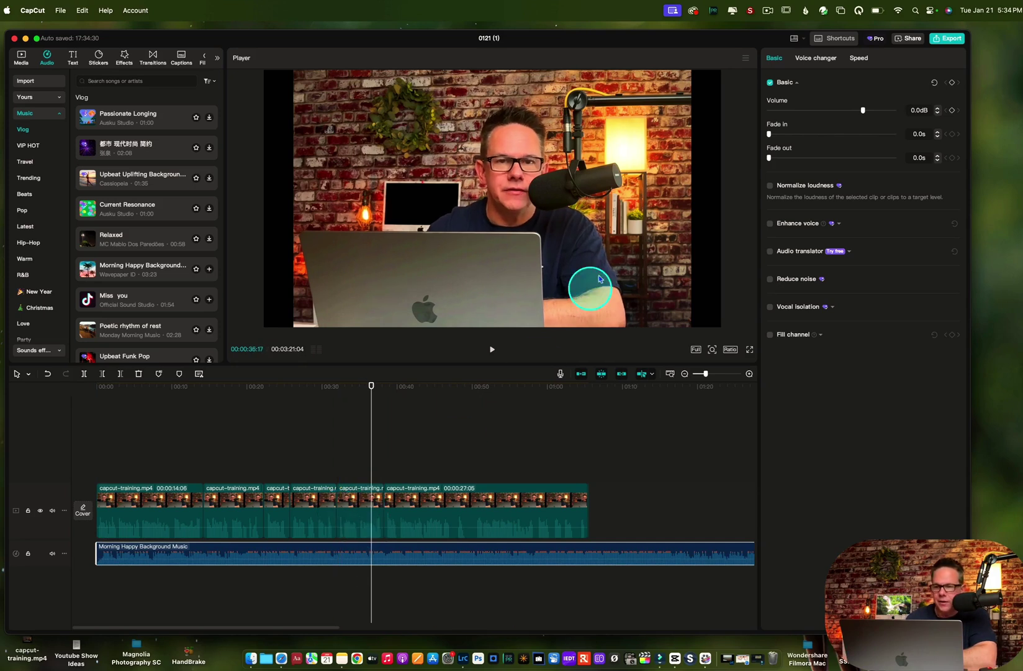
- Mute all capcut-training.mp4 segments together by setting their volume to -∞ dB
left_click(165, 461)
left_click(496, 509)
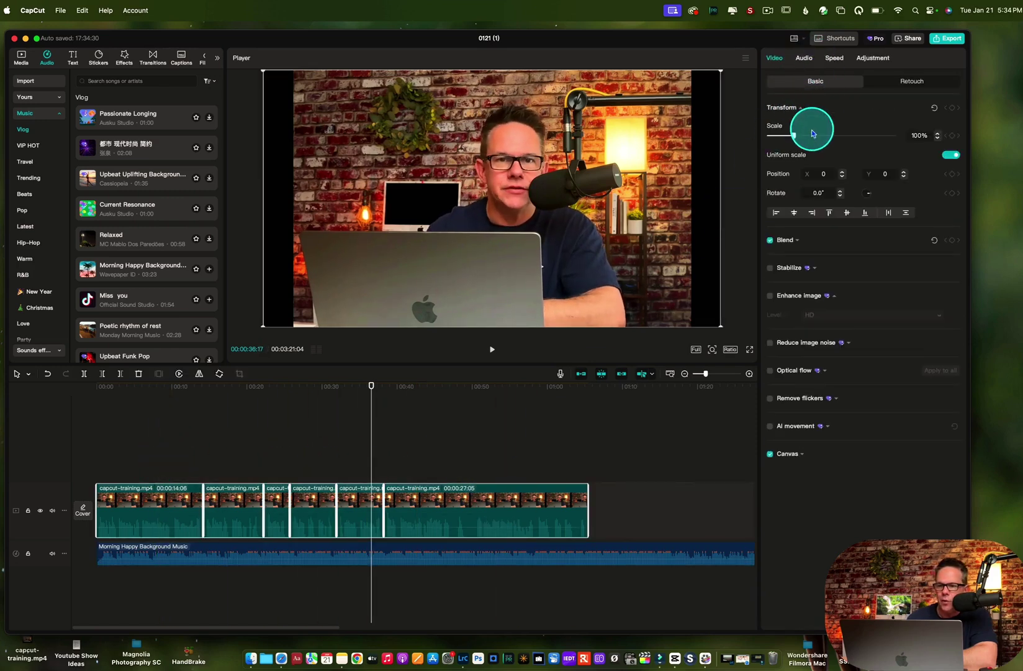
left_click(808, 64)
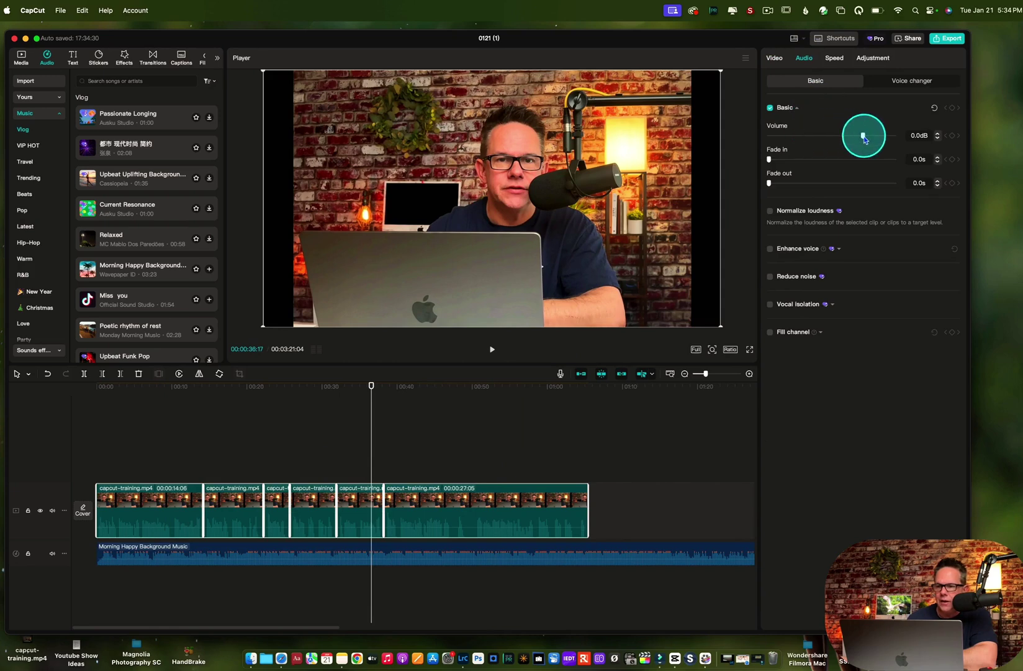
left_click_drag(861, 134, 760, 135)
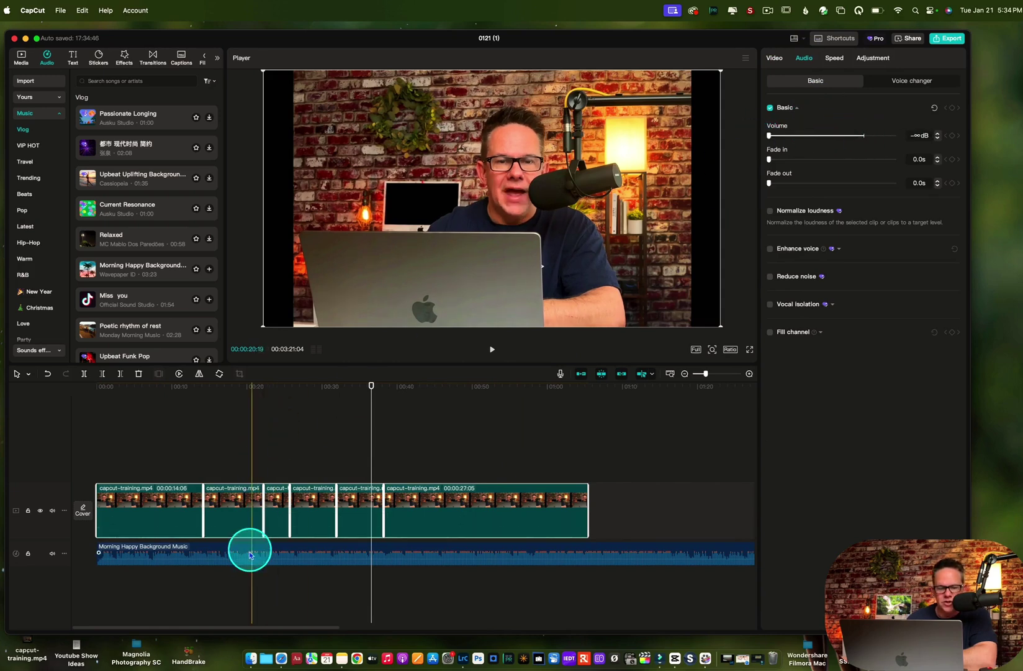
- Lower the volume of Morning Happy Background Music to -8.6 dB and set its fade-in to 0.0 s
left_click(298, 553)
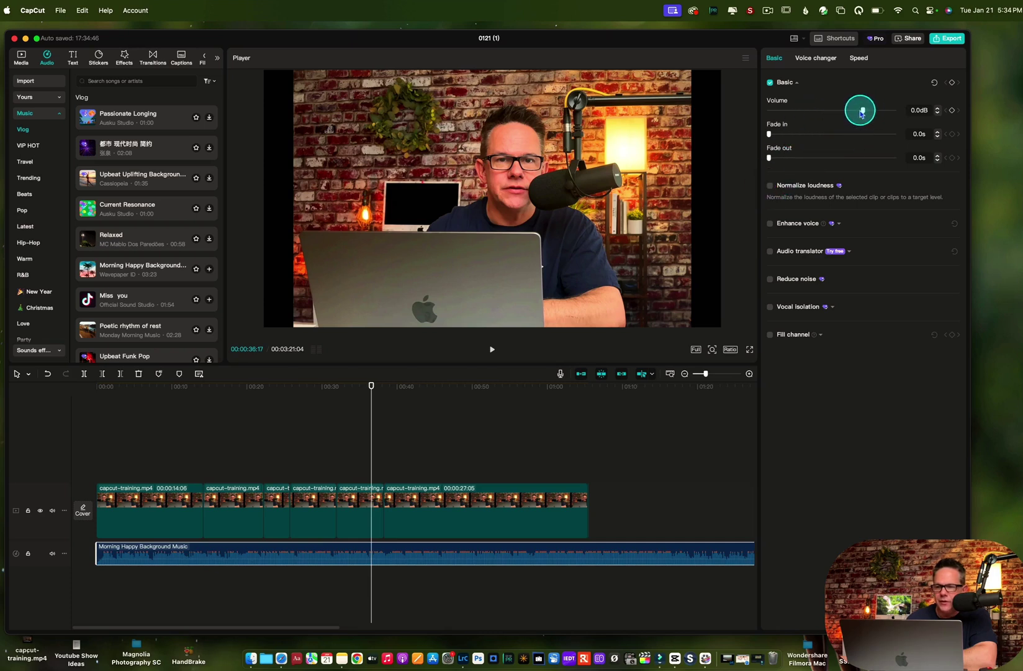
left_click_drag(861, 110, 848, 114)
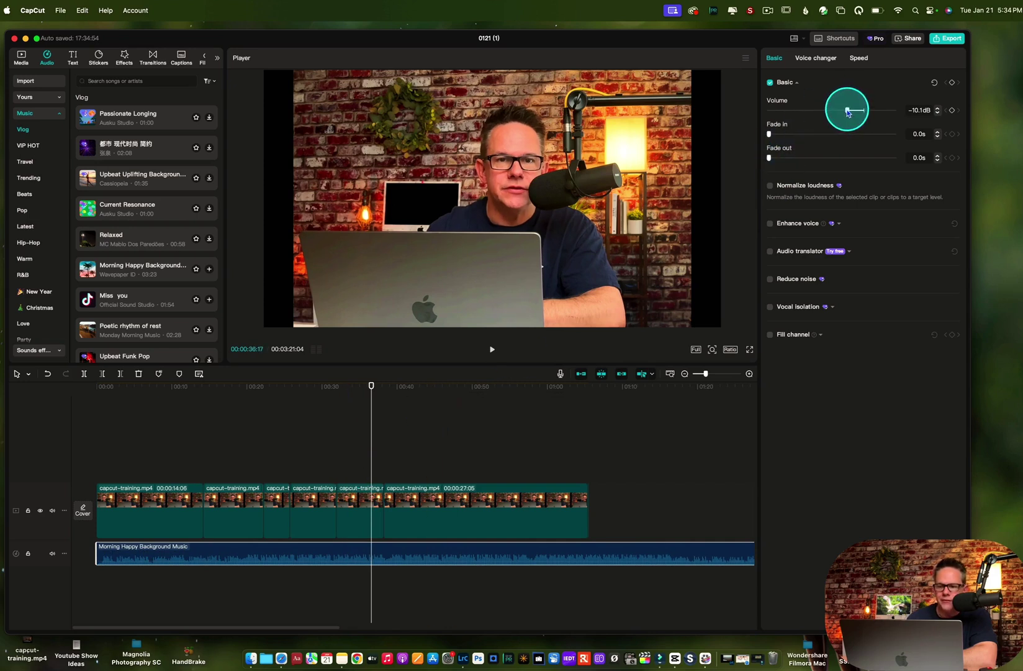
left_click_drag(272, 558, 277, 561)
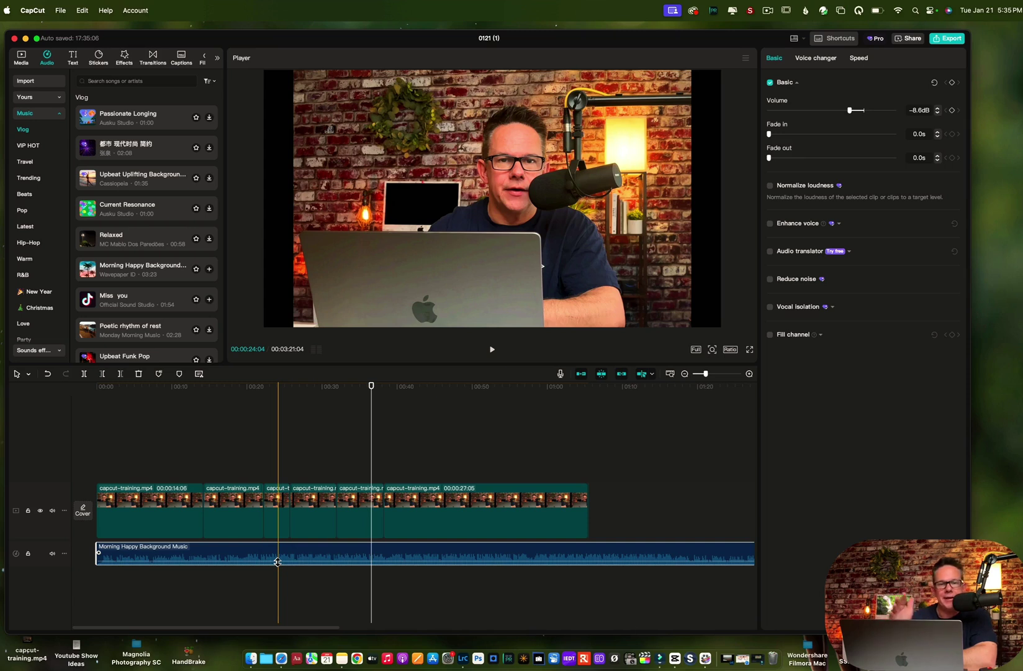
left_click(281, 563)
mouse_move(770, 133)
left_mouse_down()
mouse_move(781, 140)
mouse_move(760, 139)
left_mouse_up()
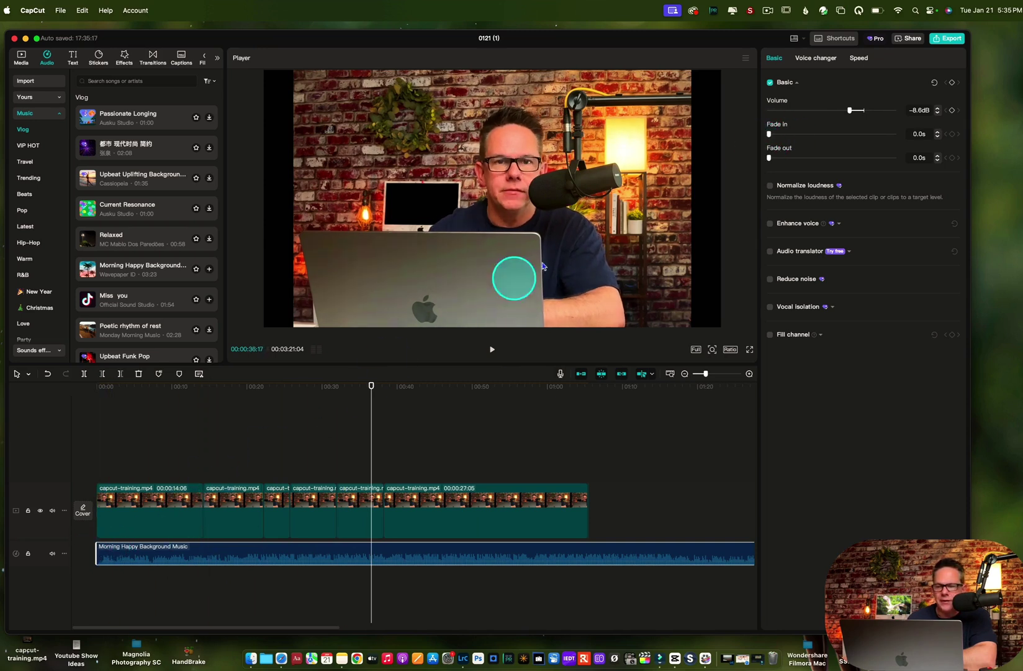
- Try a 9.4 s fade-in on Morning Happy Background Music and reset it to 0.0 s
mouse_move(771, 135)
left_mouse_down()
mouse_move(905, 121)
mouse_move(784, 141)
mouse_move(770, 134)
left_mouse_up()
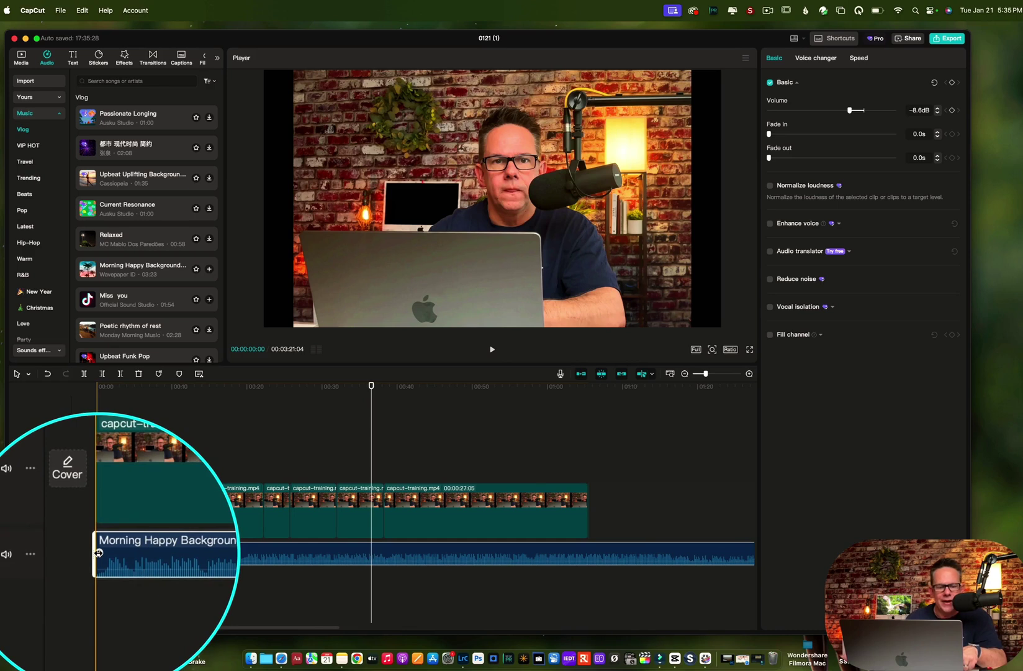
left_click_drag(98, 546, 172, 555)
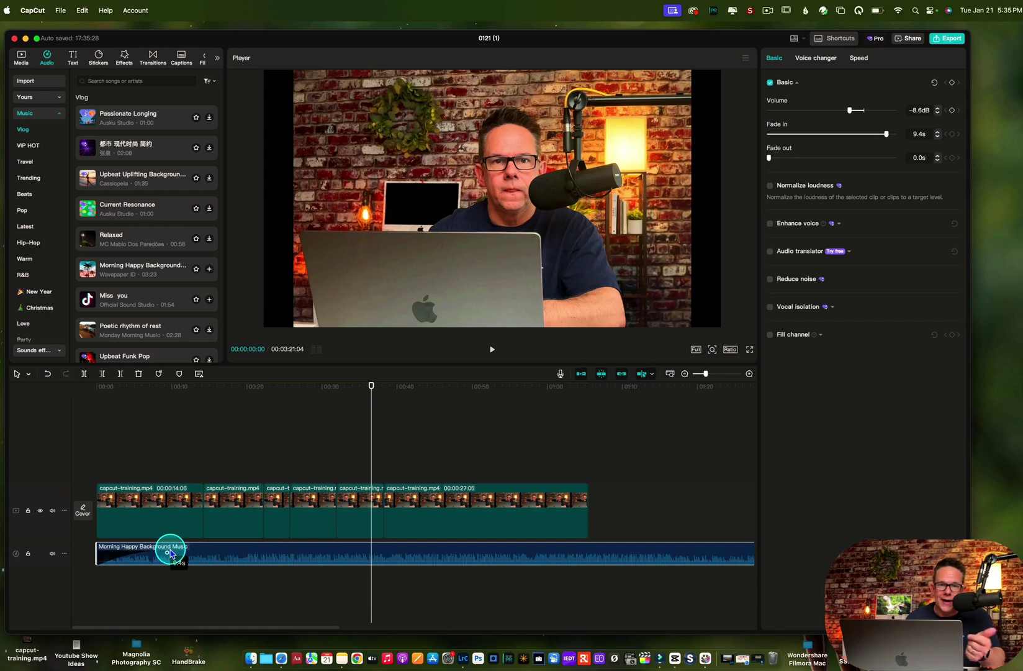
left_click_drag(170, 551, 97, 549)
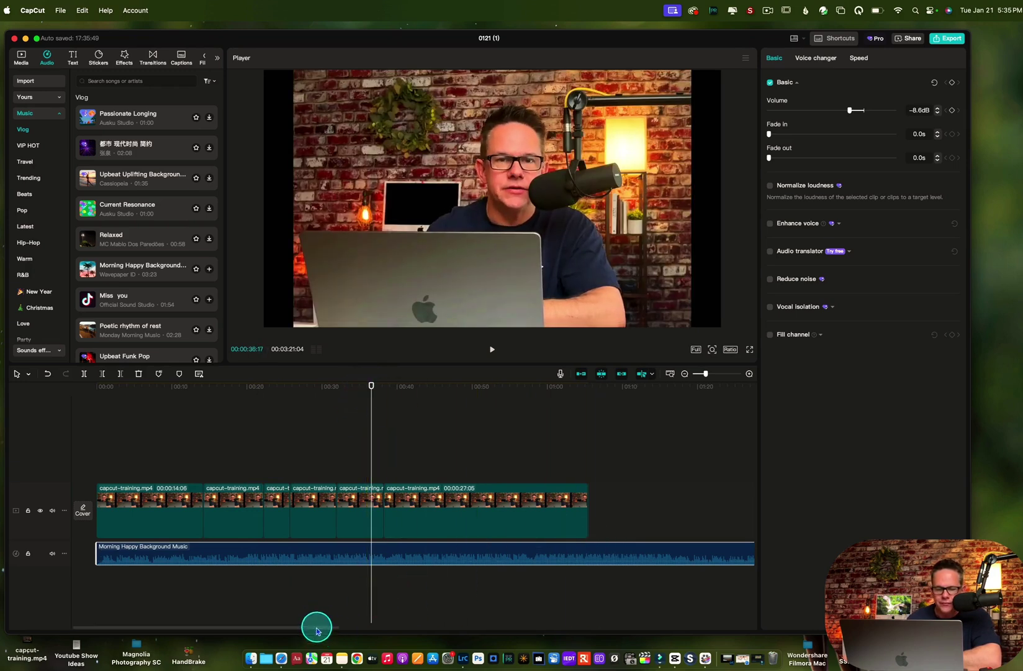
- Trim Morning Happy Background Music to end with the last capcut-training.mp4 segment and set its fade-out to 10.0 s
left_click_drag(315, 626, 712, 602)
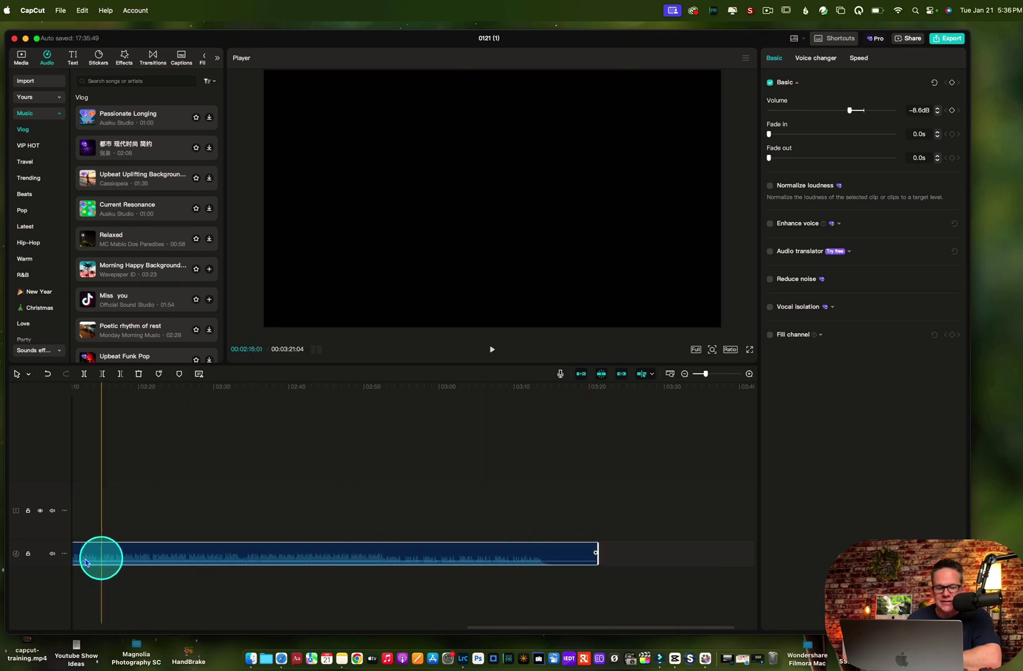
left_click_drag(514, 629, 240, 650)
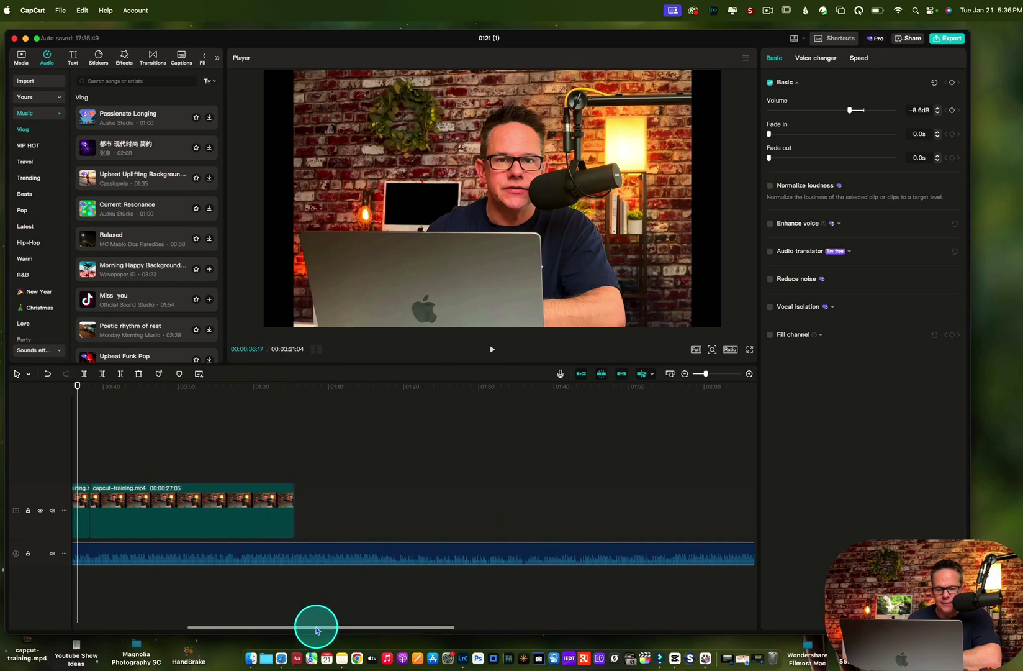
left_click_drag(316, 626, 278, 628)
left_click_drag(159, 383, 380, 390)
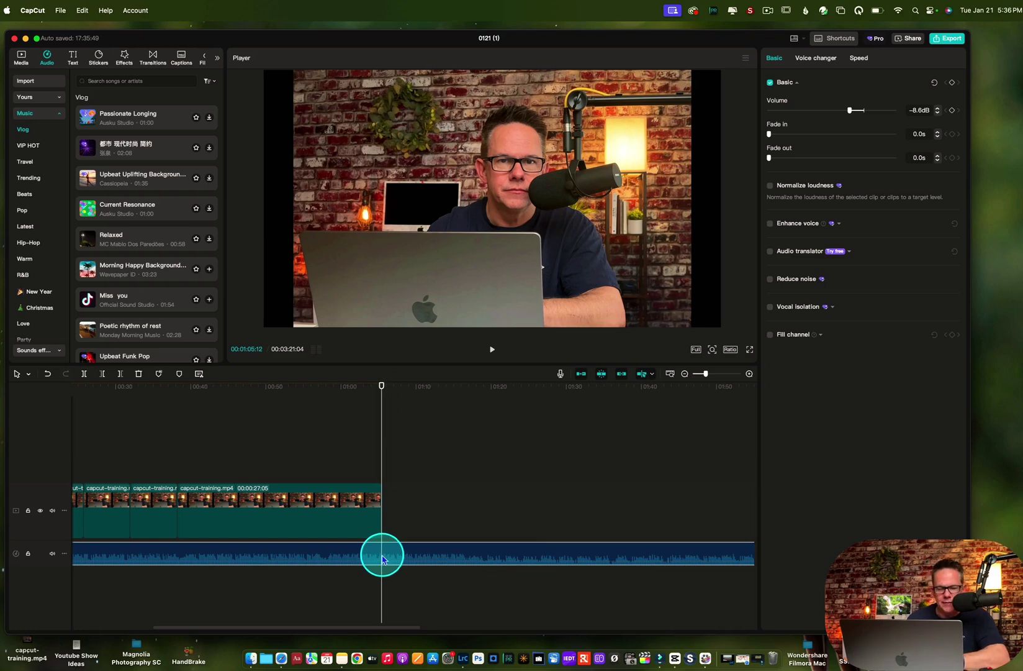
key("super+b")
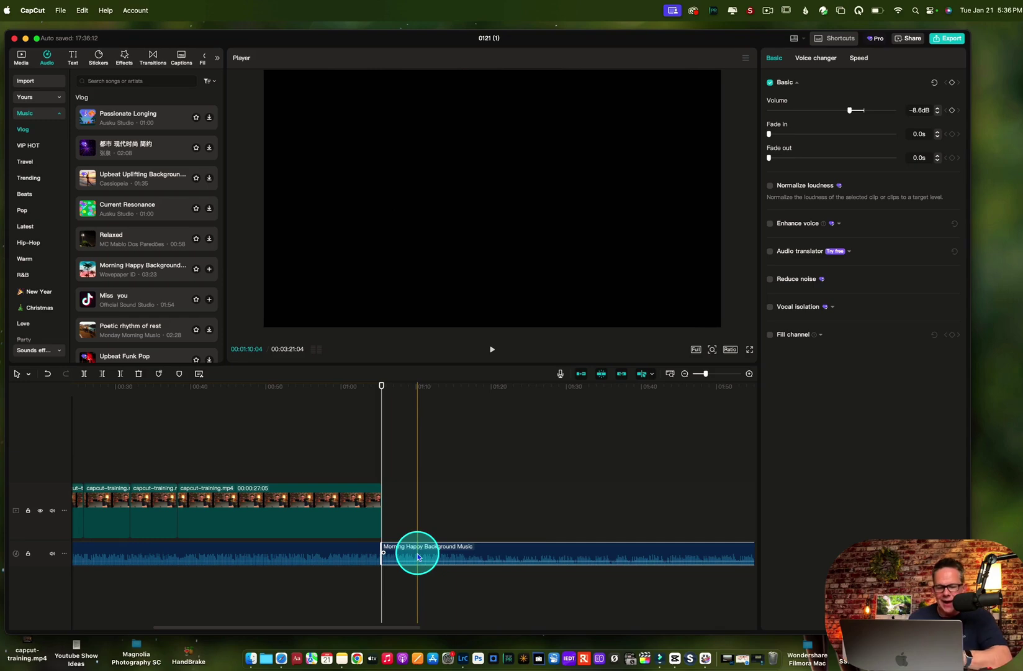
key("Delete")
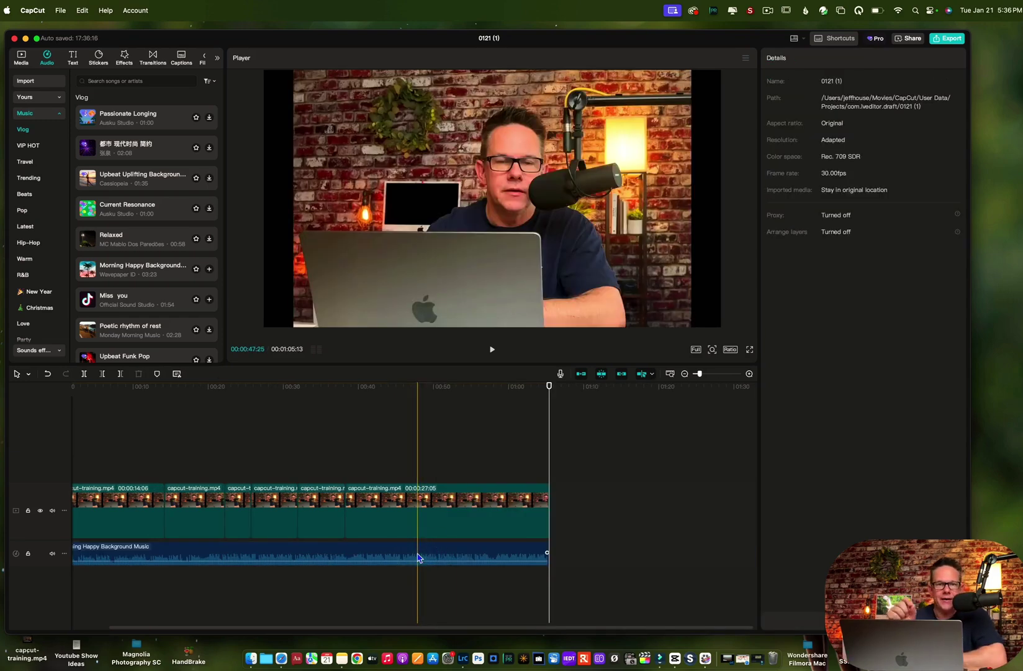
left_click(545, 552)
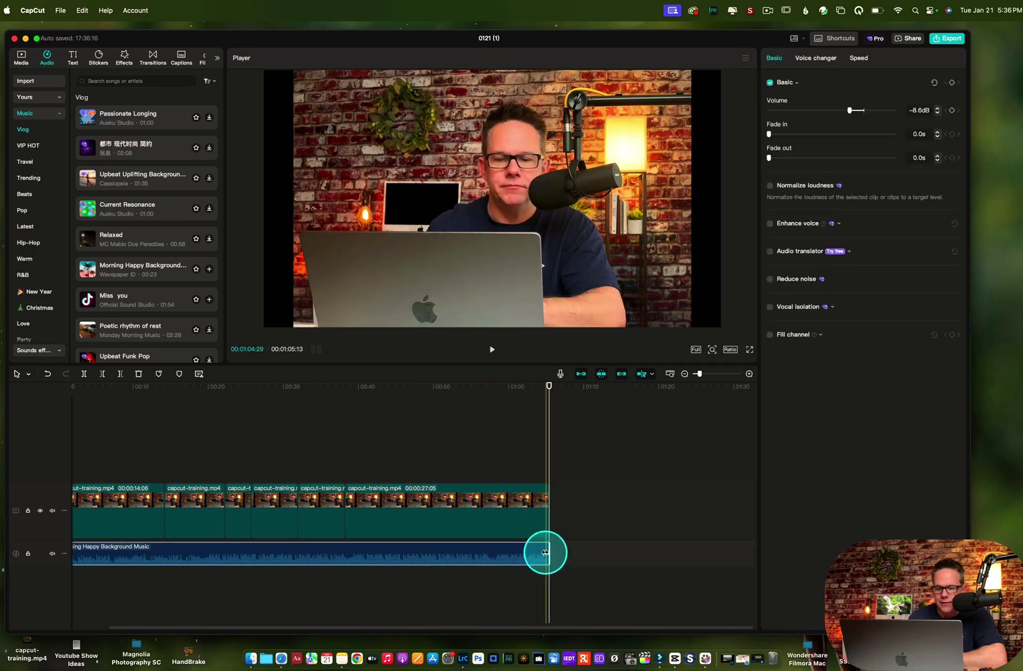
left_click_drag(545, 552, 459, 560)
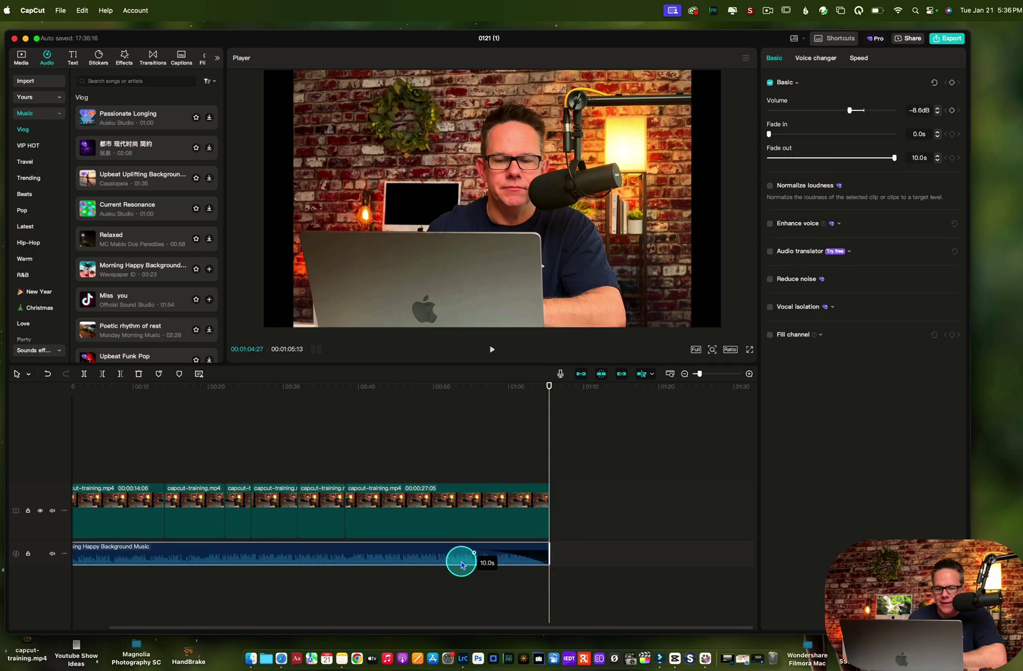
- Play back the beginning and the end of the timeline to check the background music and its fade-out
left_click_drag(548, 383, 10, 475)
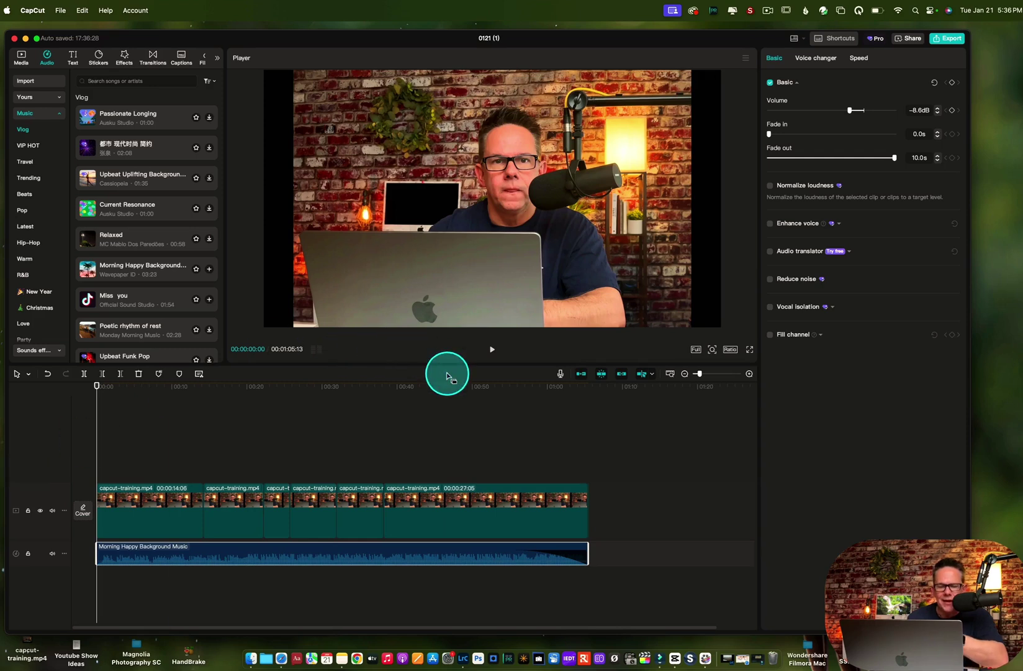
left_click(492, 349)
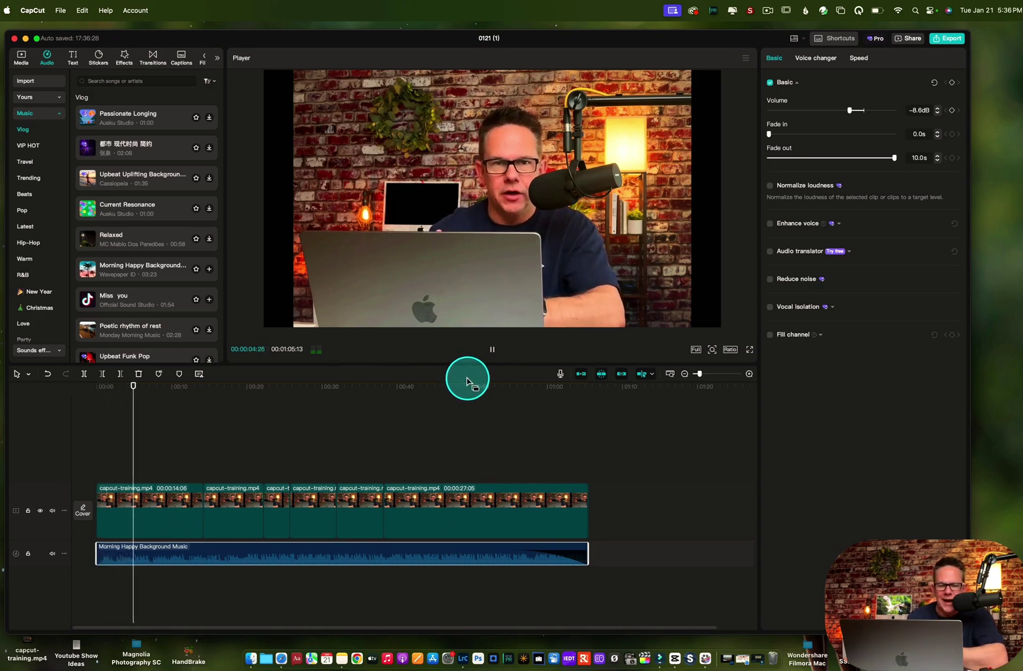
left_click(491, 349)
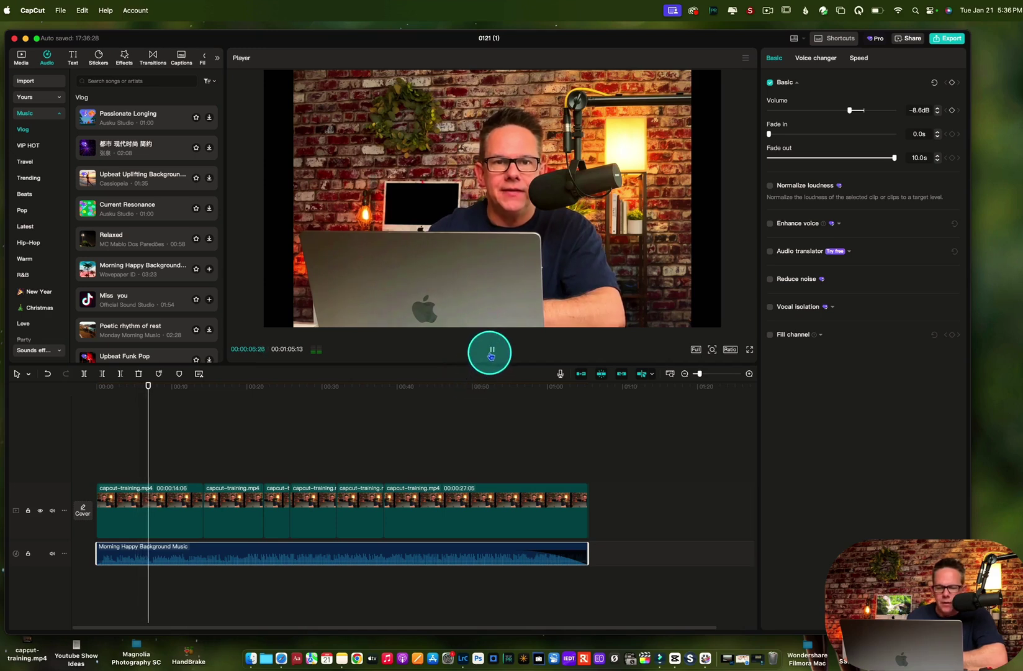
left_click(185, 385)
left_click_drag(206, 388, 519, 375)
left_click(491, 348)
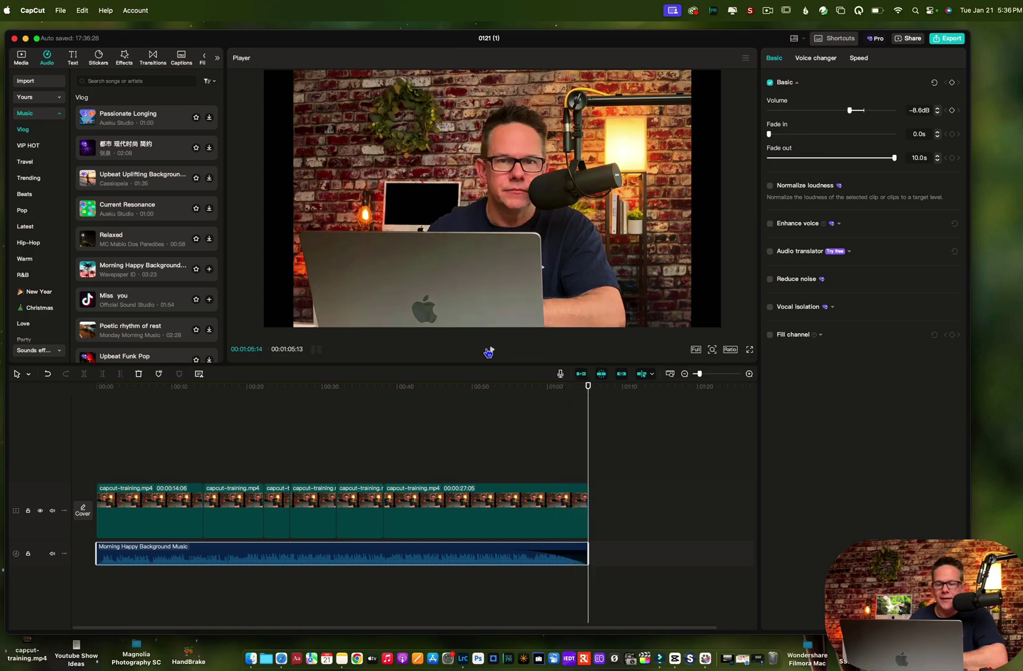
left_click(490, 351)
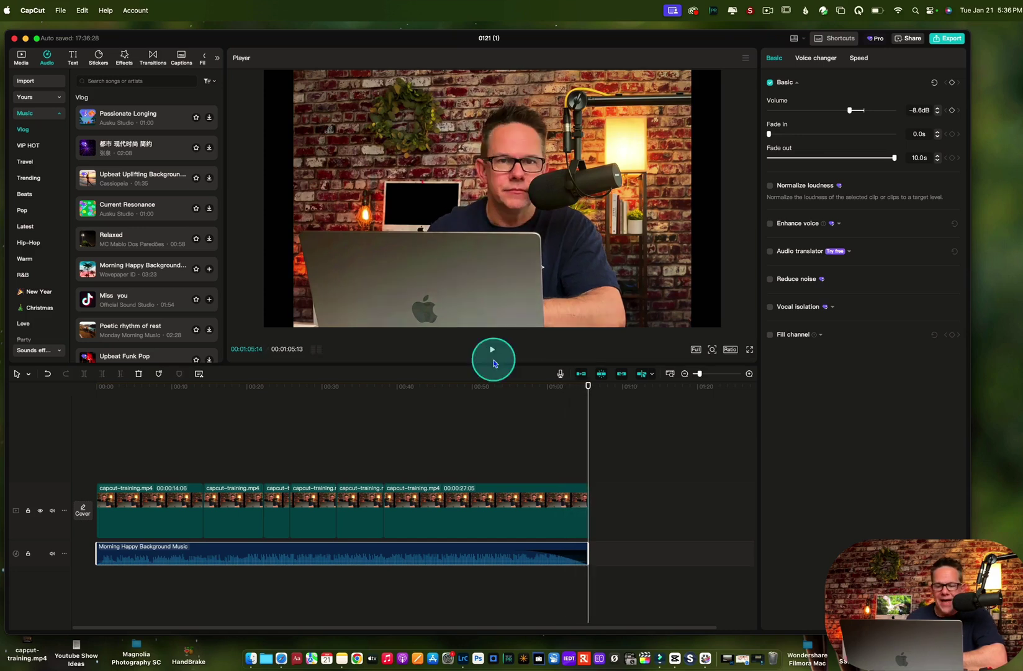
left_click(501, 432)
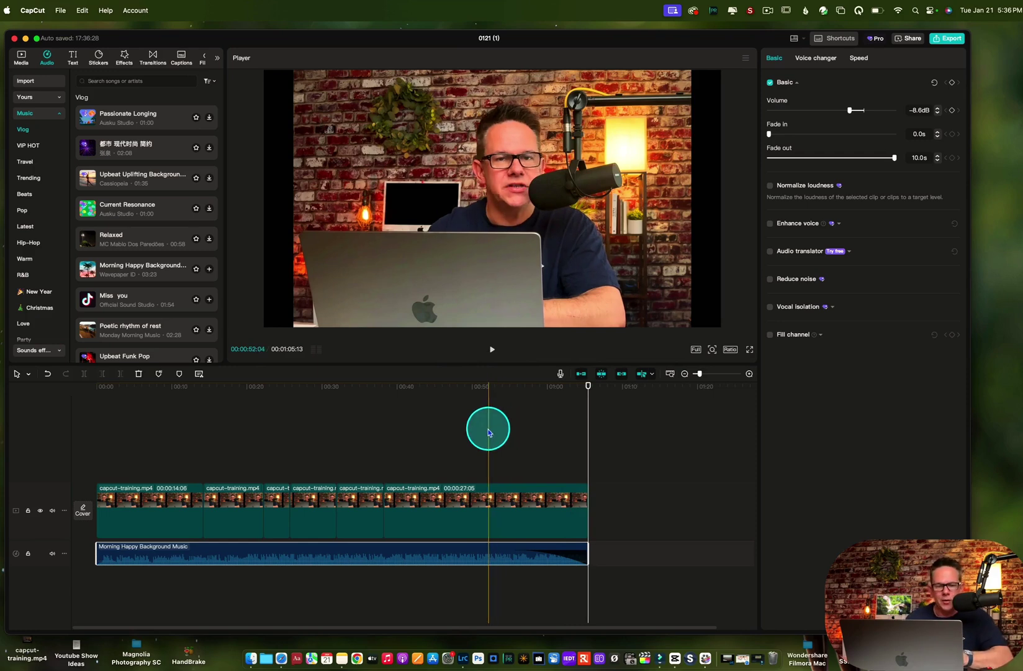
- Delete all capcut-training.mp4 segments and the background music from the timeline
left_click(27, 60)
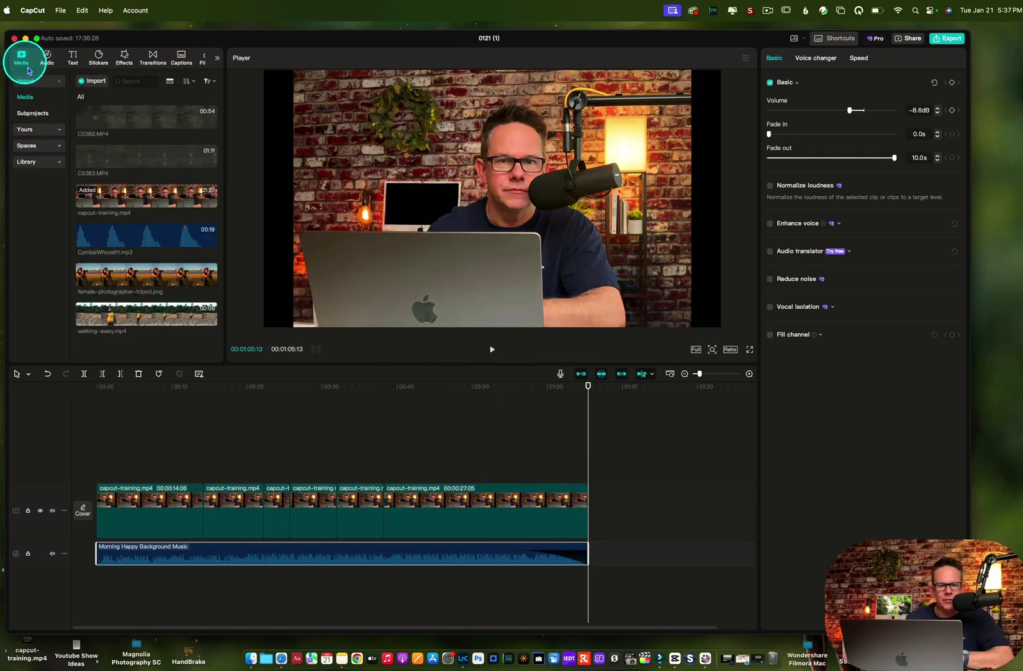
left_click_drag(109, 457, 628, 559)
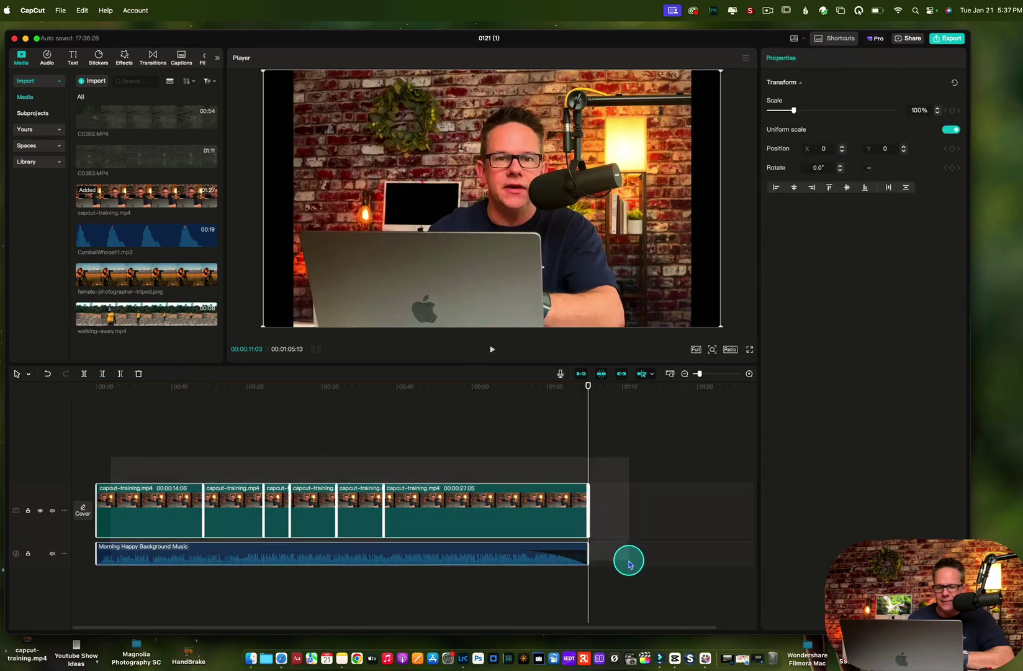
key("Delete")
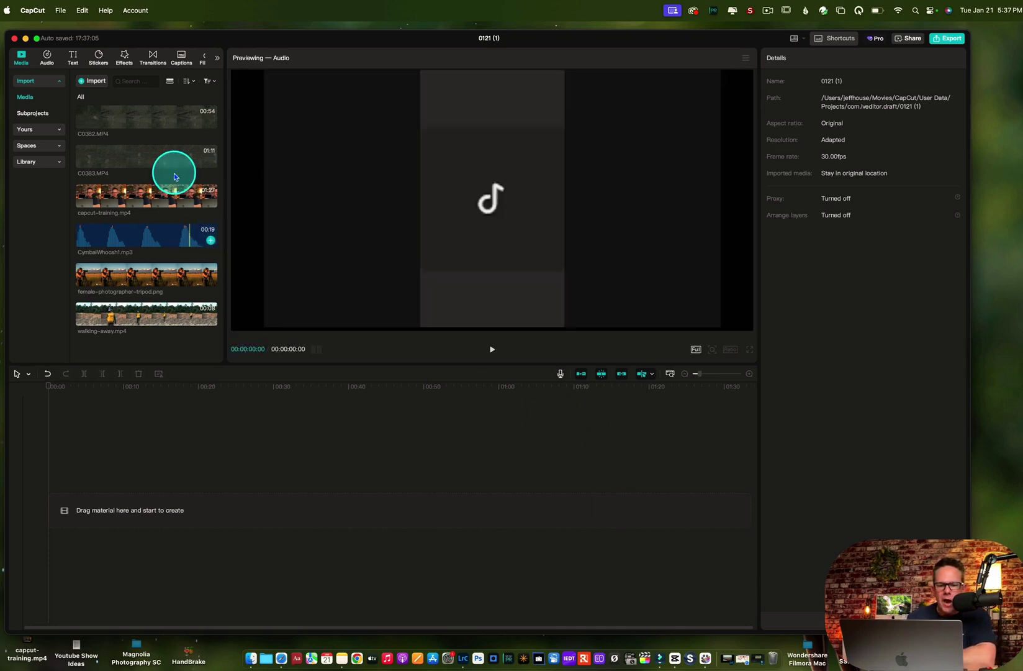
- Add the imported clip C0383.MP4 at the start of the empty timeline and show its basic color adjustment settings
left_click_drag(155, 159, 114, 503)
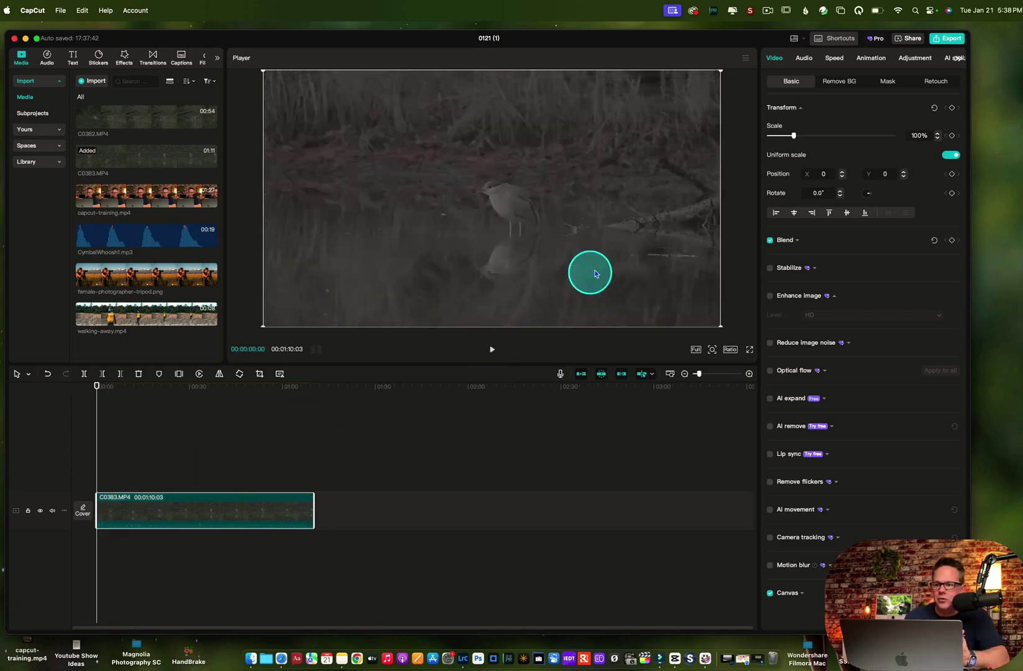
left_click(915, 58)
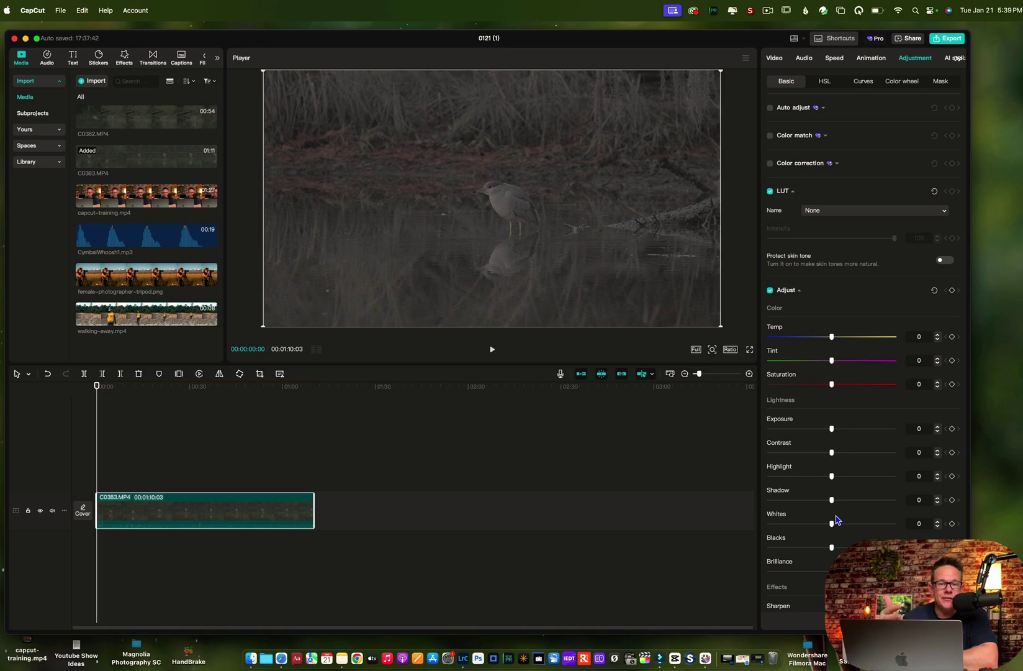
left_click_drag(814, 506, 782, 511)
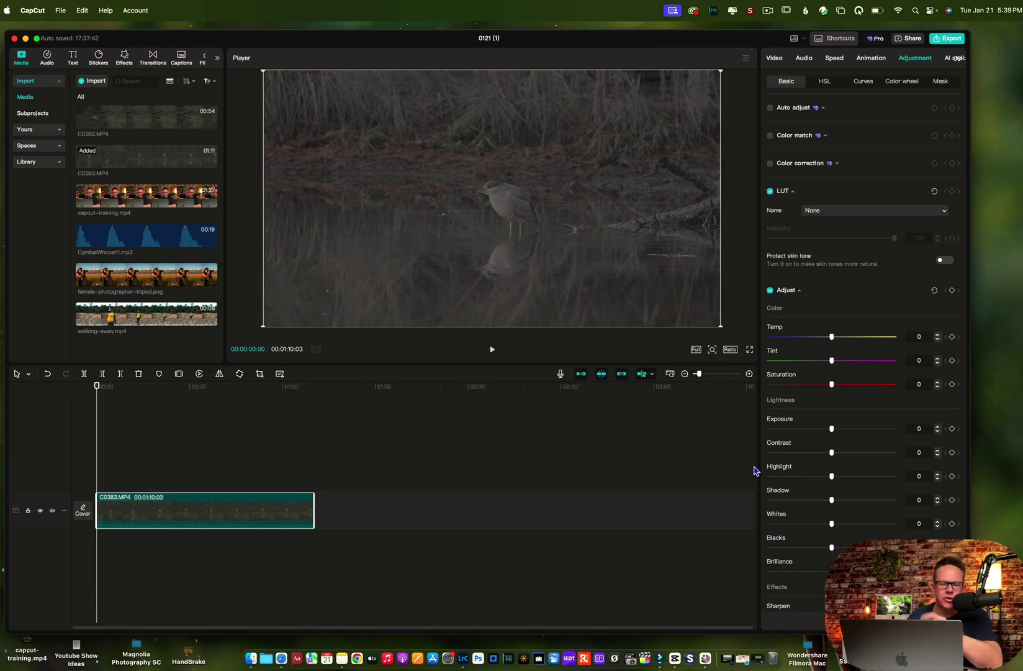
- Split C0383.MP4 at about 8 and 21.5 seconds and delete the section between the two cuts
left_click(242, 515)
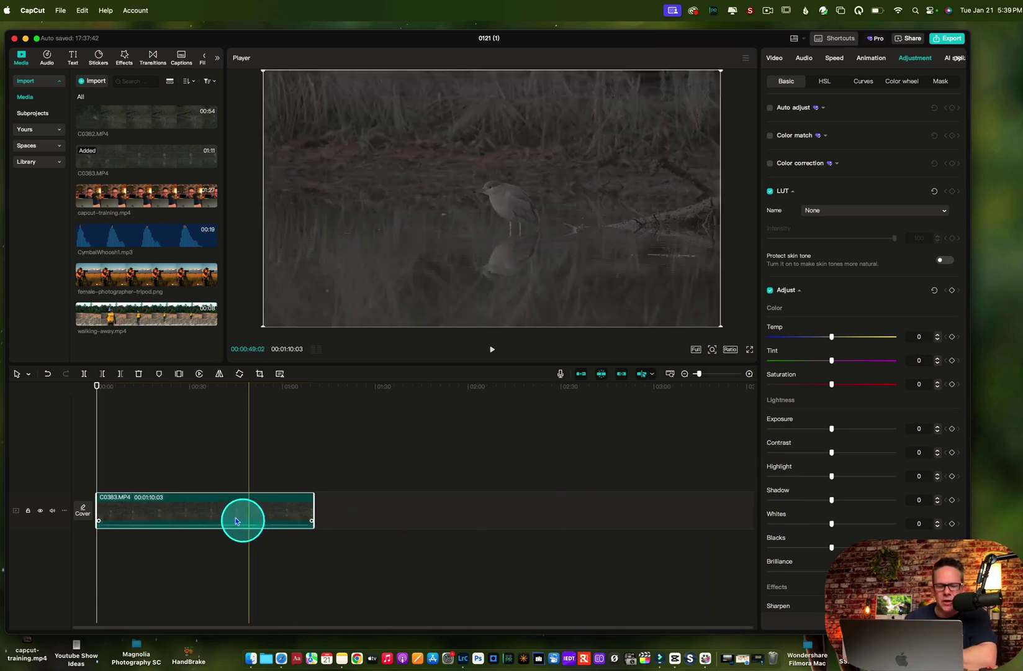
left_click_drag(213, 508, 114, 393)
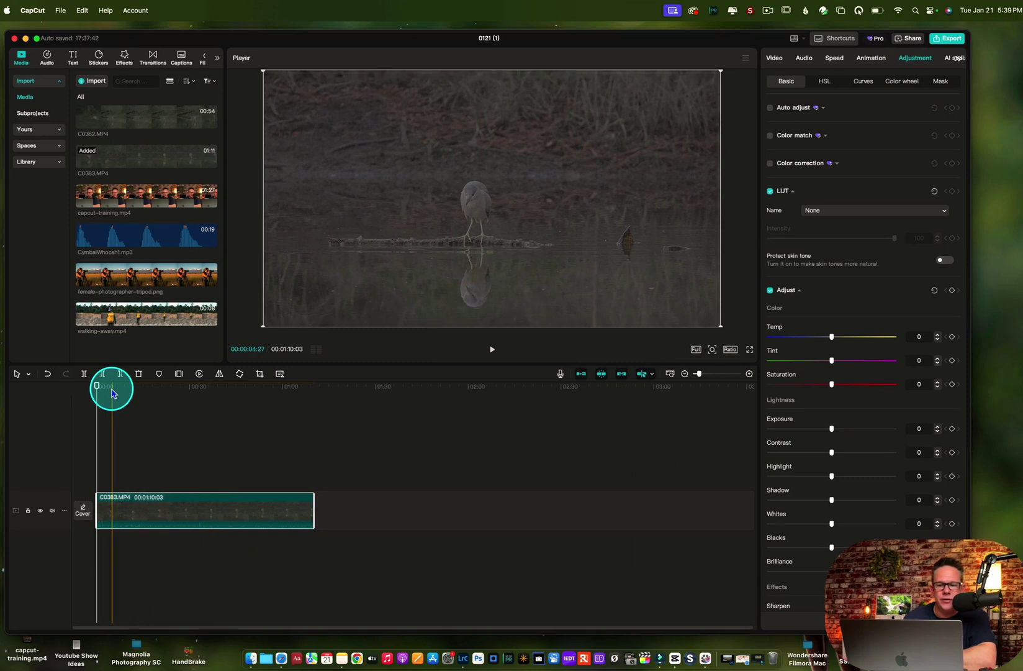
left_click_drag(112, 392, 95, 383)
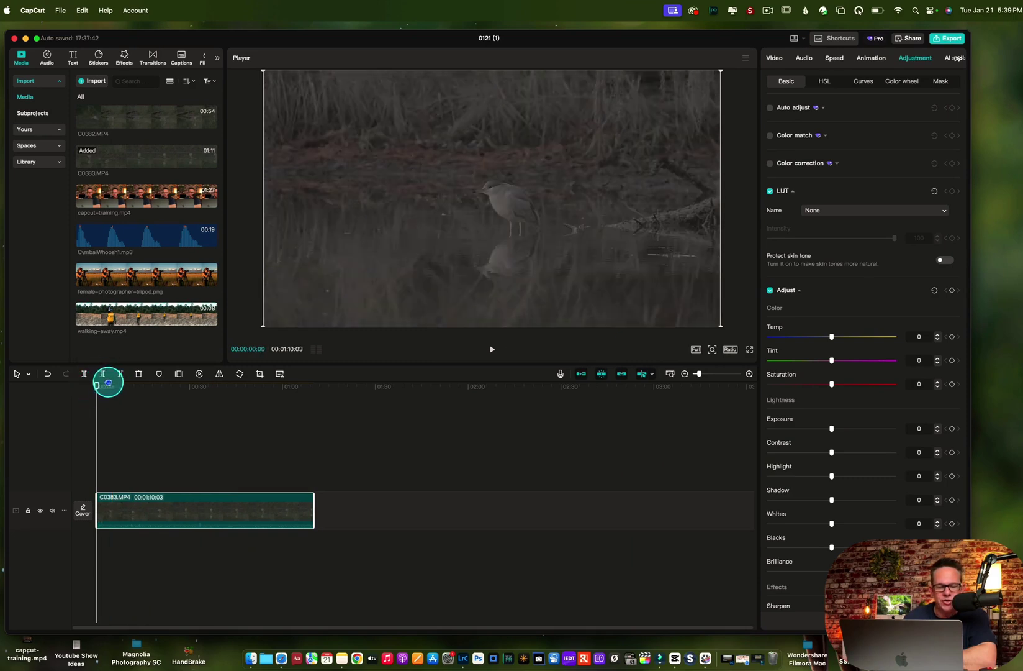
left_click_drag(96, 386, 125, 402)
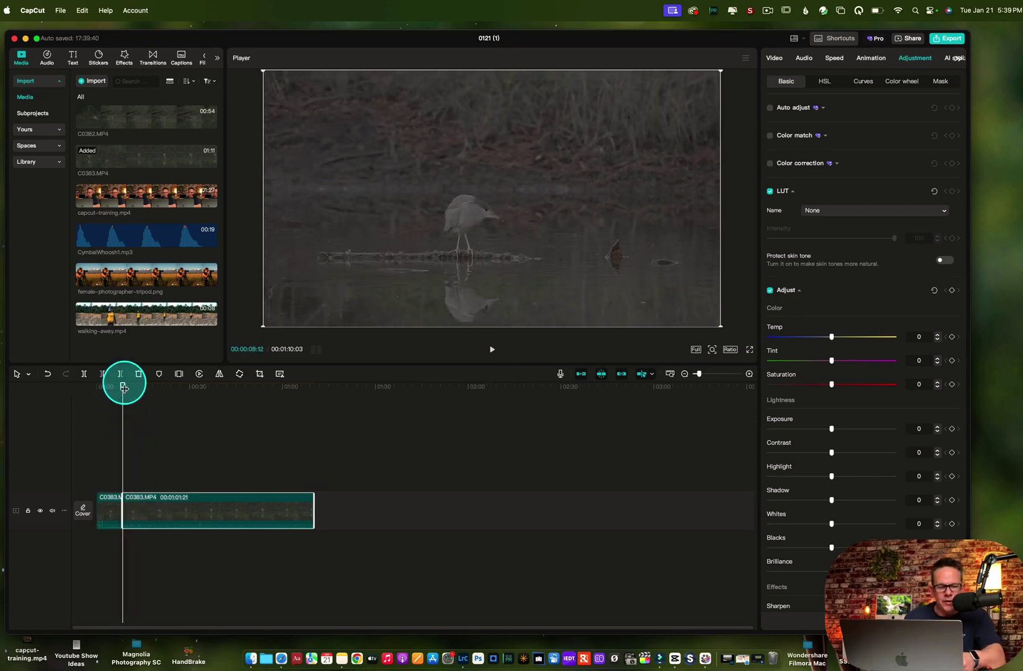
left_click_drag(124, 386, 170, 389)
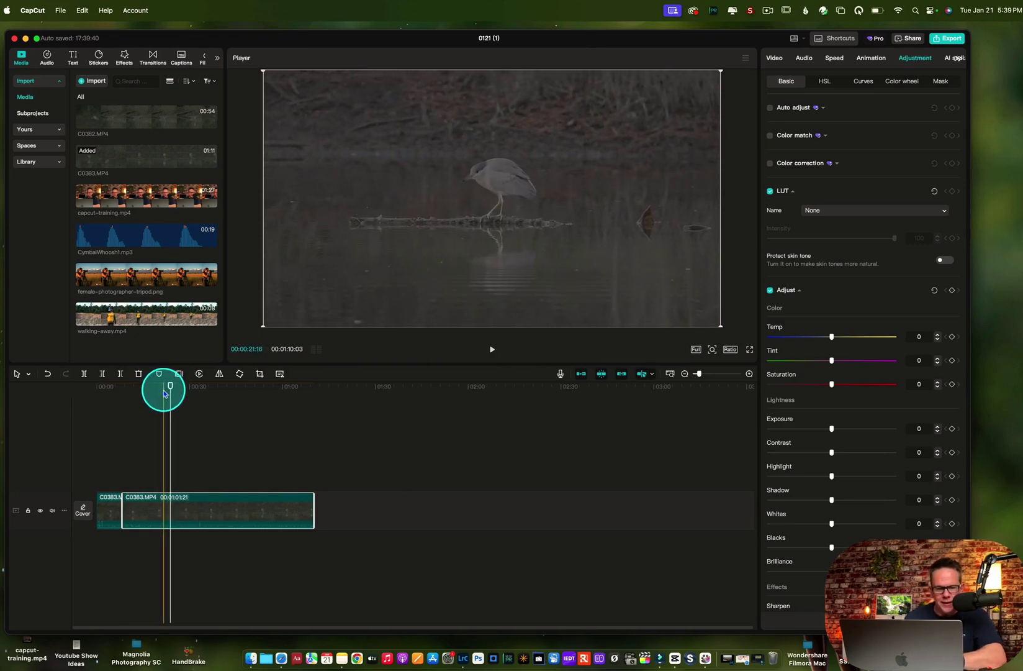
key("super+b")
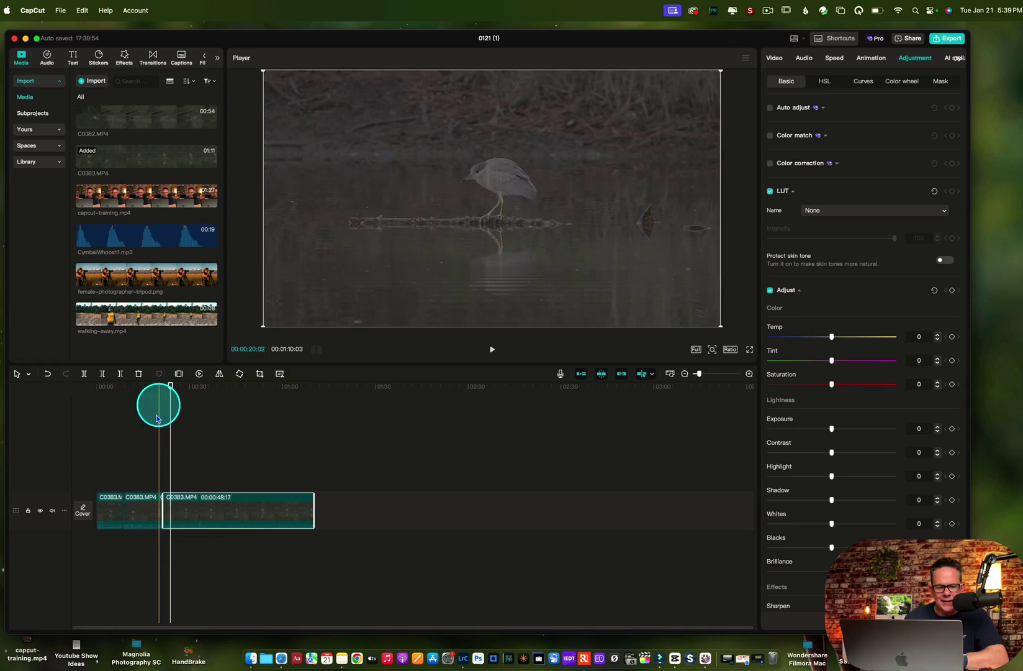
left_click(142, 516)
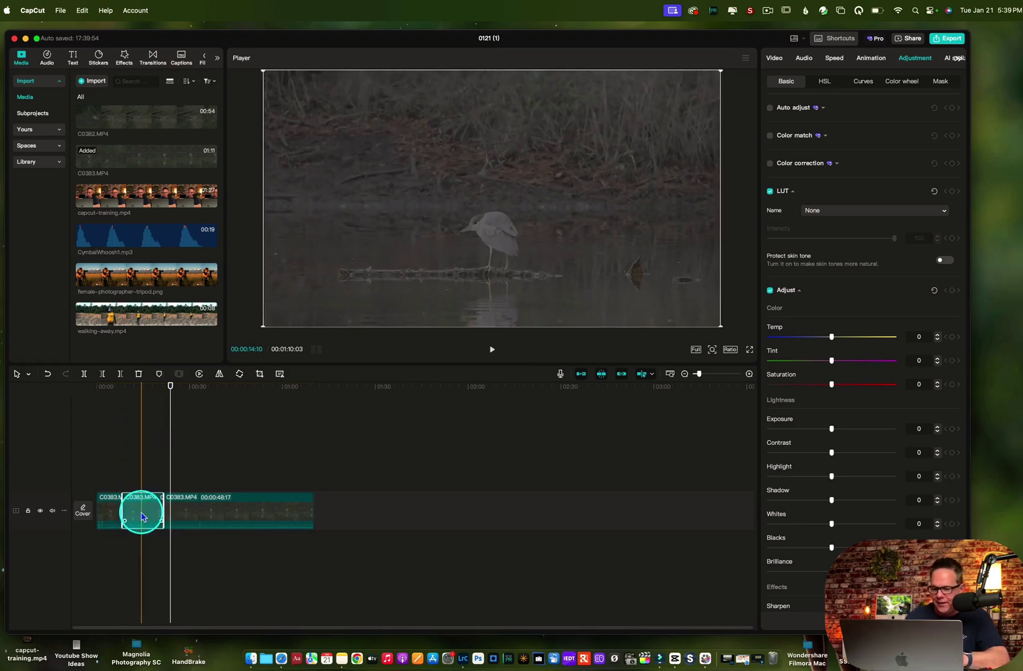
key("Delete")
- Split the second C0383.MP4 segment at about 17.5 seconds on the timeline and delete the portion before that cut
mouse_move(167, 422)
left_mouse_down()
mouse_move(171, 388)
mouse_move(124, 394)
mouse_move(269, 404)
mouse_move(141, 414)
mouse_move(151, 418)
left_mouse_up()
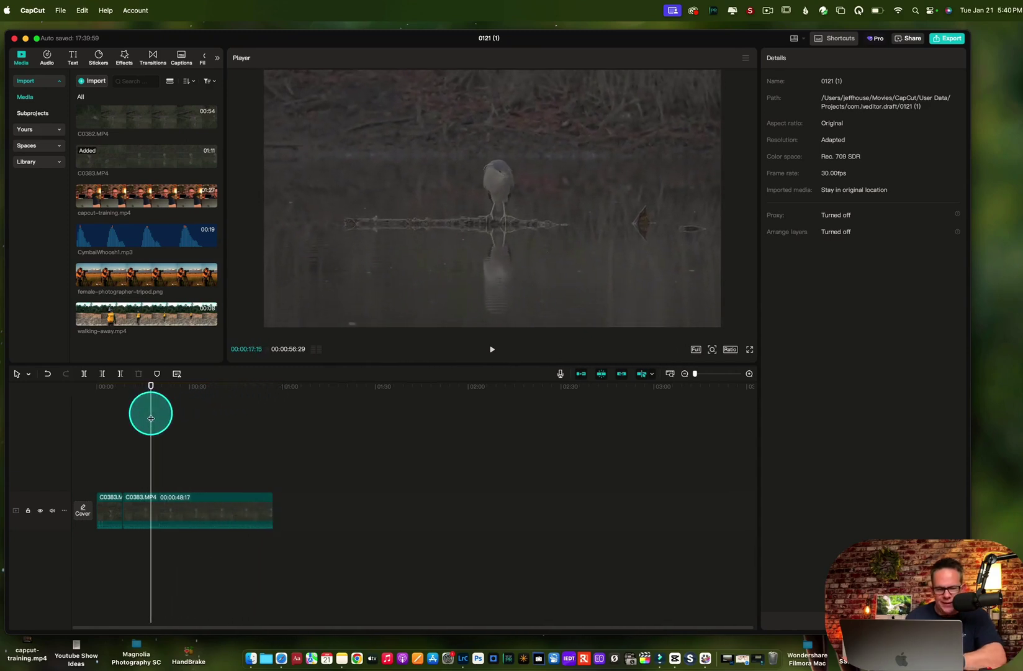
key("super+b")
left_click(143, 519)
left_click(141, 516)
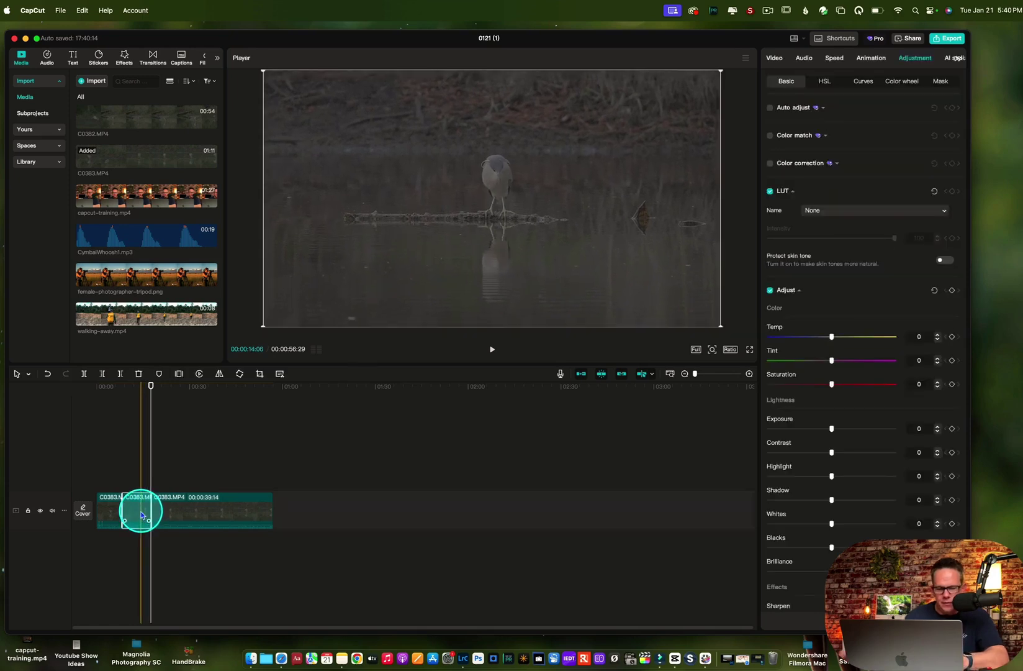
key("Delete")
- Cut off the end of C0383.MP4 after about 41.4 seconds and return the playhead to the timeline's start
left_click_drag(139, 406, 225, 398)
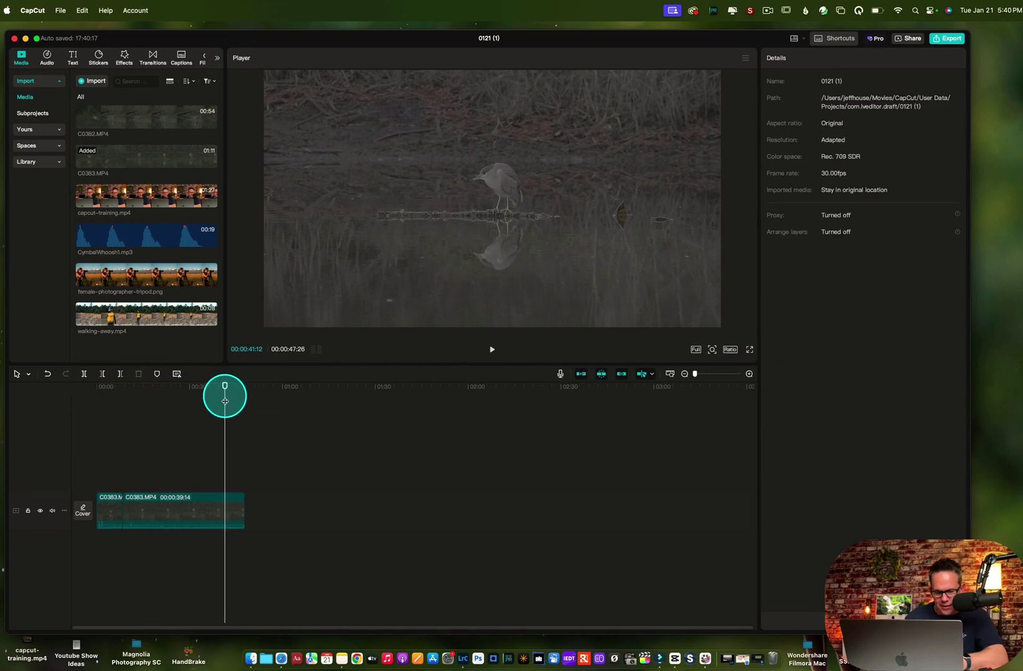
key("super+b")
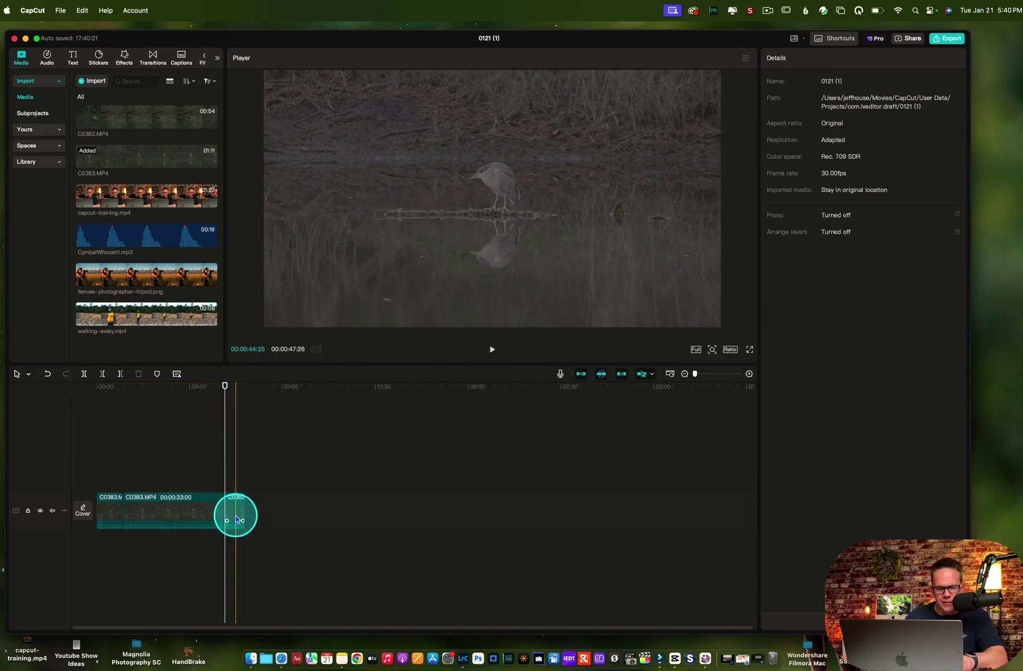
left_click(236, 517)
key("Delete")
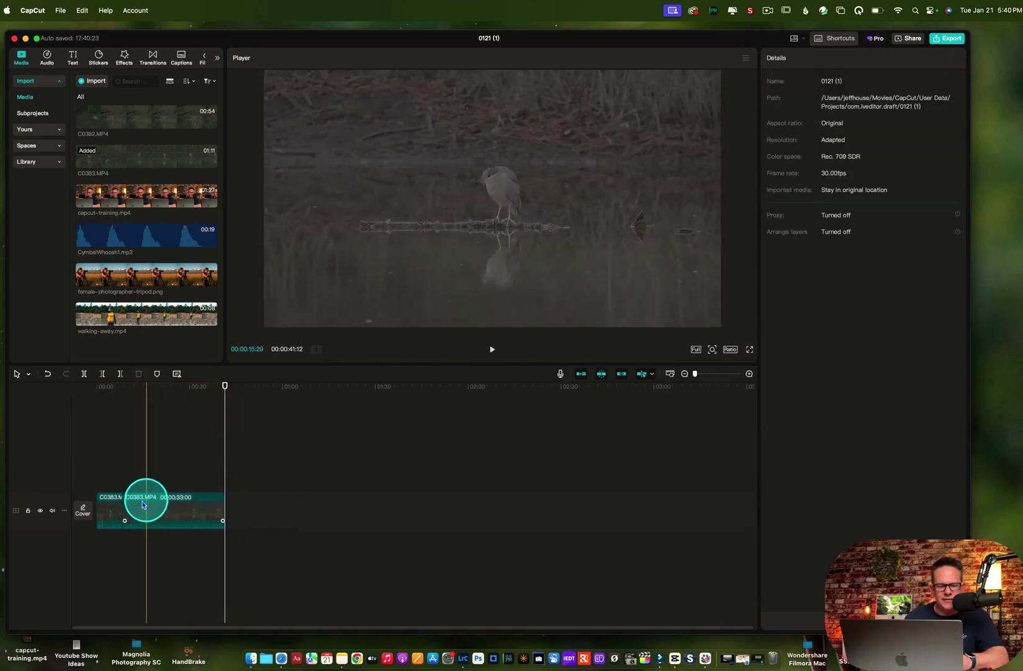
left_click_drag(223, 387, 99, 427)
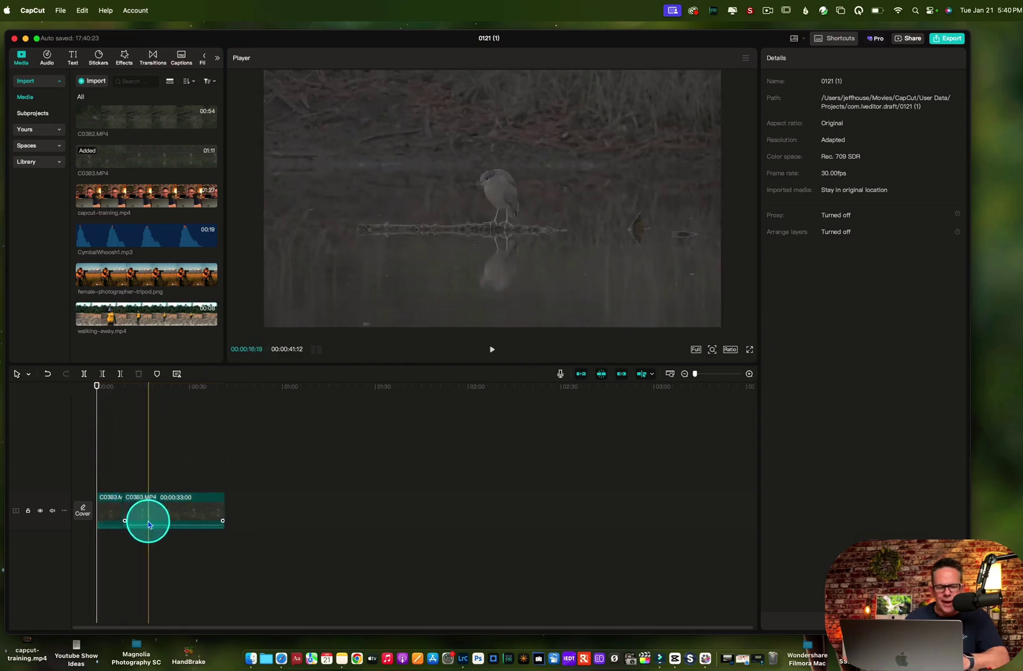
- Extract the audio from both C0383.MP4 segments on the timeline
left_click(159, 504)
right_click(162, 509)
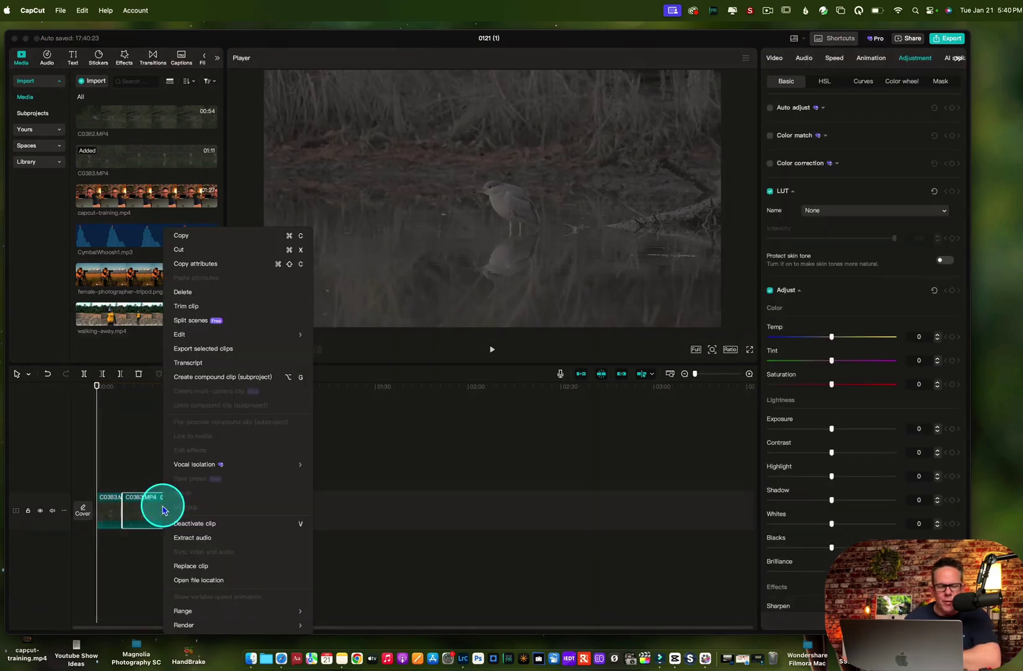
left_click(108, 472)
left_click(155, 471)
left_click(206, 522)
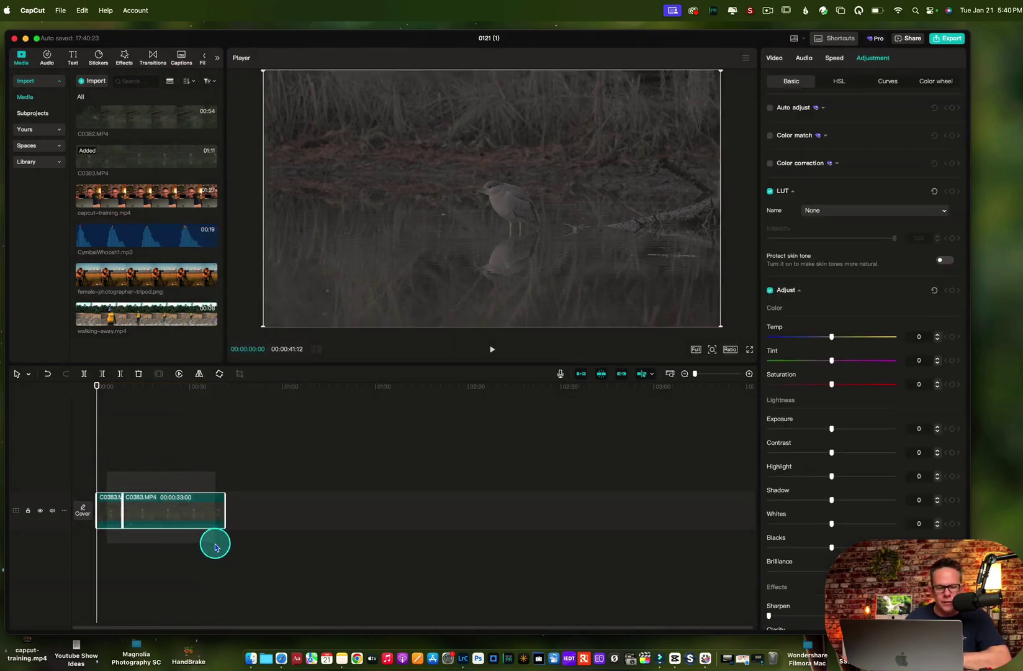
right_click(165, 511)
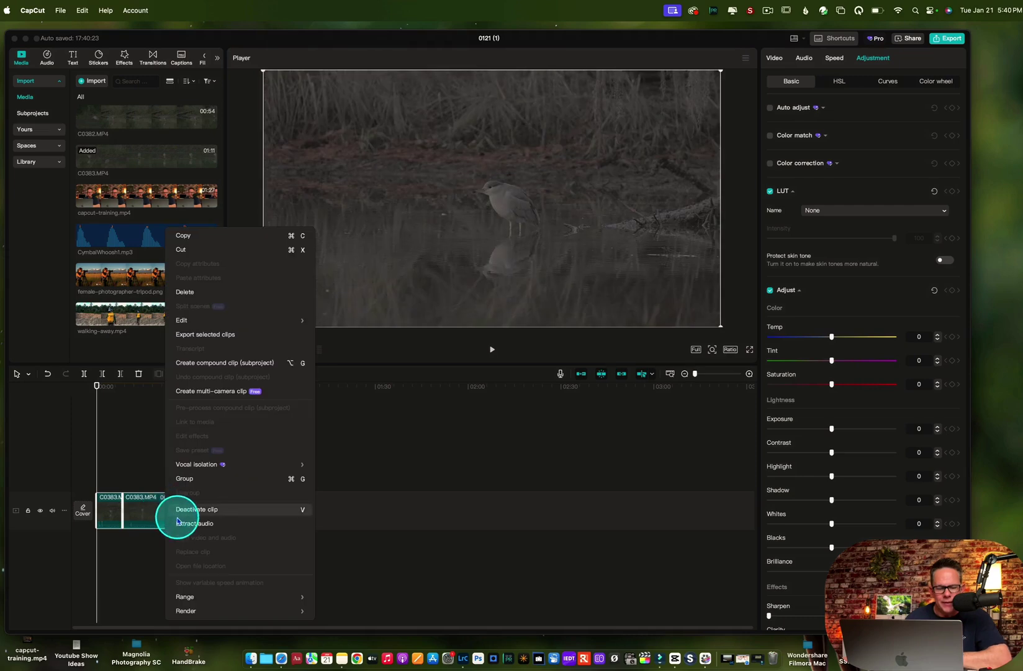
left_click(184, 525)
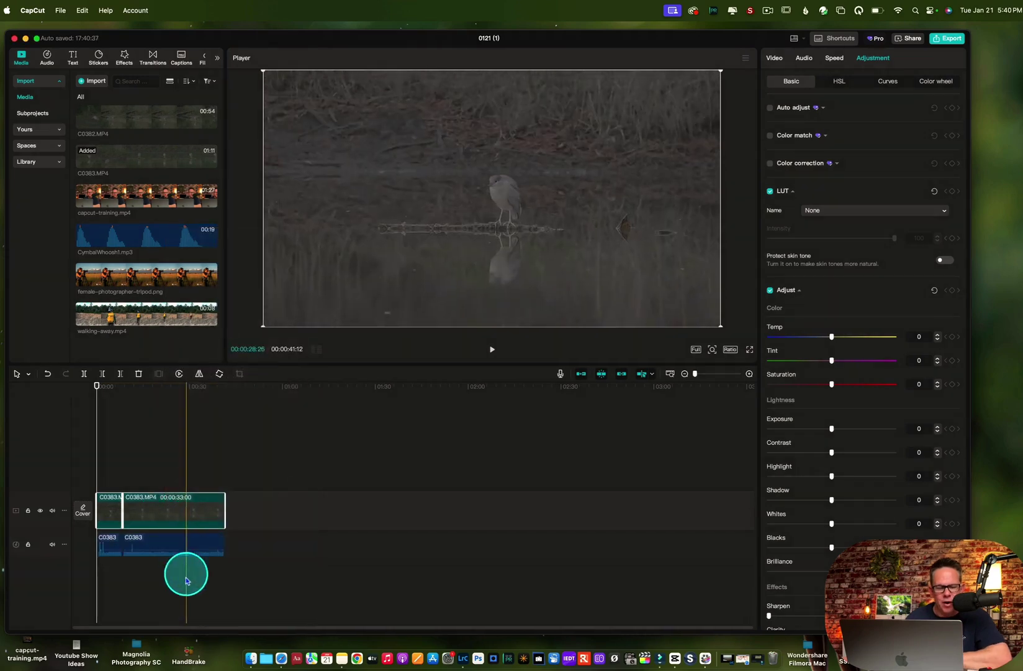
- Delete both extracted C0383 audio clips from the audio track
left_click(179, 544)
left_click(123, 538)
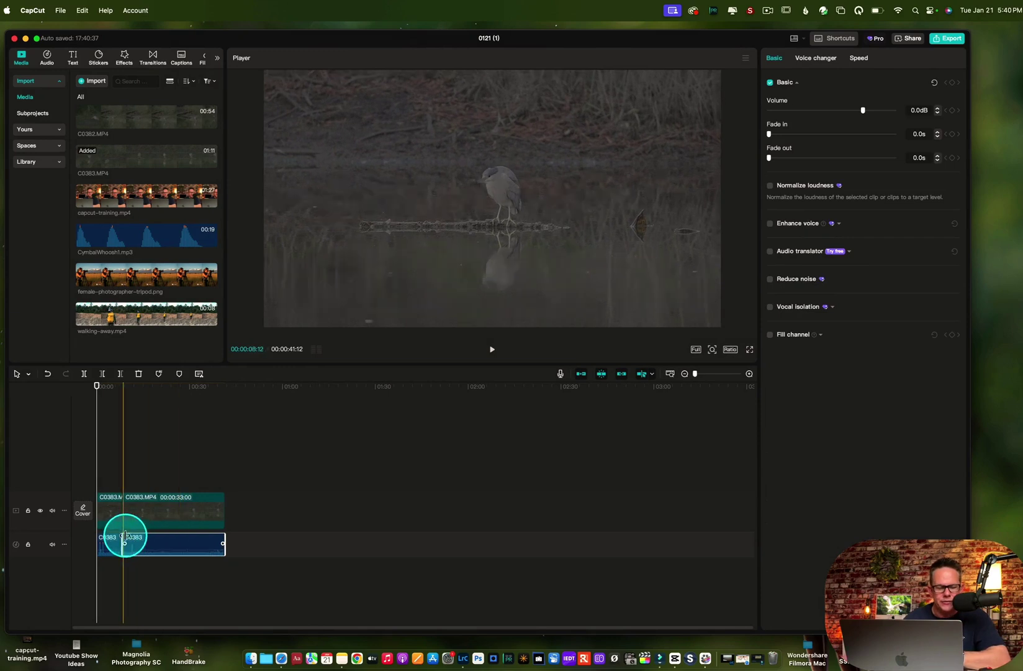
left_click(105, 544, "shift")
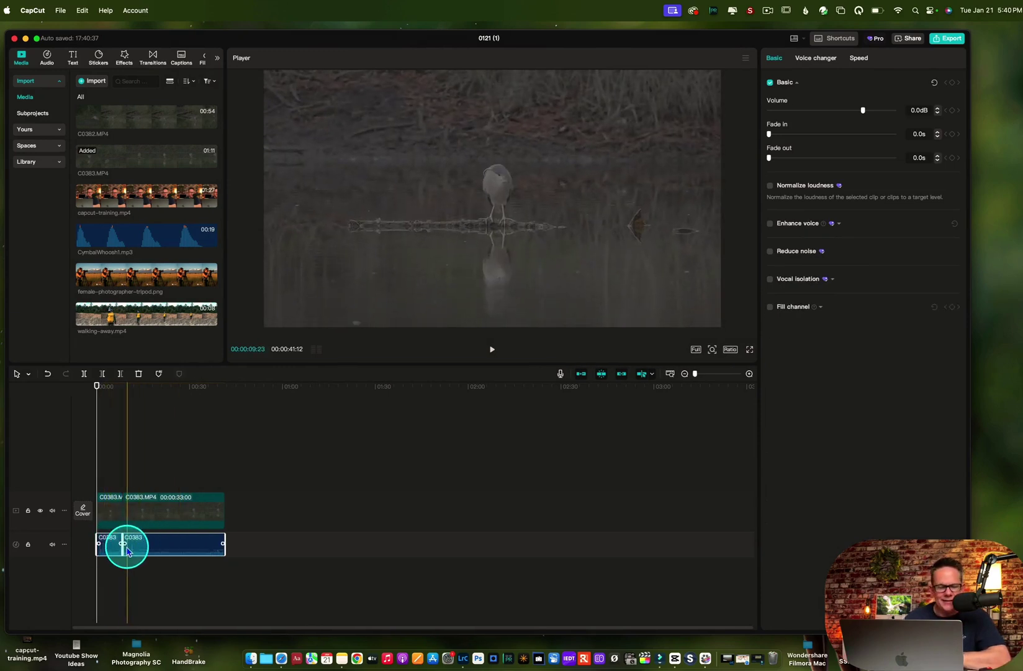
key("Delete")
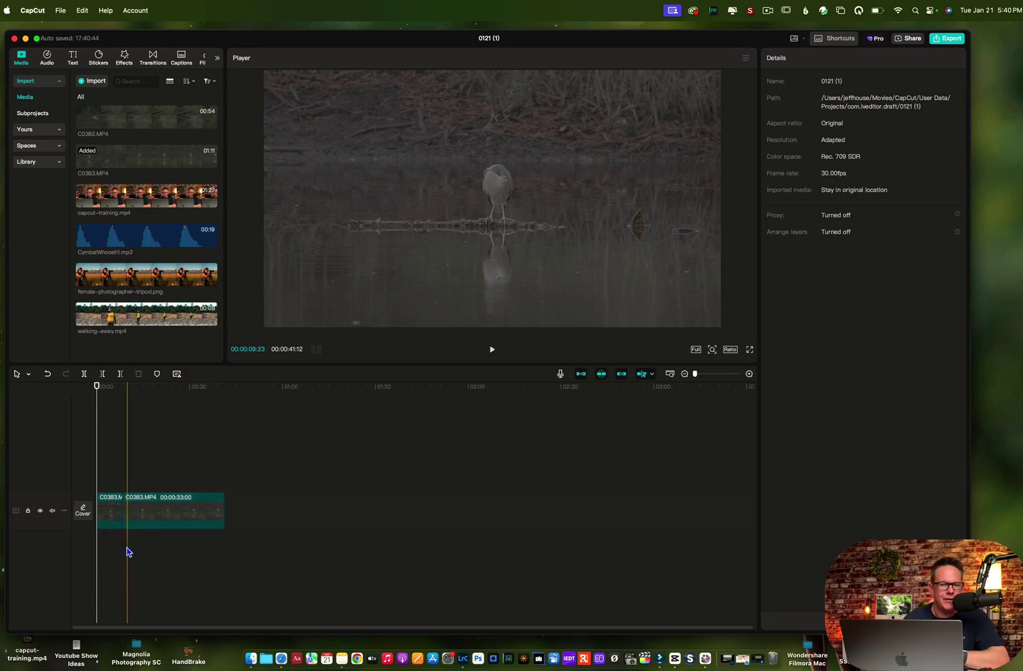
- Play the silent edit from the timeline's start and pause at about 14 seconds
left_click(96, 490)
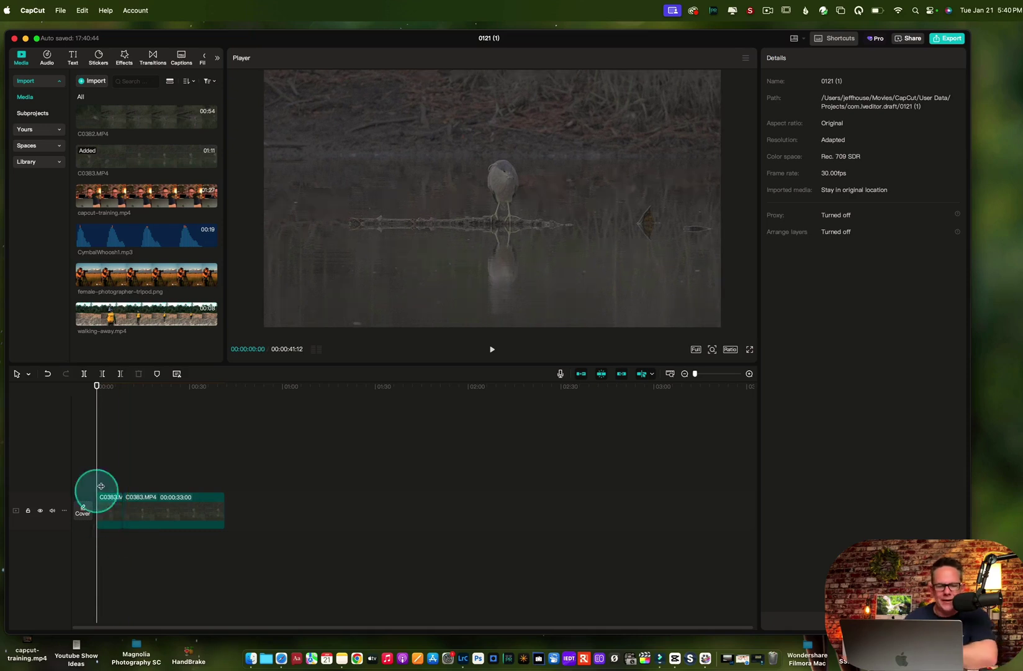
left_click(491, 351)
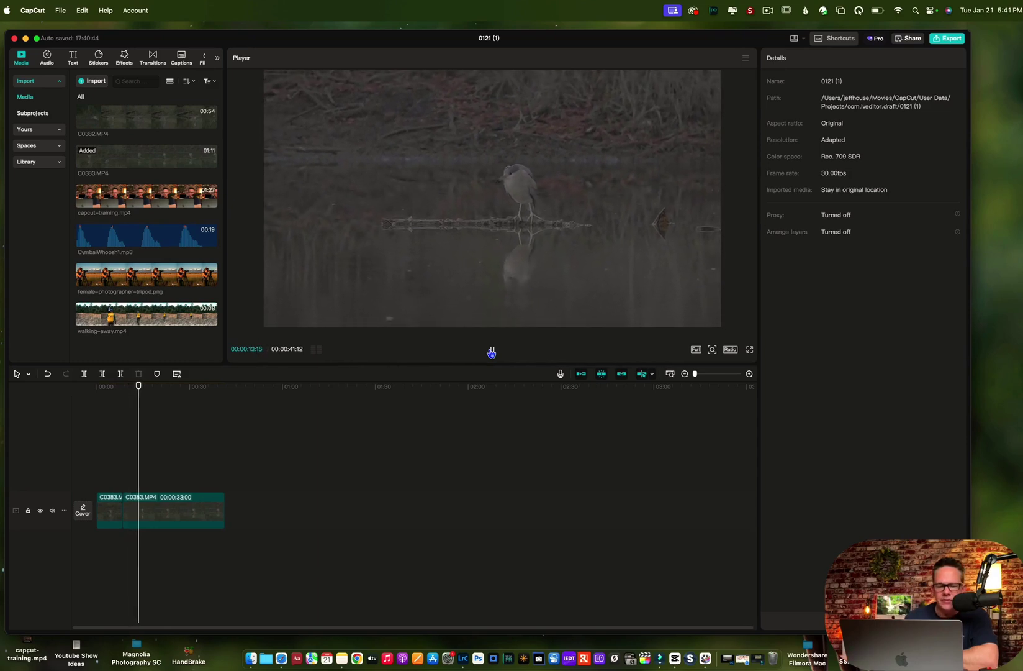
left_click(491, 351)
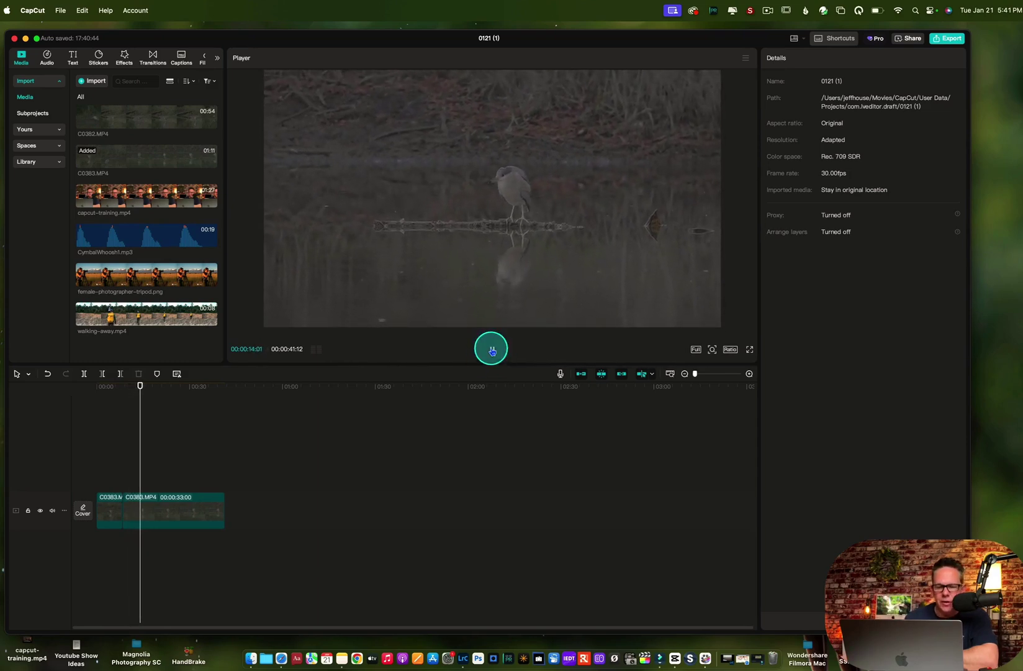
- Apply the Sony SLog3.cube LUT to both C0383.MP4 segments
left_click(184, 497)
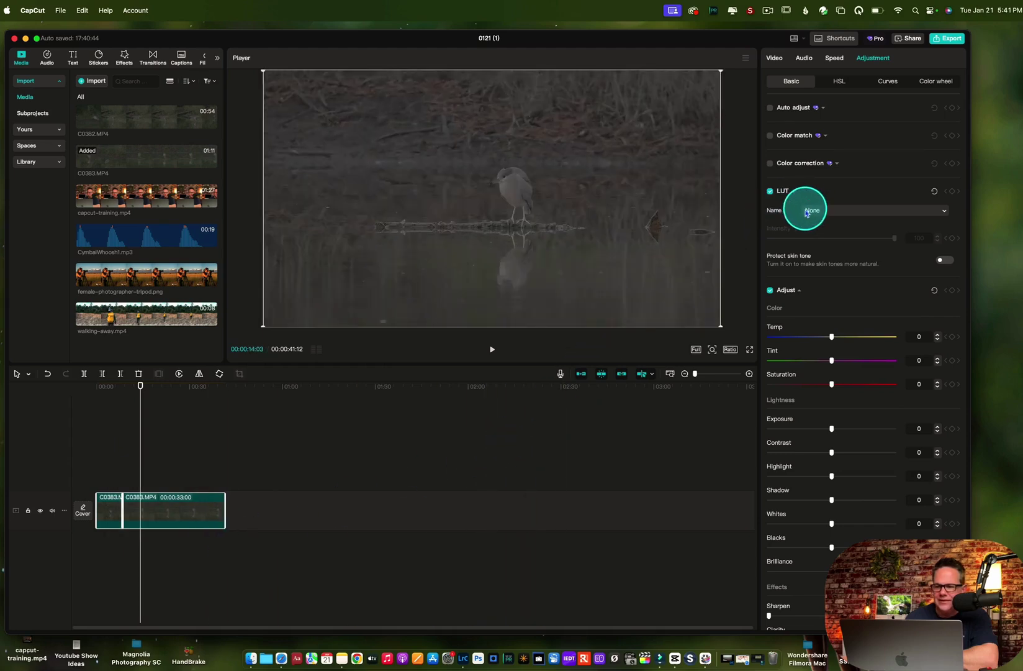
left_click(811, 211)
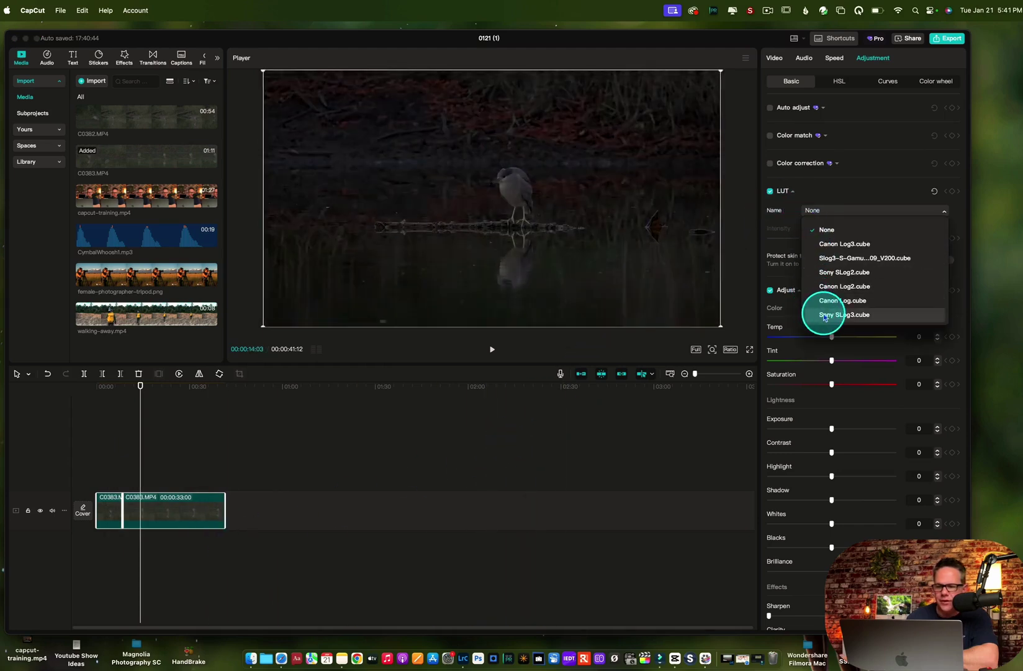
left_click(823, 315)
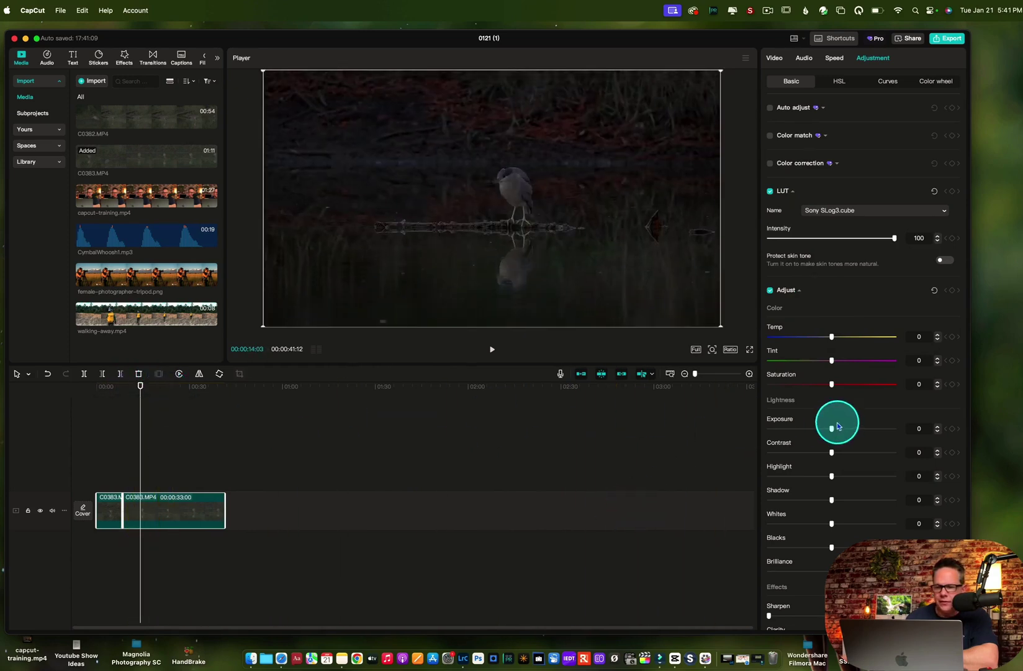
- Set exposure to 46, contrast to 5 and saturation to 6 on both segments, and check each segment's adjustment
left_click_drag(833, 430, 883, 428)
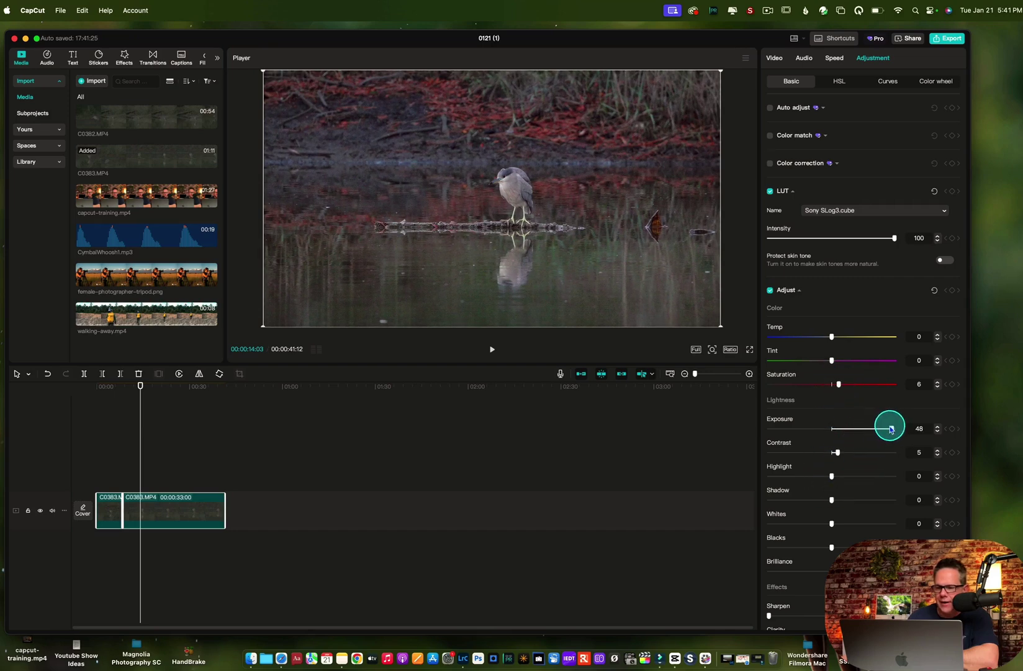
left_click_drag(891, 428, 890, 429)
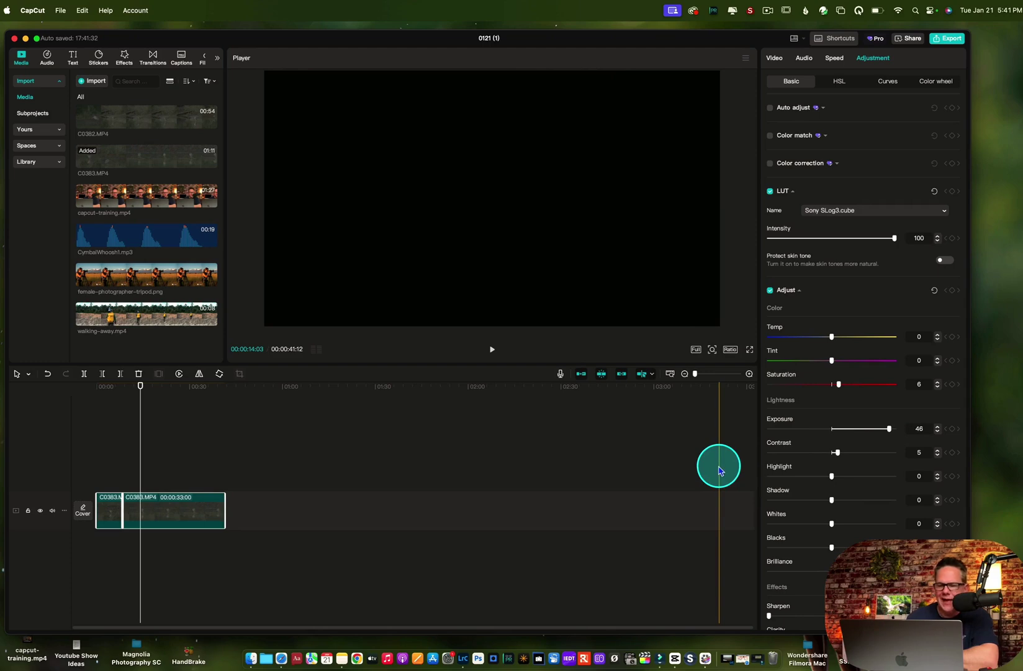
left_click(158, 518)
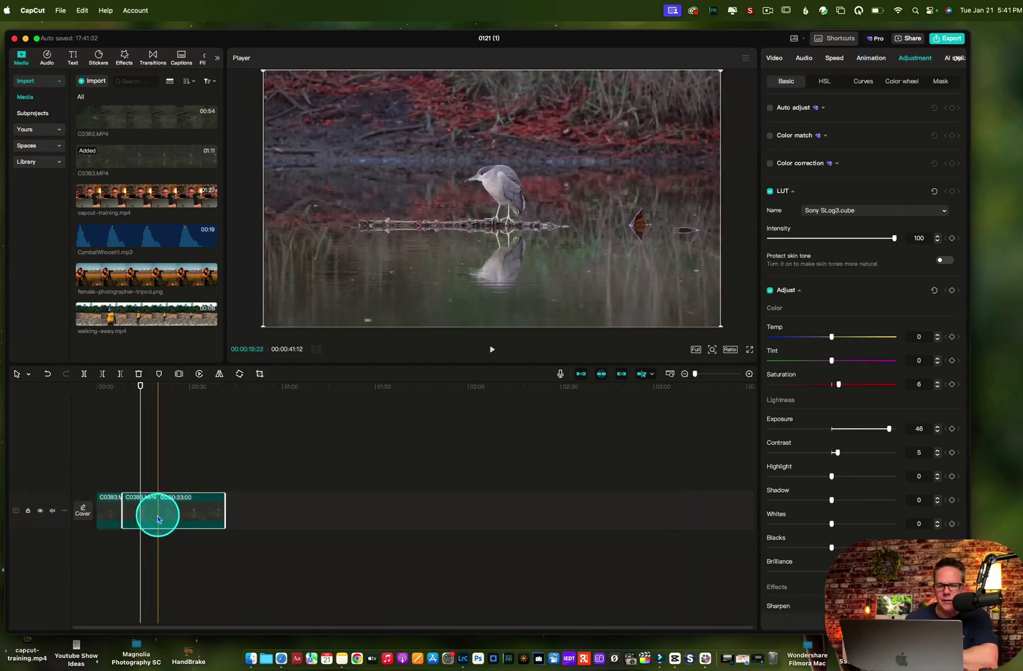
left_click(118, 496)
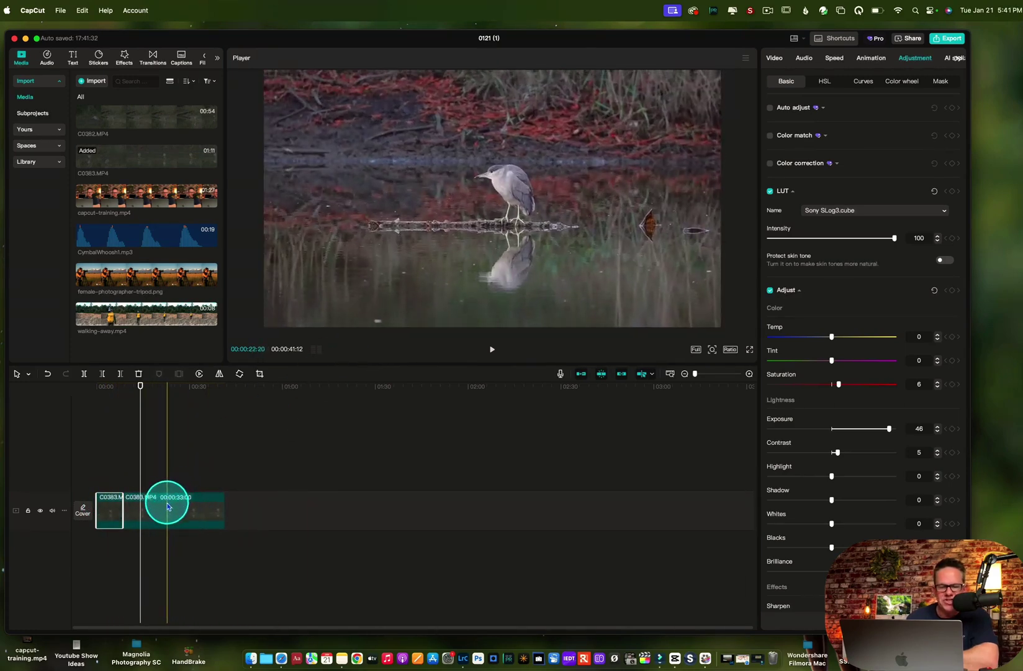
- Turn on Stabilize for both C0383.MP4 segments, review the stabilization levels and keep Recommended
left_click(773, 59)
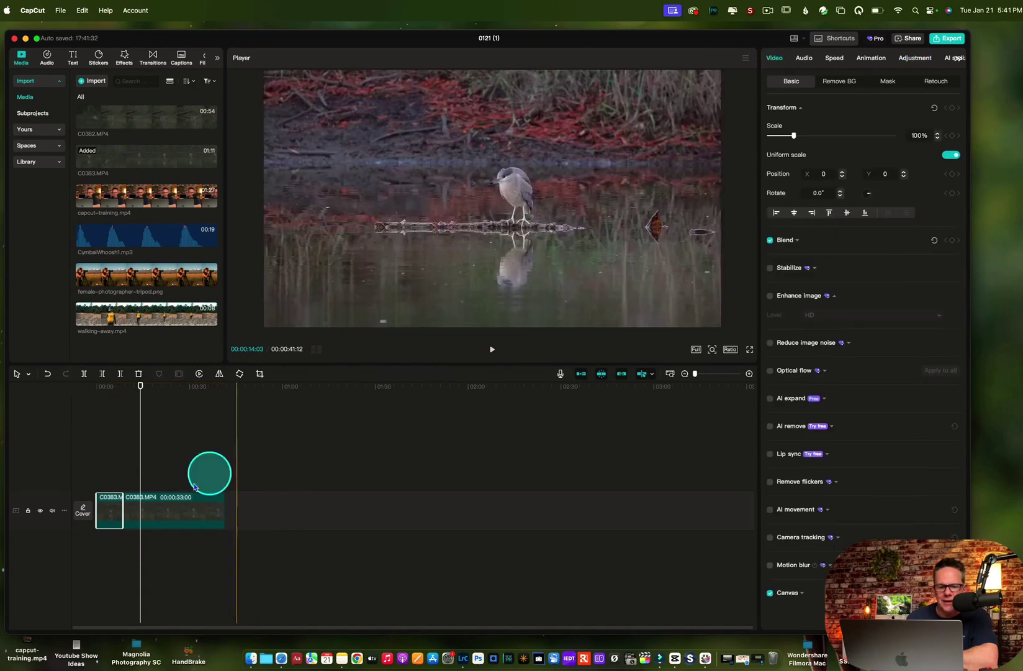
left_click(108, 475)
left_click_drag(183, 475, 223, 552)
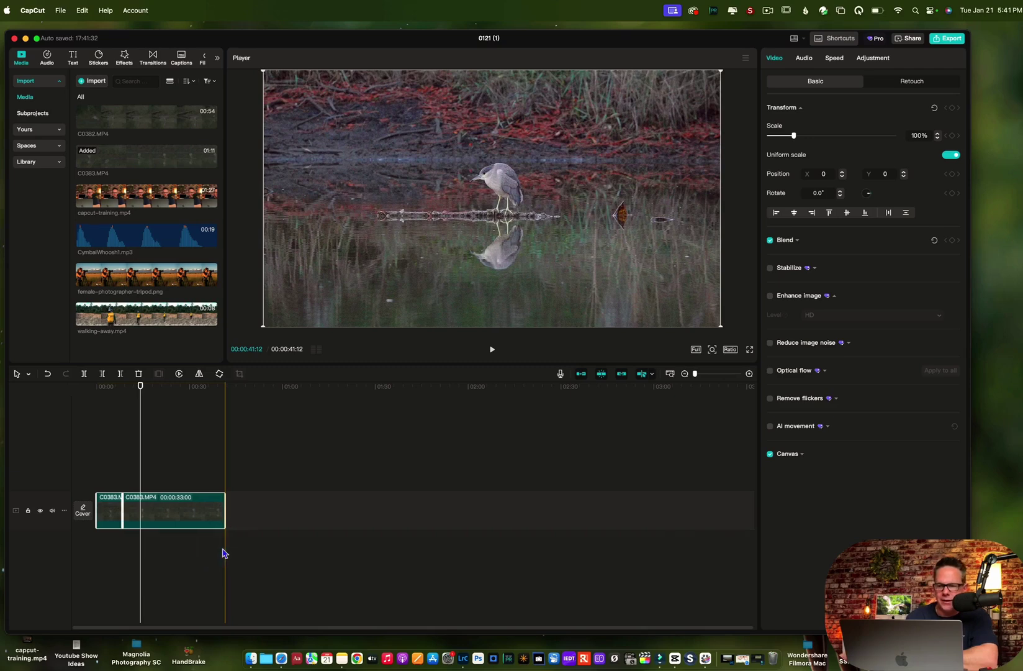
left_click(770, 270)
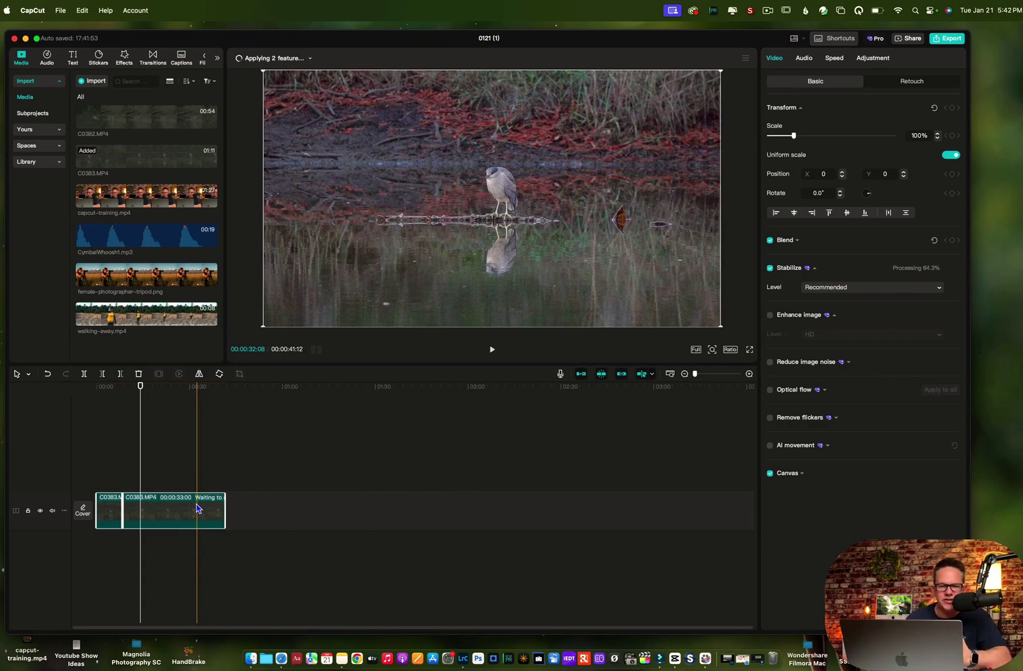
left_click(210, 503)
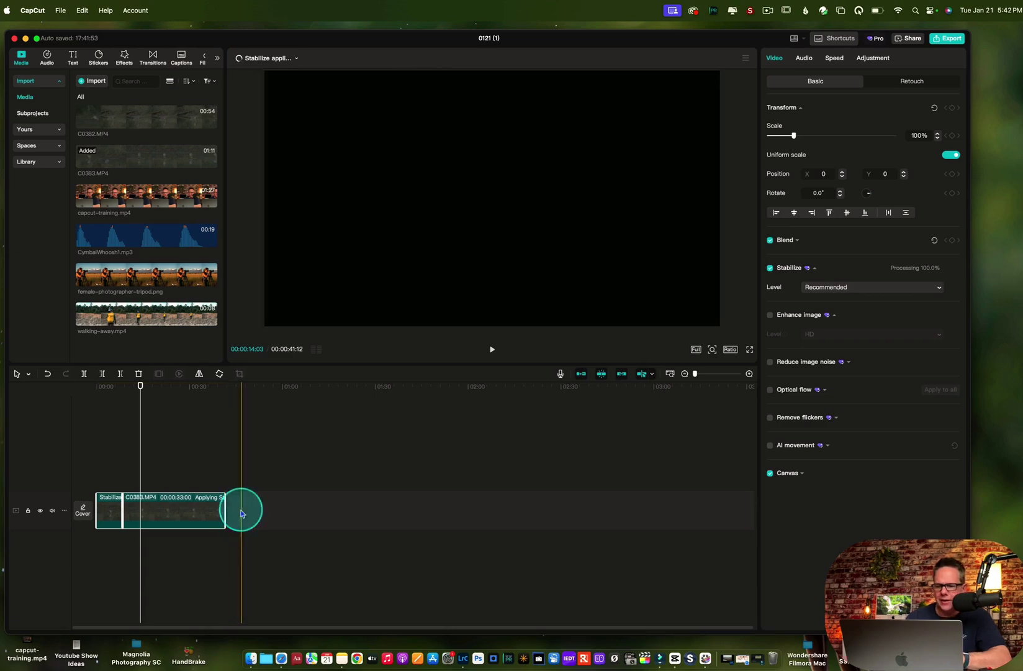
left_click(908, 292)
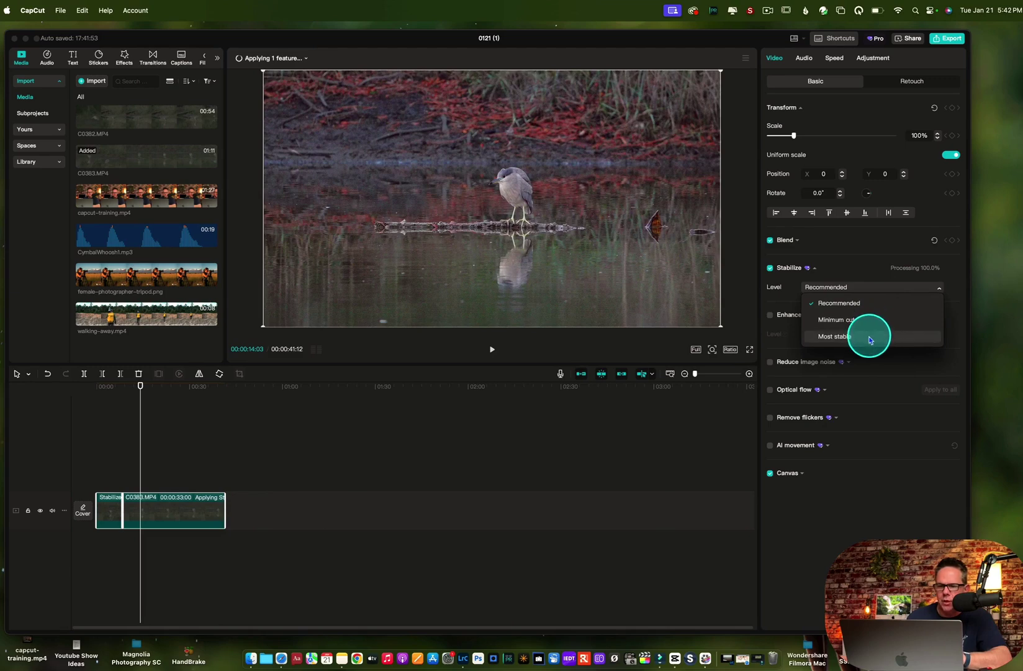
left_click(689, 440)
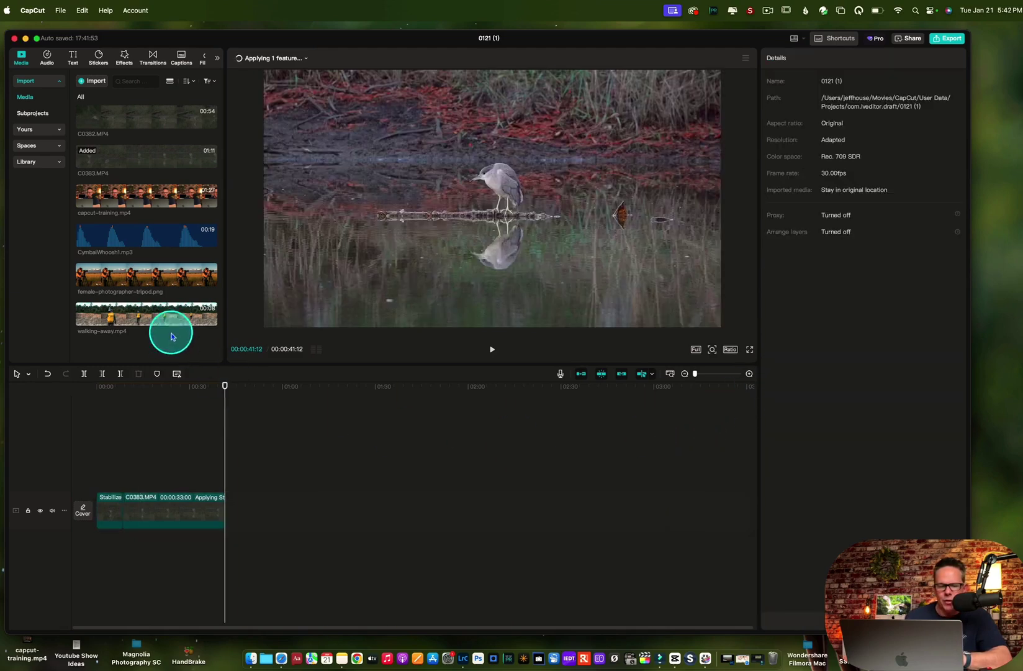
- Play the color-adjusted edit through from the timeline's start
left_click_drag(225, 388, 97, 394)
left_click(492, 349)
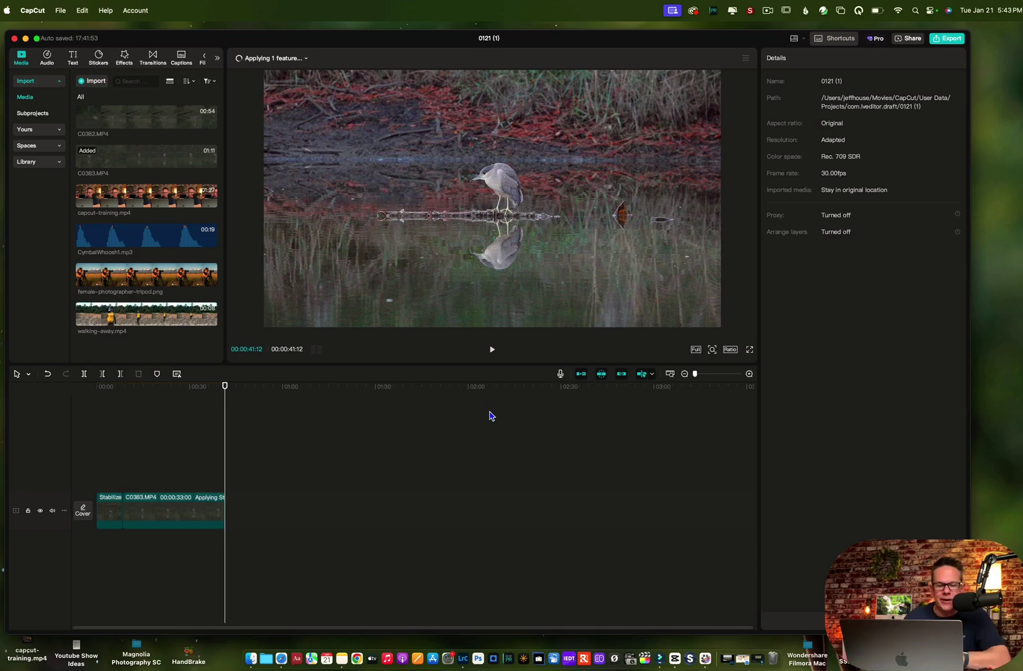
- Place walking-away.mp4 on a track above the first C0383.MP4 segment and adapt it to the project's SDR color space
left_click(230, 414)
left_click_drag(231, 414, 98, 421)
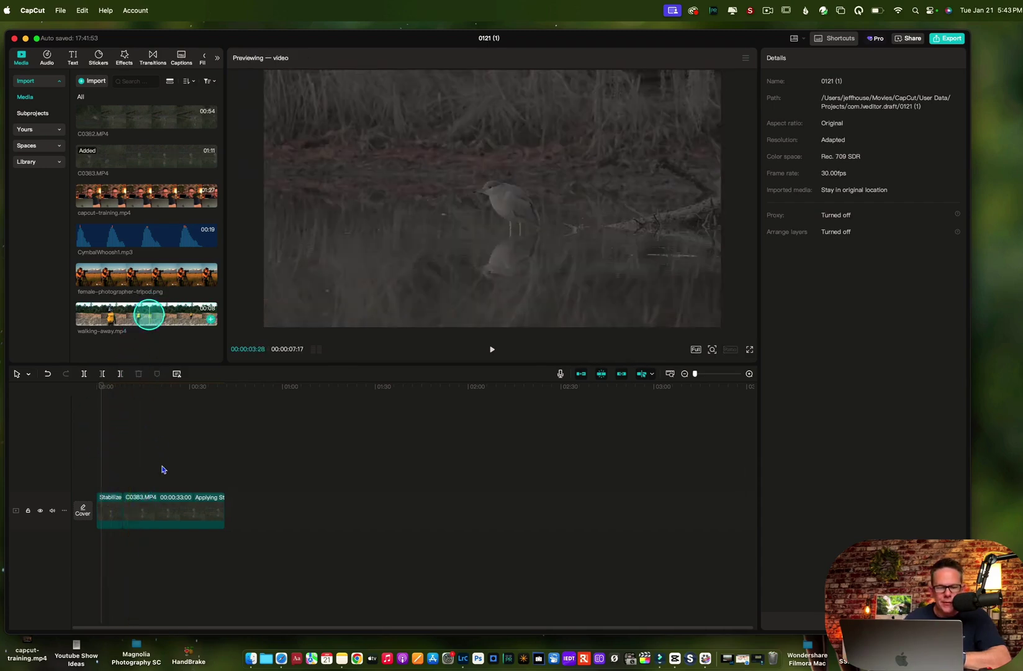
left_click_drag(164, 469, 118, 474)
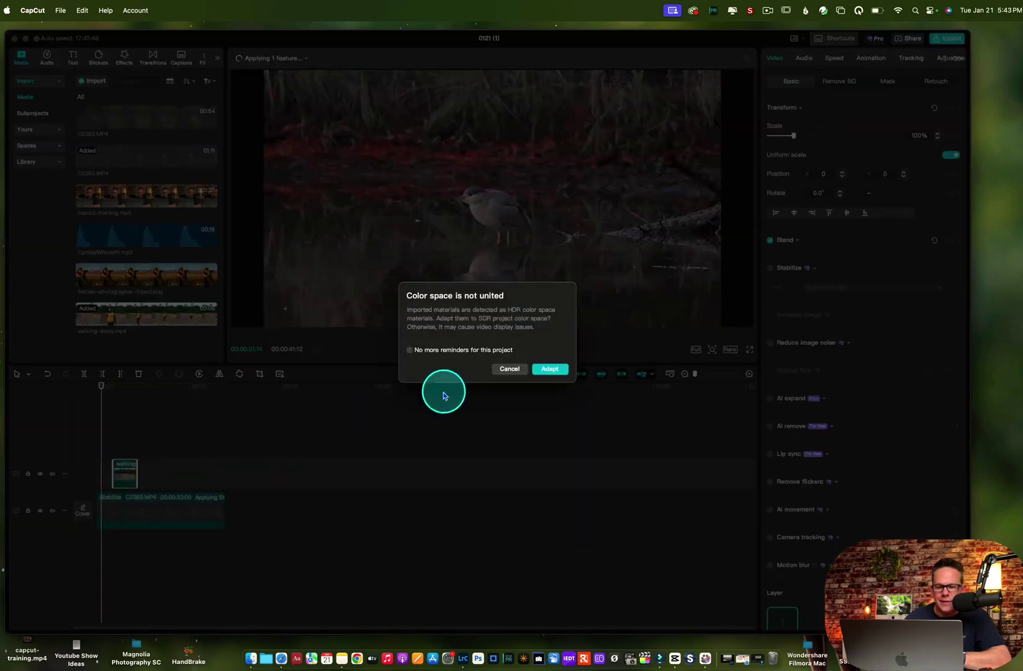
left_click(551, 368)
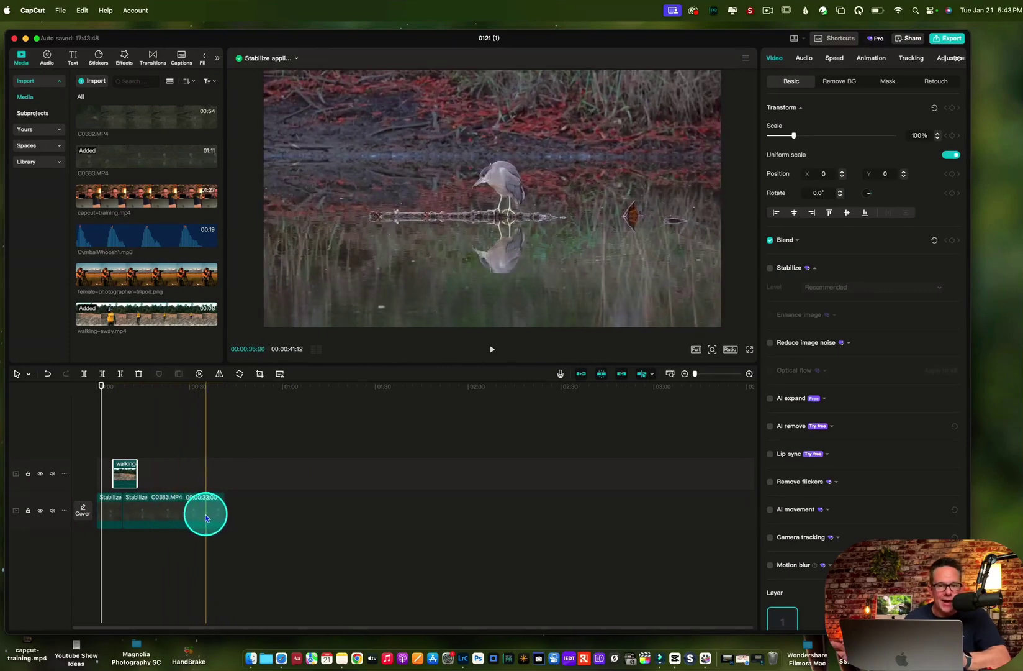
- Shorten walking-away.mp4, move it to start at the cut between the two bird segments, and play through it
left_click(129, 475)
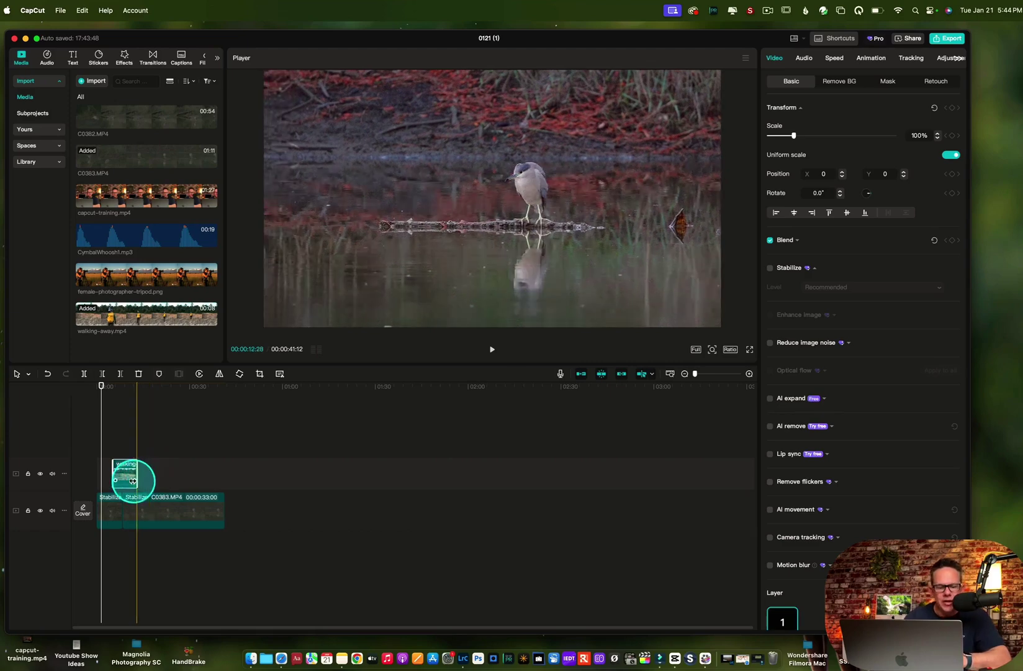
left_click_drag(126, 483, 143, 464)
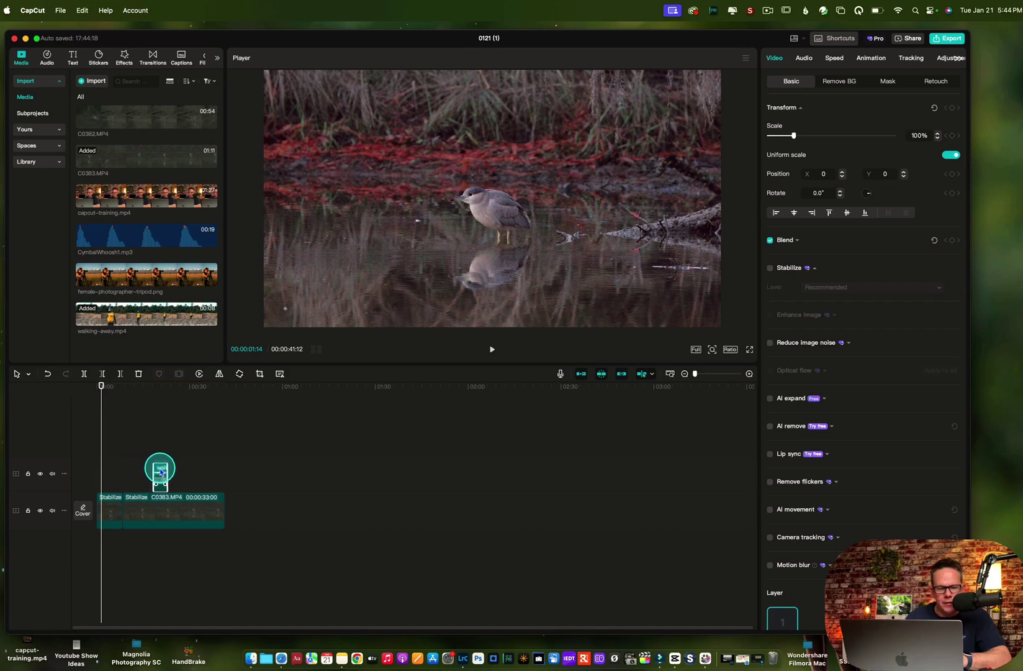
left_click_drag(161, 472, 130, 469)
left_click_drag(101, 387, 110, 387)
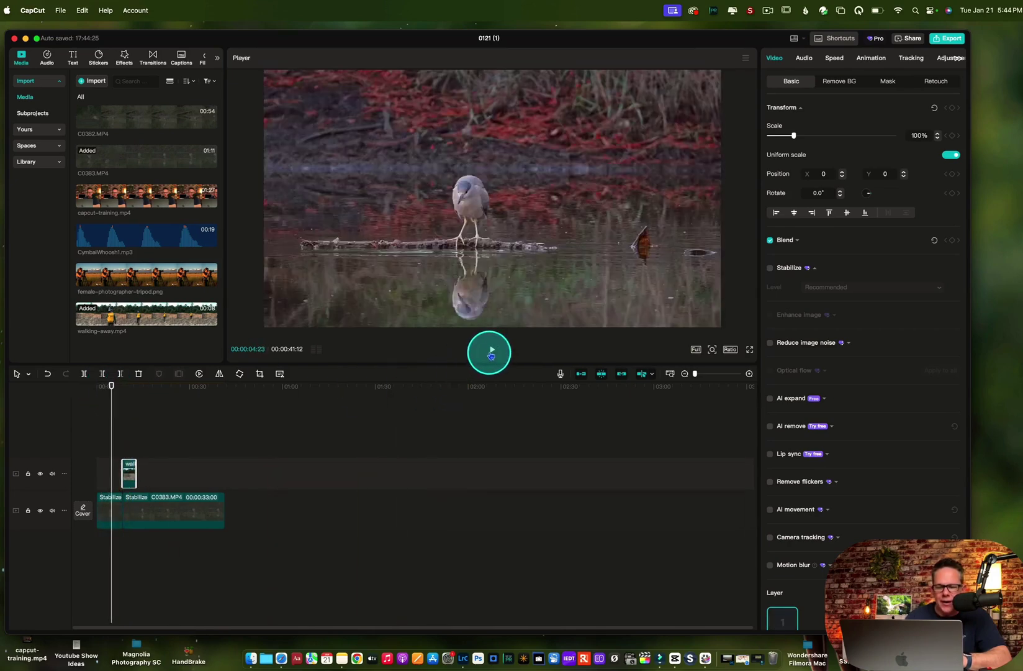
left_click(491, 353)
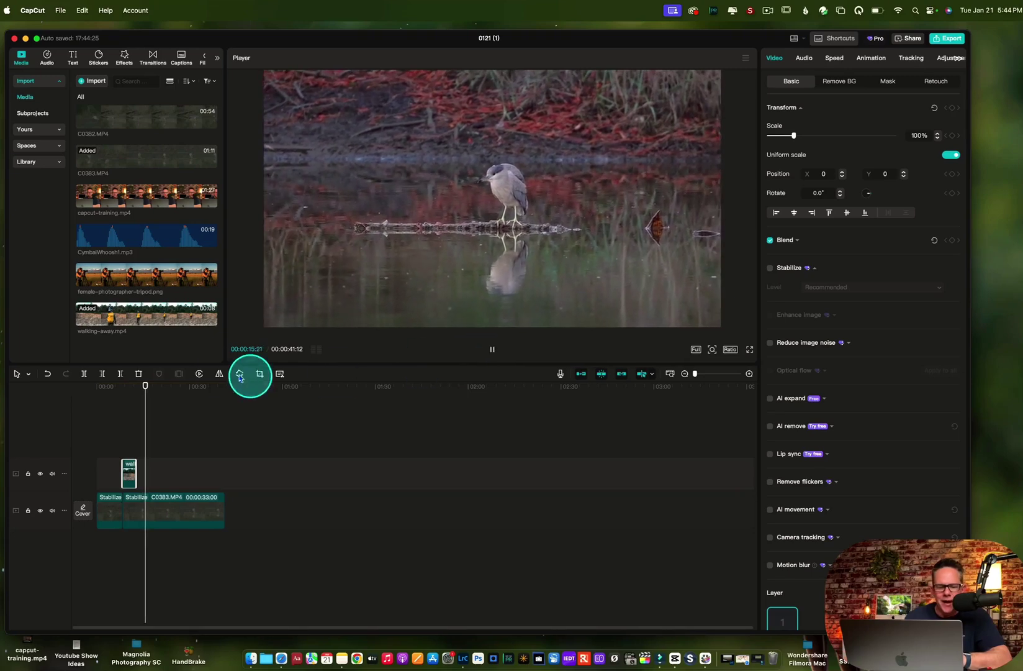
- Extend the end of walking-away.mp4 slightly, play the overlay again and return to the timeline's start
left_click_drag(151, 385, 103, 401)
left_click_drag(135, 473, 139, 473)
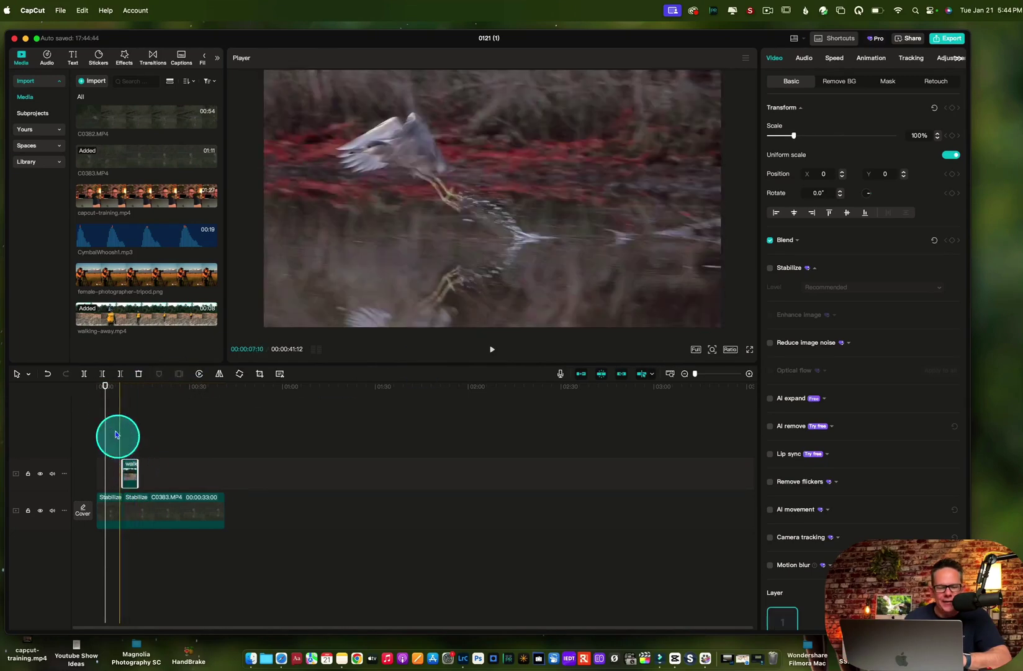
left_click(492, 349)
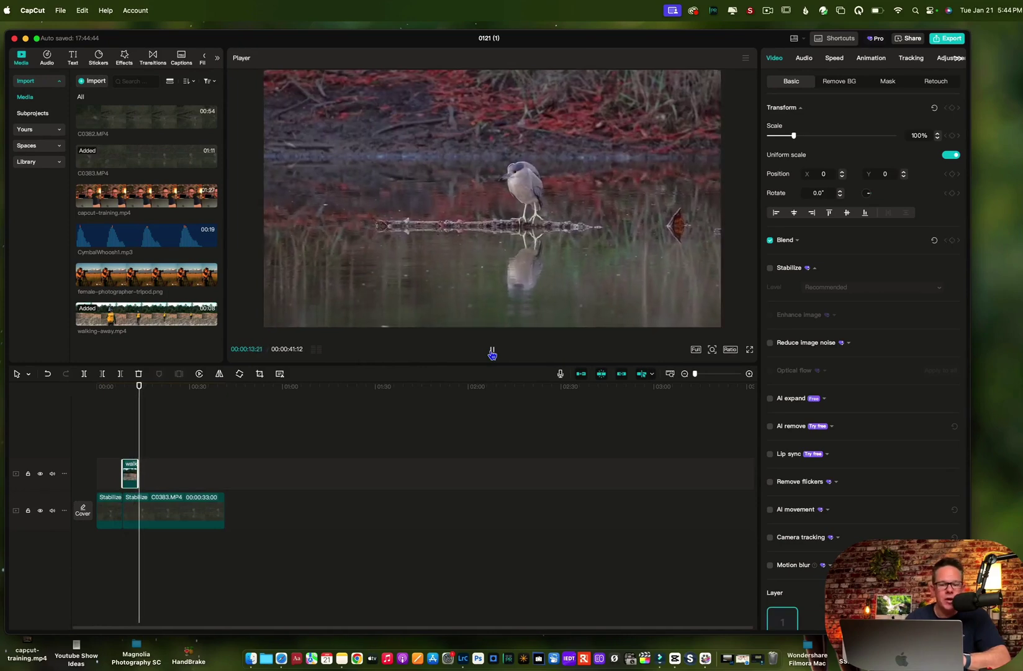
left_click_drag(143, 385, 79, 405)
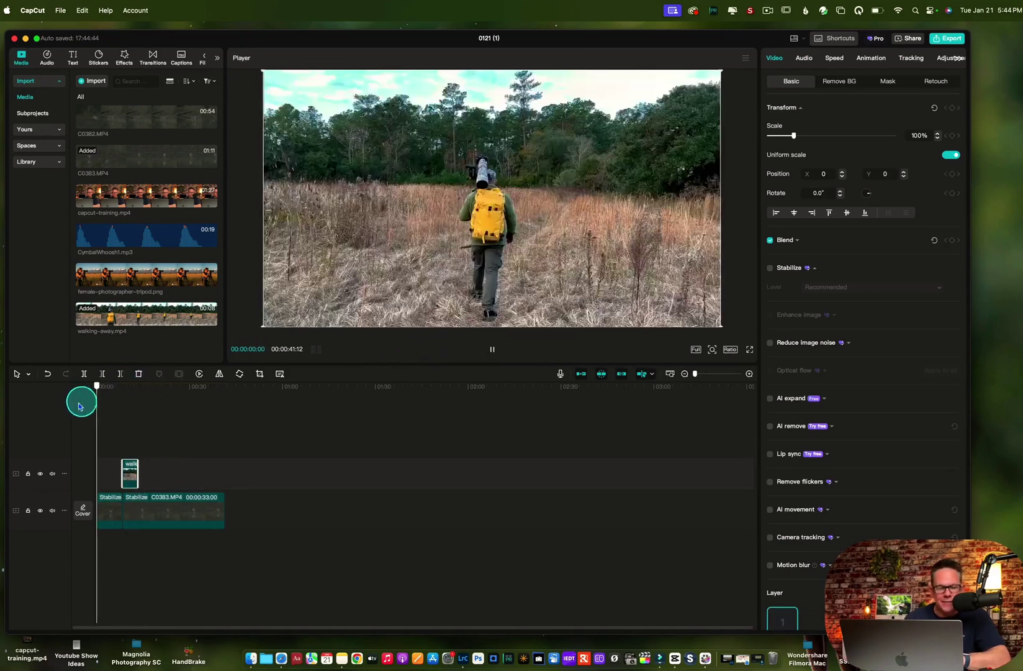
- Add a default text title on its own track at the start of the timeline, above the video clips
left_click(73, 57)
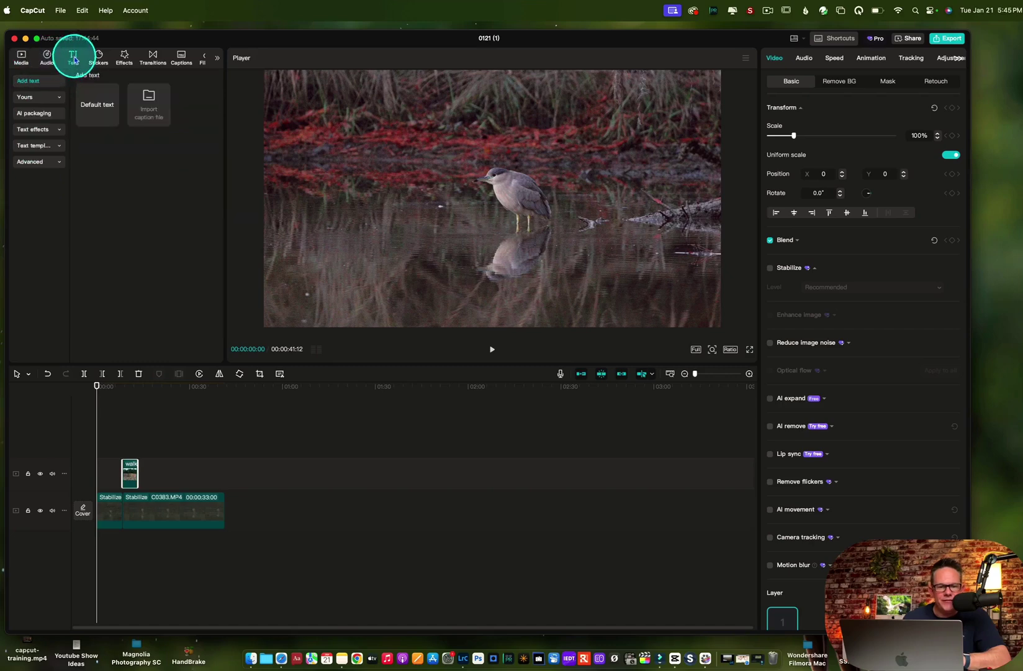
left_click_drag(91, 109, 107, 453)
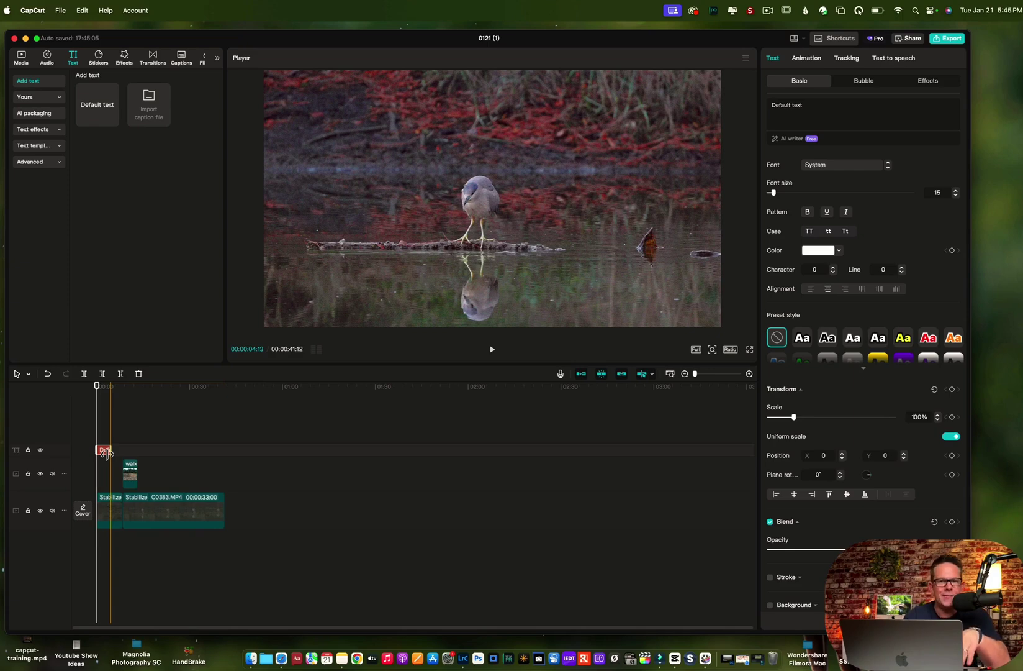
left_click(104, 450)
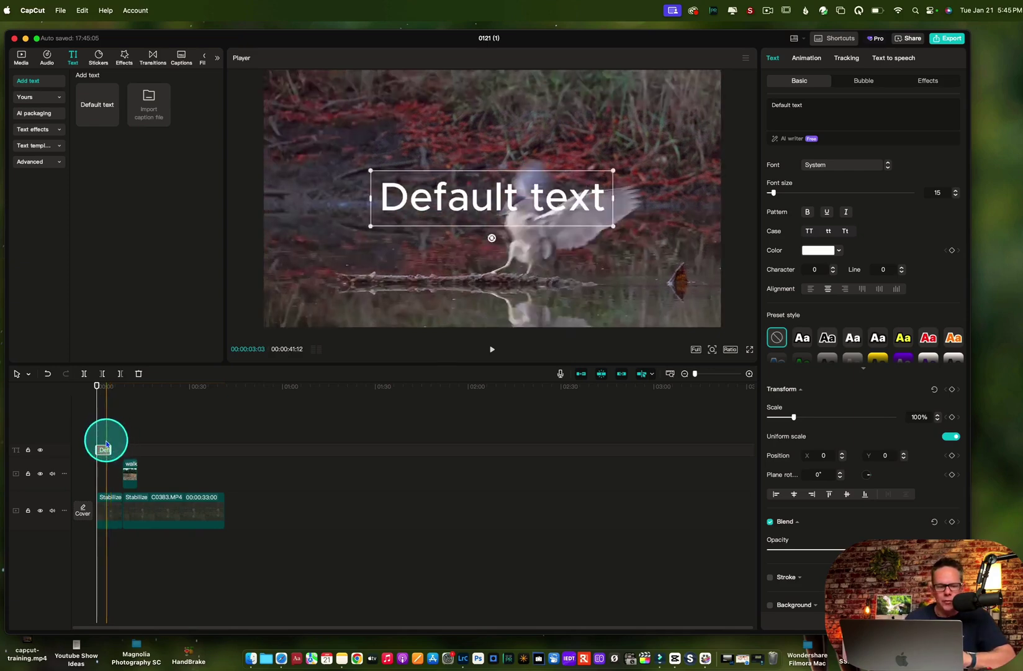
left_click(97, 395)
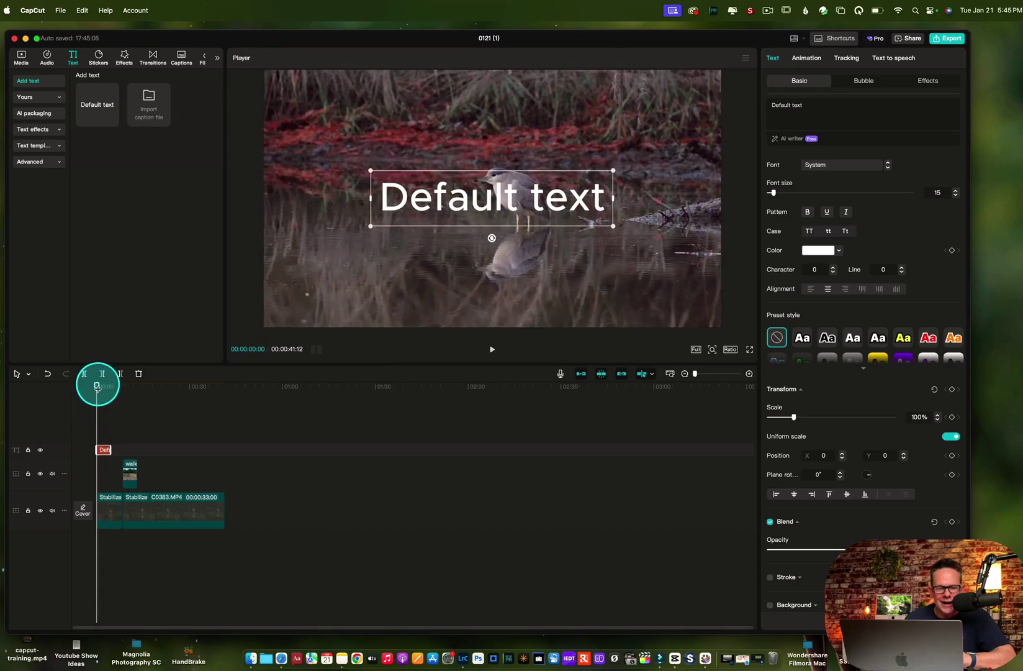
- Replace the placeholder wording of the title with "Birds" while previewing a frame within its duration
left_click_drag(99, 383, 101, 388)
left_click(101, 450)
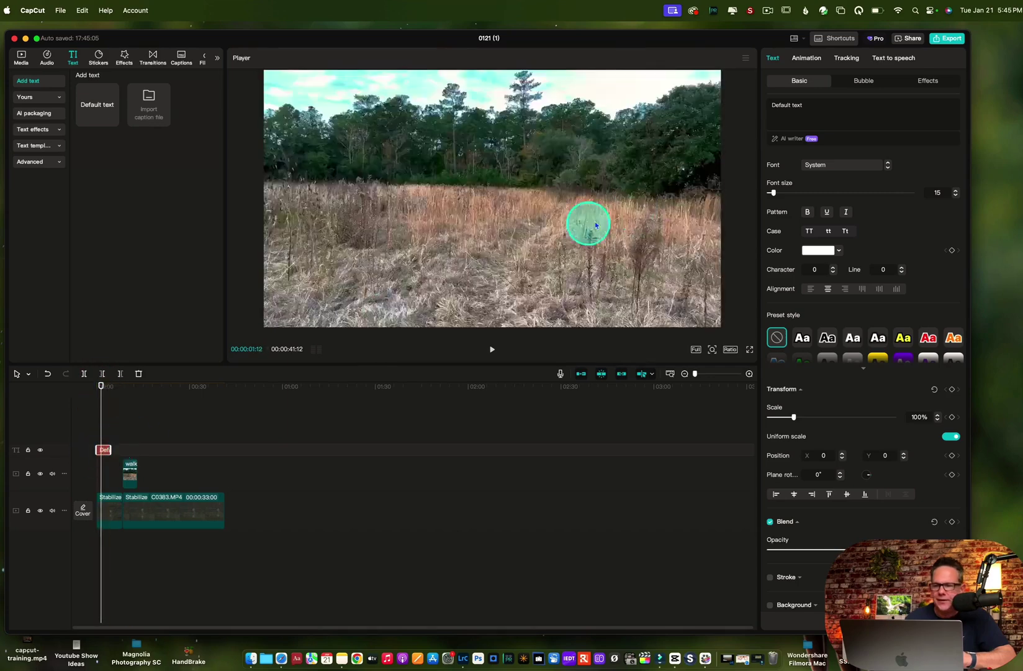
left_click_drag(810, 106, 768, 105)
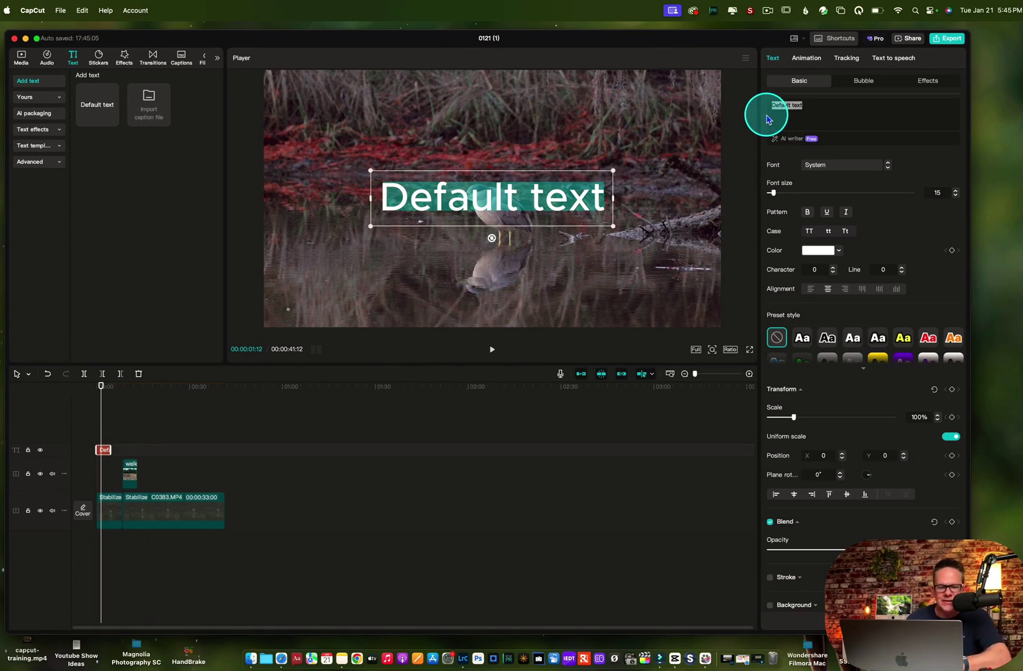
type("Birds")
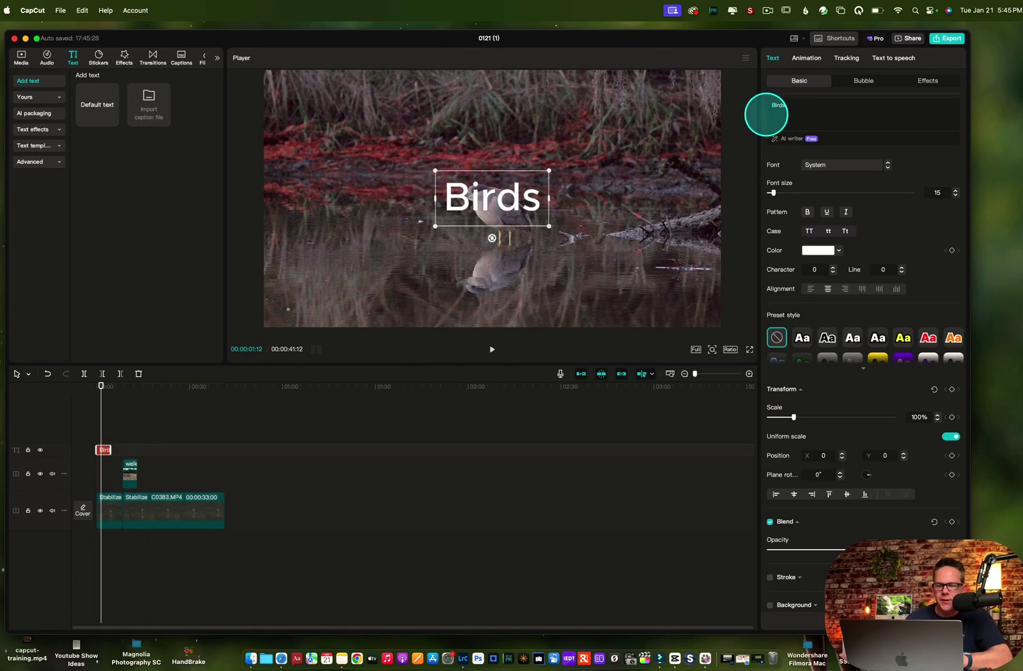
- Set the Birds title's font to Vogue and its font size to 30
left_click(815, 165)
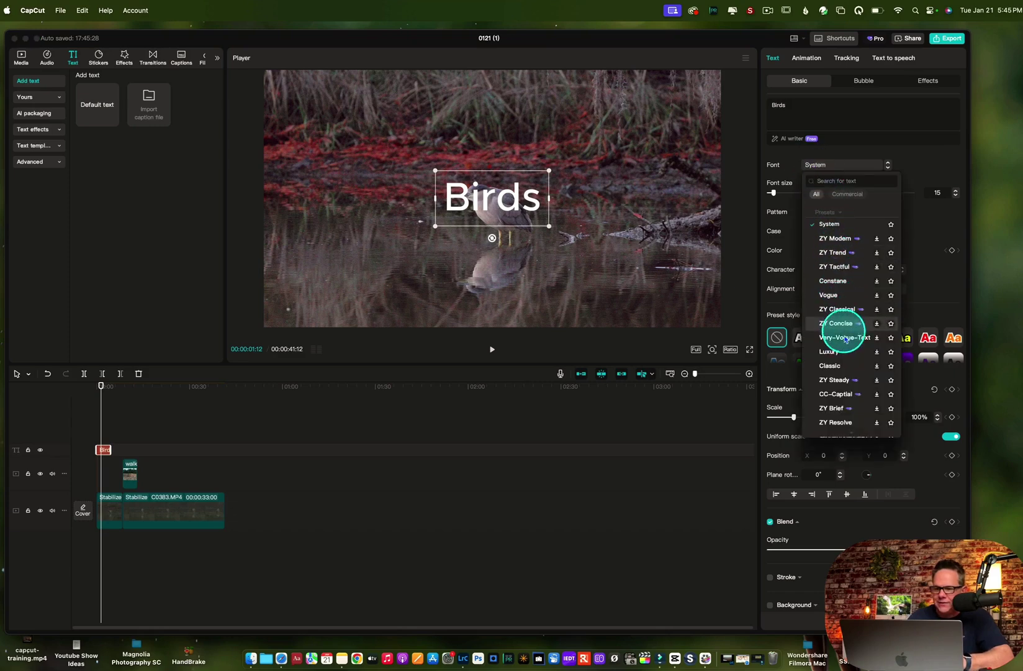
left_click(831, 296)
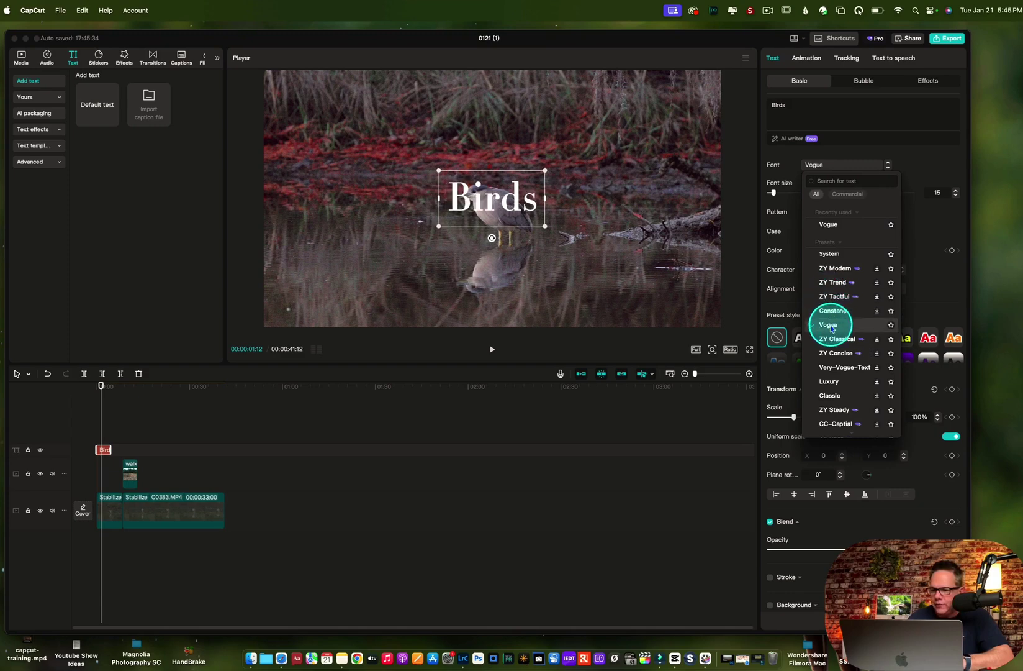
left_click(829, 327)
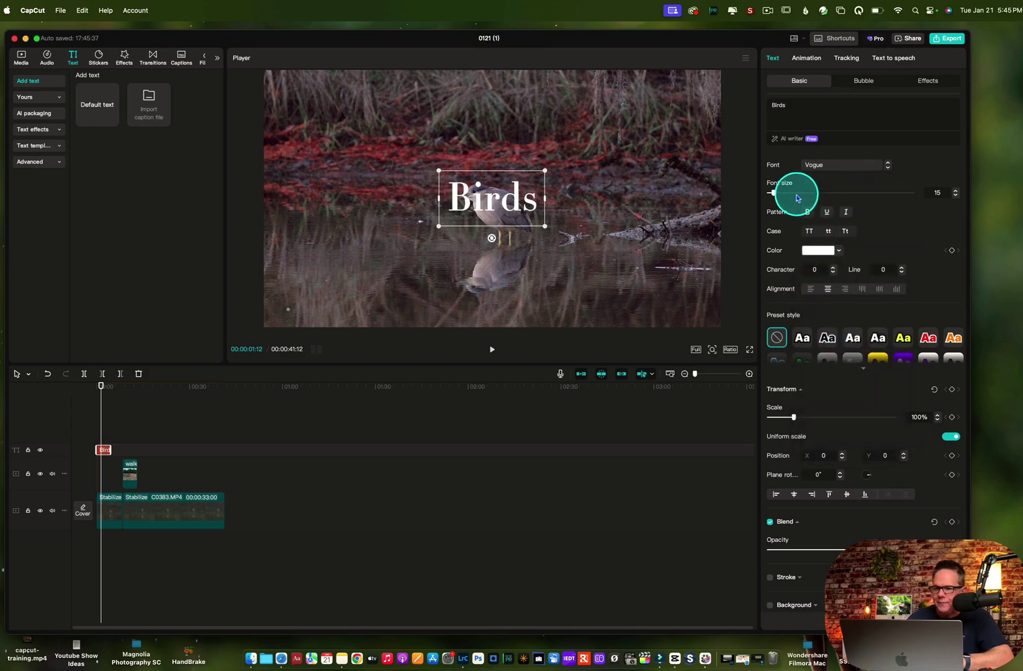
left_click_drag(775, 195, 784, 195)
left_click(584, 206)
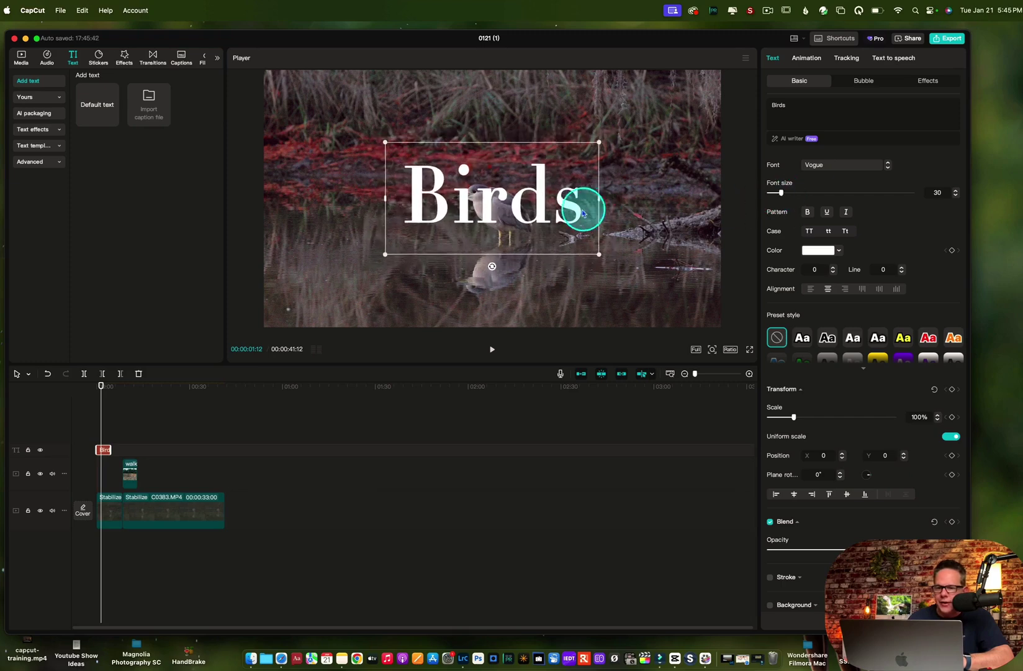
- Move the Birds title to the frame's lower-left corner, about X -1023, Y -610, and color it bright green (00E200)
left_click_drag(488, 201, 370, 284)
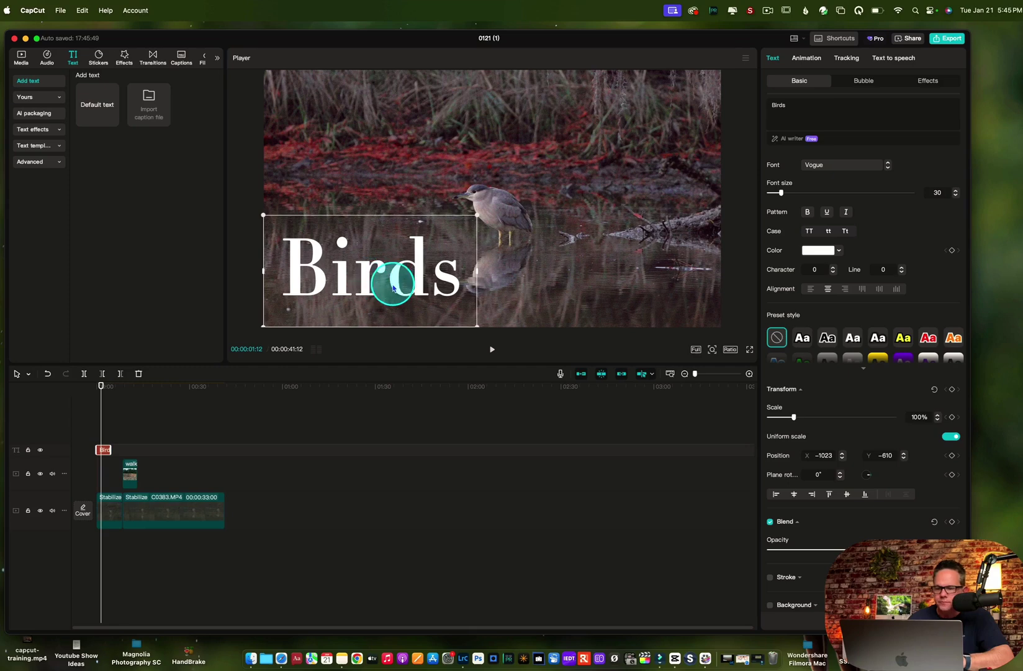
left_click(839, 252)
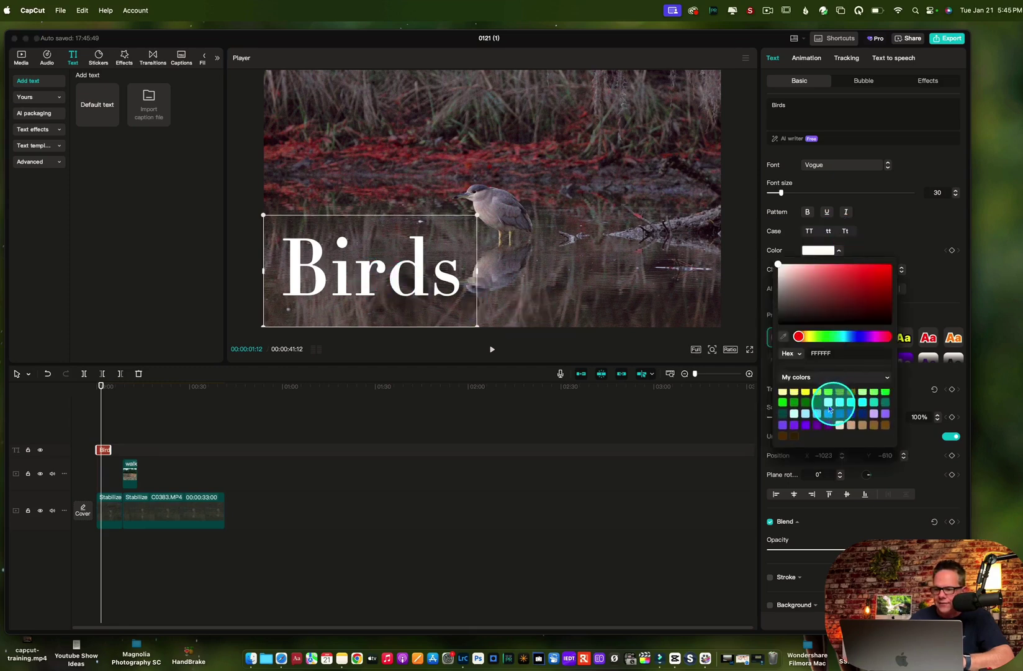
left_click(783, 400)
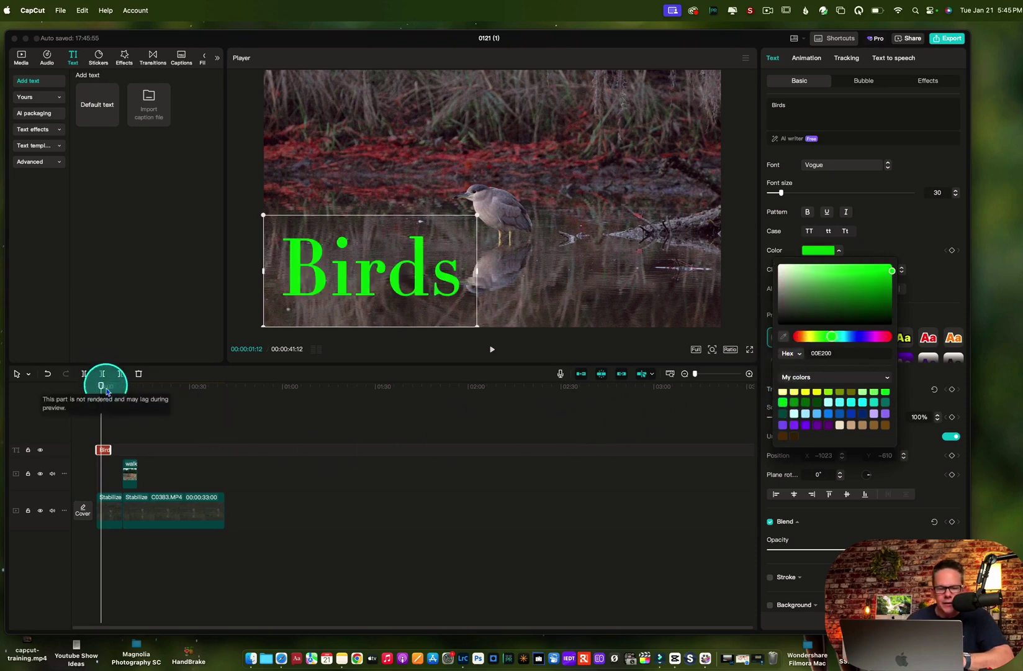
- Extend the end of the Birds title slightly on the timeline and return to the timeline's start
left_click(111, 447)
left_click_drag(110, 447, 118, 447)
left_click_drag(127, 448, 105, 454)
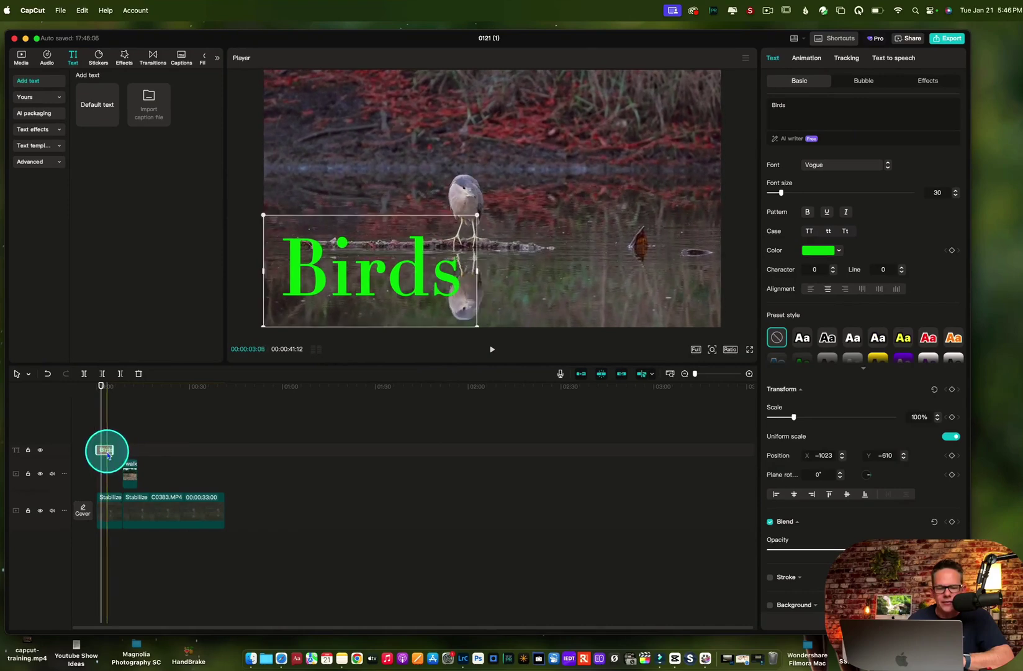
left_click(96, 382)
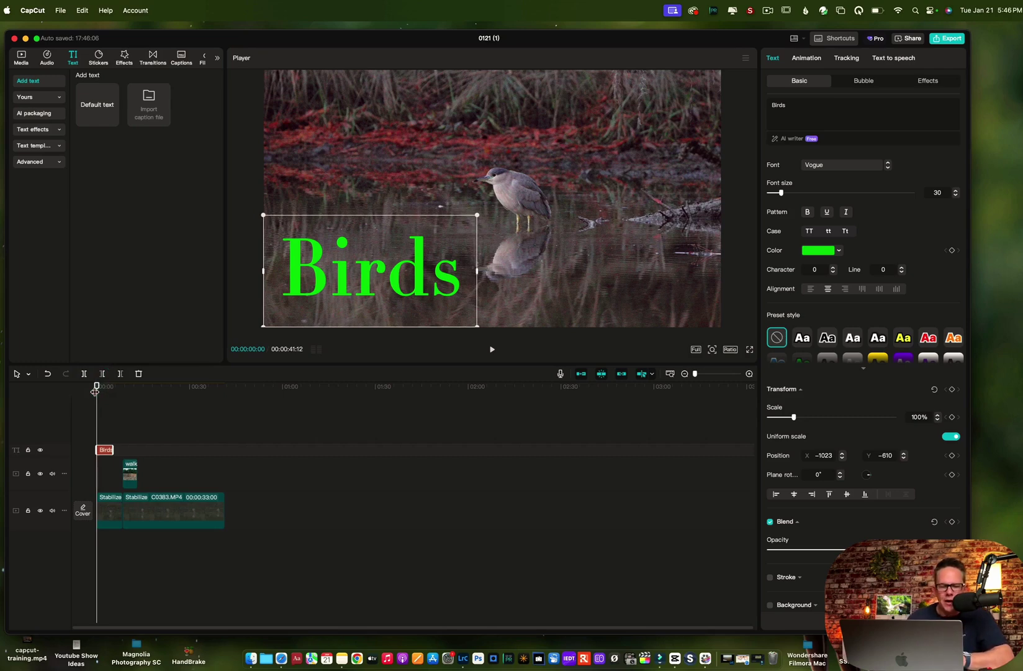
mouse_move(95, 390)
left_mouse_down()
mouse_move(183, 399)
mouse_move(104, 385)
left_mouse_up()
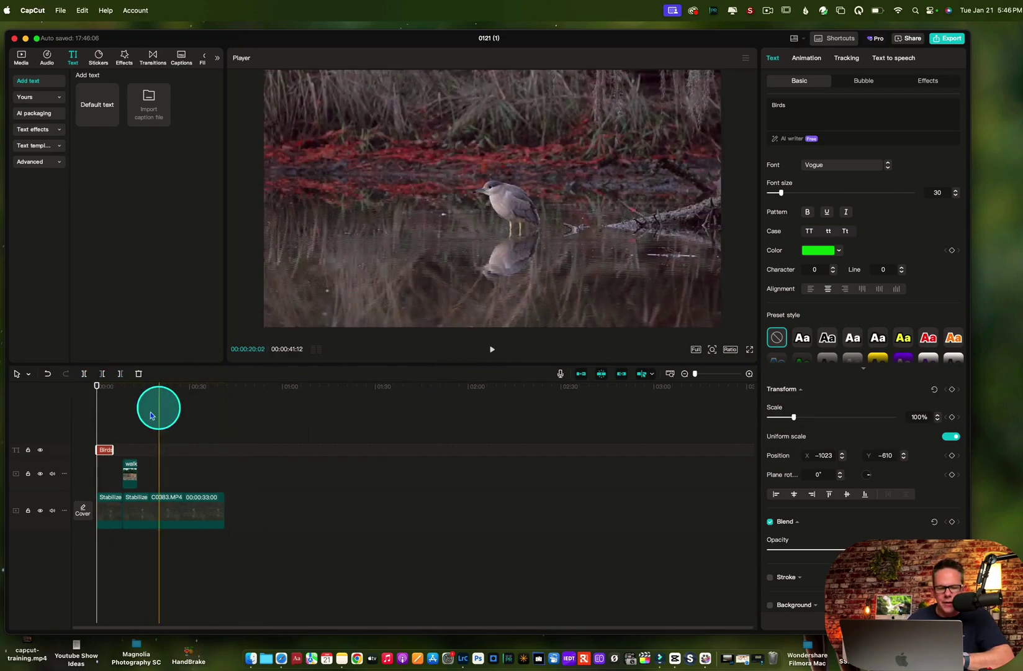
- Shift the Birds title and the walking-away.mp4 overlay later on the timeline, and play the edit from the start
left_click_drag(103, 448, 97, 383)
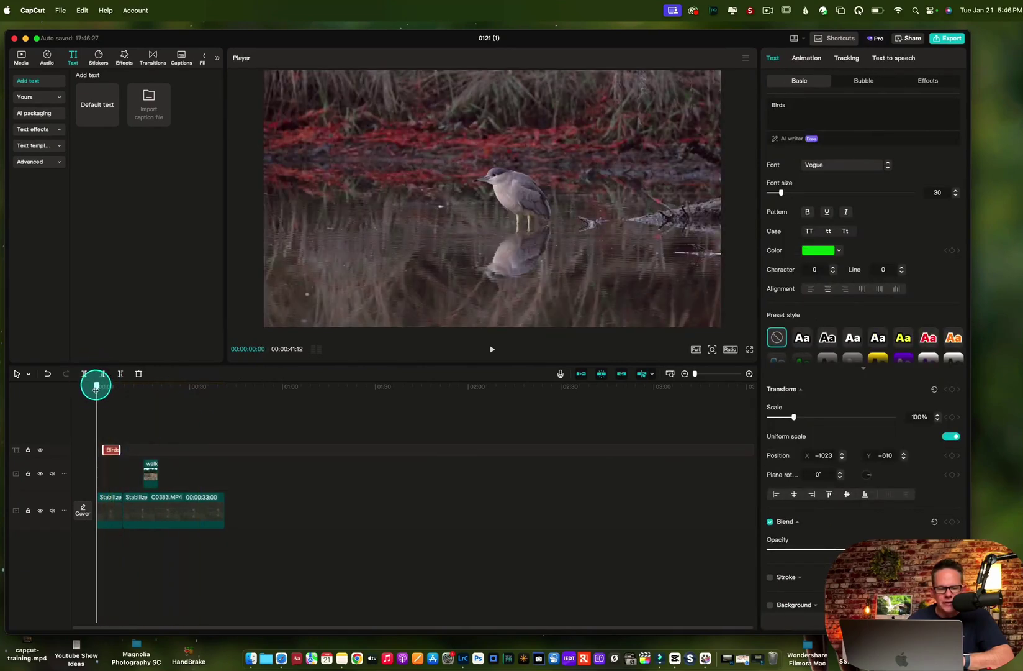
left_click(491, 349)
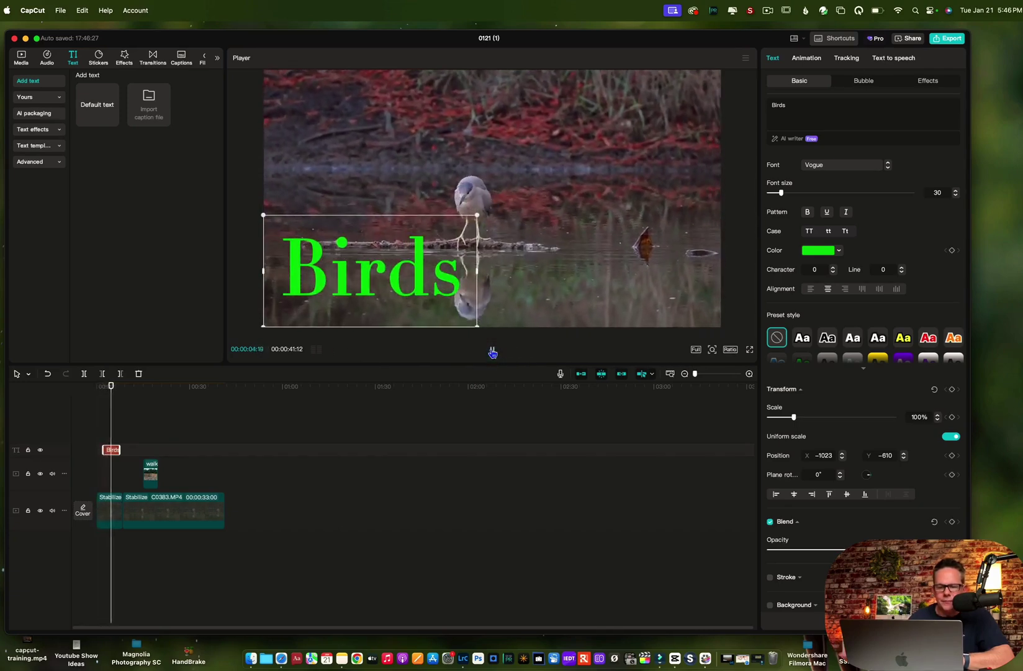
left_click(217, 429)
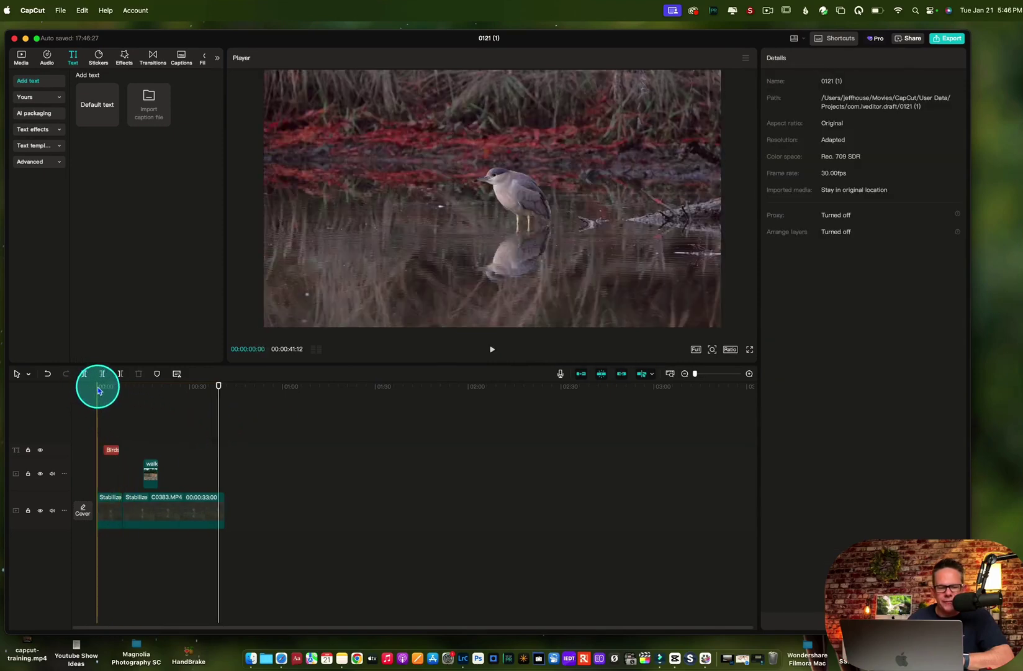
left_click(98, 390)
left_click(493, 348)
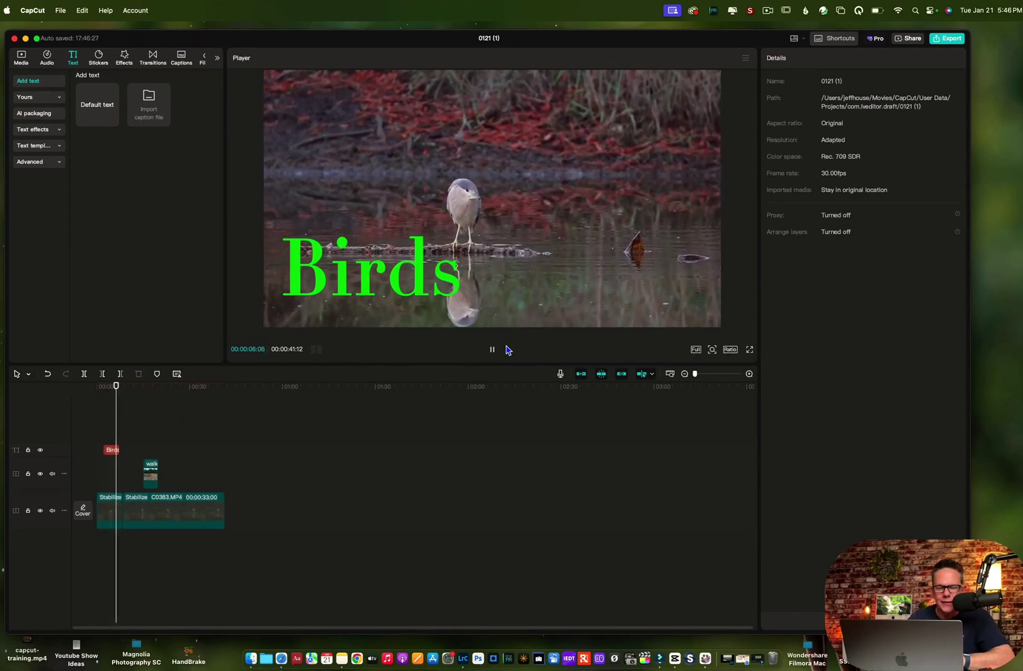
- Shorten the end of the Birds title and replay the edit from the timeline's start
left_click(143, 418)
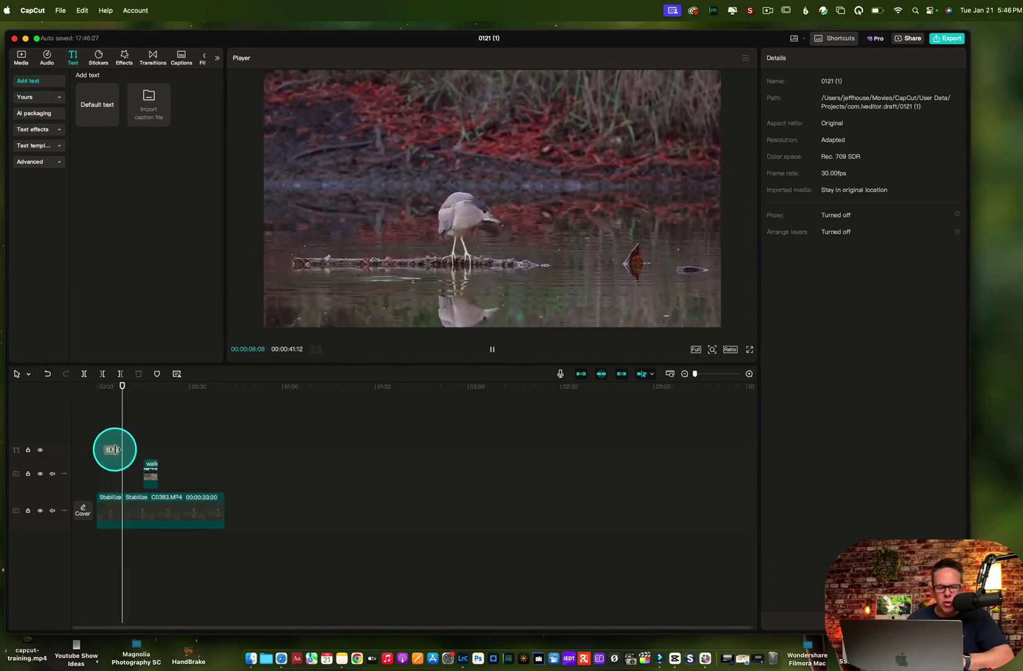
left_click(117, 449)
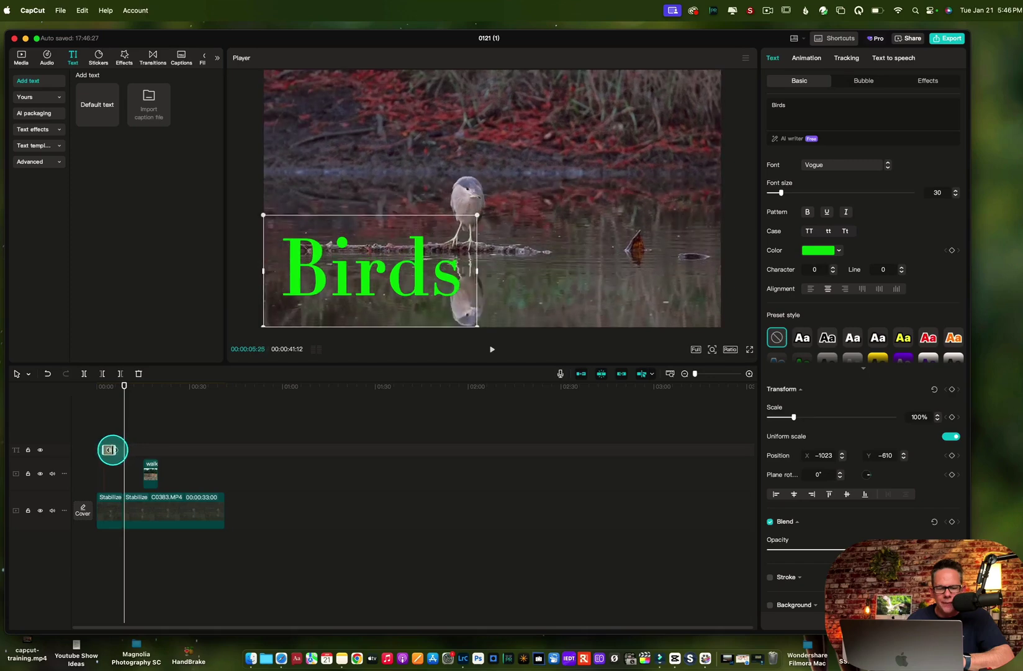
left_click_drag(125, 385, 99, 401)
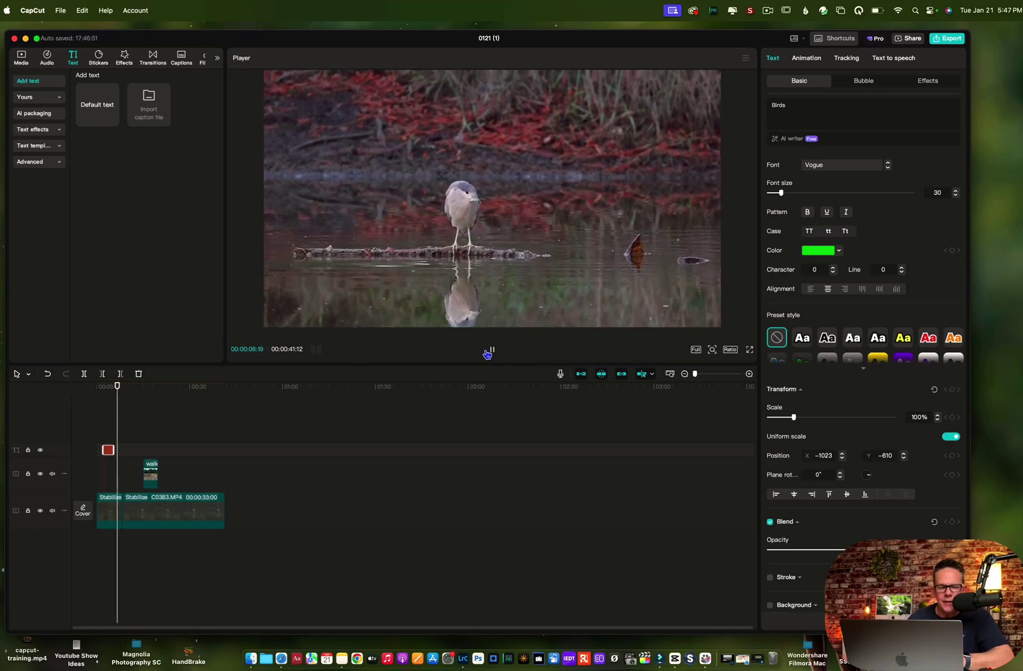
- Play through the walking-away.mp4 overlay at its new position and bring the playhead back to shortly before it
mouse_move(118, 388)
left_mouse_down()
mouse_move(125, 396)
mouse_move(119, 384)
mouse_move(136, 388)
left_mouse_up()
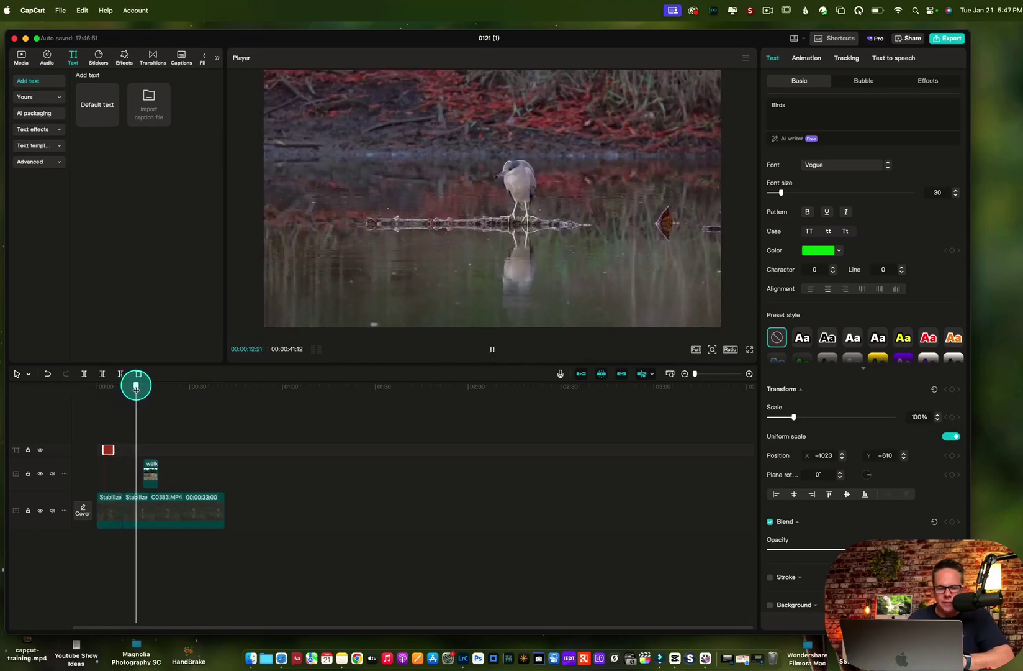
left_click(452, 337)
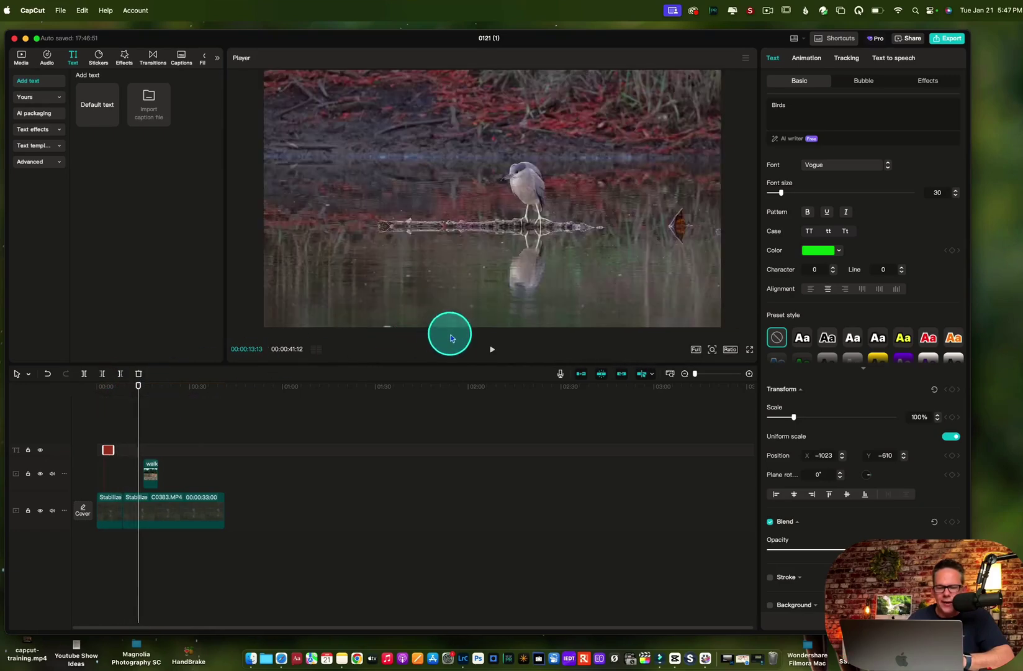
left_click(489, 349)
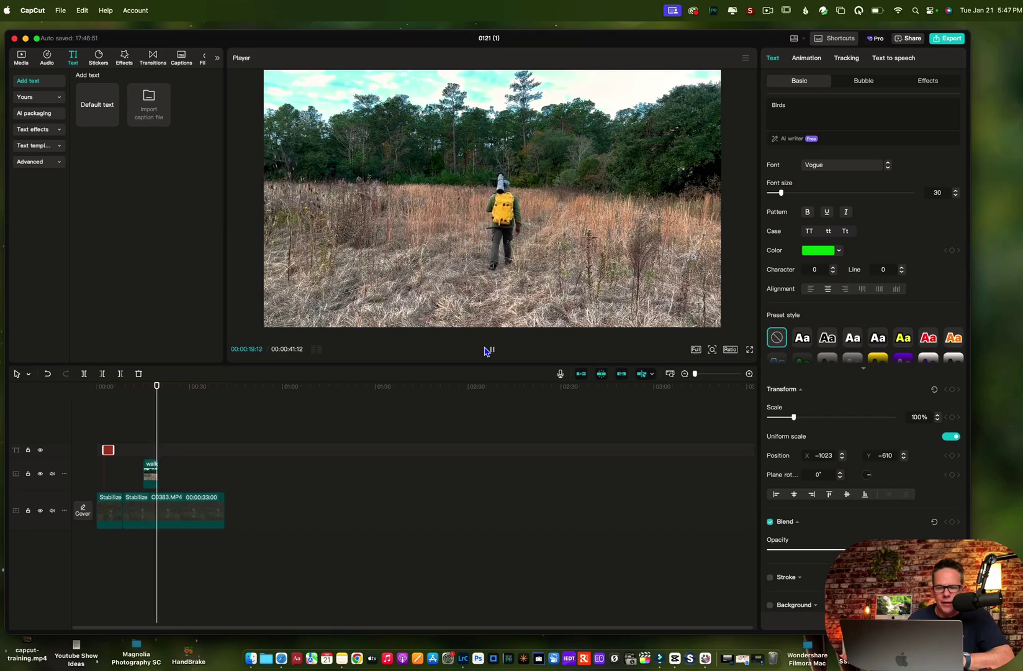
left_click(487, 350)
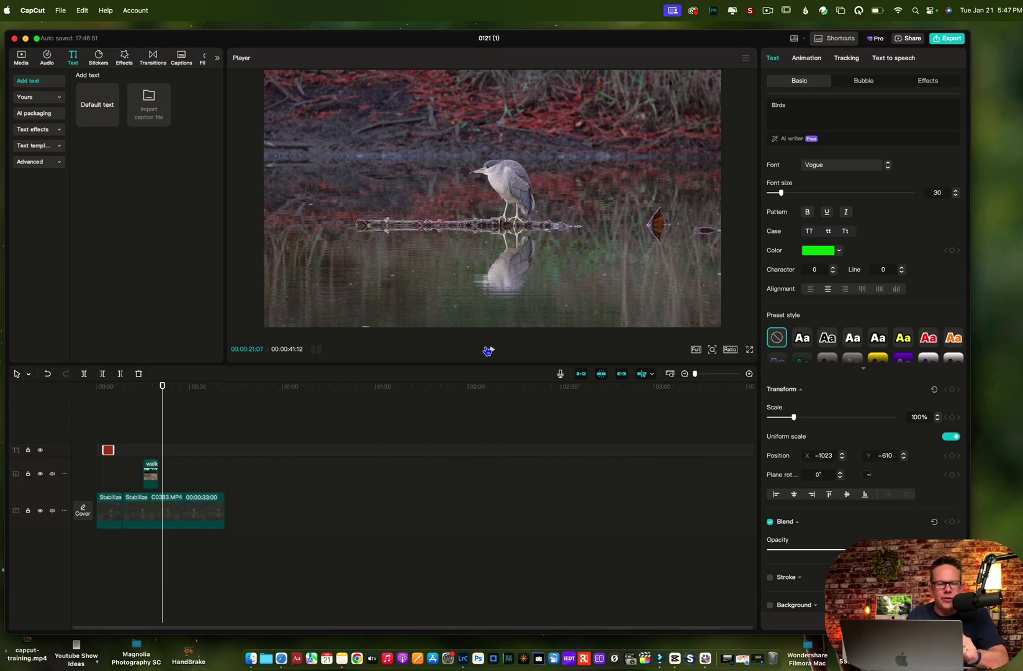
left_click(491, 349)
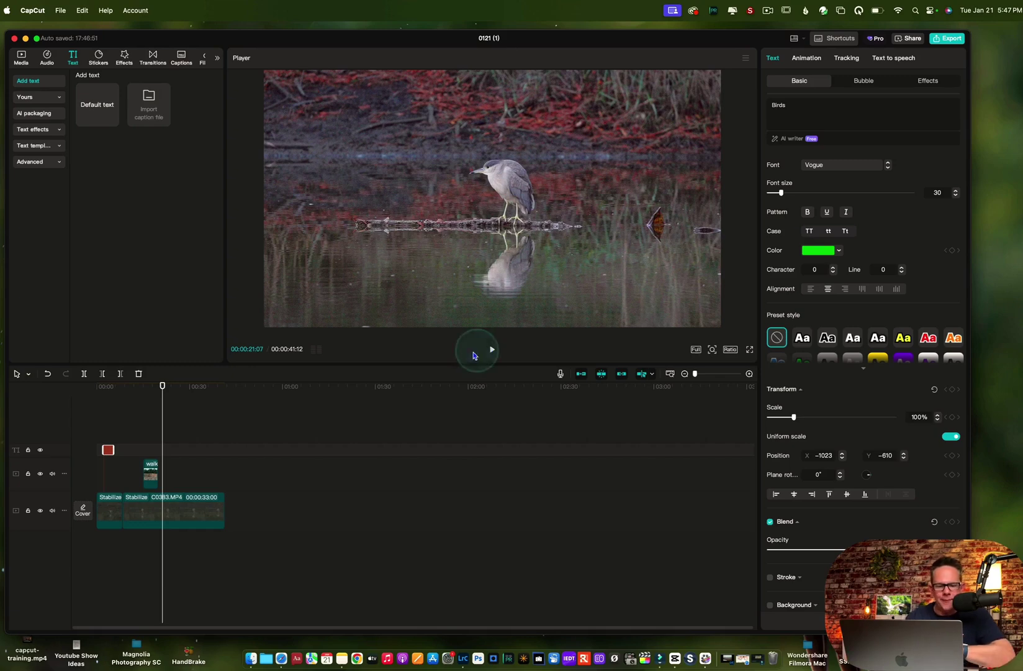
left_click_drag(189, 373, 183, 425)
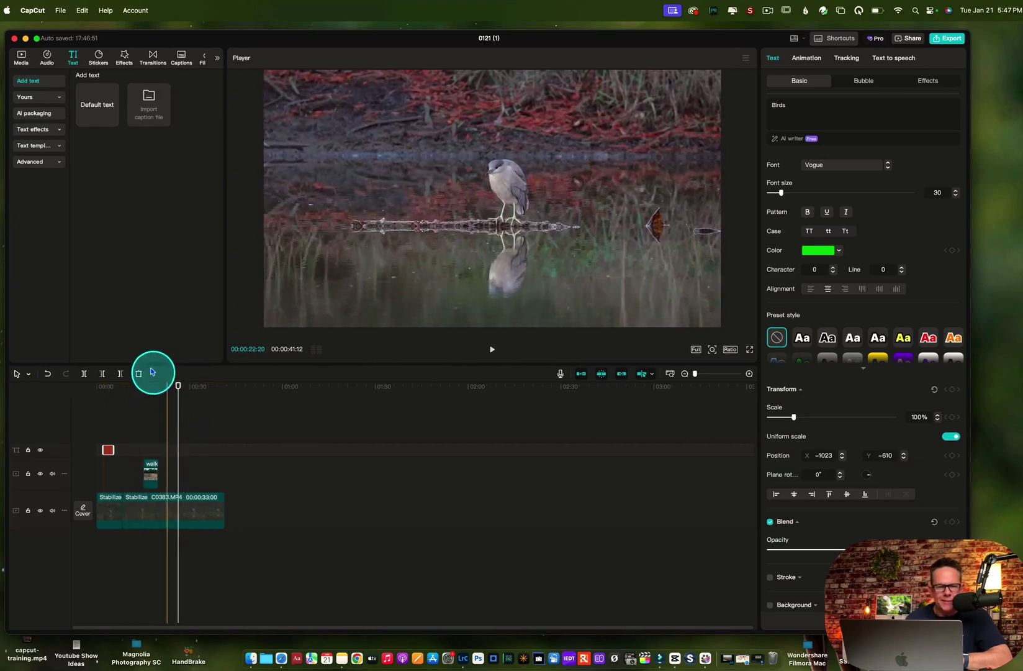
left_click(175, 386)
left_click_drag(177, 386, 135, 385)
left_click(87, 255)
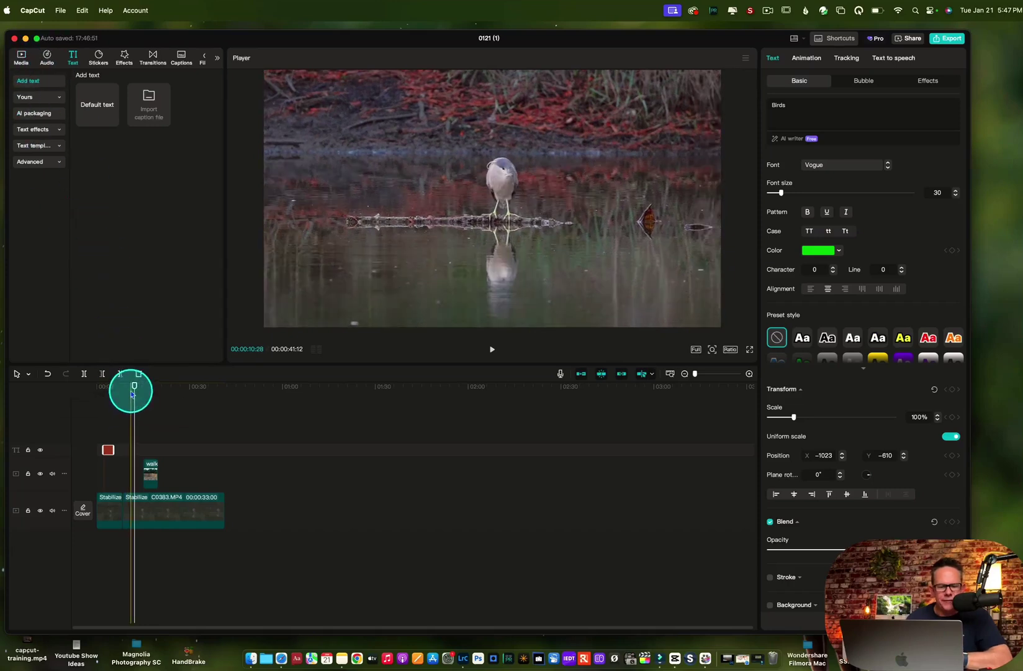
- Place CymbalWhoosh1.mp3 on an audio track beneath the bird footage, starting around the beginning of the walking-away.mp4 overlay
left_click(21, 60)
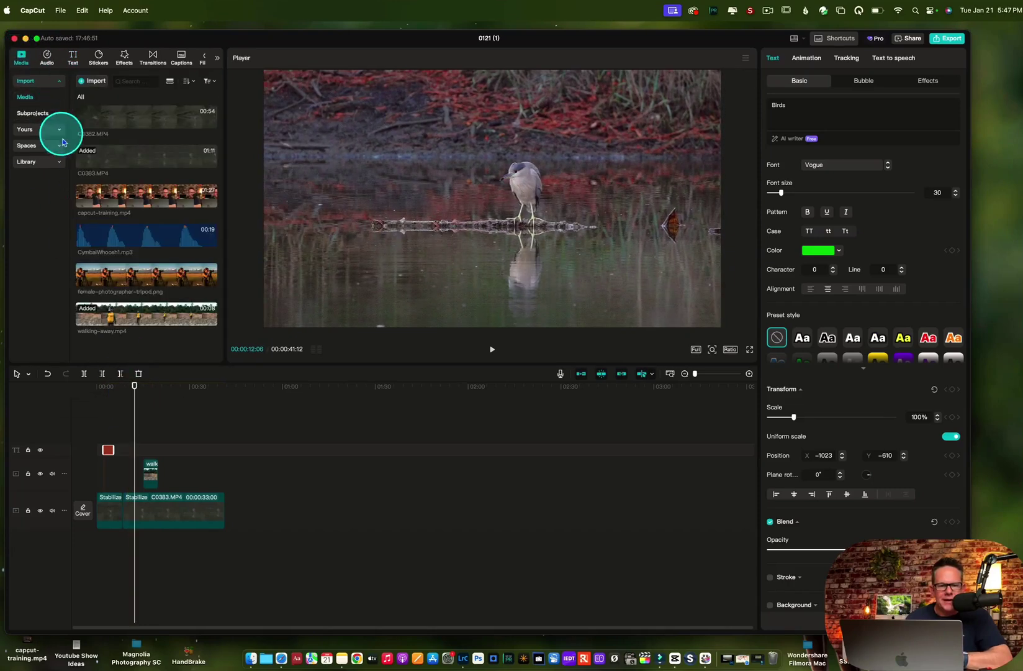
left_click(107, 232)
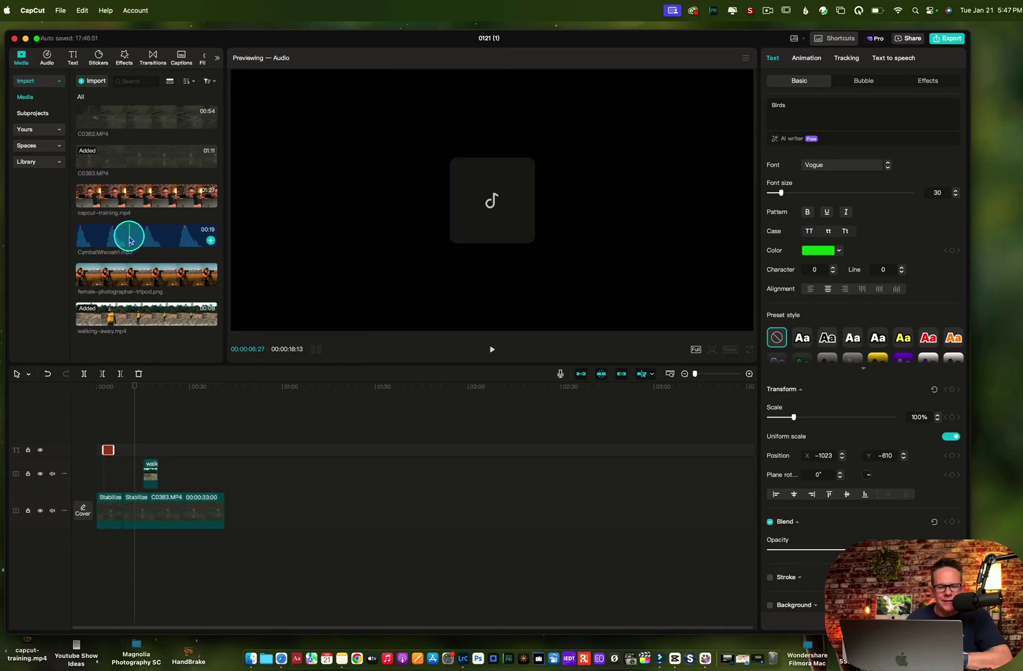
left_click_drag(130, 239, 142, 550)
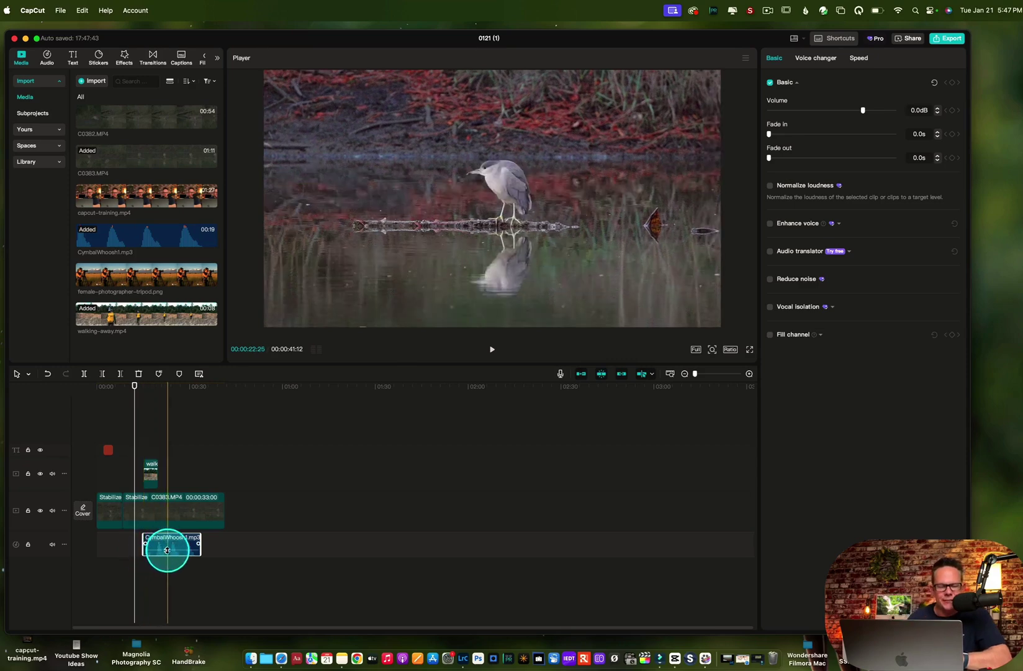
left_click(193, 547)
left_click(159, 551)
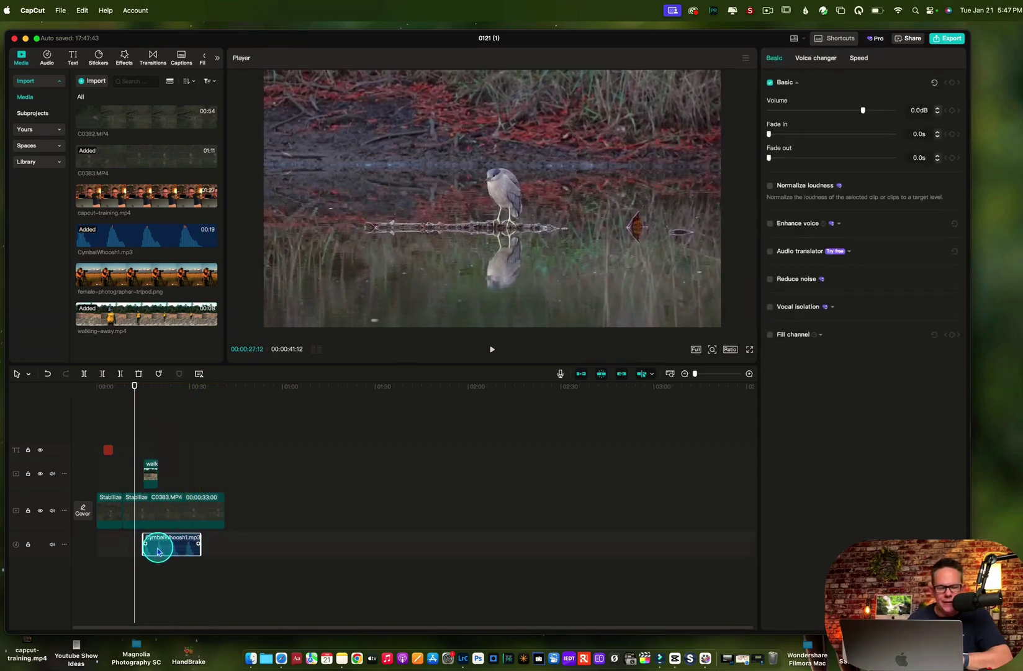
- Shorten CymbalWhoosh1.mp3 to roughly the span of the walking-away.mp4 overlay and play that section with the sound effect
left_click_drag(199, 547, 155, 549)
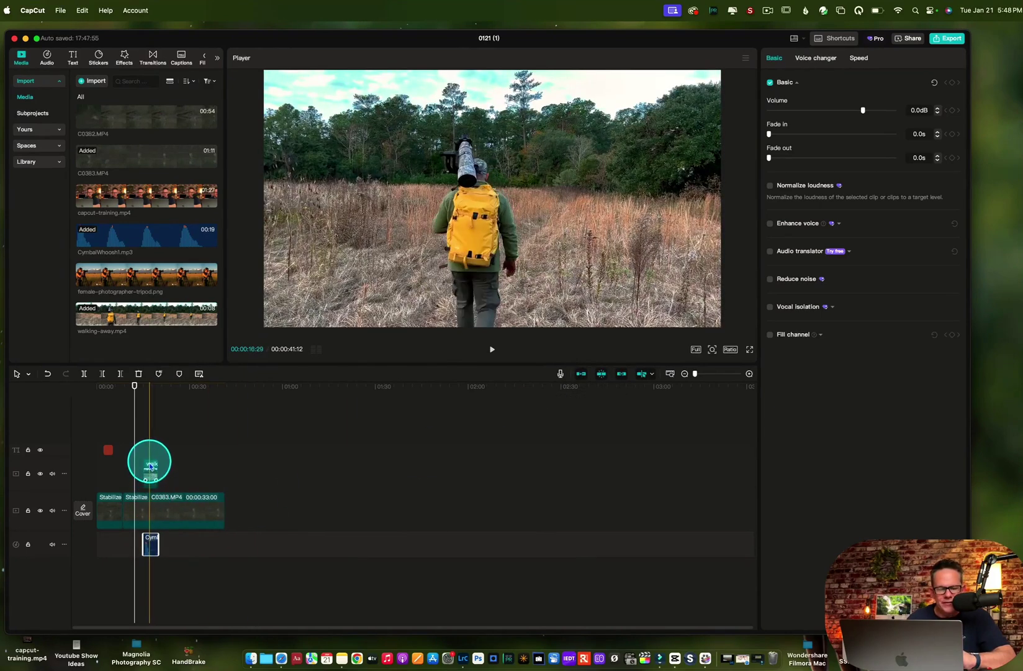
left_click_drag(148, 537, 163, 539)
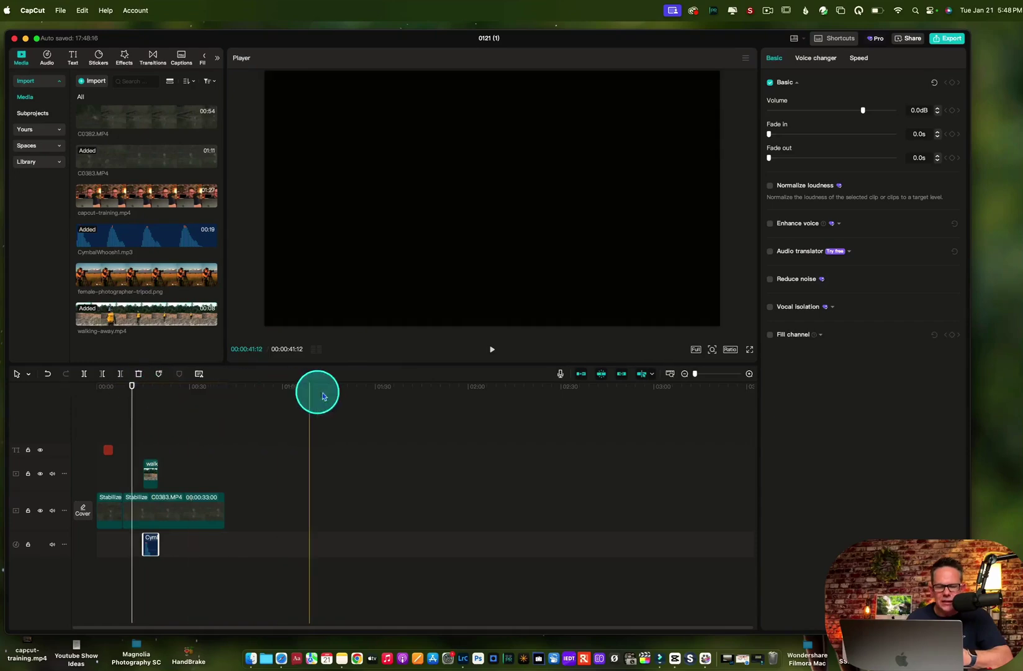
left_click(491, 351)
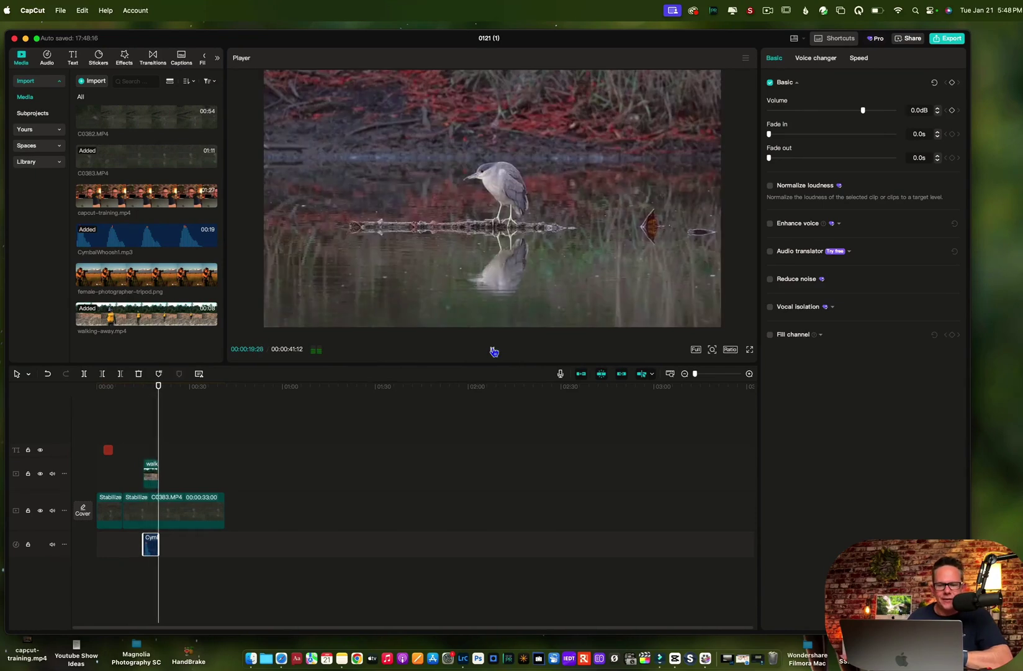
left_click_drag(170, 396, 137, 396)
left_click(493, 350)
left_click(493, 351)
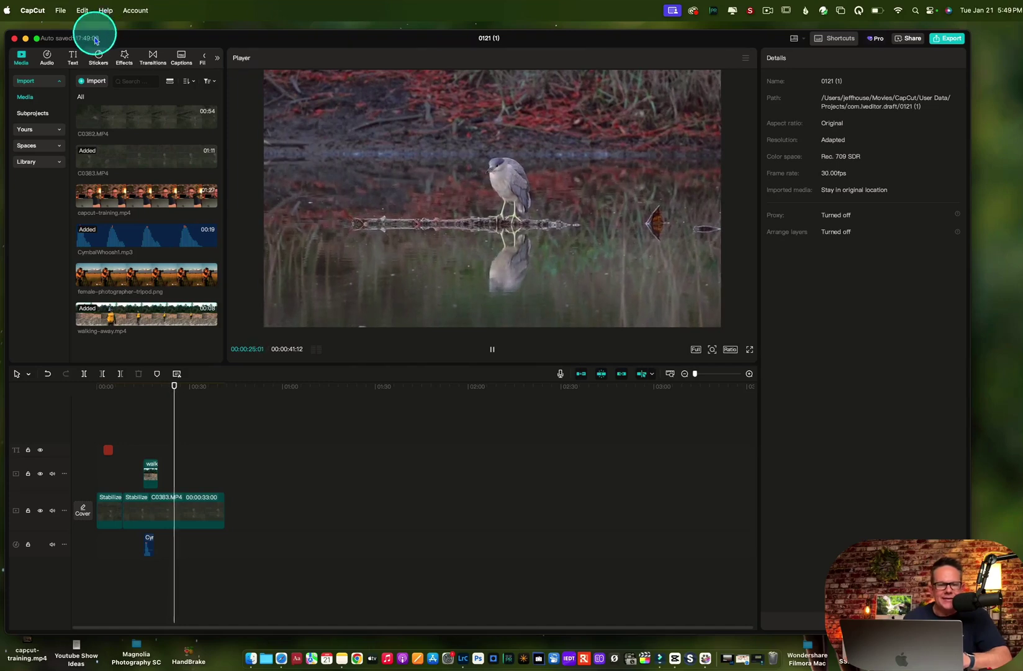
- Add the Upbeat Uplifting Background Corporate track below the sound effect from the timeline's start, lower its volume to -8.8 dB and play it
left_click(47, 57)
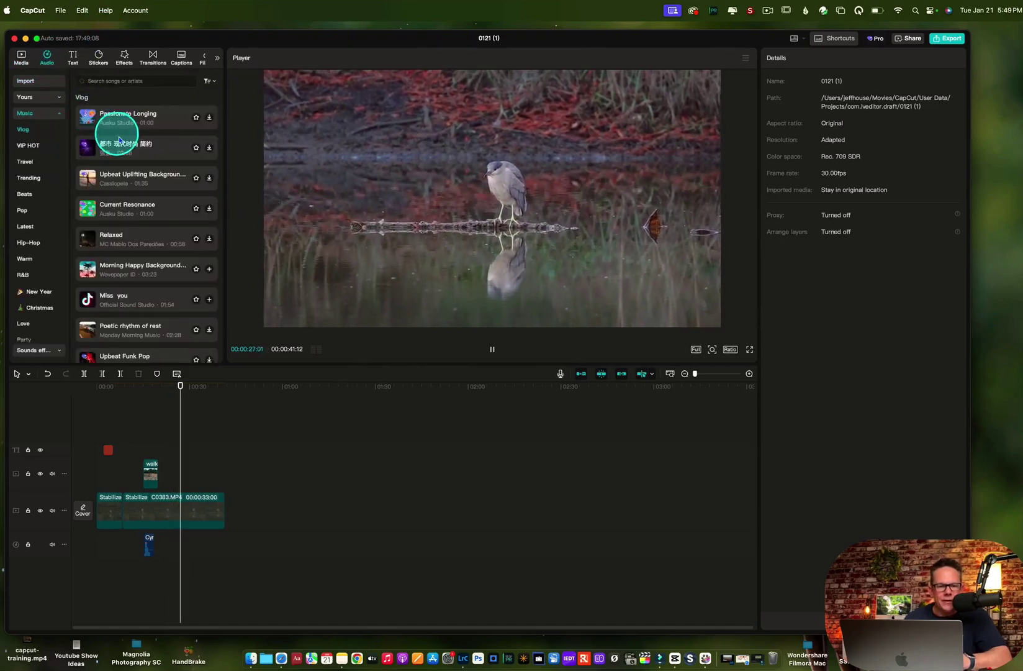
left_click_drag(119, 182, 96, 577)
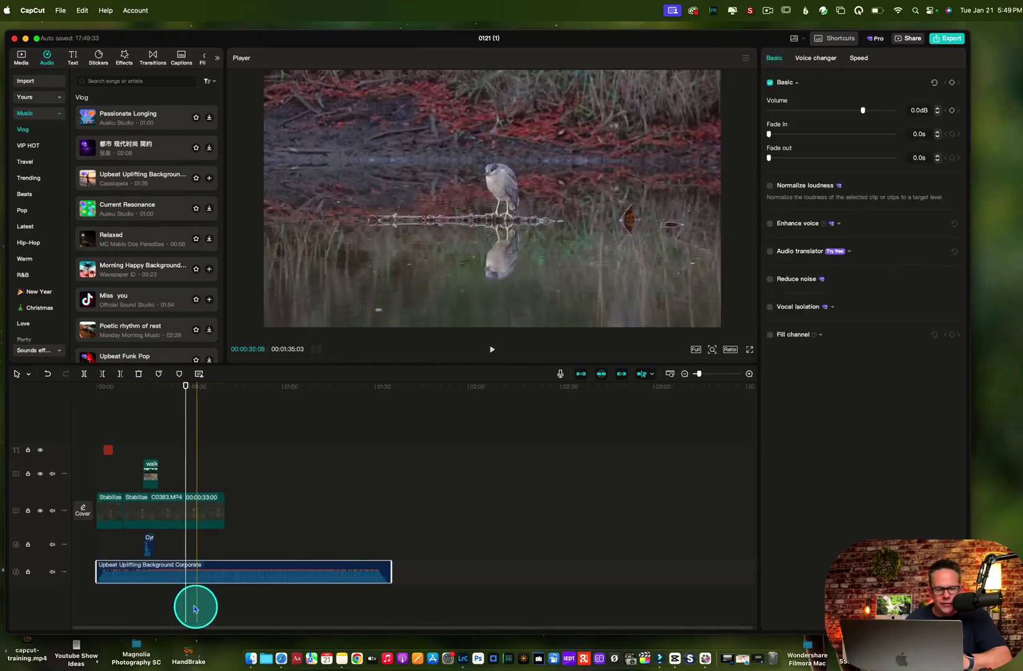
left_click(163, 578)
left_click_drag(163, 577, 162, 552)
left_click(185, 389)
left_click_drag(185, 388, 136, 388)
left_click(493, 352)
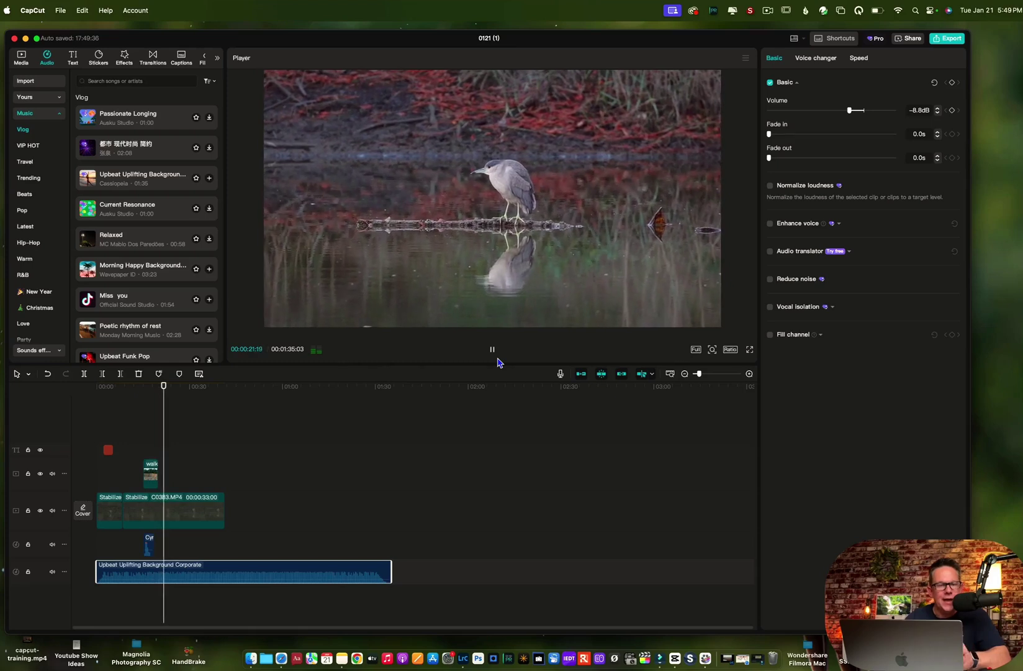
- Listen to the background music again from a point near the beginning of the edit
left_click(492, 350)
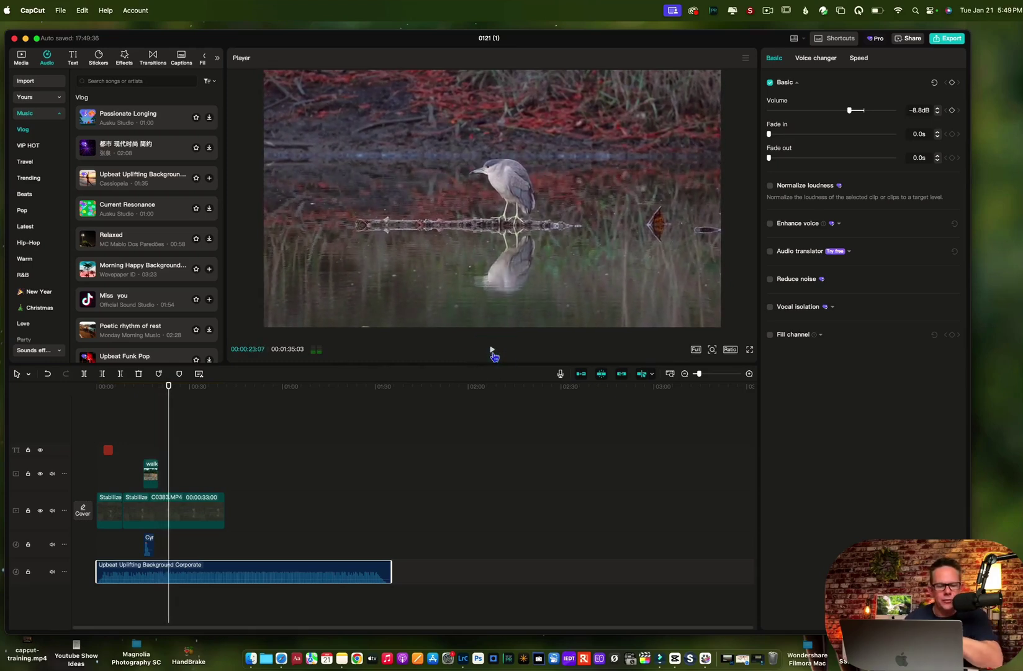
left_click_drag(169, 385, 113, 391)
left_click(490, 353)
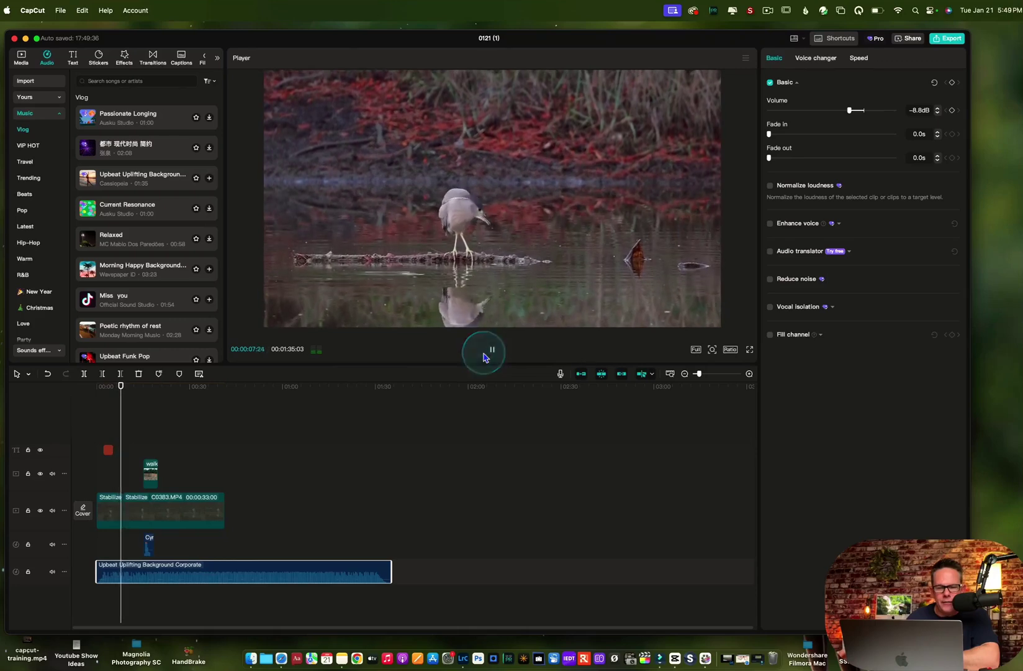
left_click(491, 349)
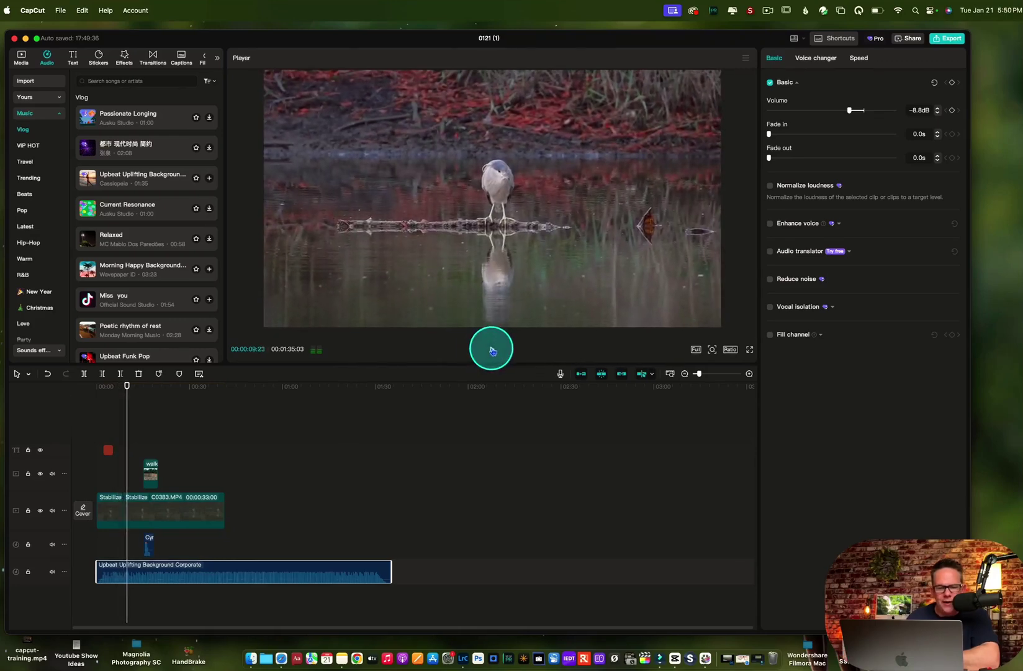
- Try the Mix transition at the cut between the two C0383.MP4 clips and play across the cut
left_click(152, 57)
left_click_drag(170, 120, 154, 515)
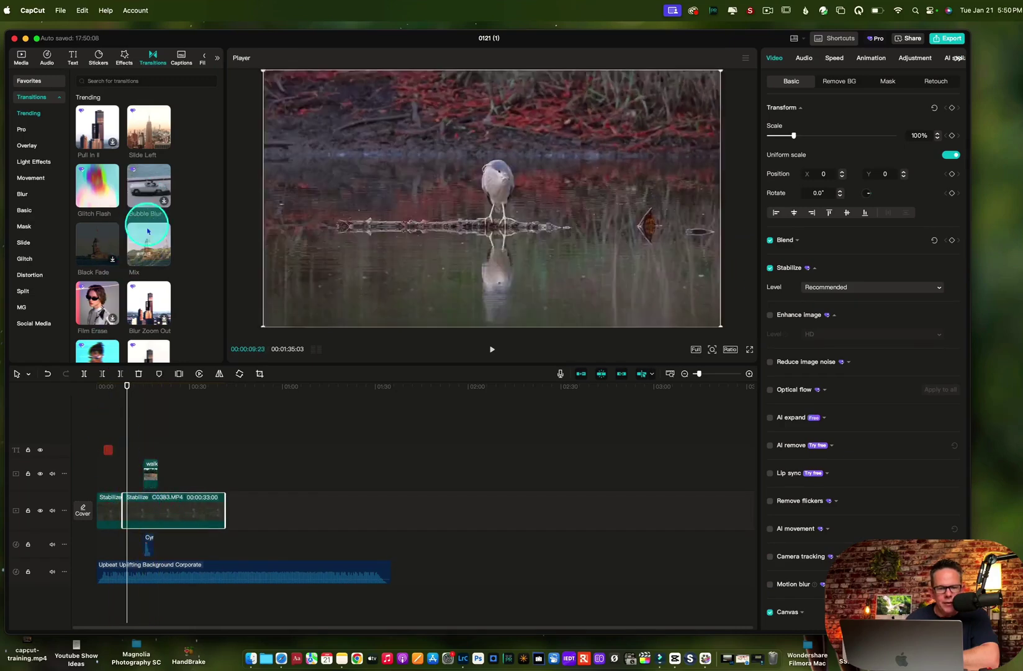
left_click_drag(147, 244, 120, 515)
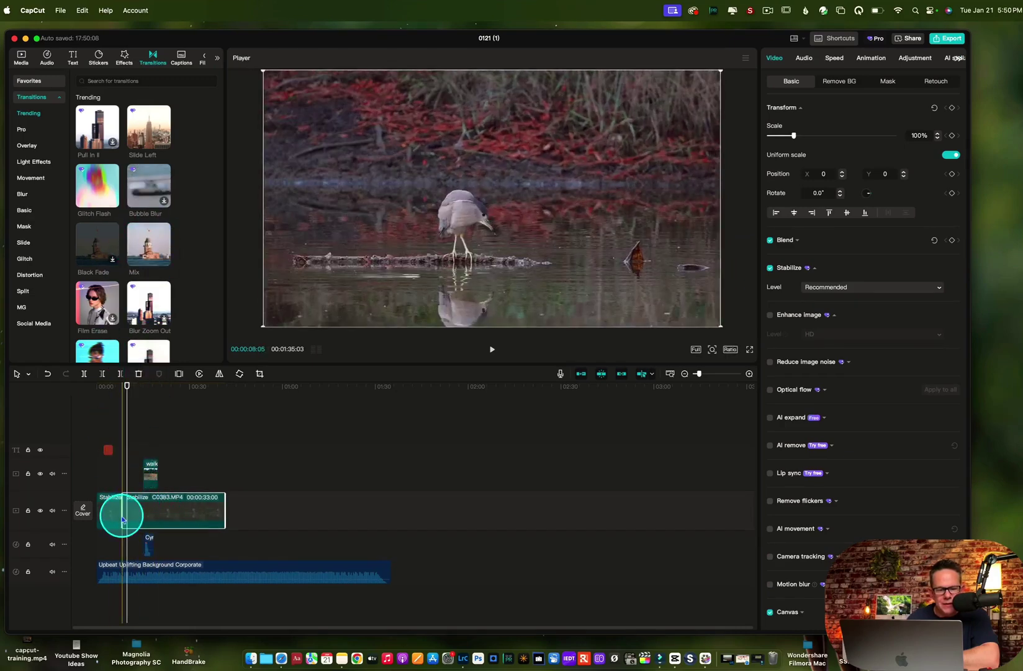
left_click_drag(126, 385, 113, 387)
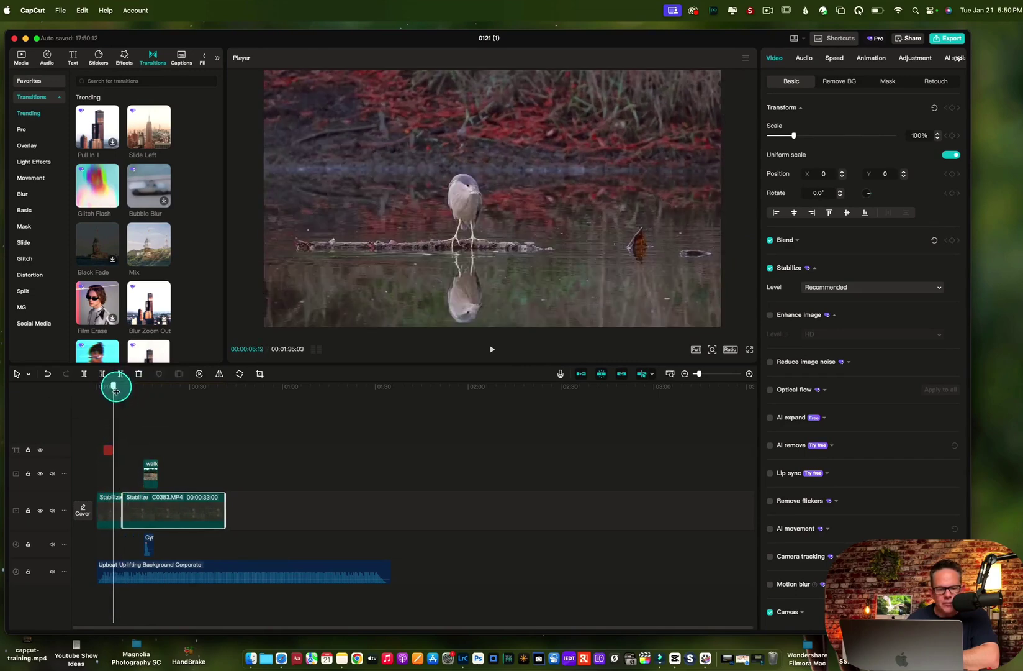
left_click(490, 349)
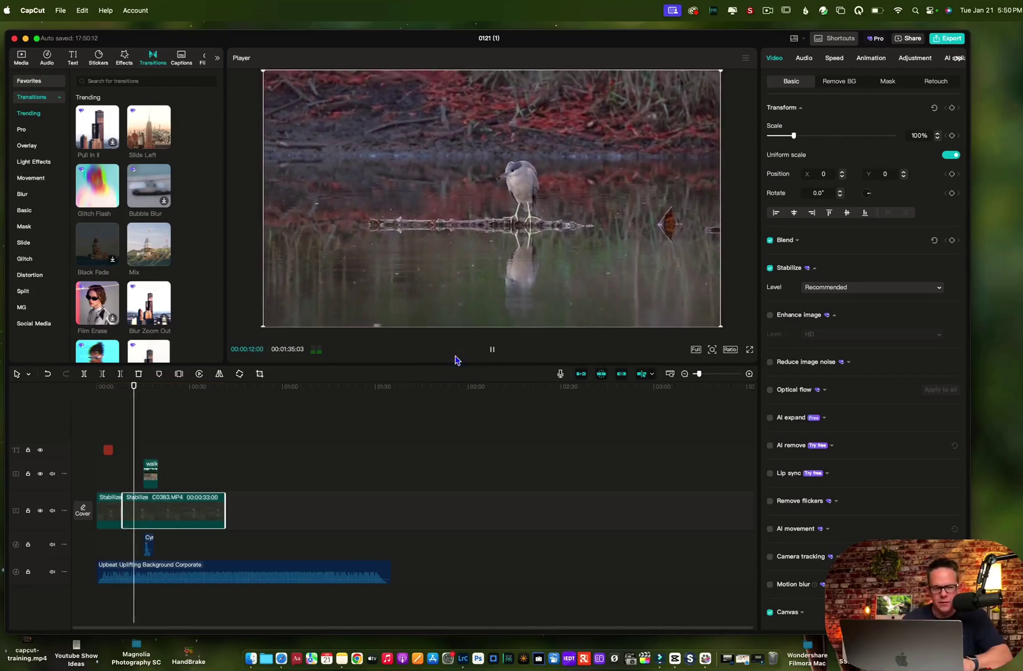
key("space")
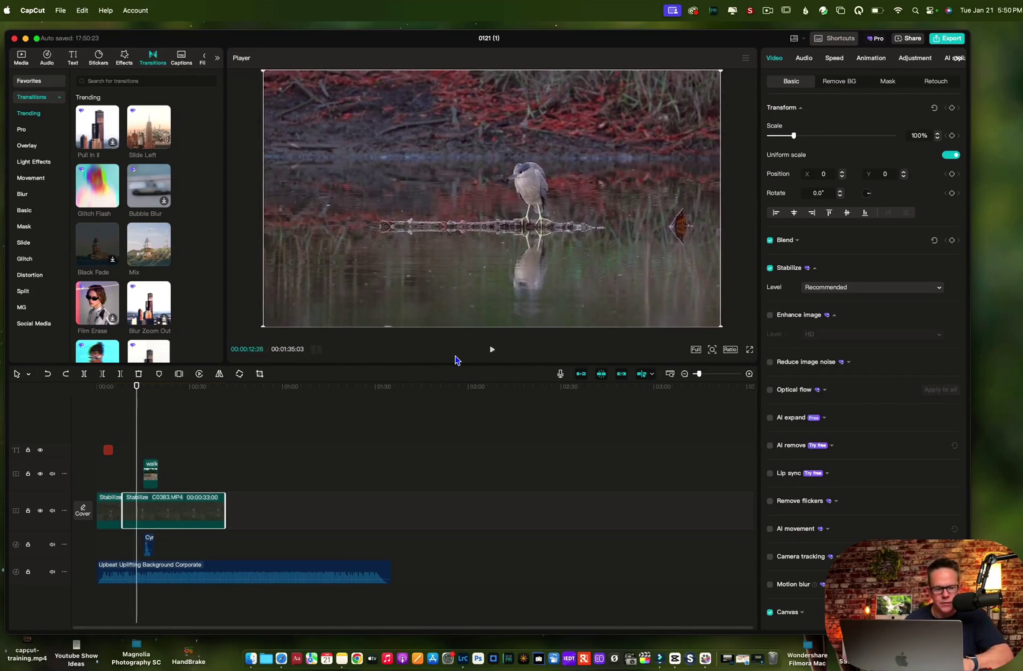
- Play across the cut between the two C0383.MP4 clips from shortly before it, returning the playhead ahead of the cut
left_click_drag(136, 386, 119, 387)
left_click(490, 351)
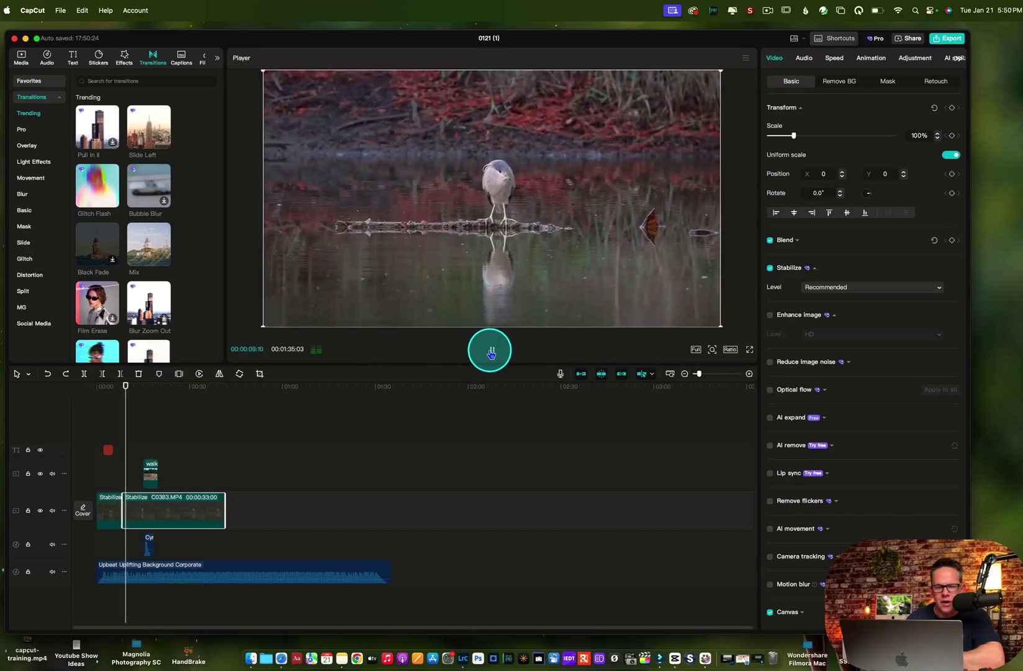
left_click(490, 351)
left_click_drag(222, 386, 119, 393)
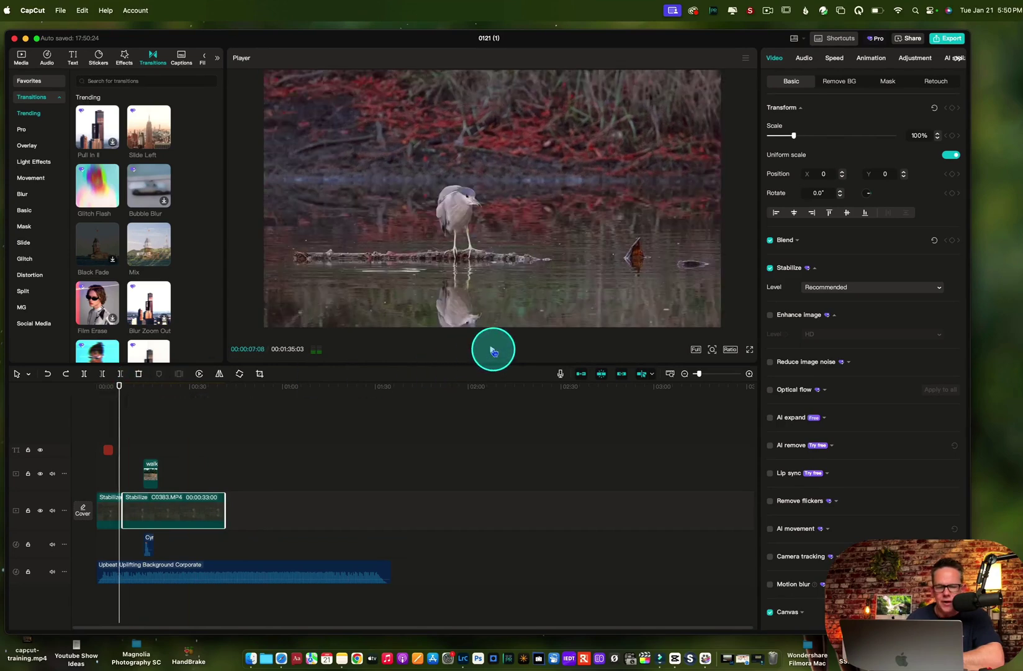
left_click(494, 349)
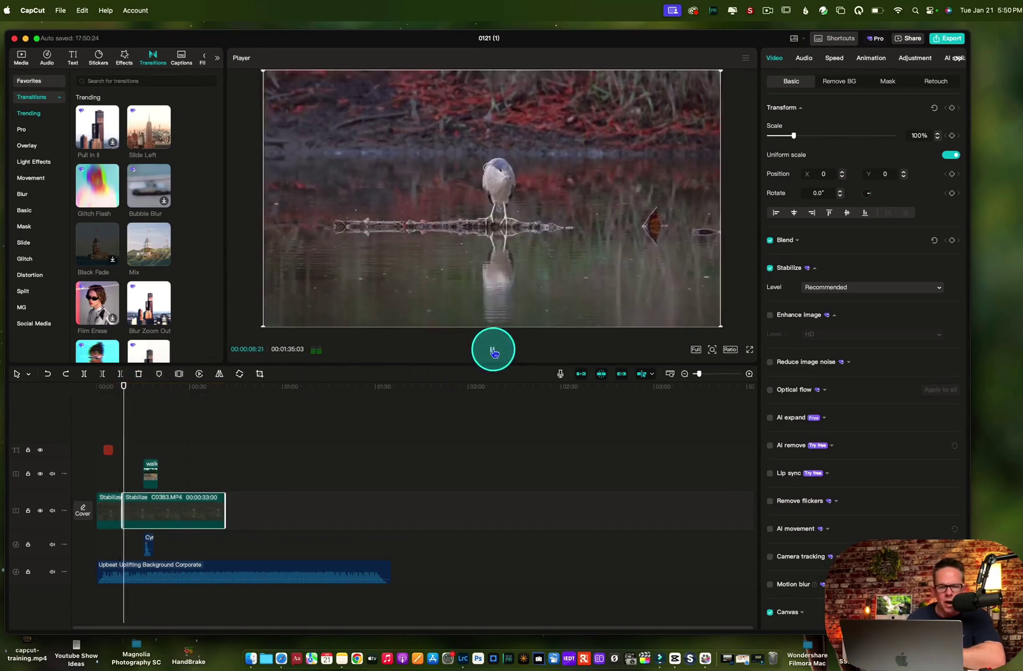
left_click_drag(130, 384, 112, 392)
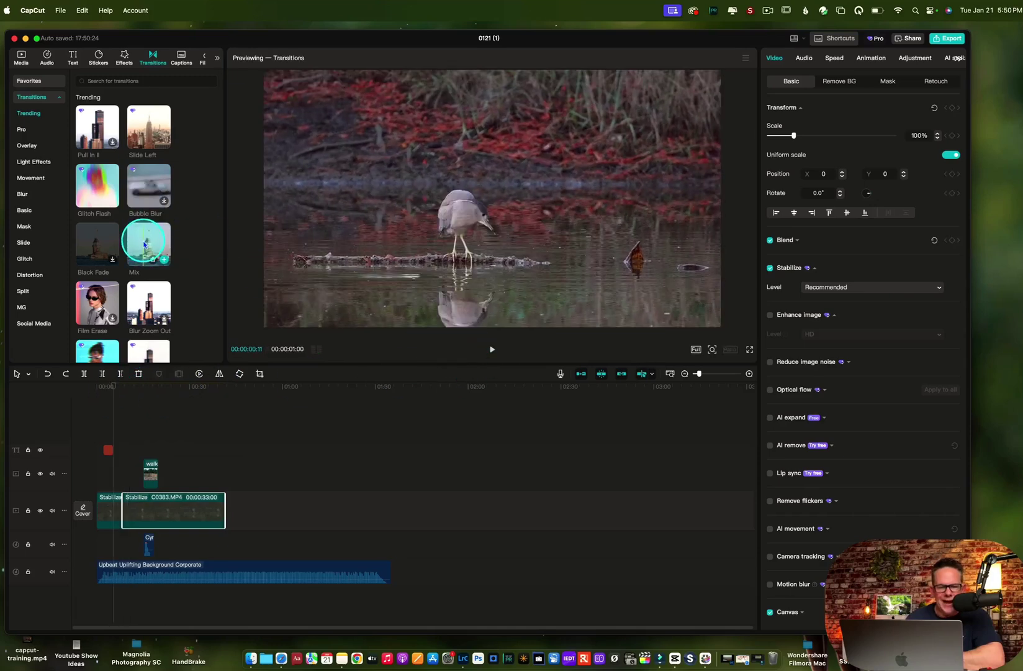
- Apply the Mix transition between the two C0383.MP4 clips, set its duration to 1.1 s and play through it
left_click_drag(148, 242, 123, 510)
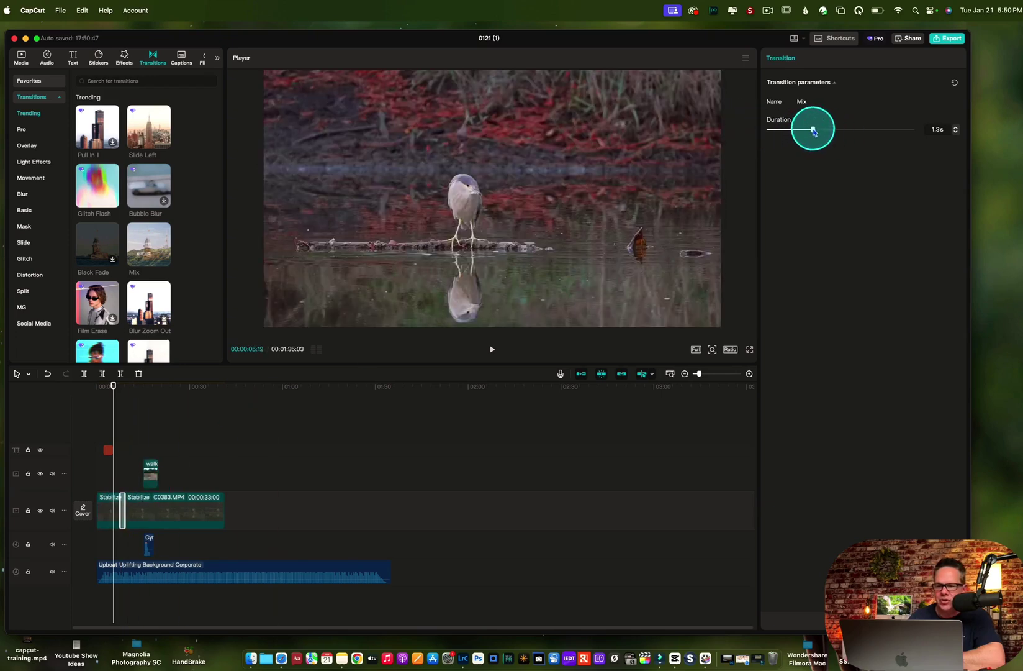
left_click_drag(810, 132, 805, 133)
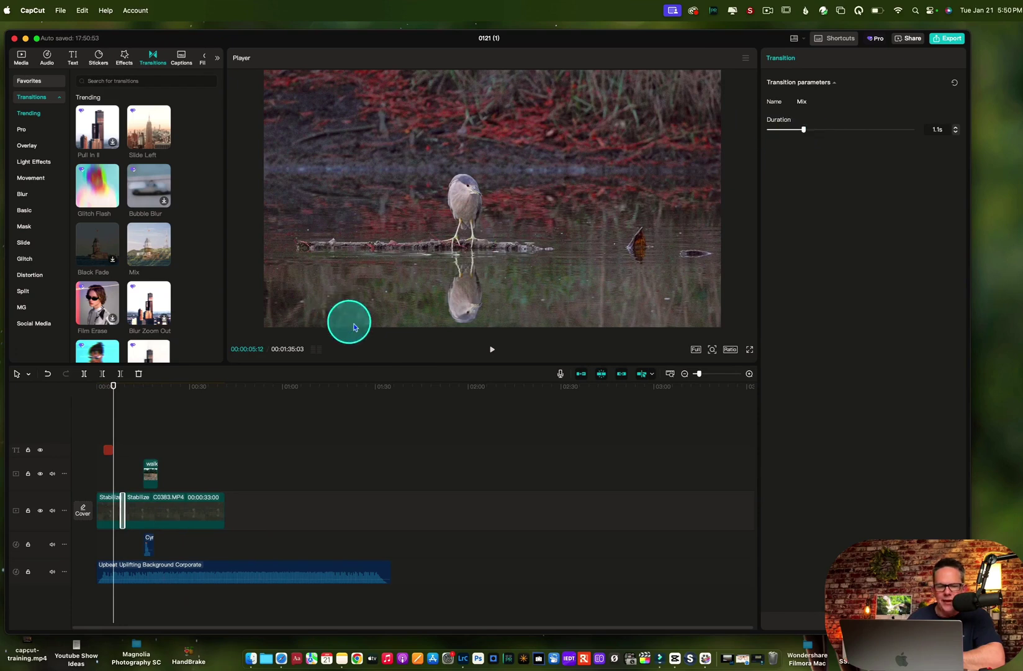
left_click(491, 349)
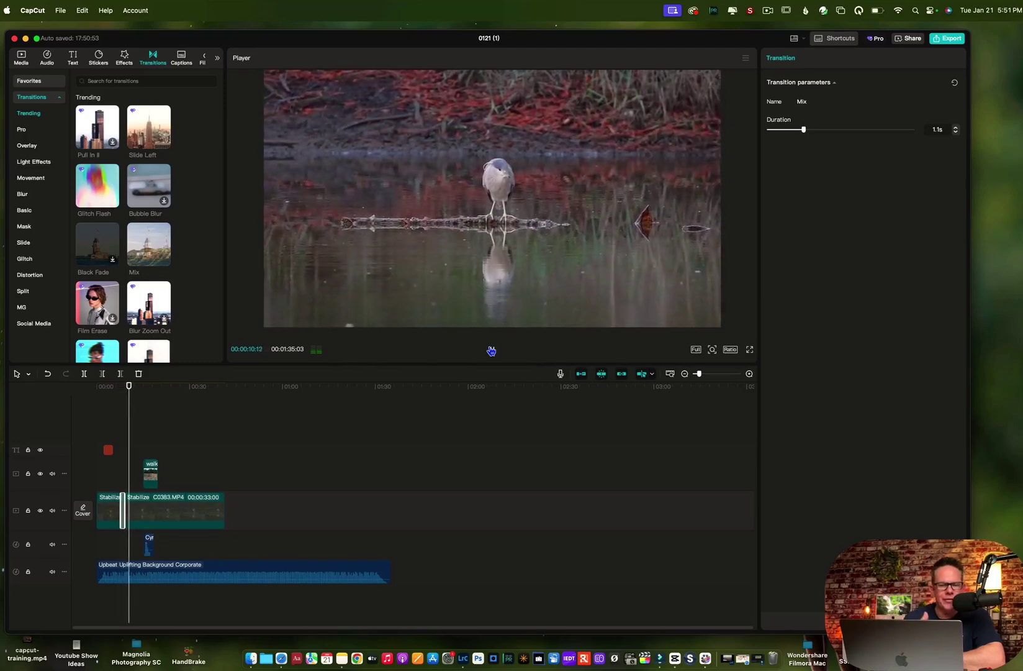
- Replay the section around the Mix transition and pause shortly before the walking-away.mp4 overlay
left_click(55, 279)
left_click_drag(131, 386, 120, 386)
left_click(489, 349)
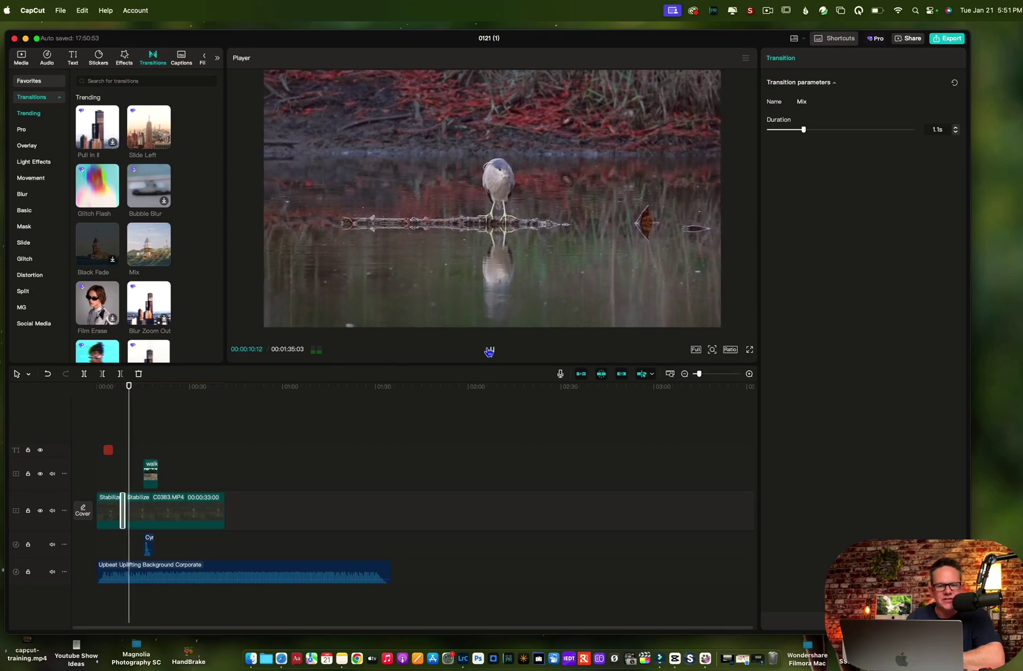
left_click(484, 345)
left_click(490, 350)
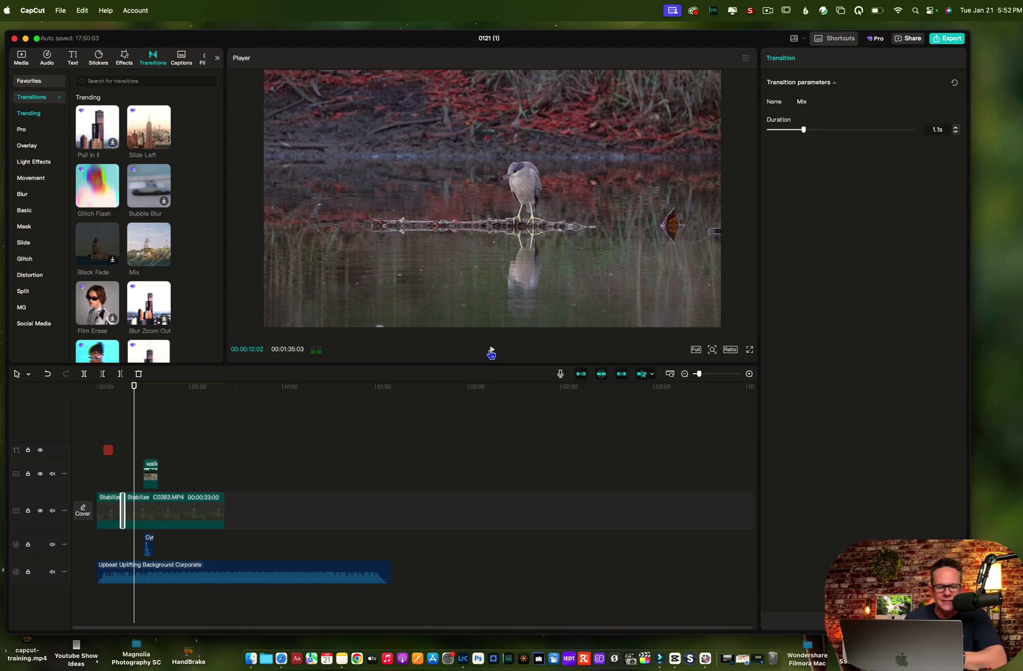
- Extend the end of the walking-away.mp4 overlay and delete both the background music and the CymbalWhoosh1.mp3 clip
left_click(155, 475)
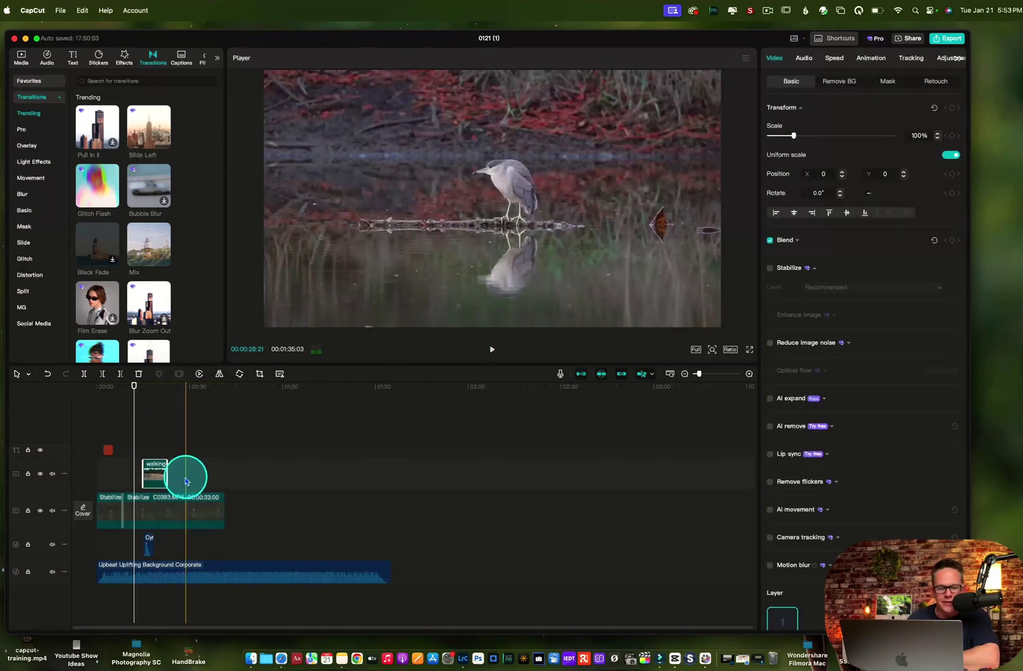
left_click(169, 570)
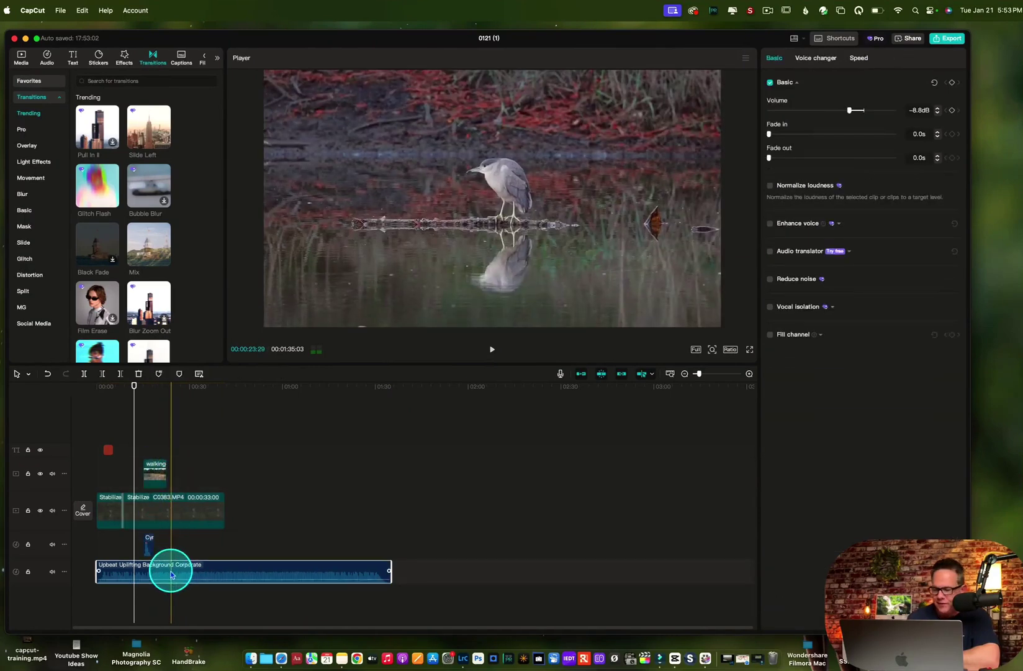
key("Delete")
left_click(151, 527)
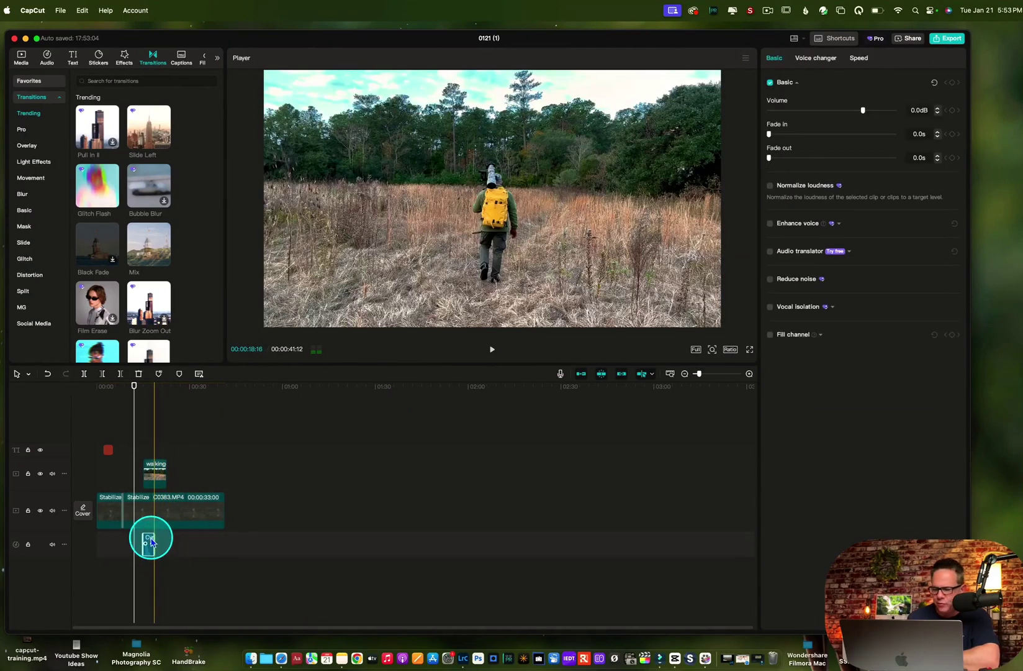
left_click(150, 540)
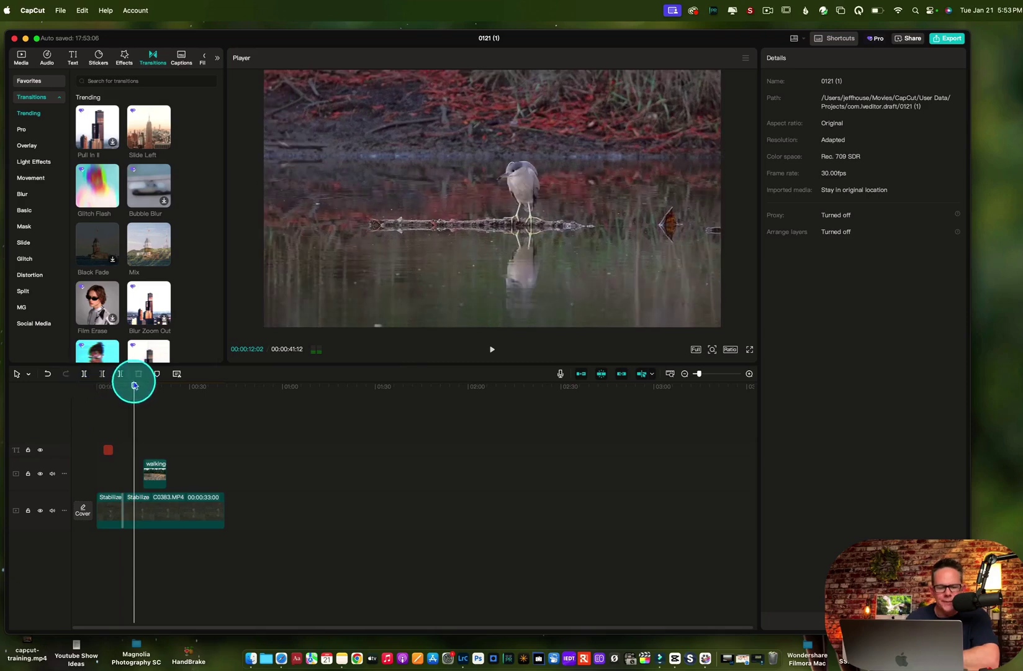
- Give the walking-away.mp4 overlay the Swoosh entrance animation lasting 1.0 s, and move the playhead to the overlay's end
left_click_drag(134, 386, 144, 388)
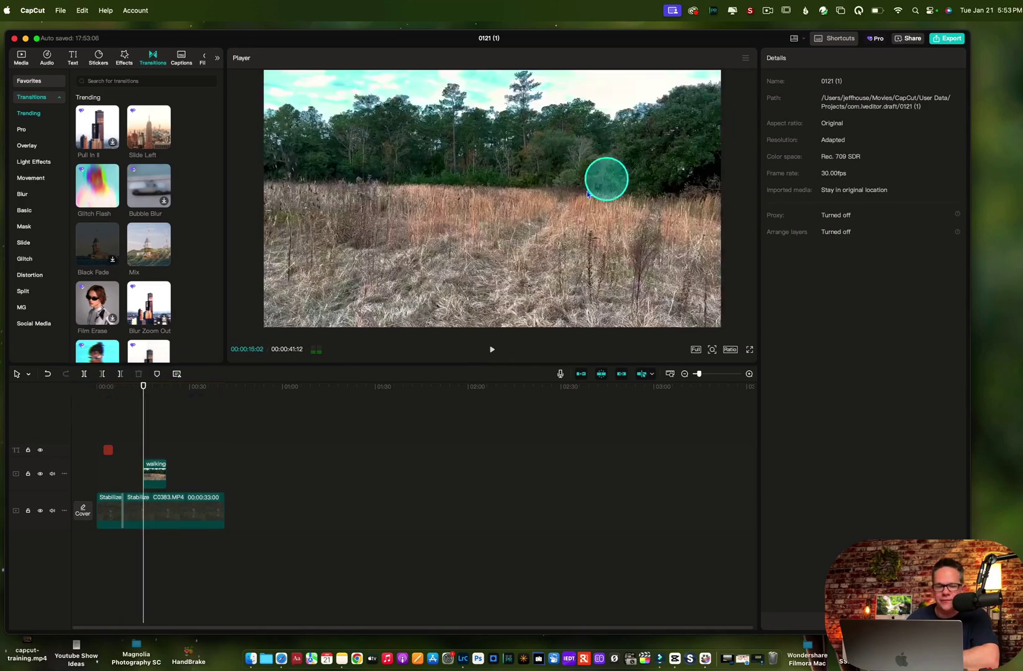
left_click(161, 467)
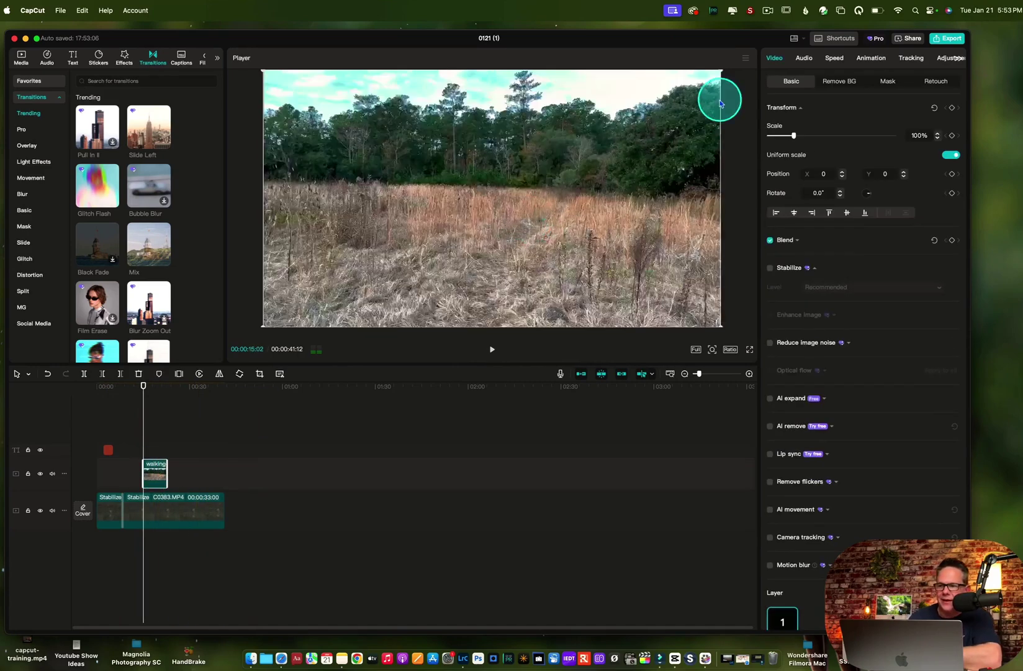
left_click(869, 58)
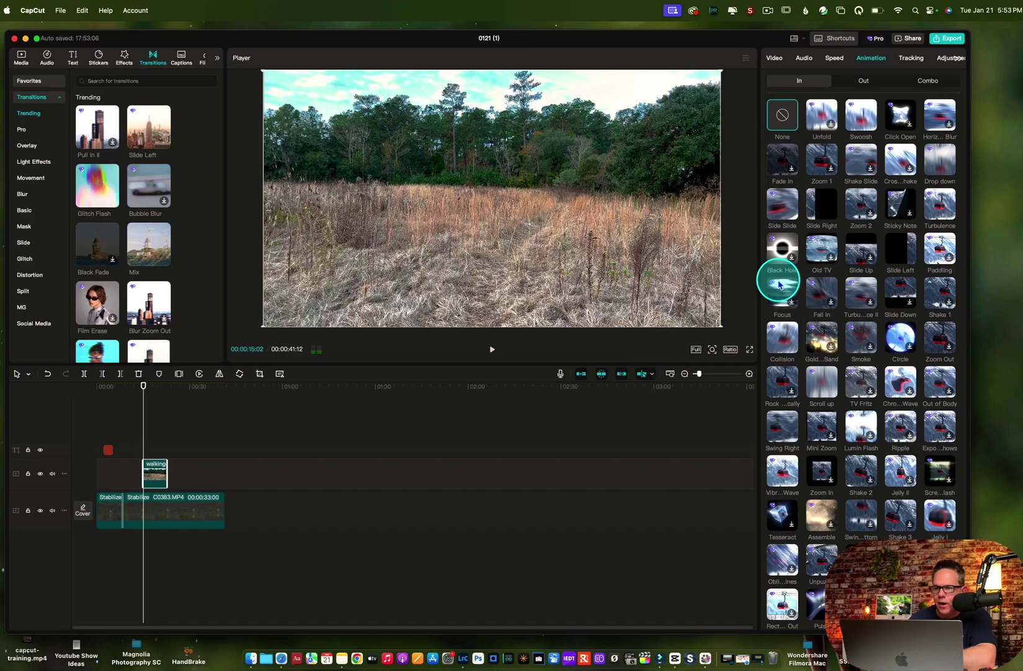
left_click(858, 126)
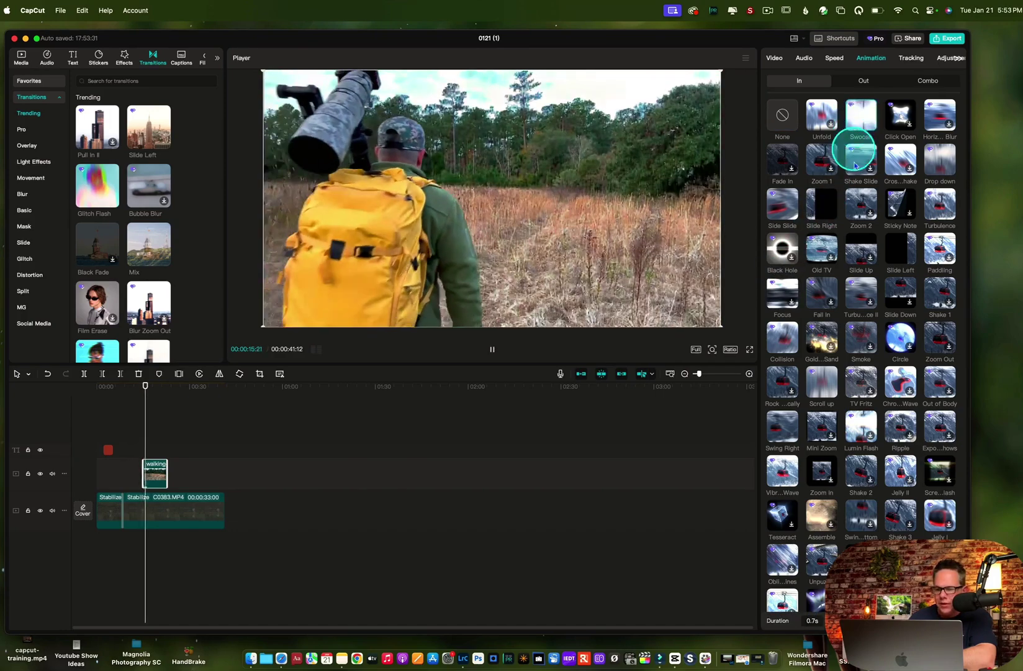
scroll(852, 411, "down", 3)
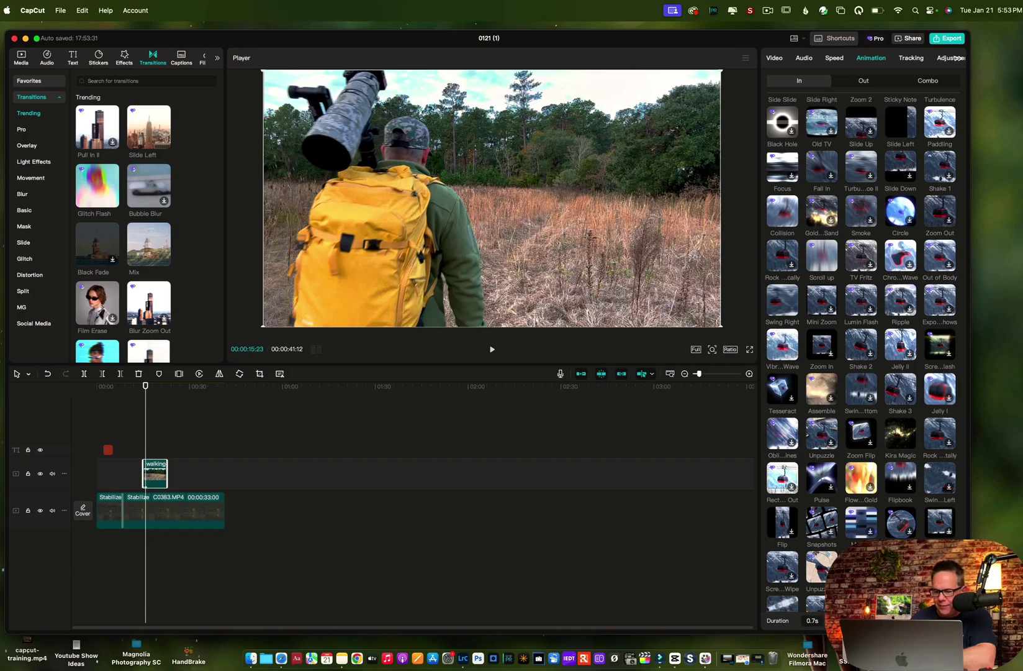
left_click_drag(862, 620, 865, 621)
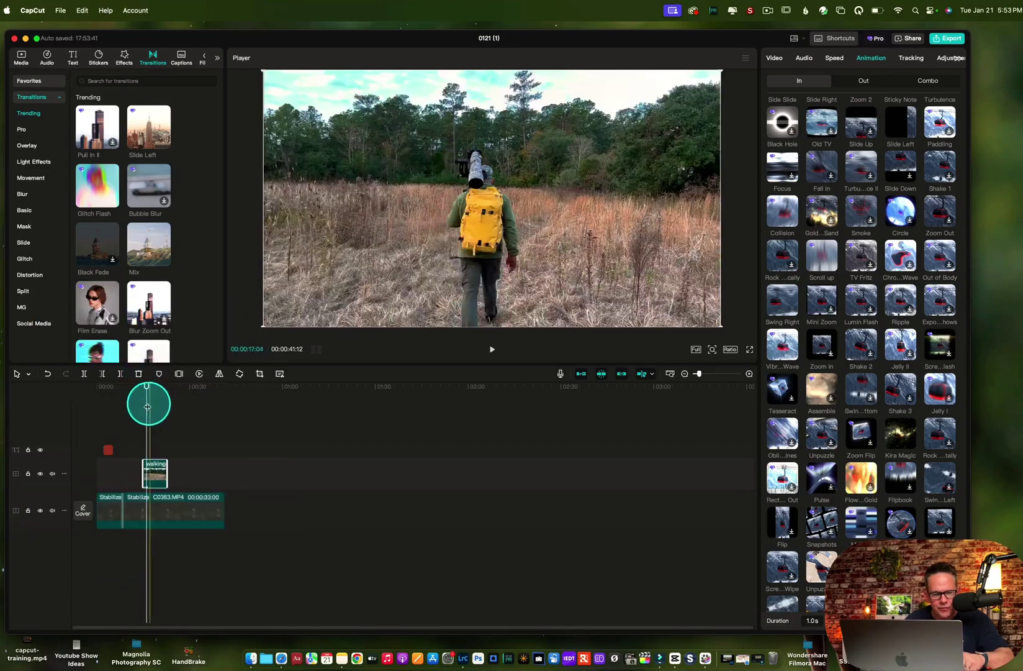
left_click_drag(146, 385, 166, 384)
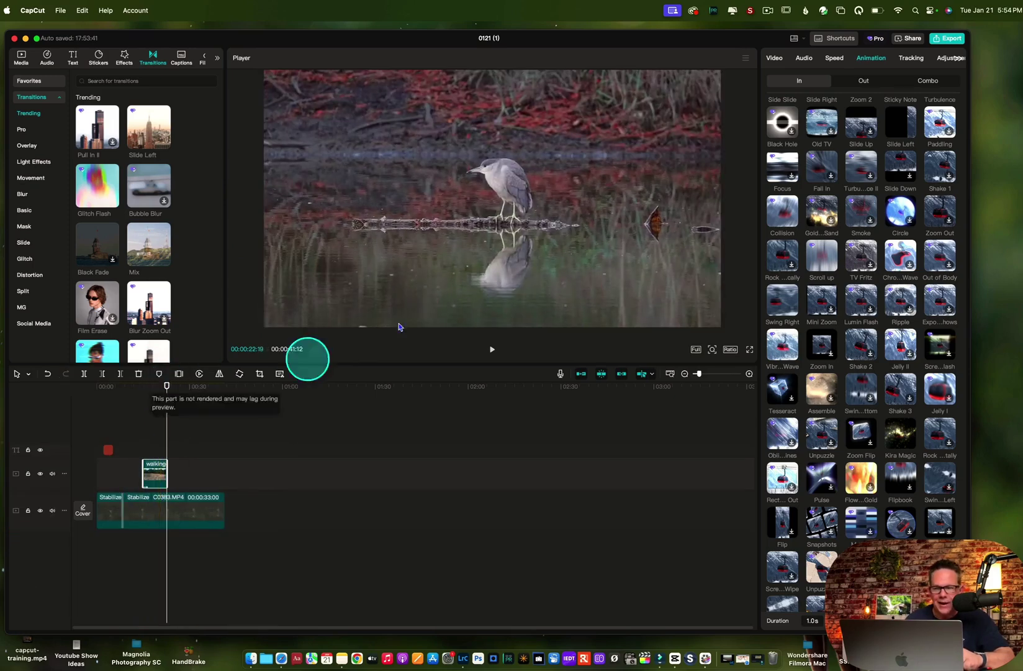
- Give the walking-away.mp4 overlay the Swoosh exit animation
left_click(862, 81)
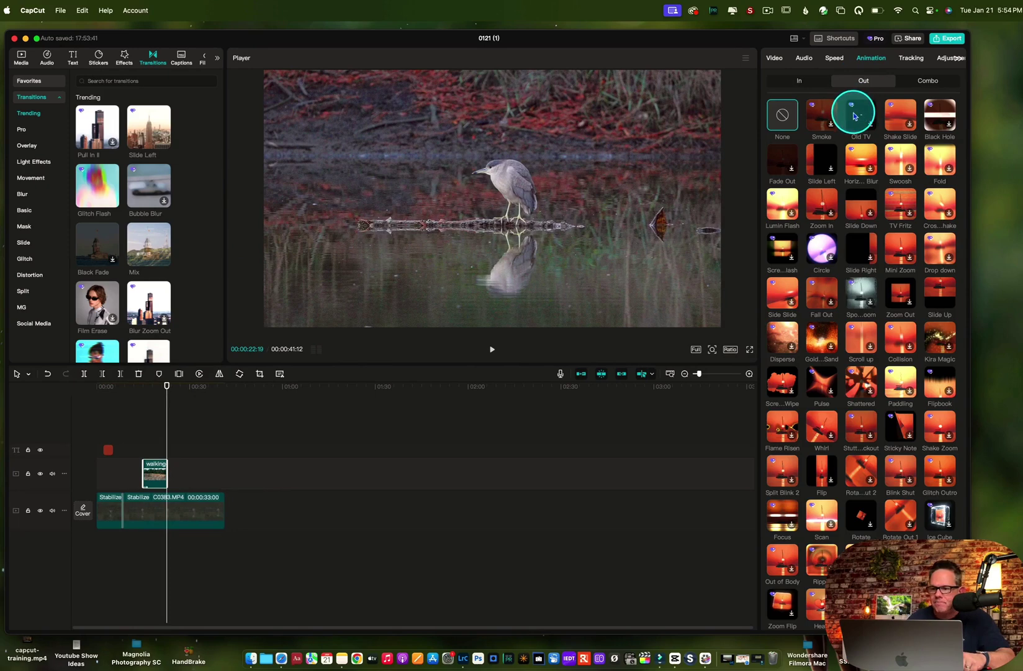
left_click(902, 163)
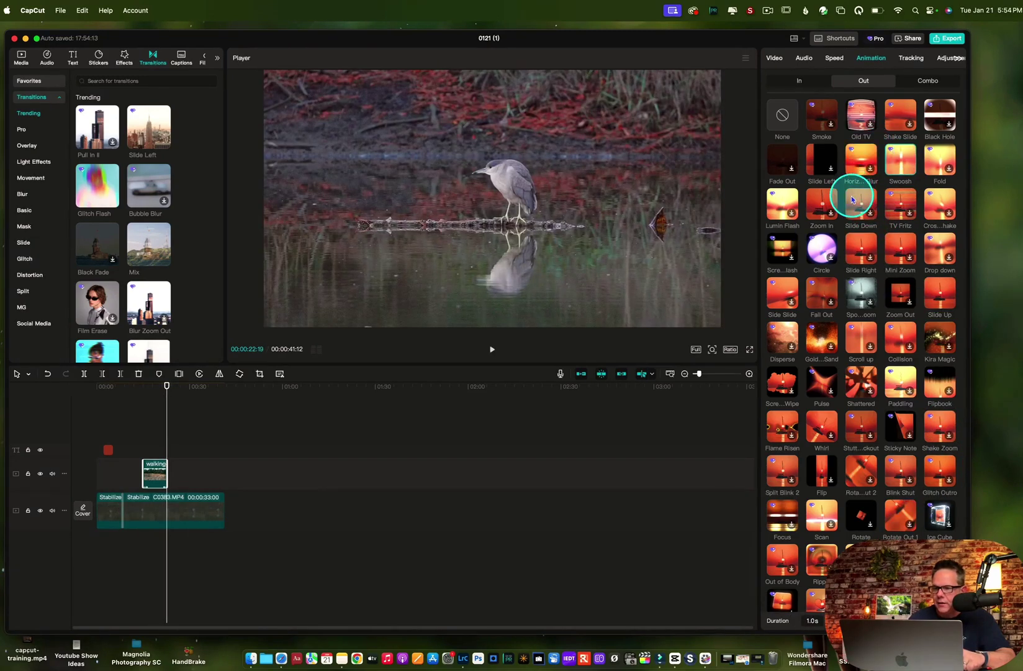
left_click(897, 162)
scroll(891, 435, "down", 1)
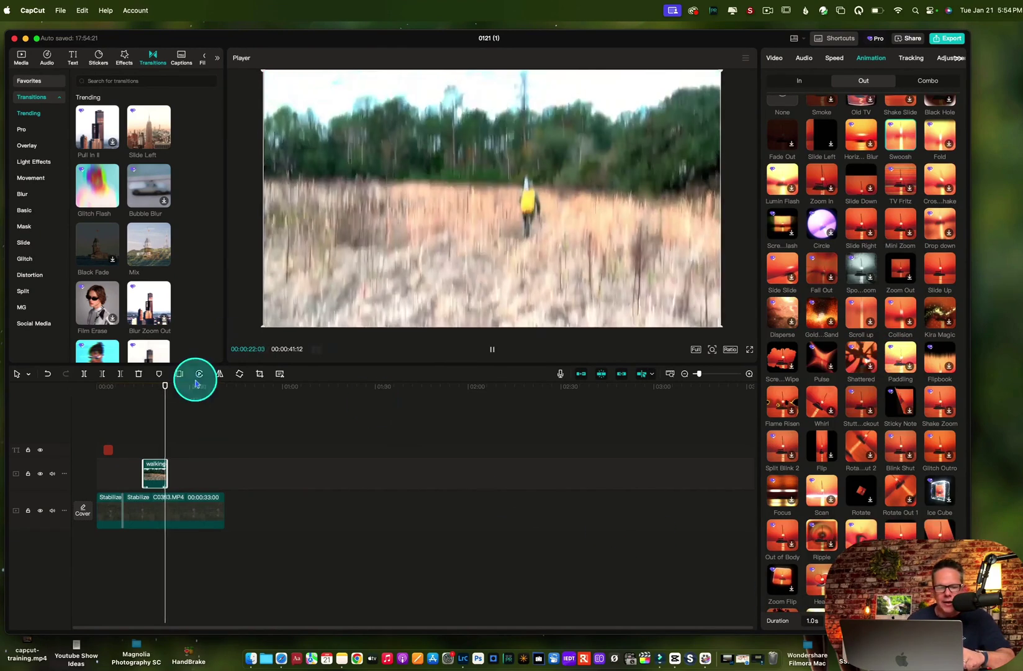
- Play the edit from shortly before the walking-away.mp4 overlay until past its end to review both animations, and pause
left_click_drag(165, 384, 133, 396)
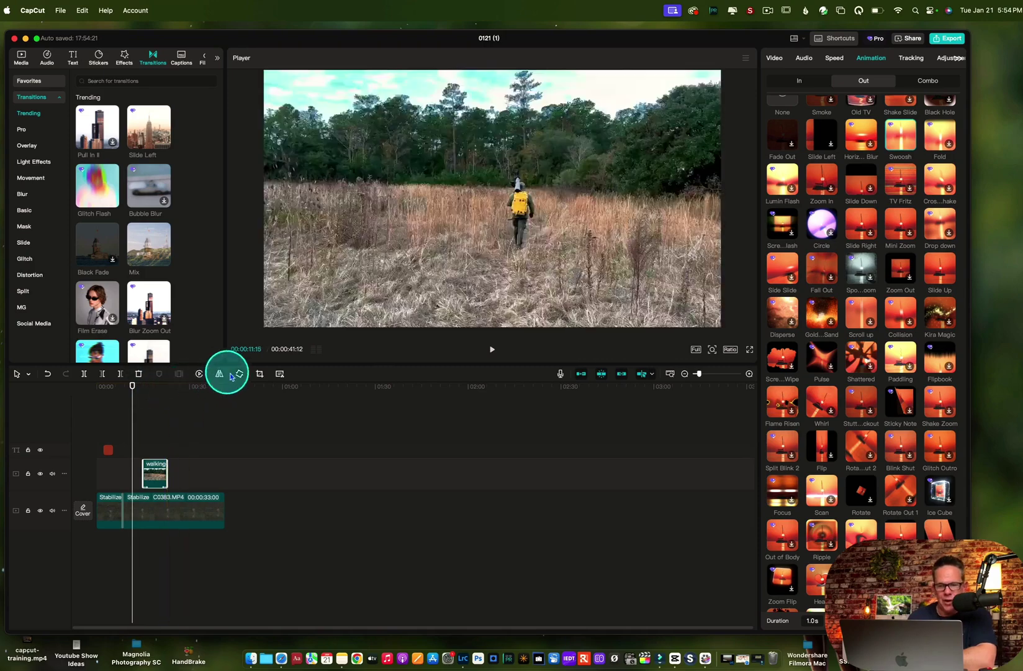
left_click(494, 350)
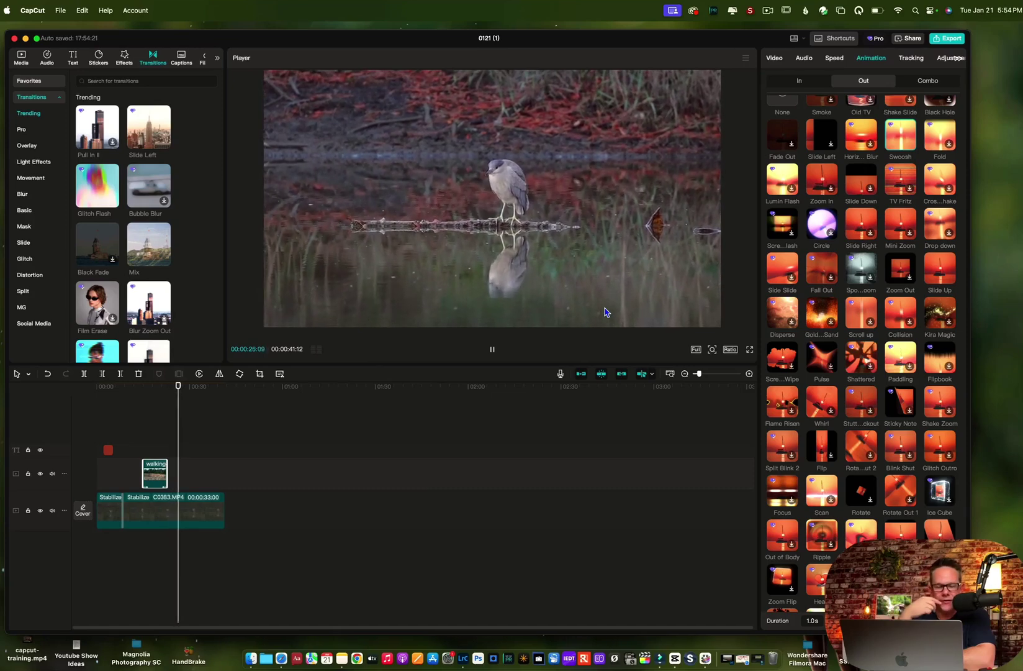
left_click(490, 351)
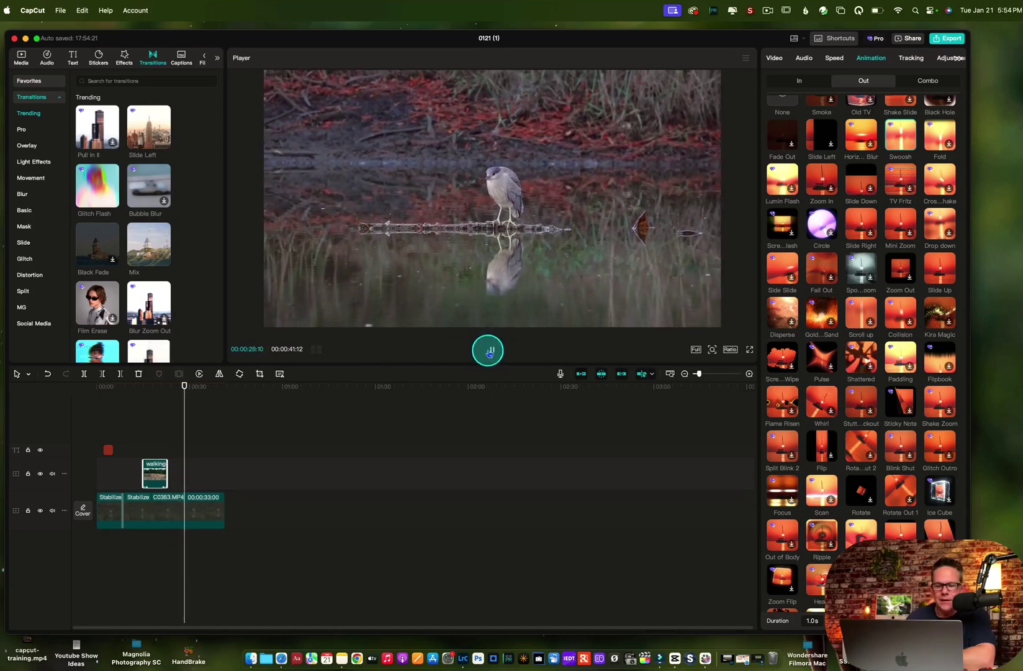